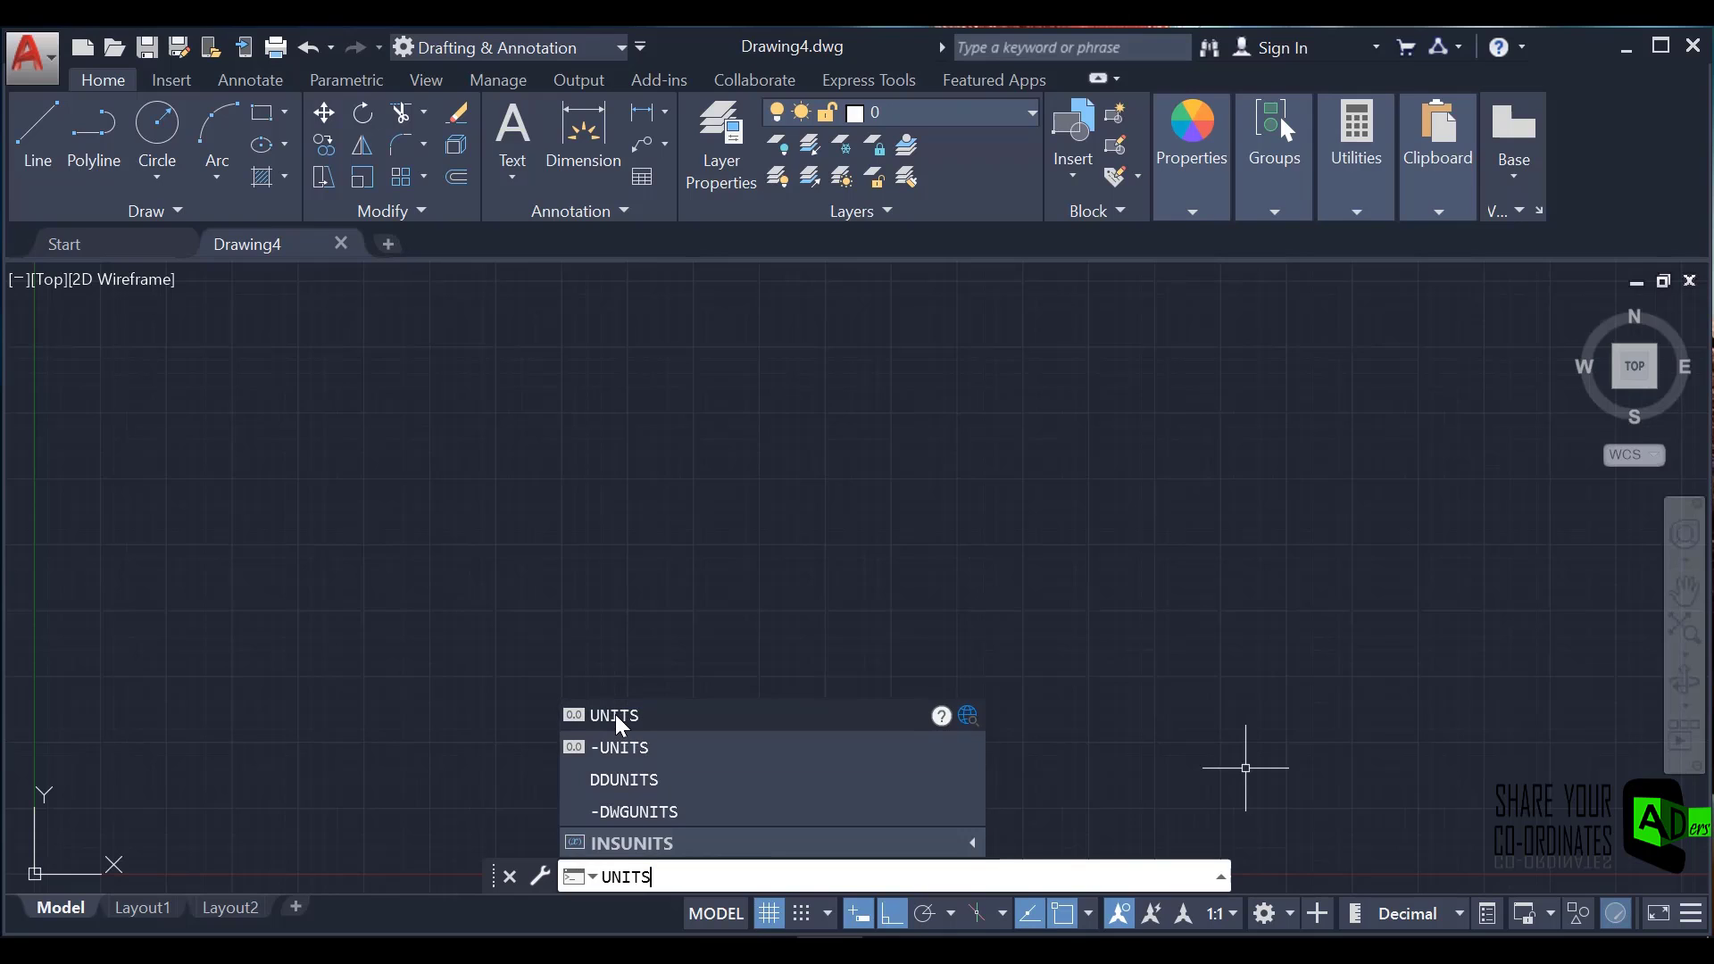
- Configure the drawing units with a length precision of 0 and an insertion scale in millimeters
click(614, 714)
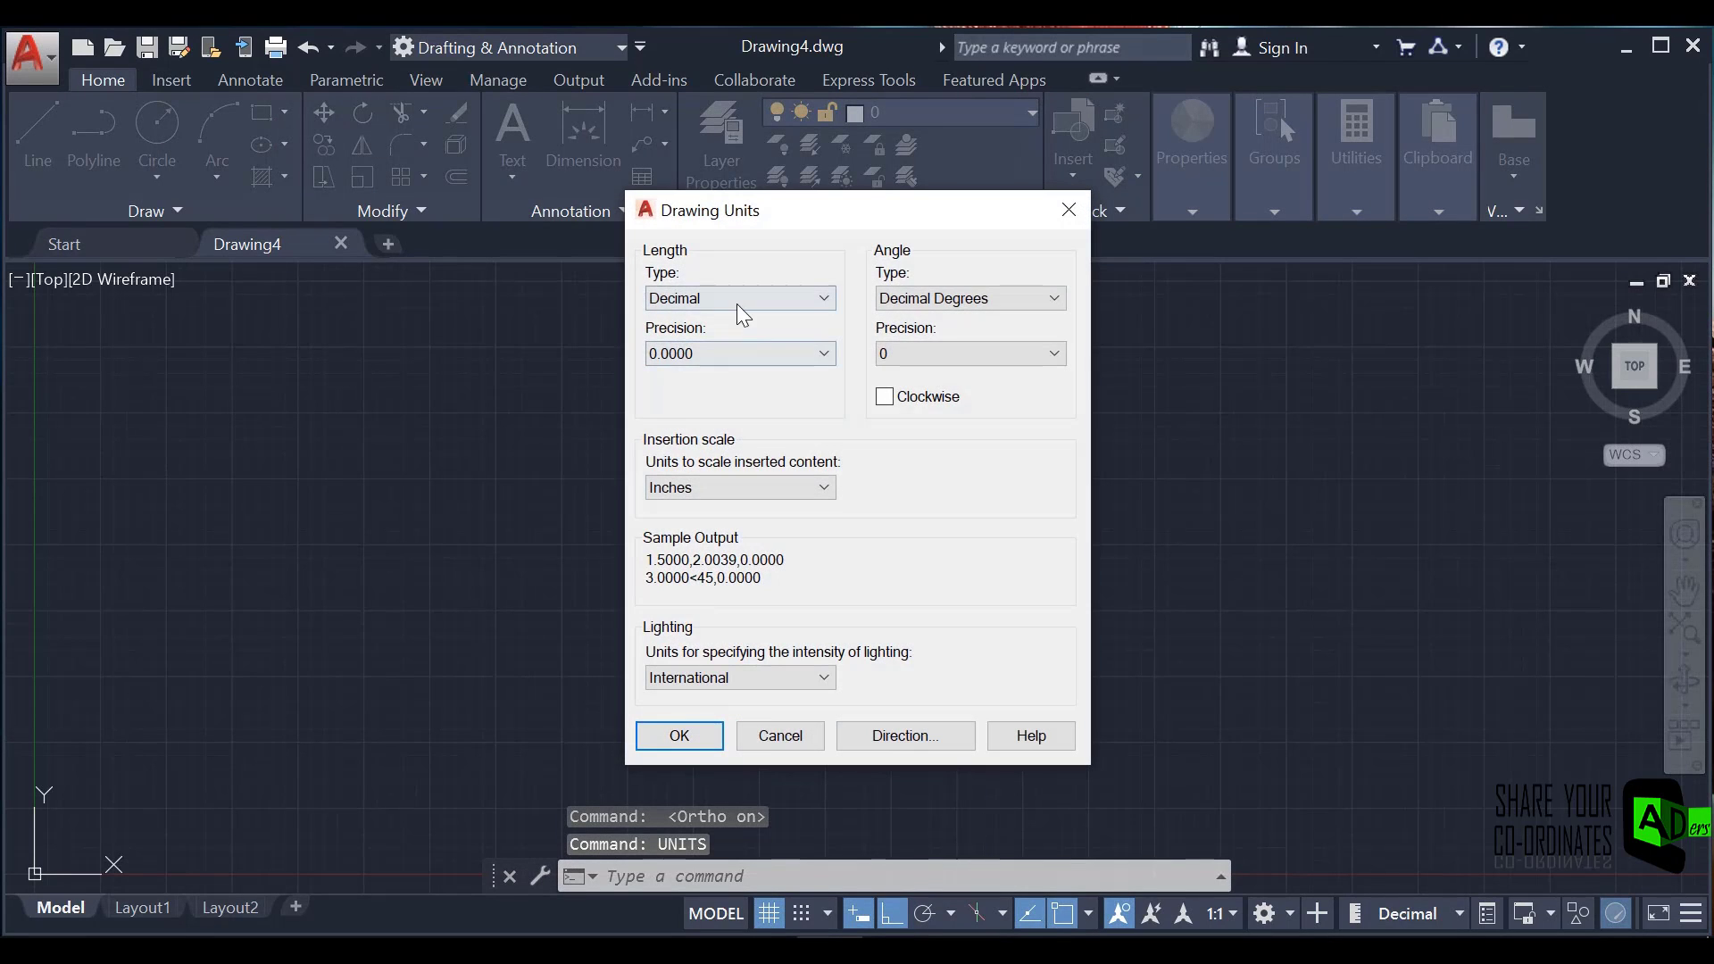
click(776, 353)
click(723, 372)
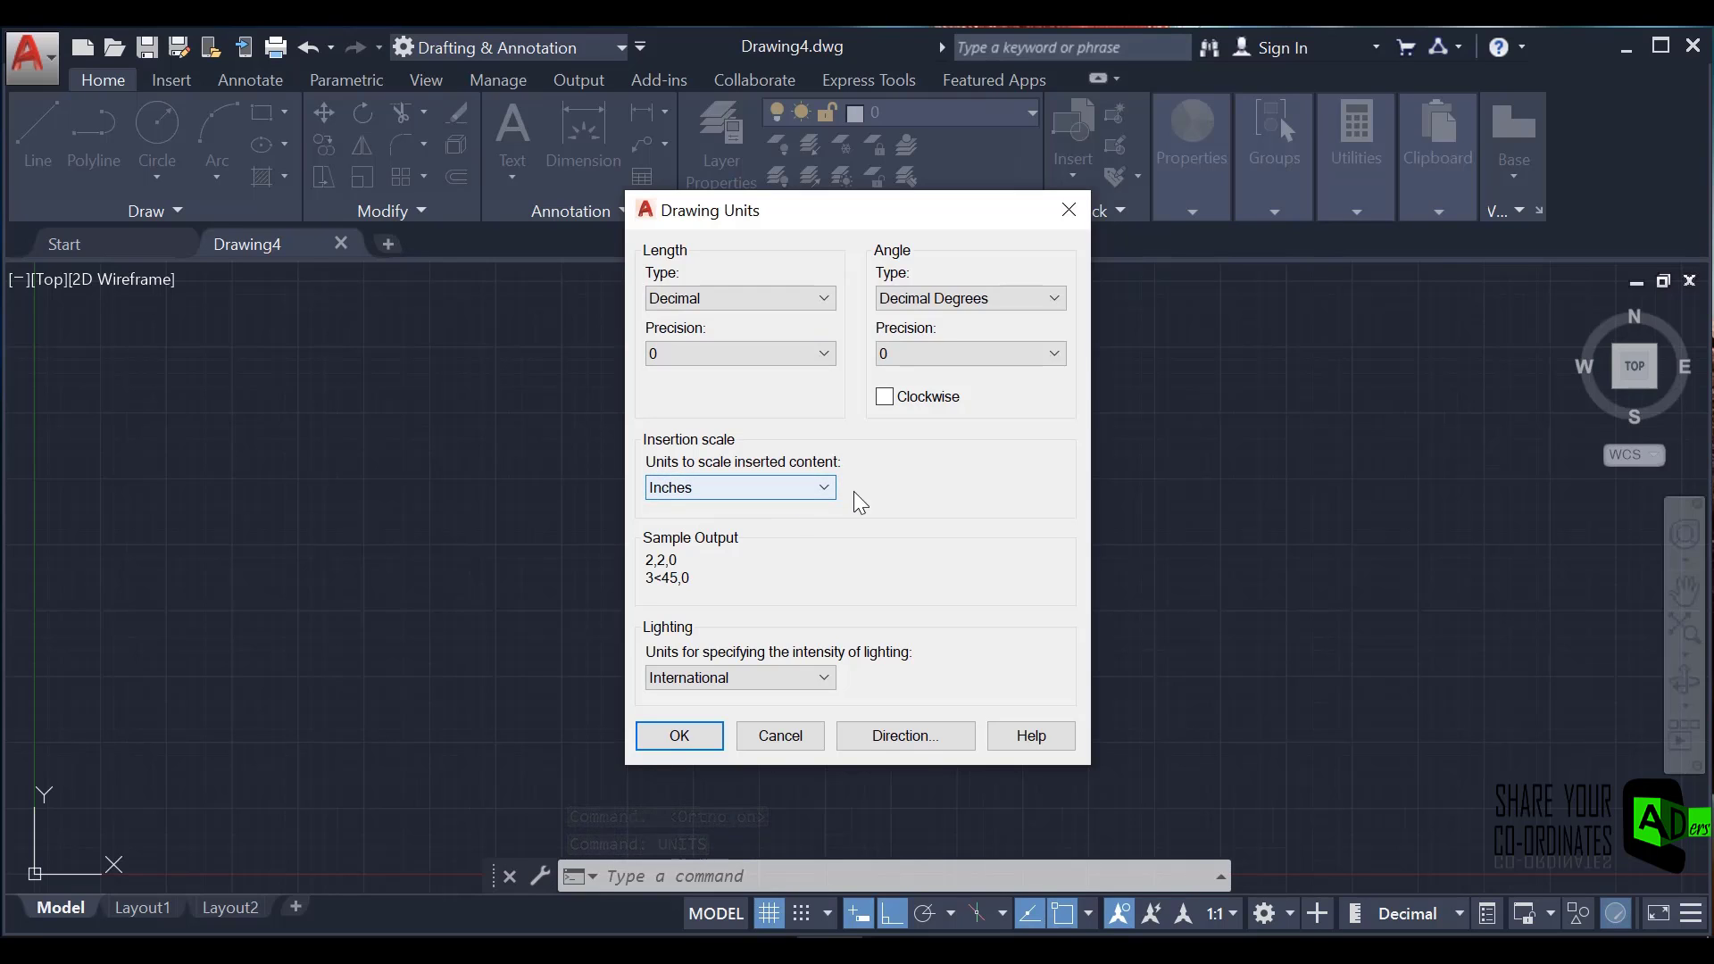
click(818, 485)
click(685, 596)
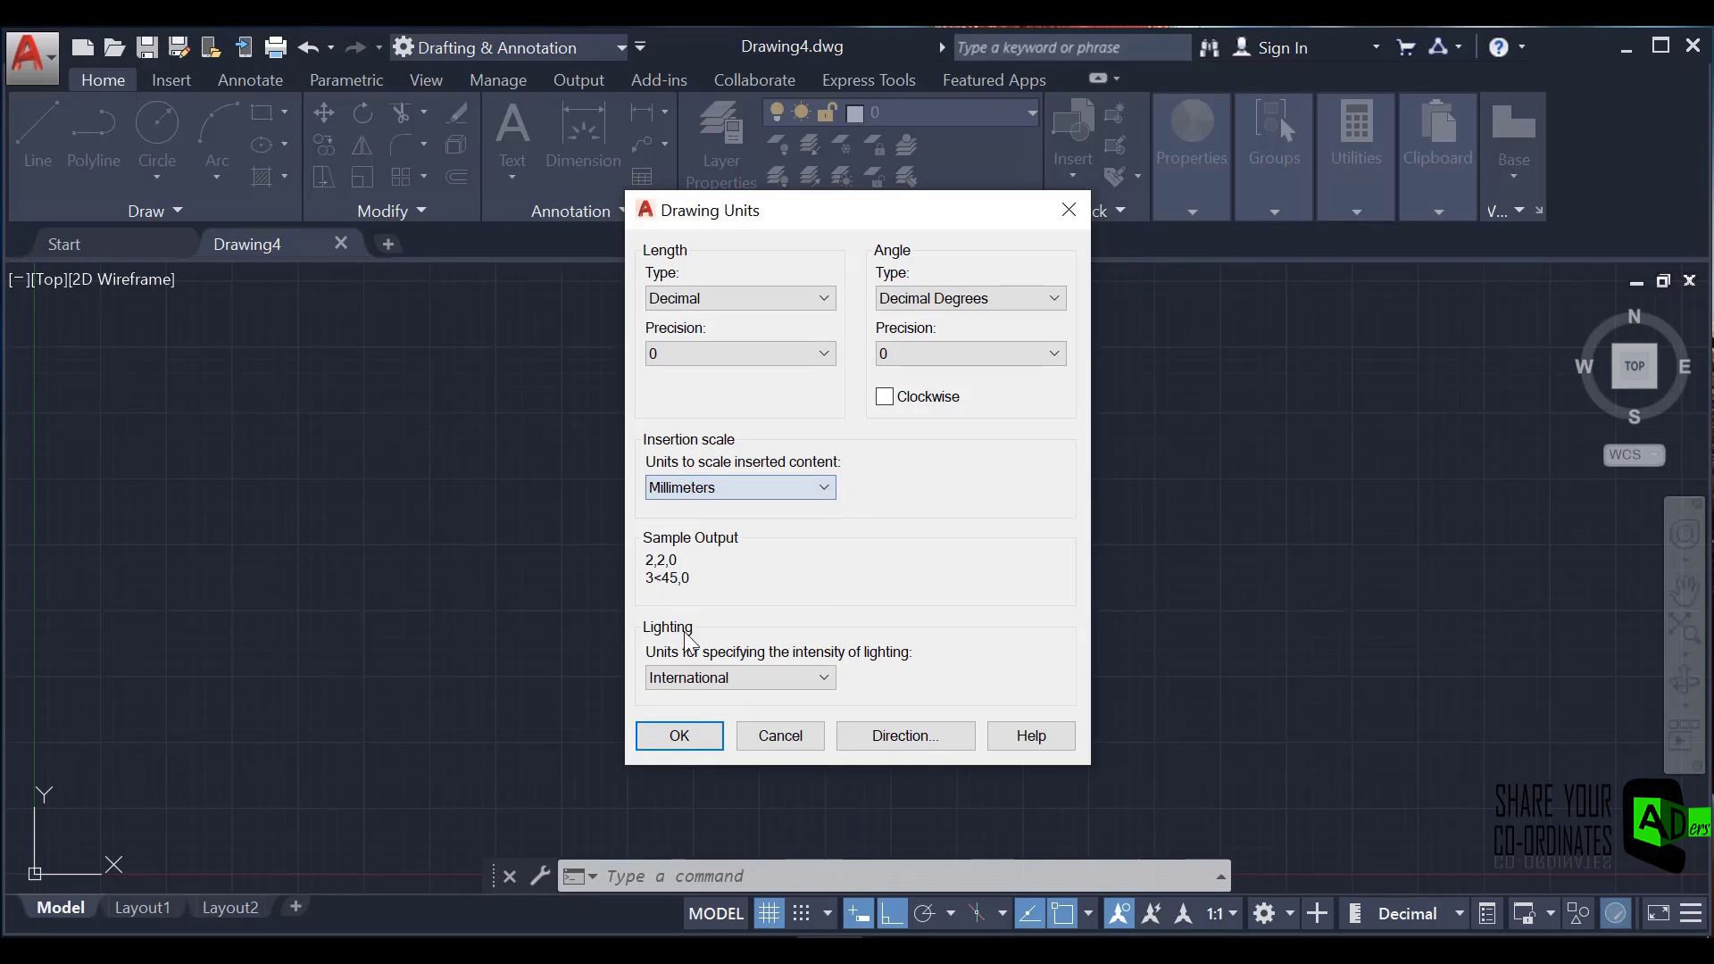
click(706, 741)
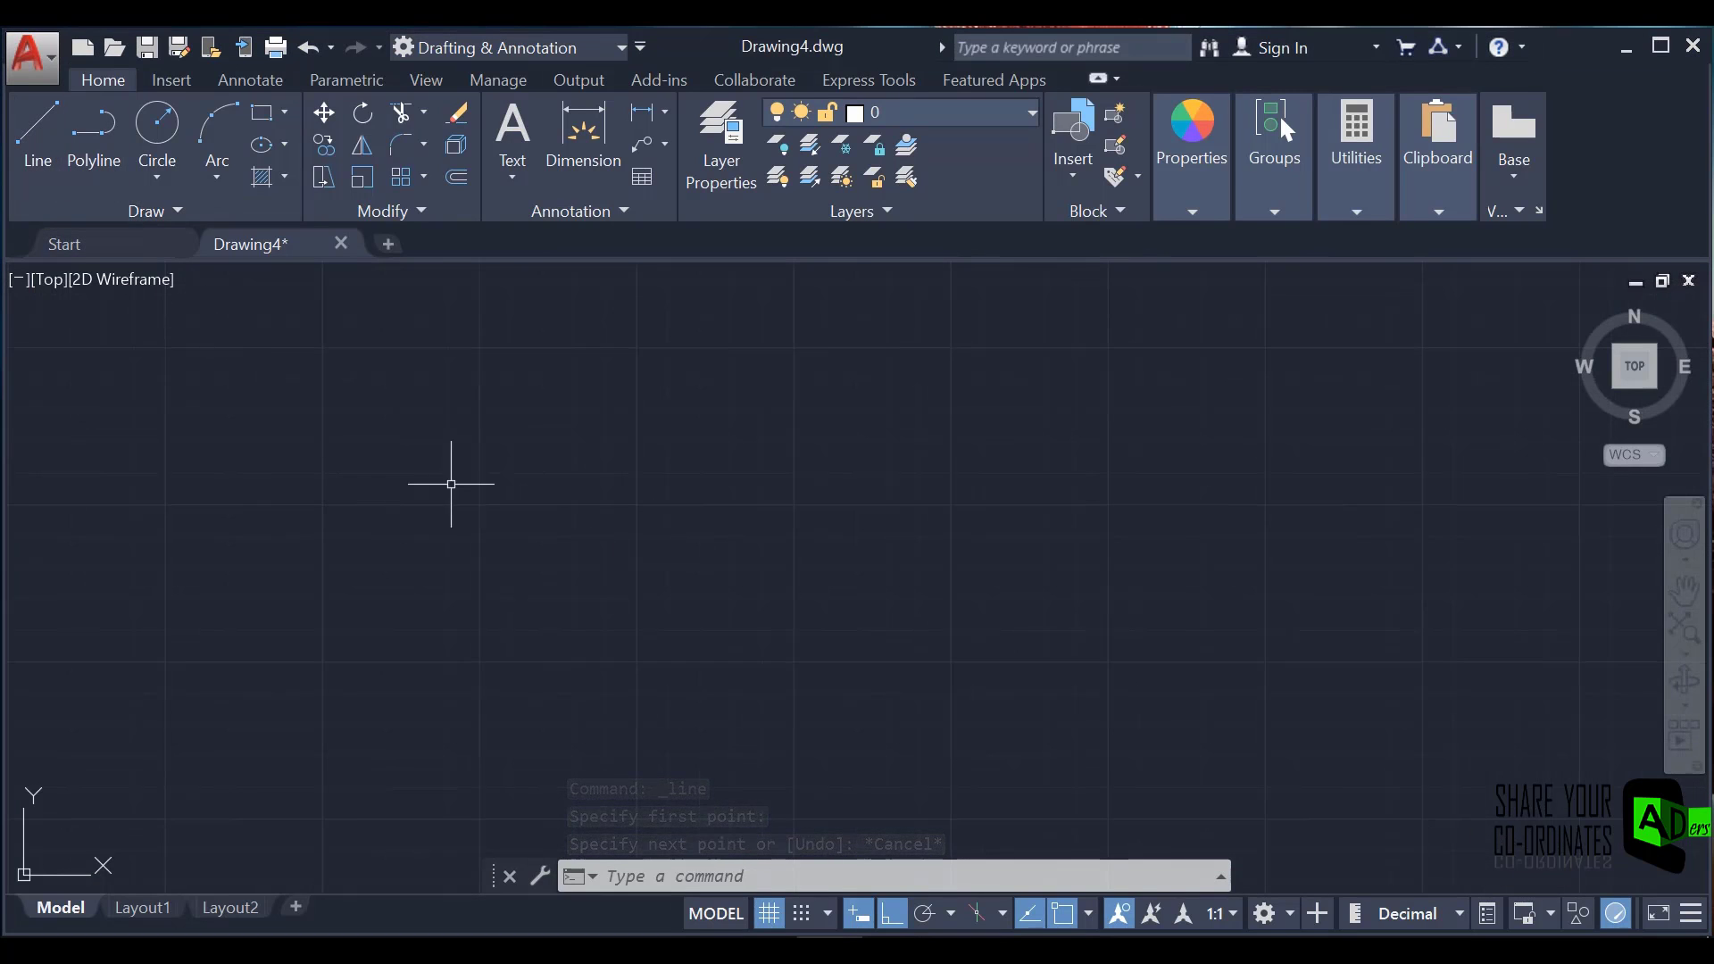
- Draw a vertical line 85 mm long upward in the empty drawing area
click(806, 735)
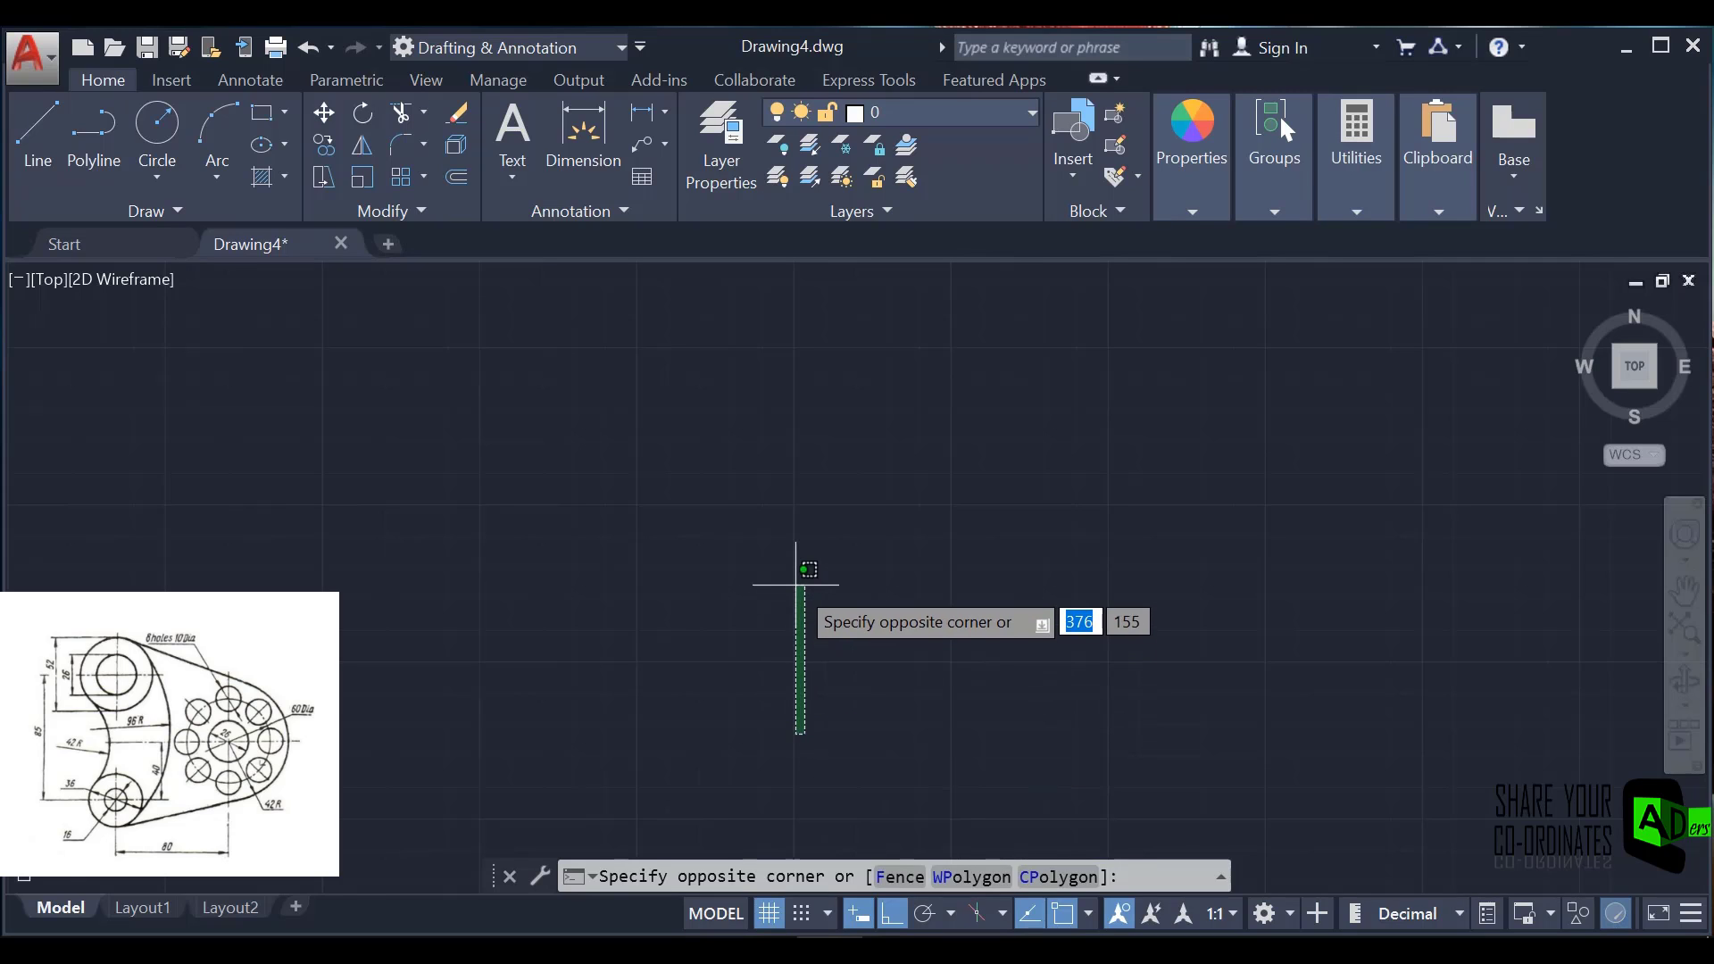
key(Escape)
click(45, 134)
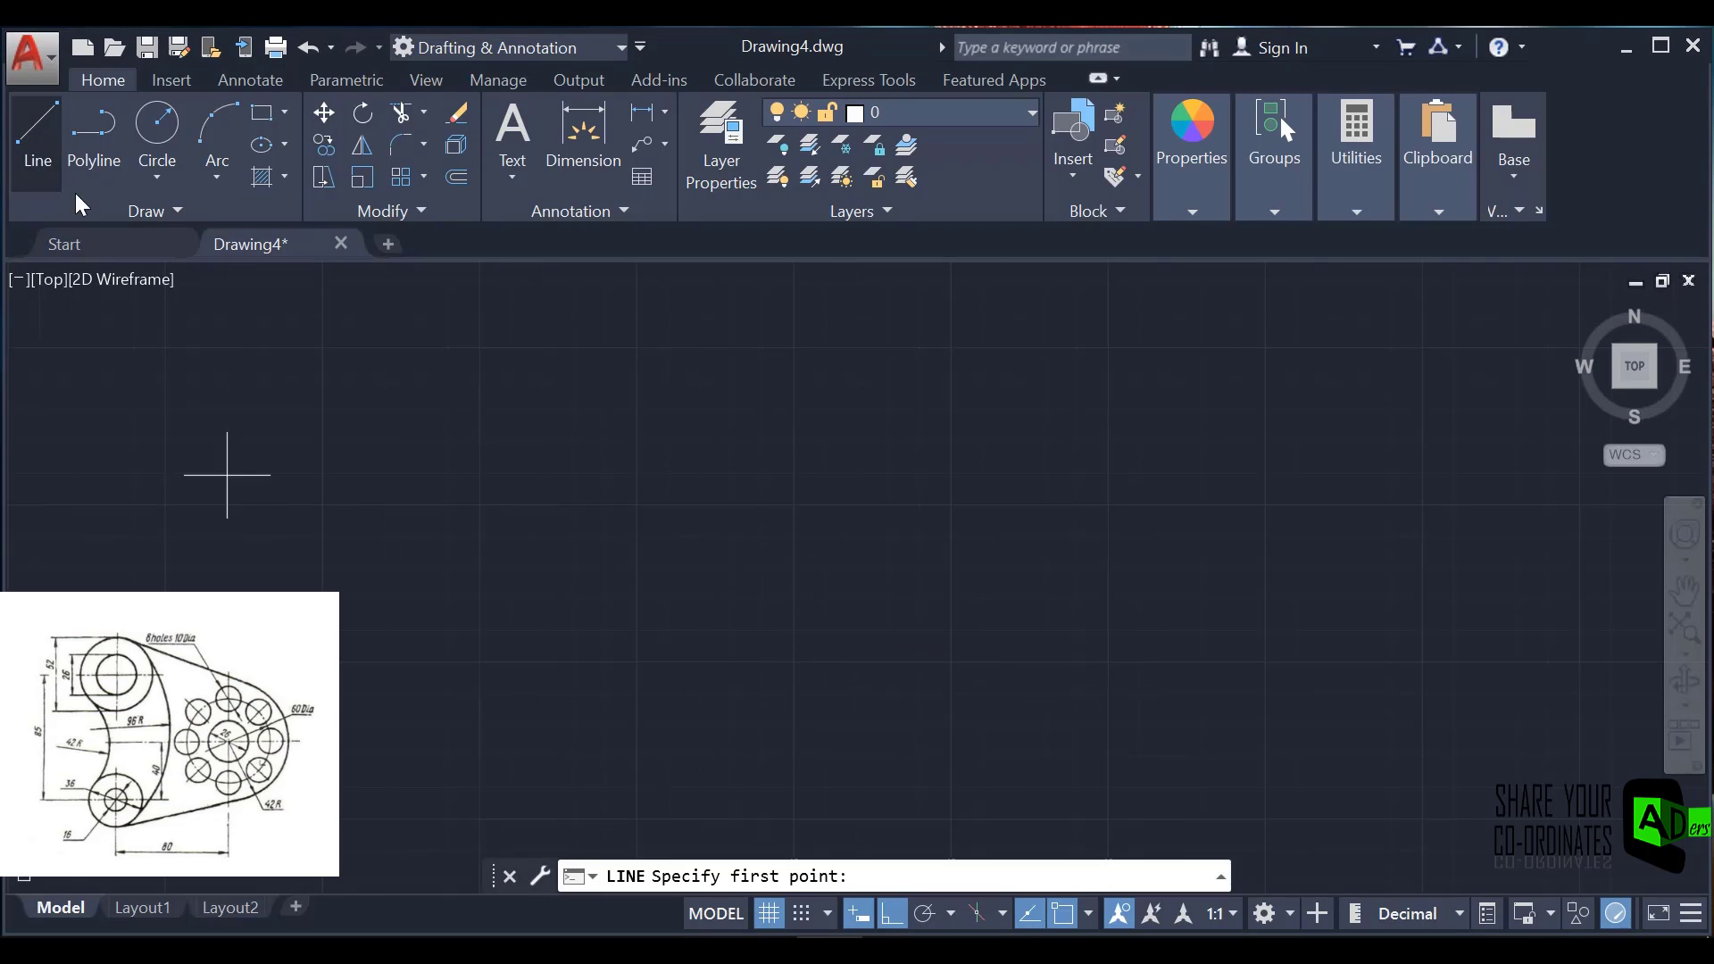
click(840, 736)
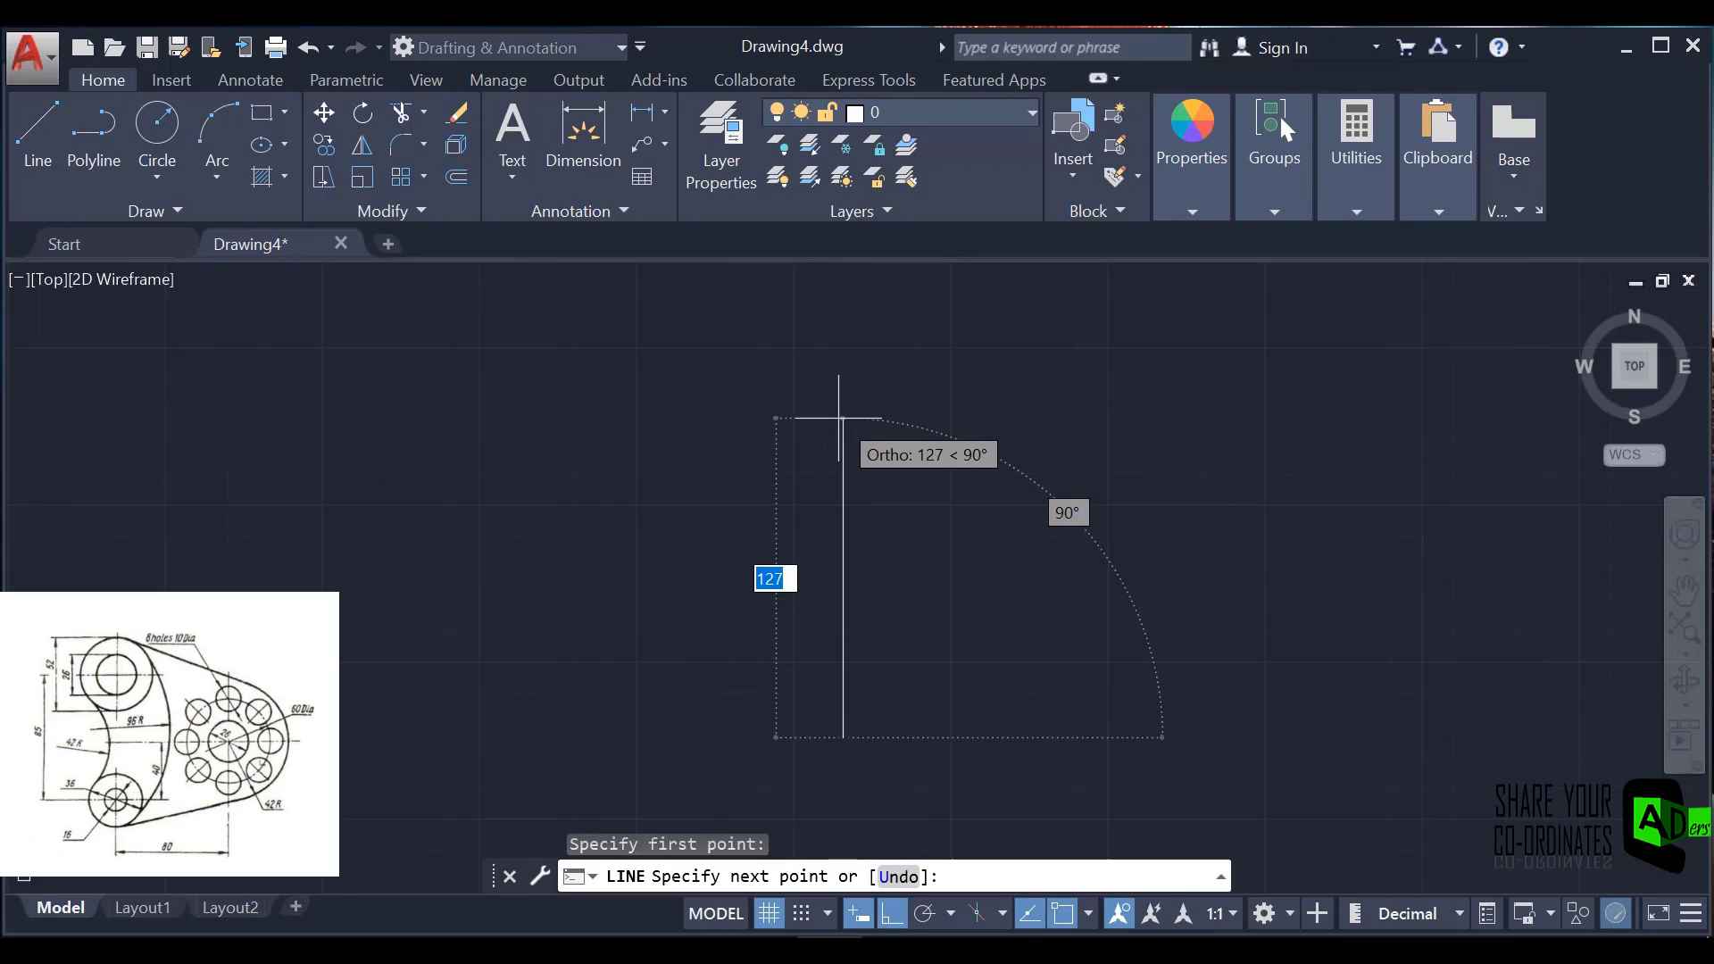
text(85)
key(Return)
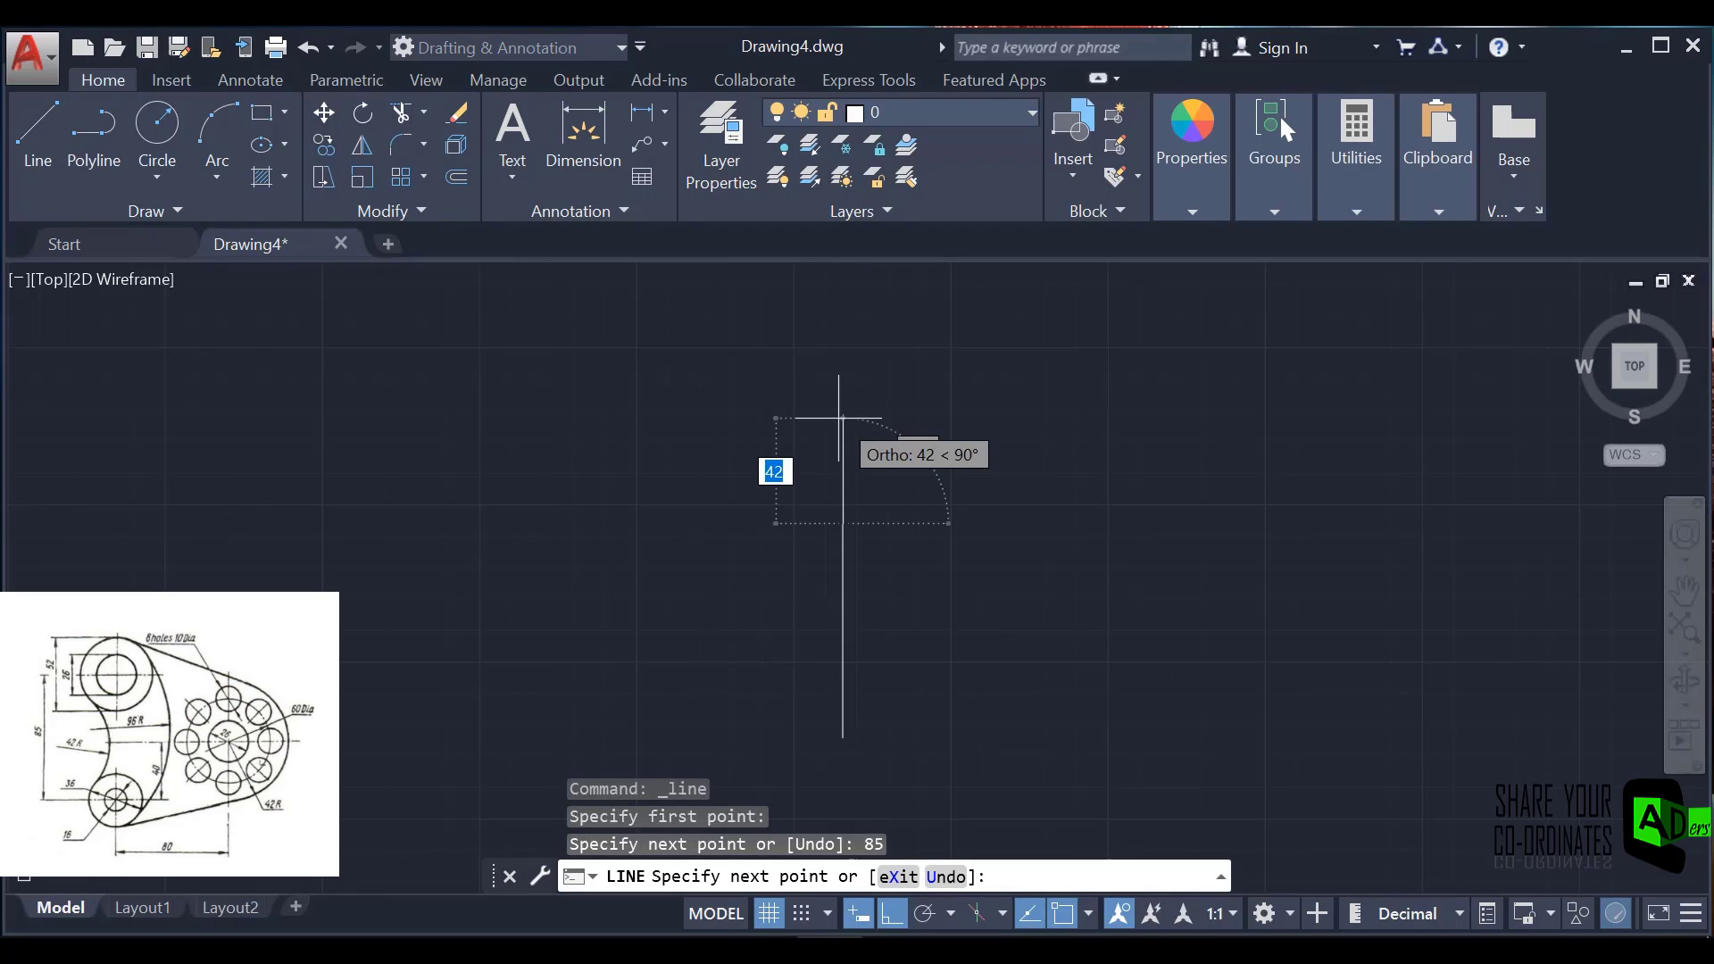
key(Escape)
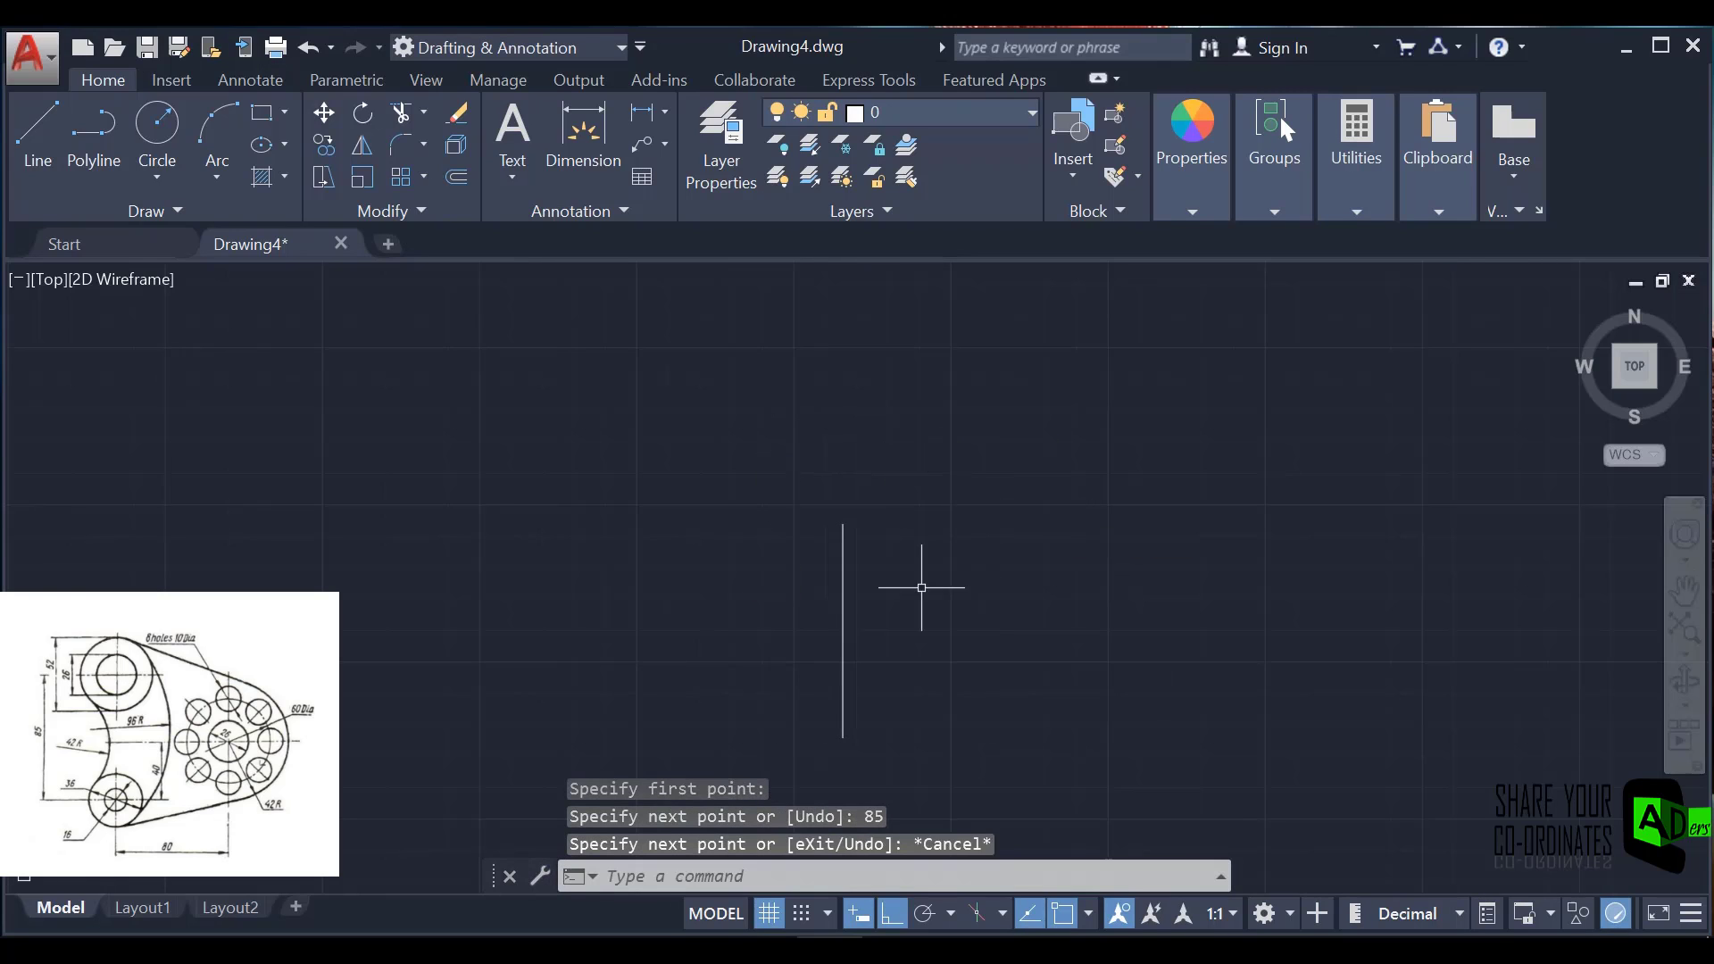
- Draw a circle of 16 mm diameter centred on the lower end of the vertical line
scroll(897, 692, up, 2)
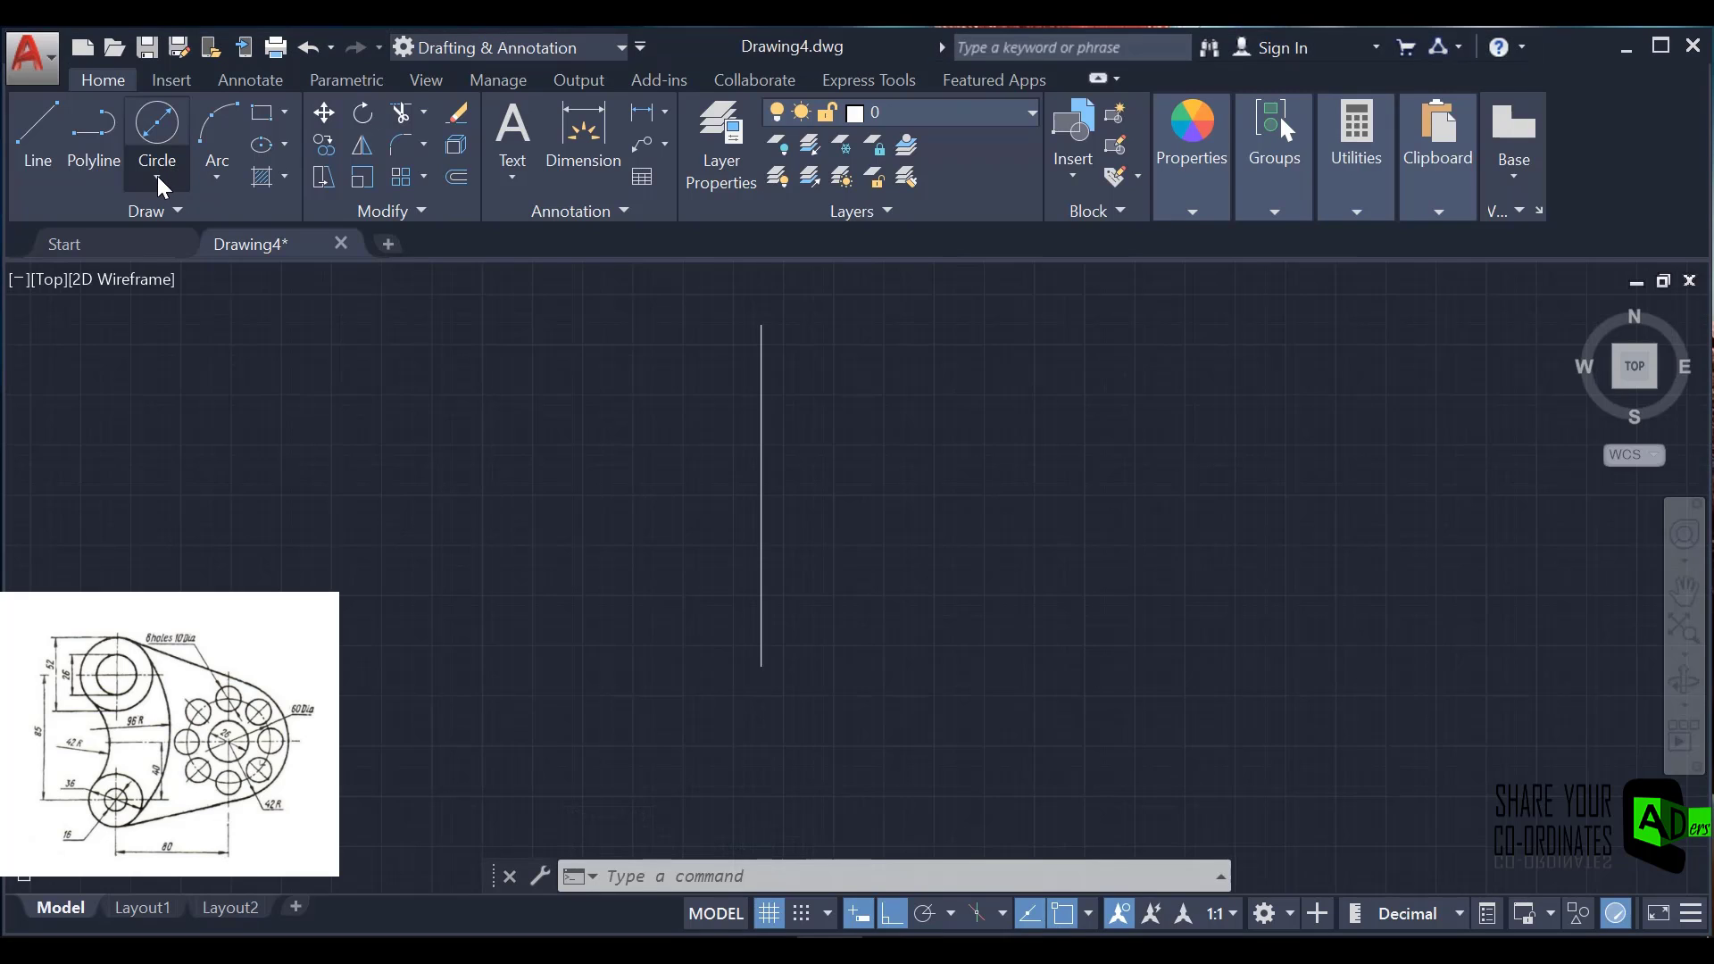
click(152, 169)
click(176, 219)
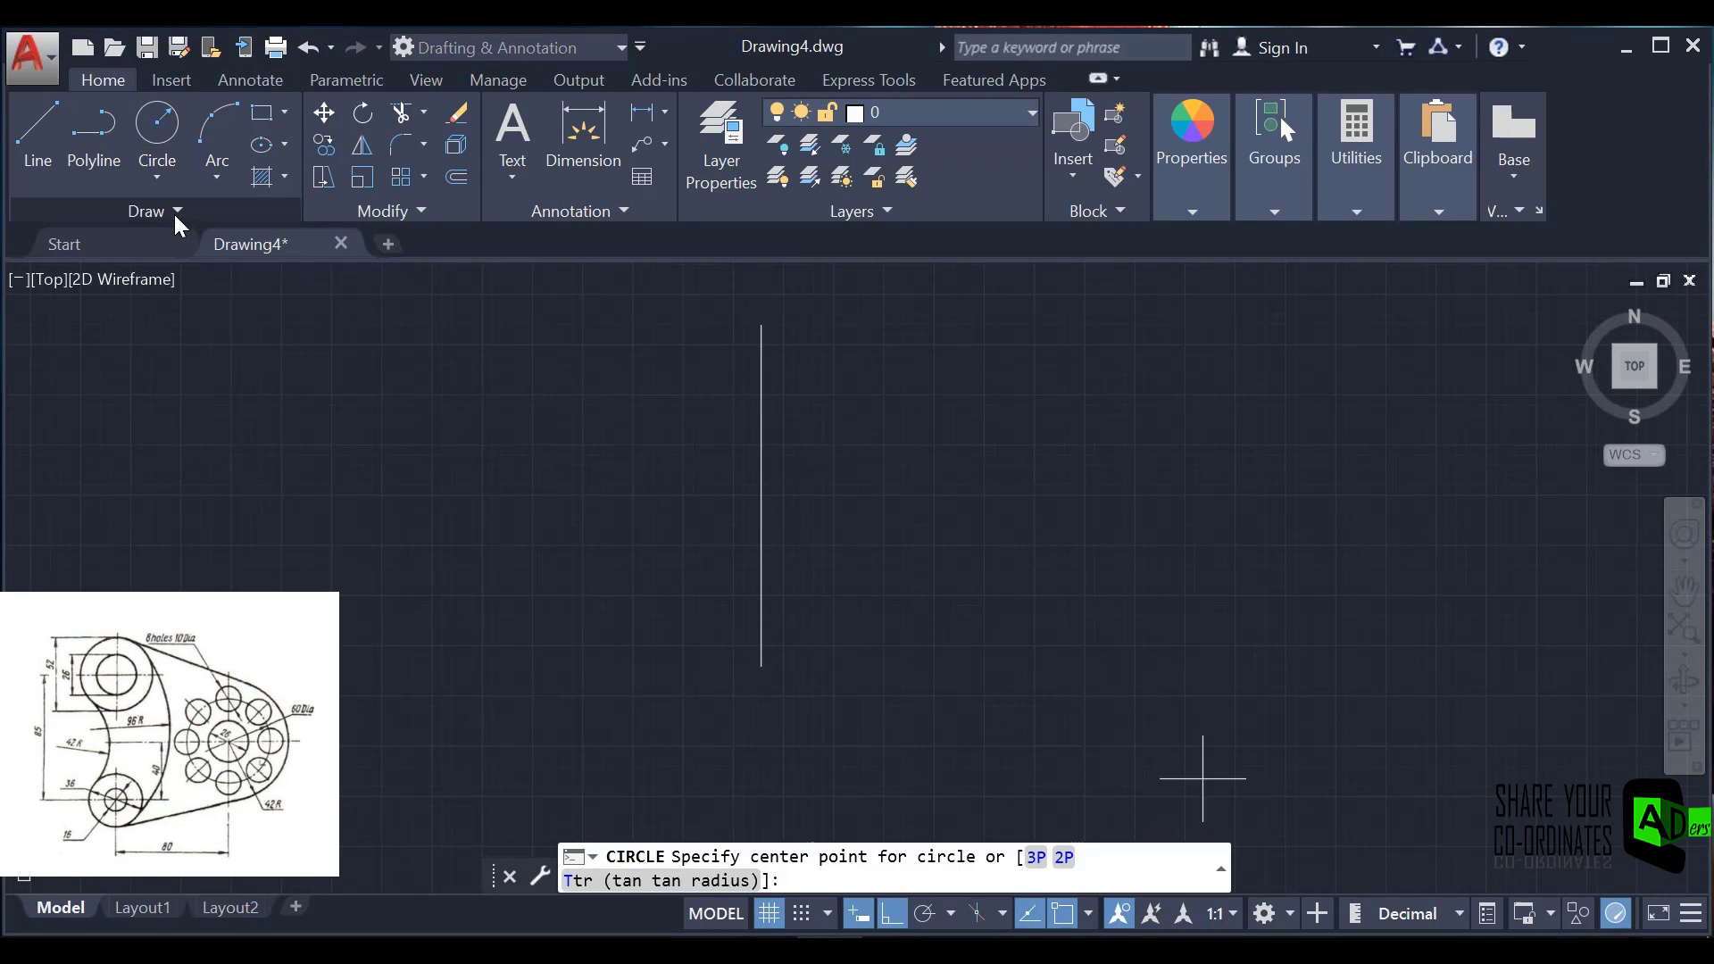
click(154, 168)
click(178, 229)
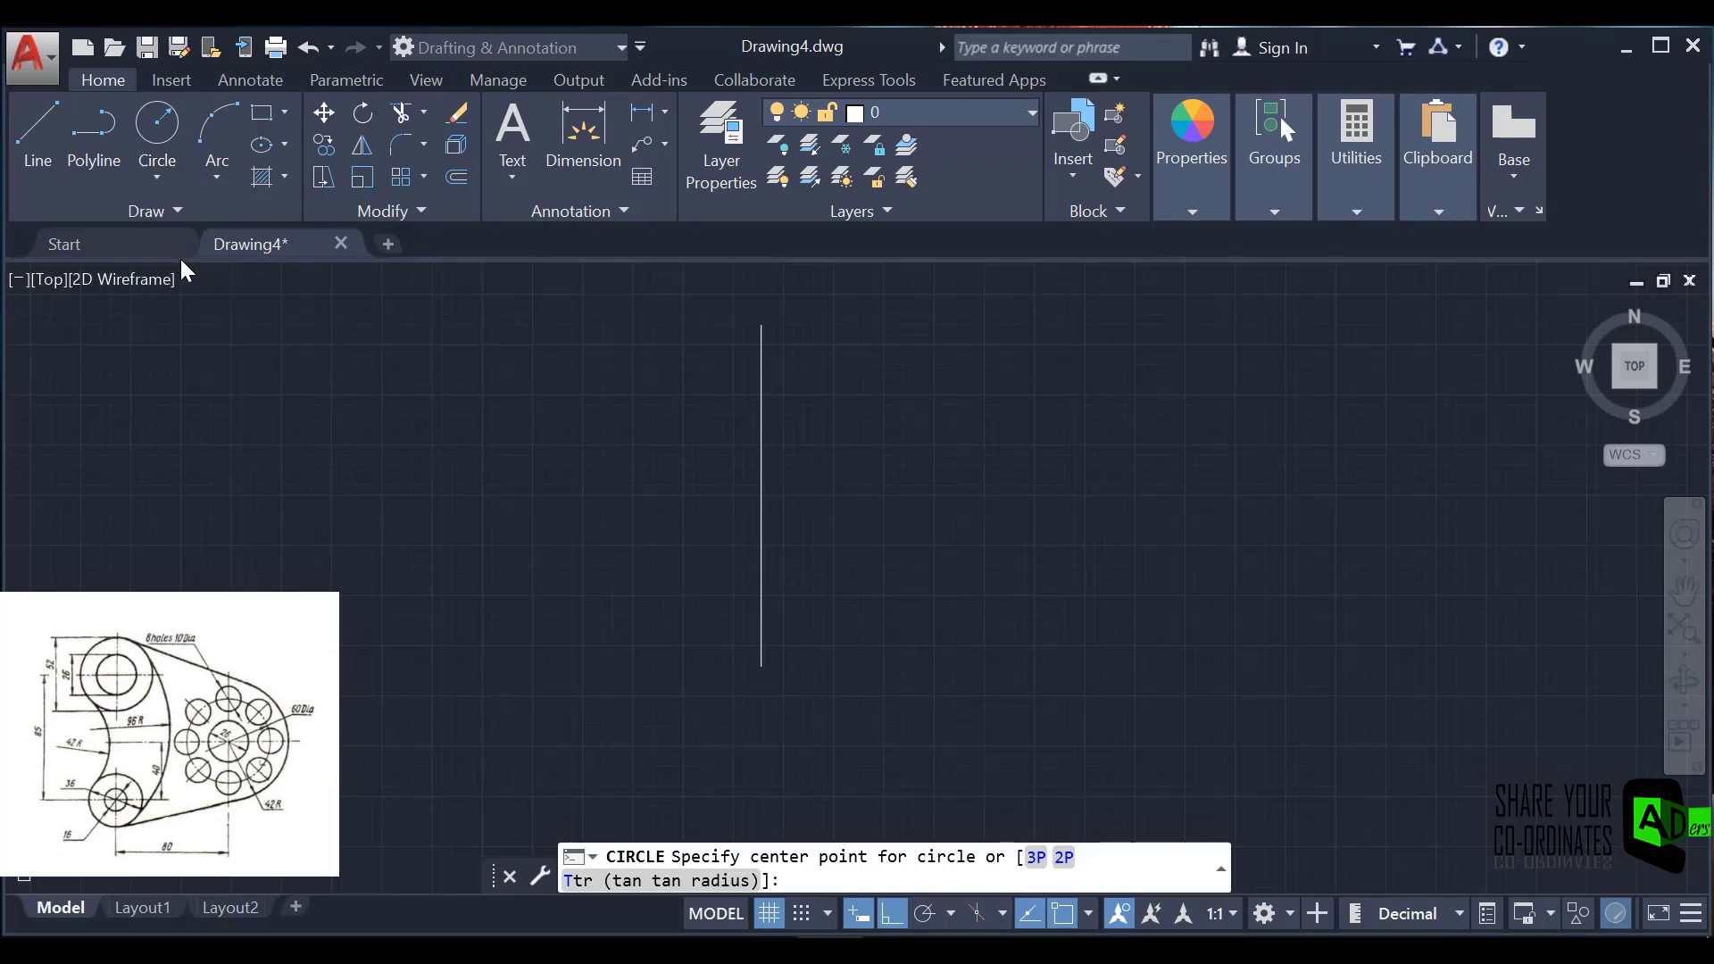
click(762, 666)
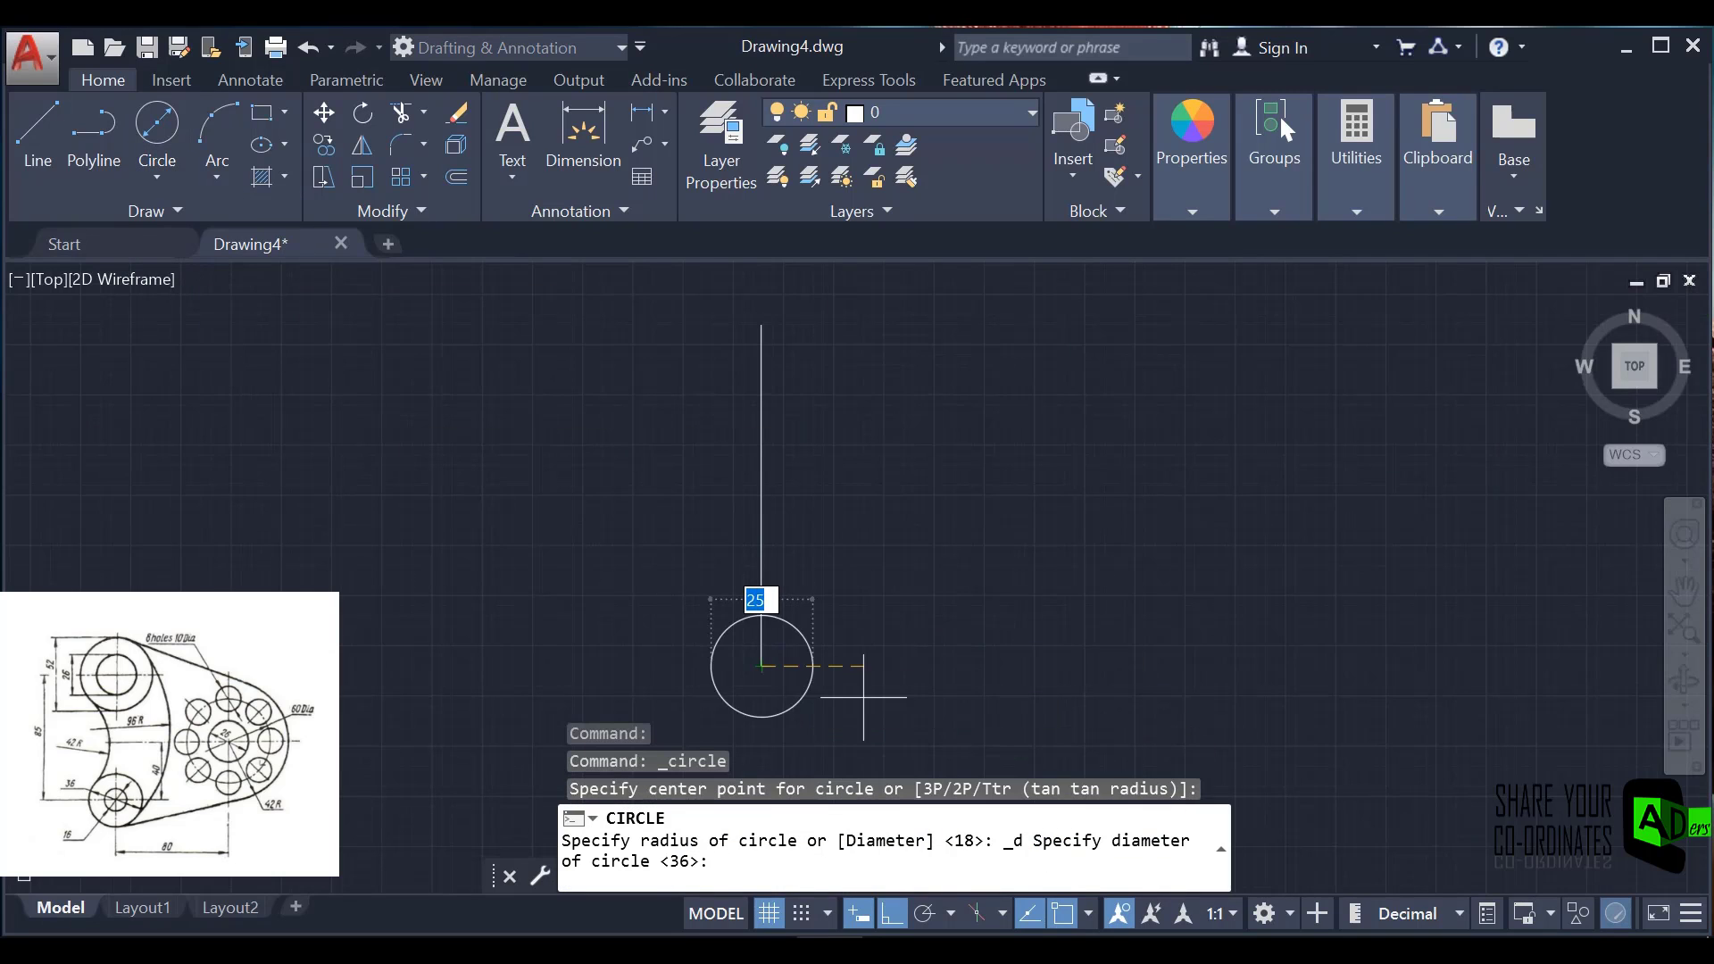
text(16)
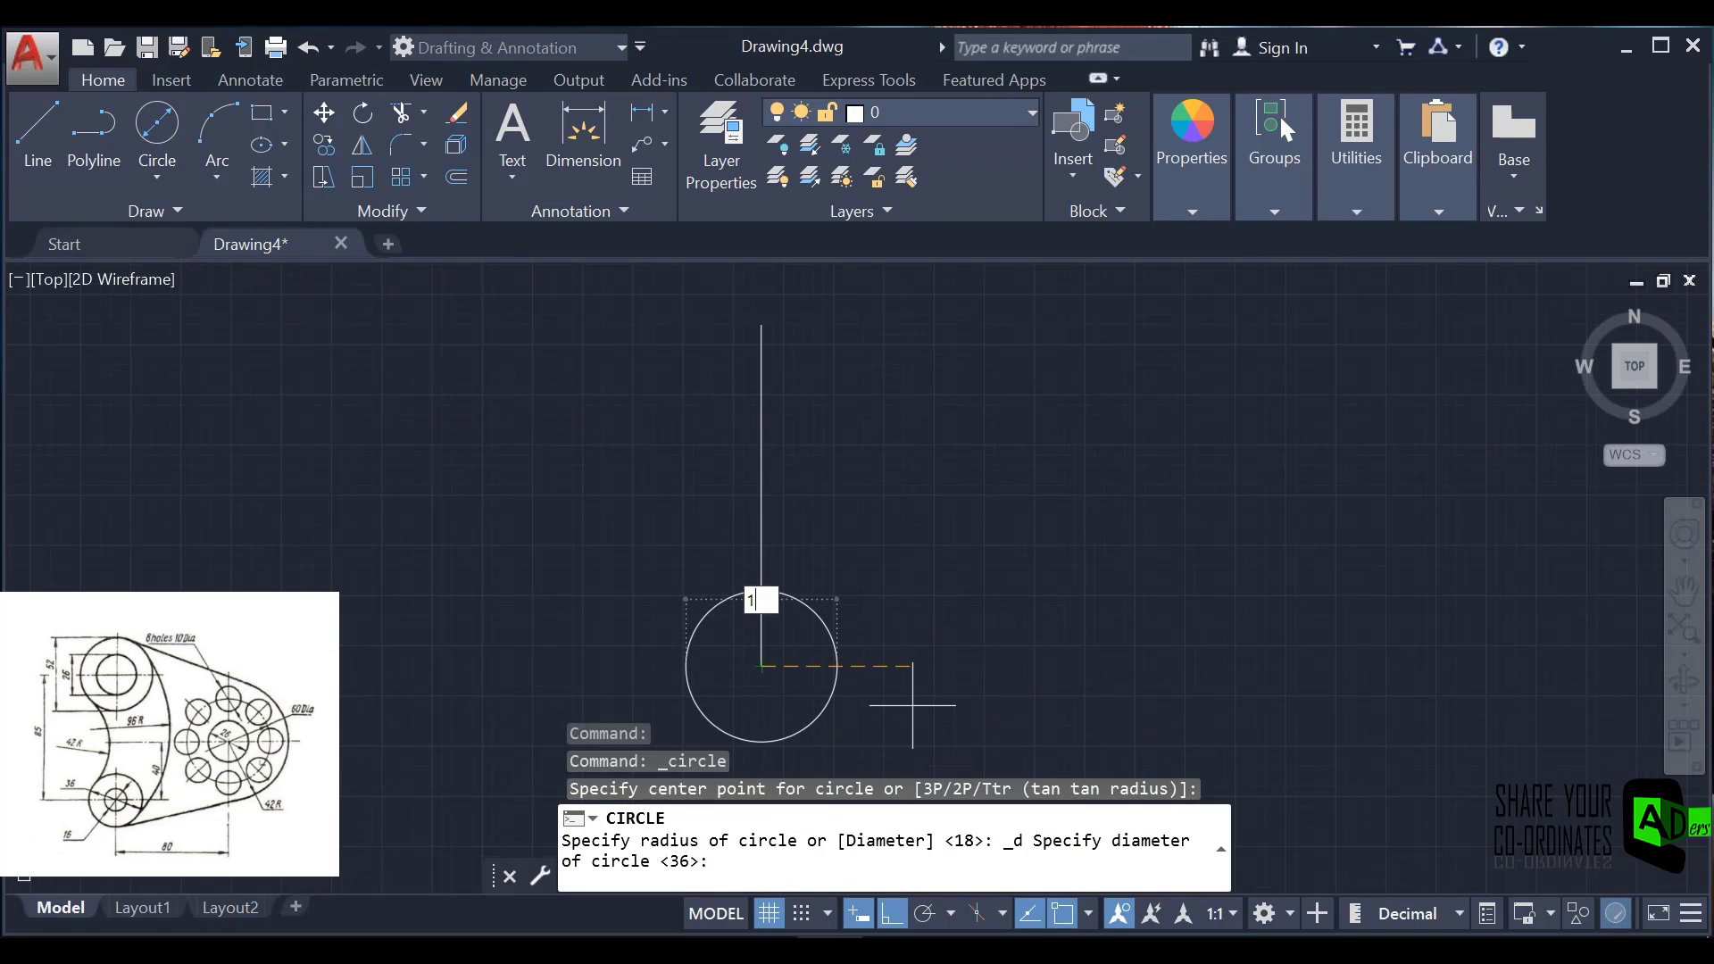
key(Return)
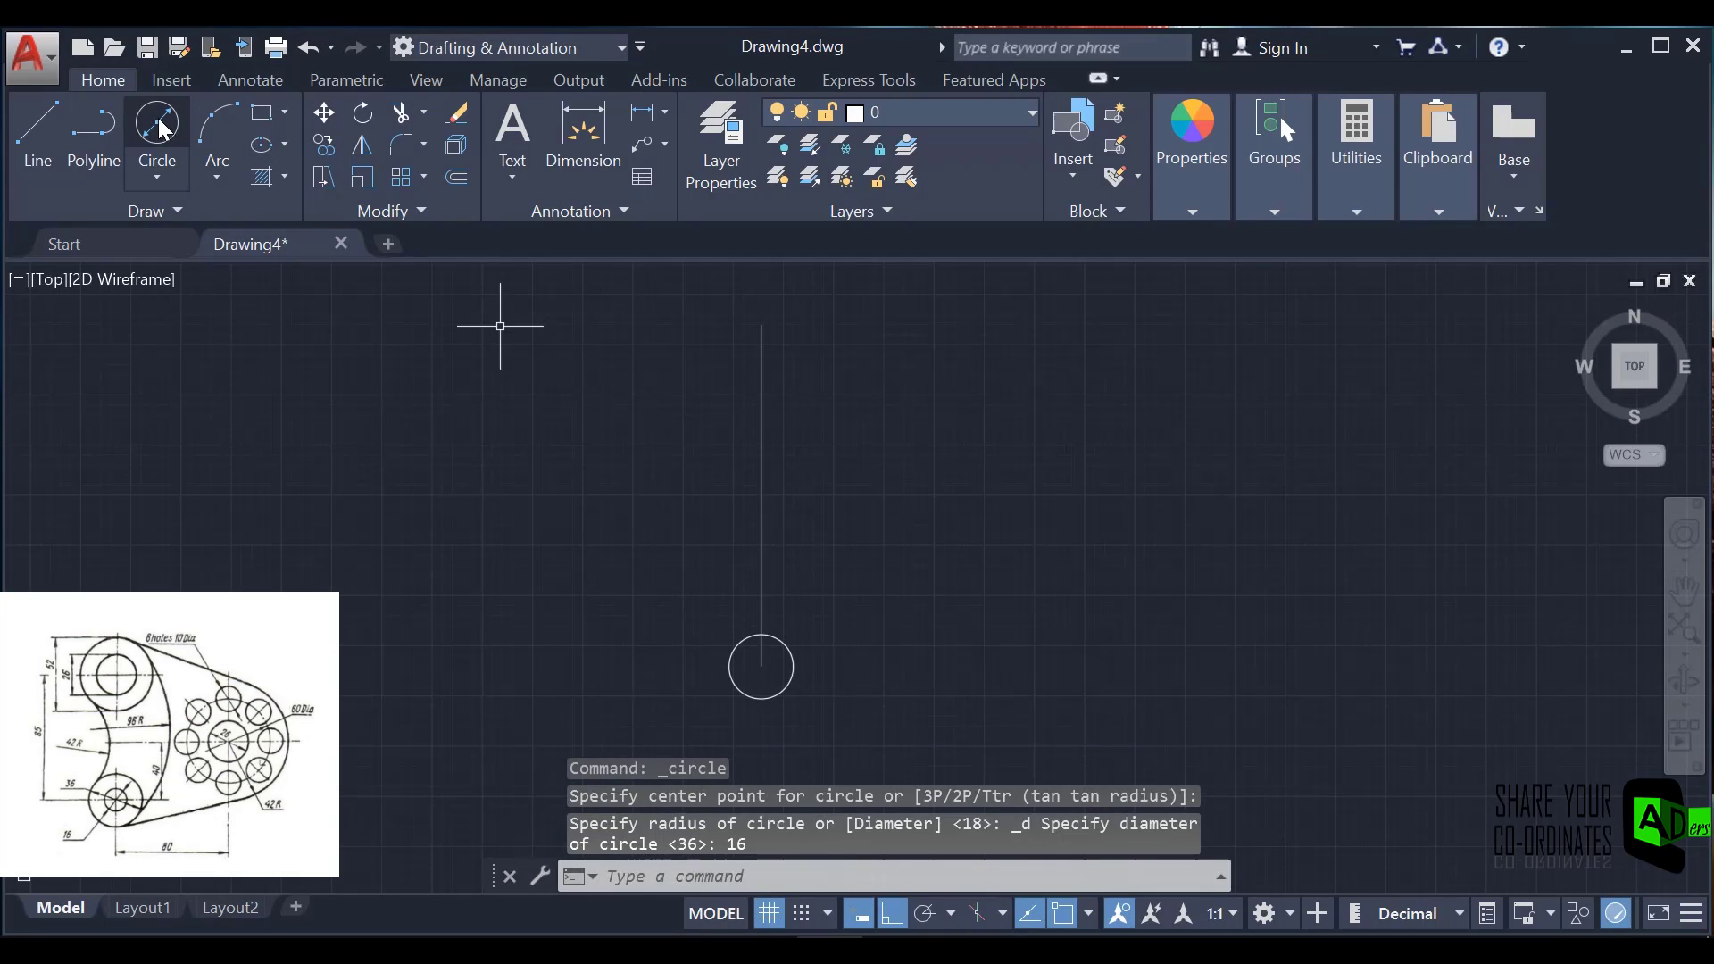
- Add a concentric circle of 36 mm diameter around the 16 mm circle
key(Return)
click(762, 666)
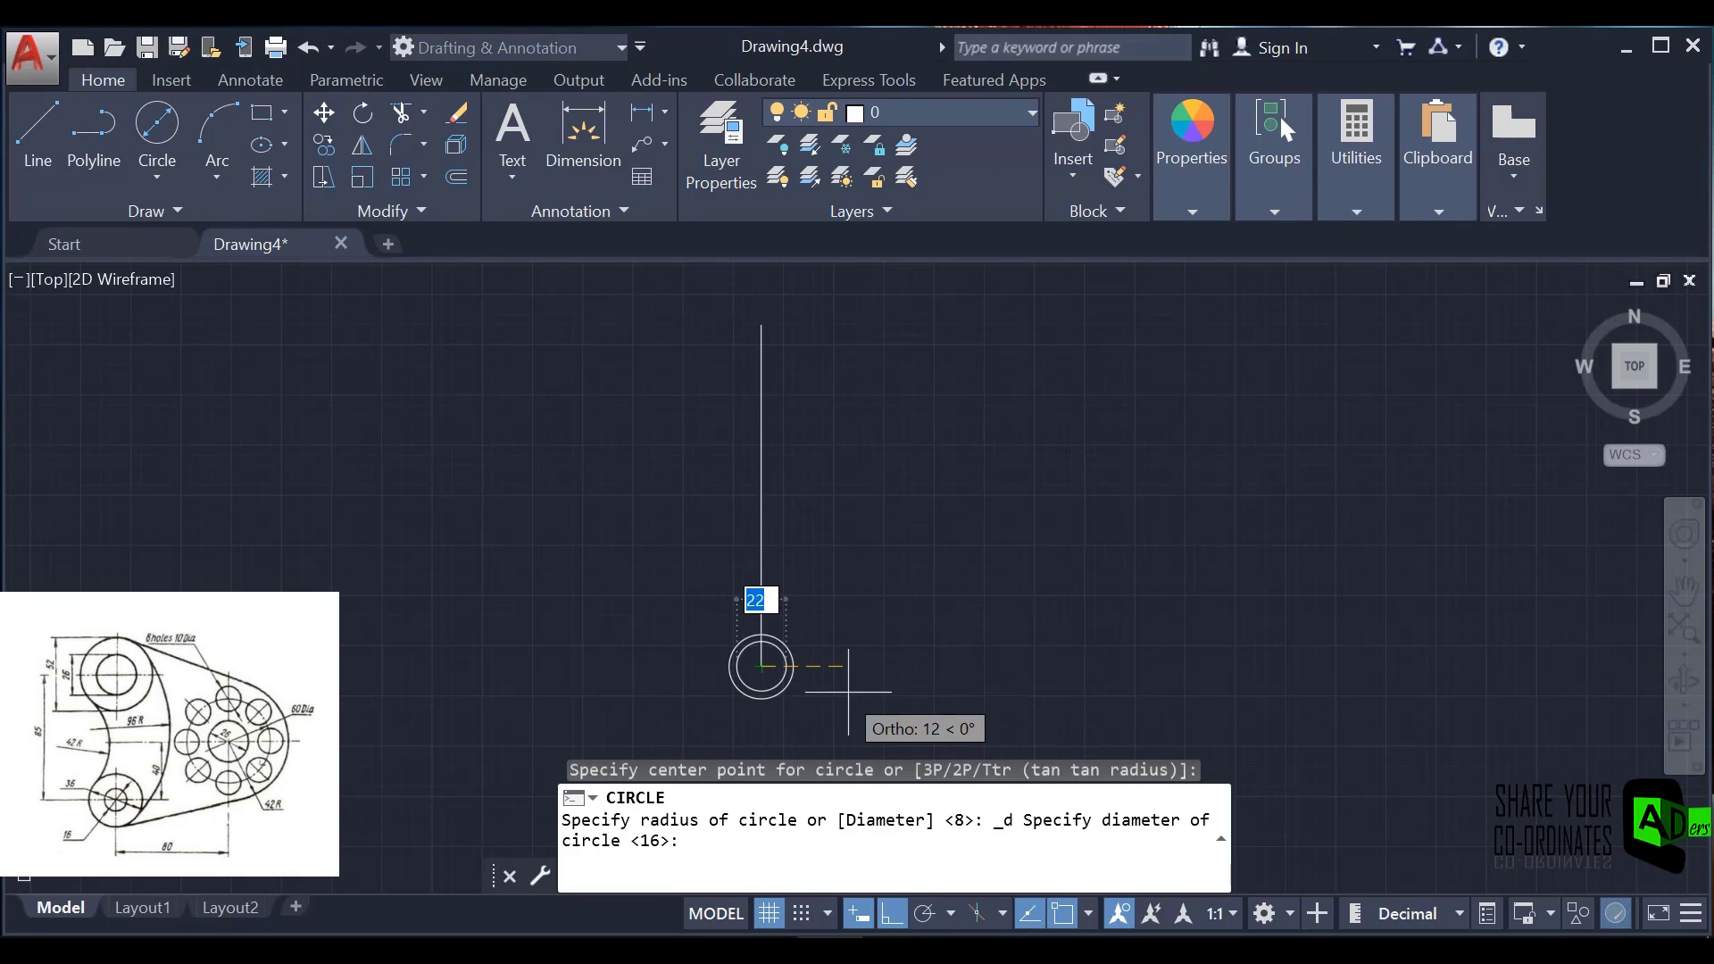
text(36)
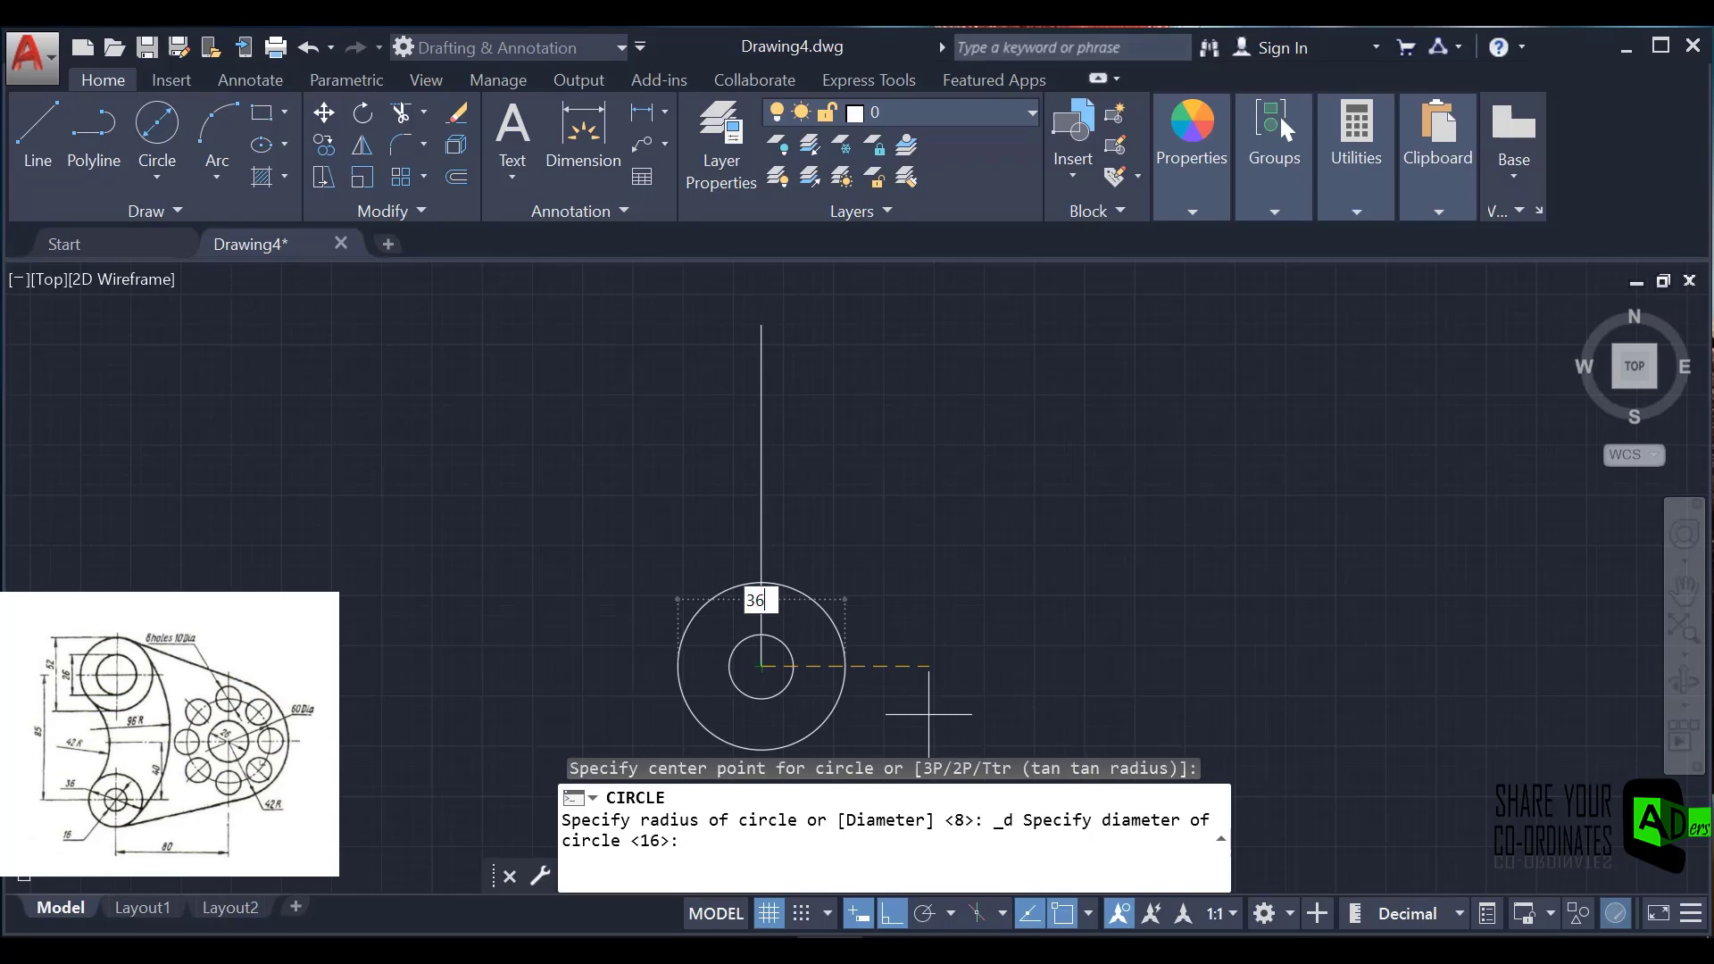
key(Return)
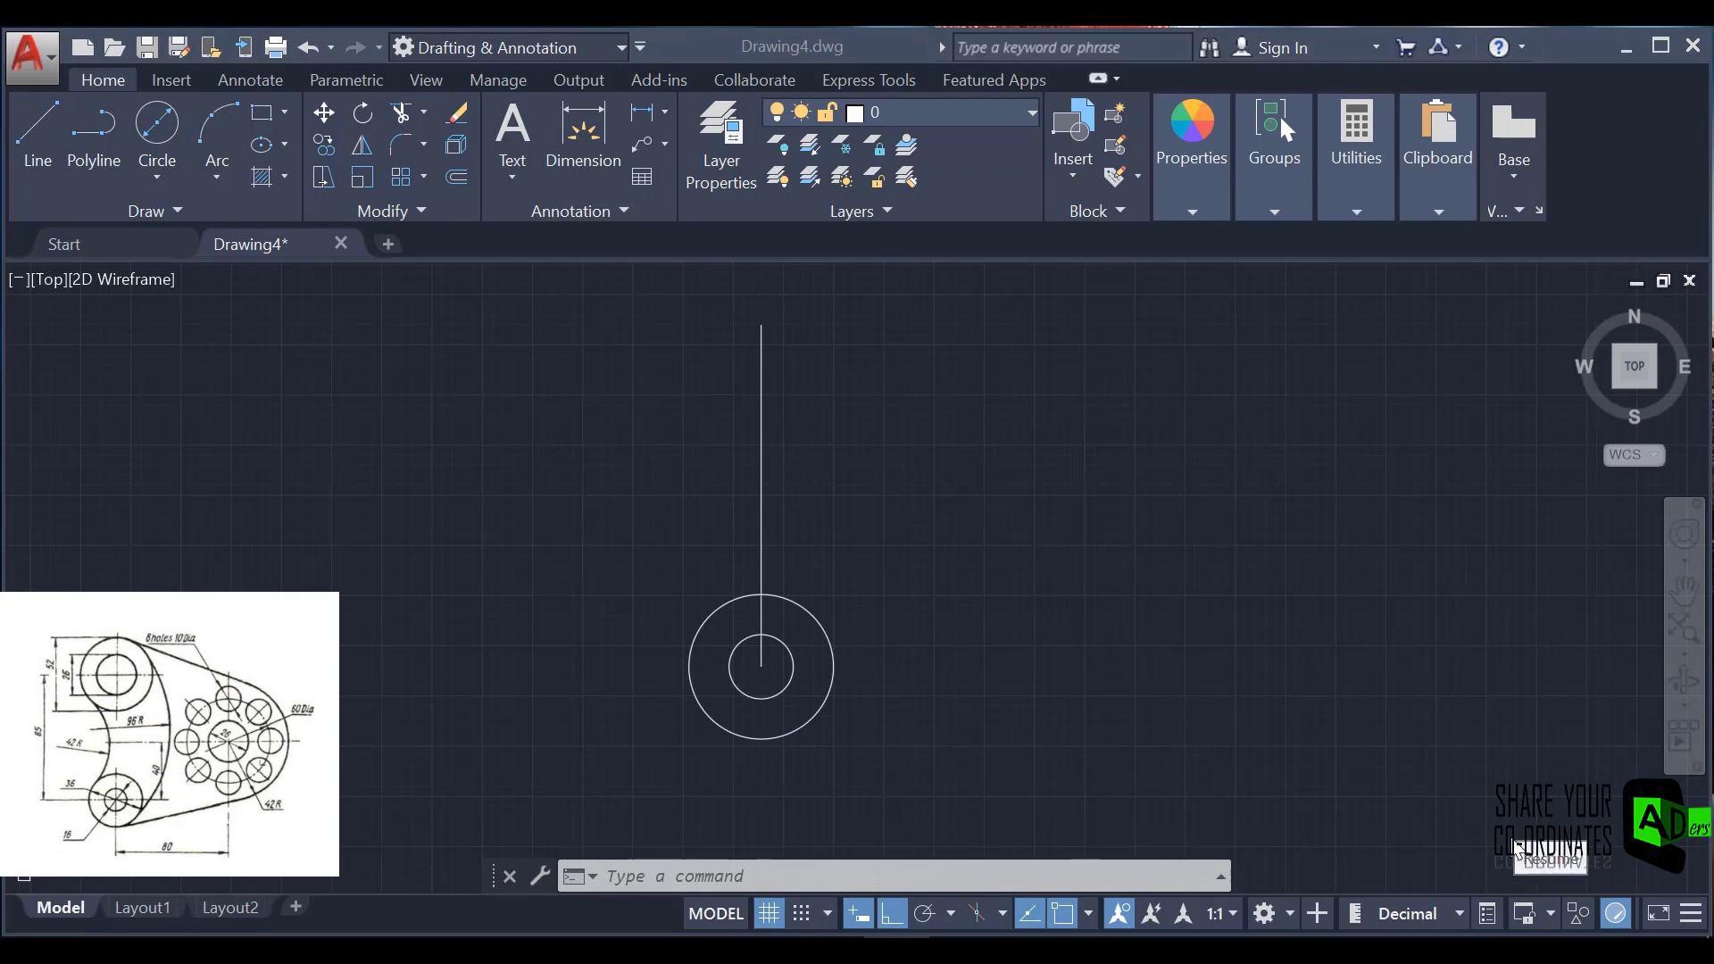
- Draw a circle of 26 mm diameter centred on the upper end of the vertical line
scroll(700, 394, down, 2)
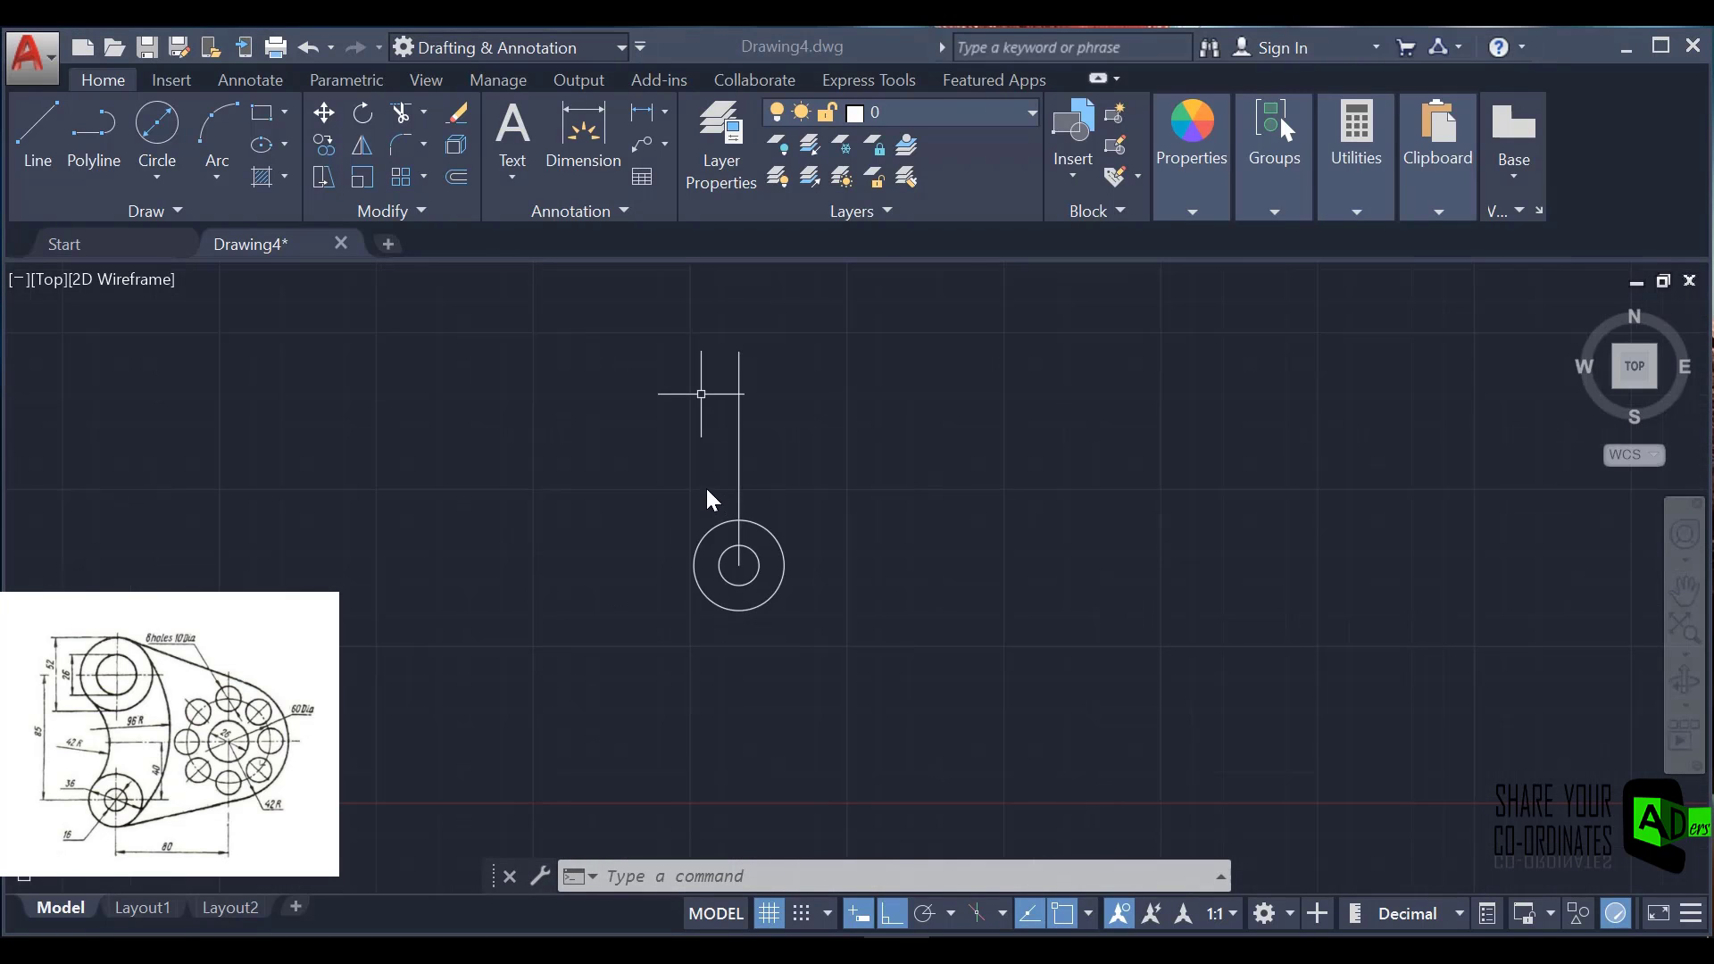
middle_drag(695, 371, 674, 525)
scroll(713, 517, up, 2)
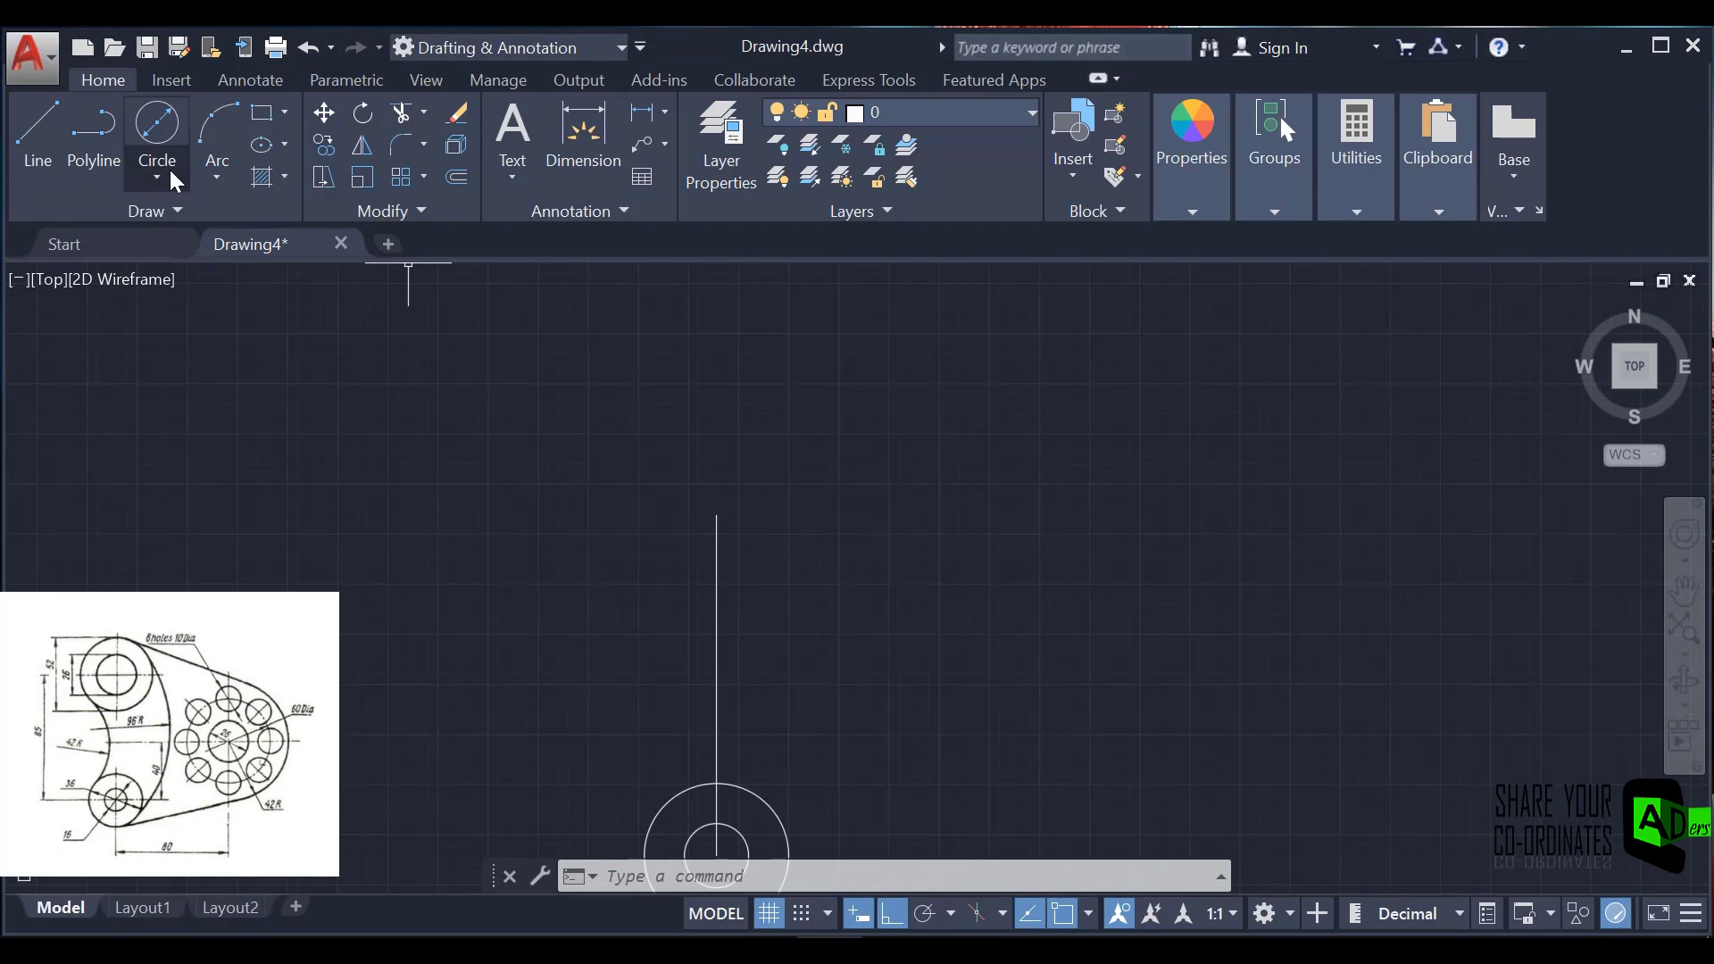
click(153, 131)
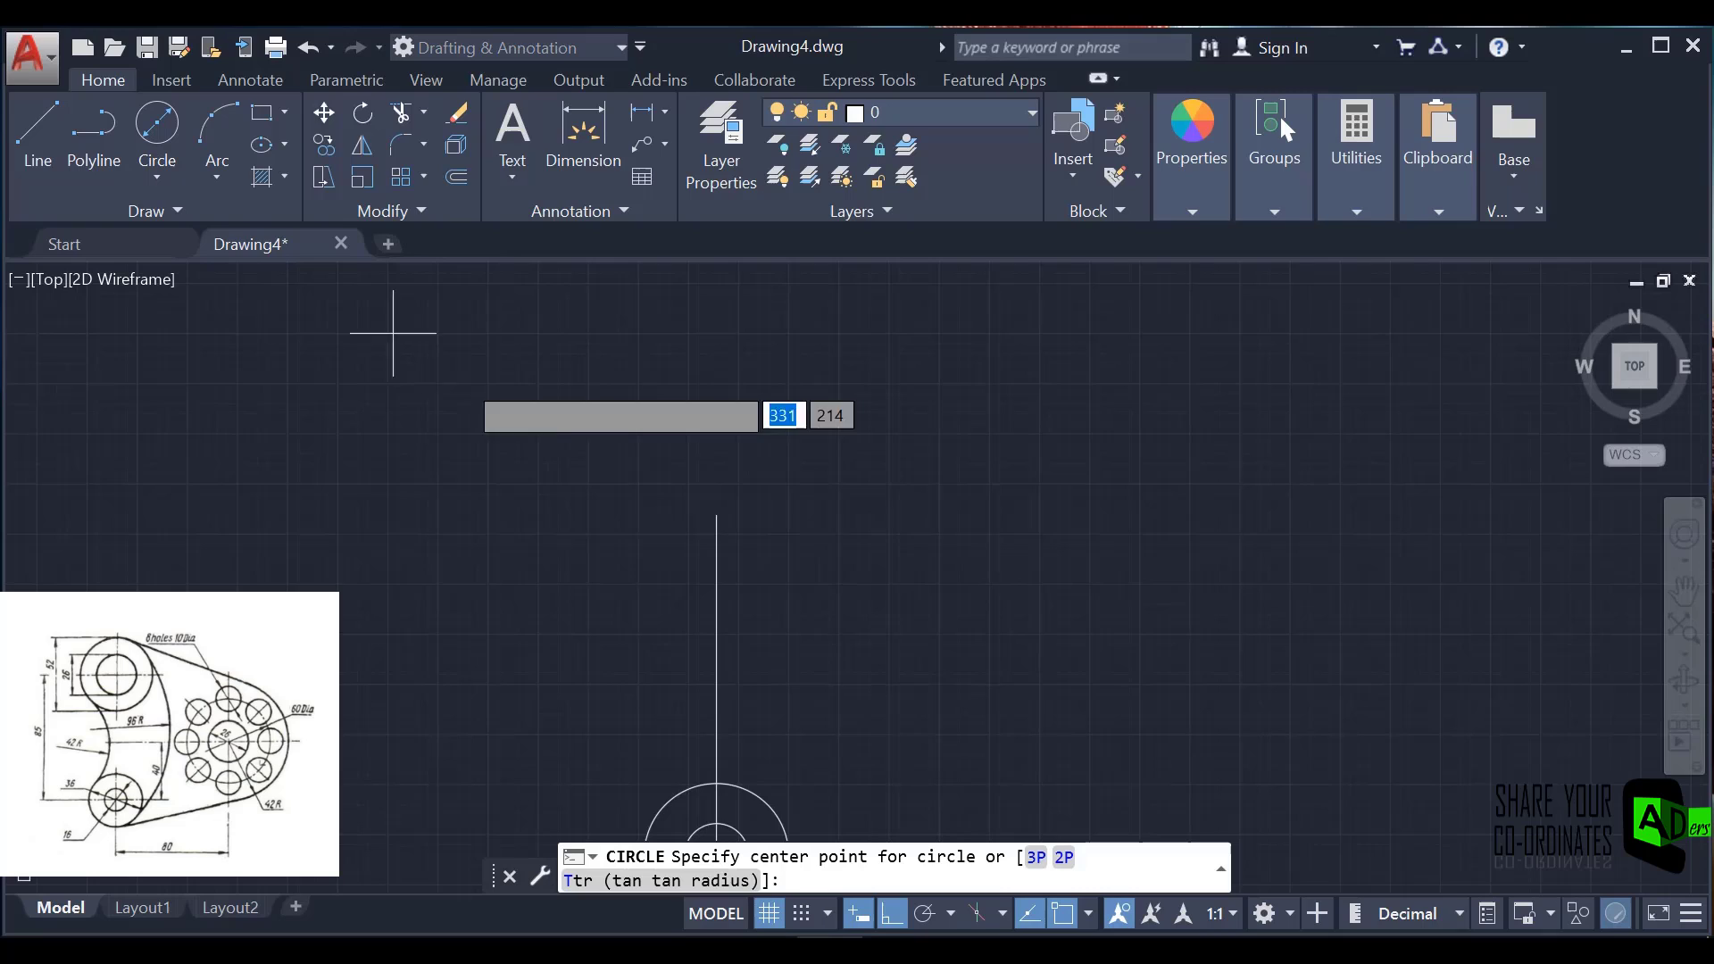
click(717, 517)
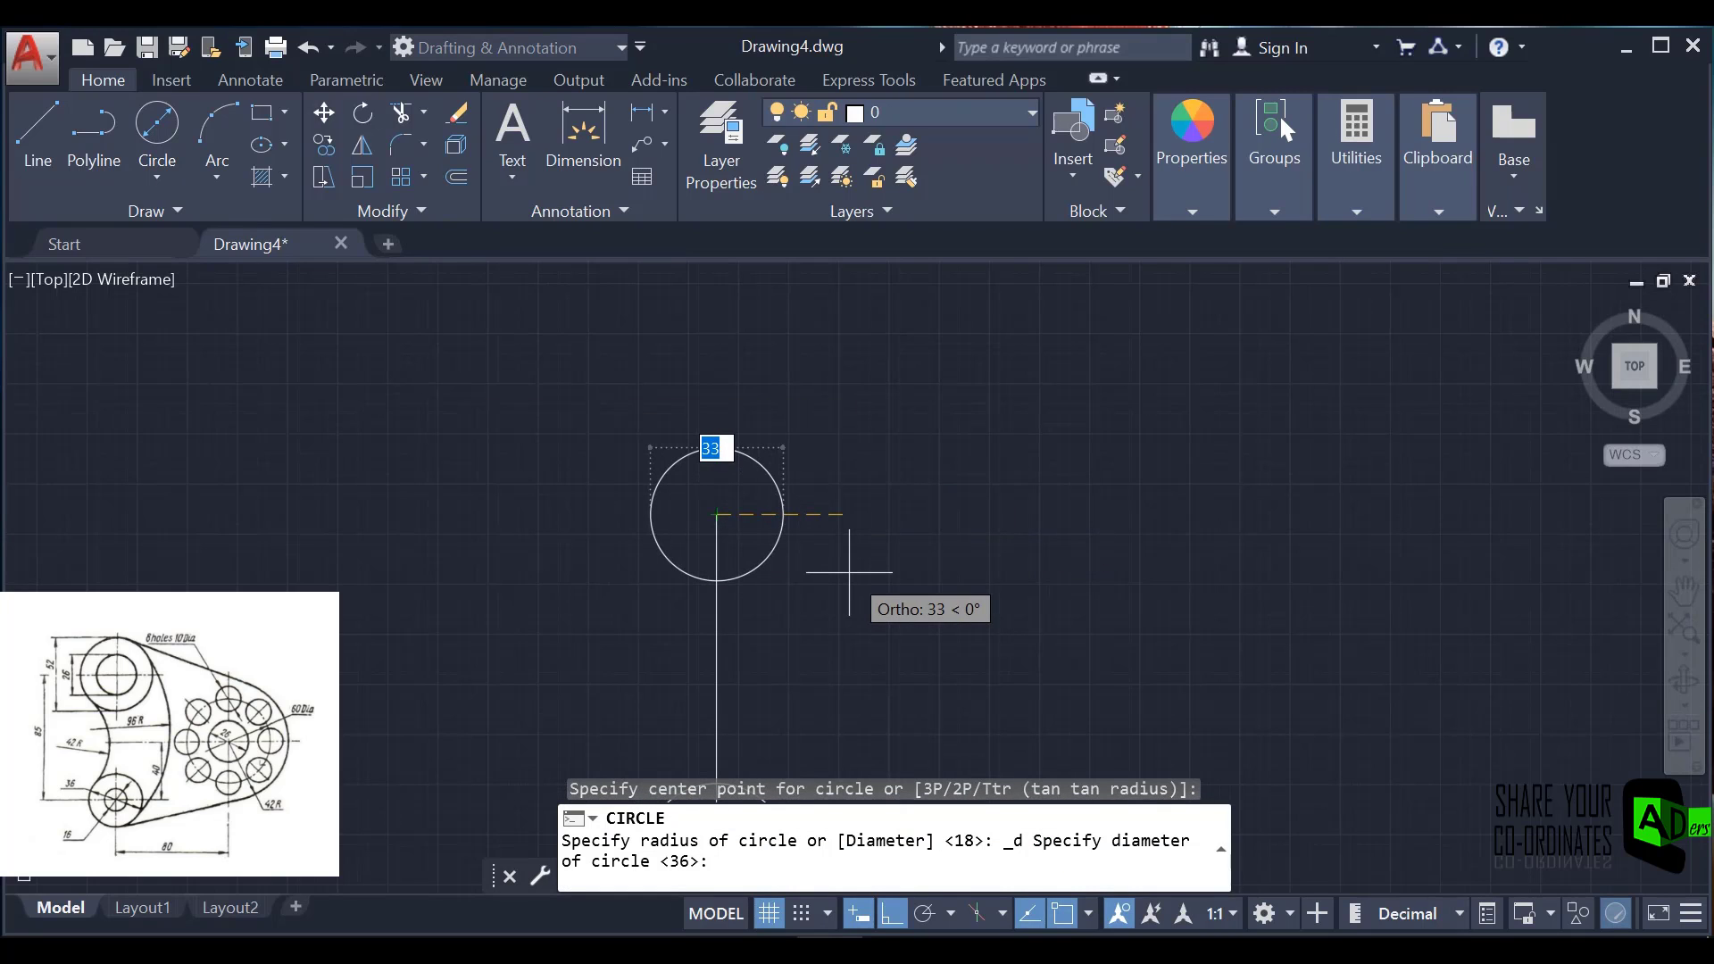
text(26)
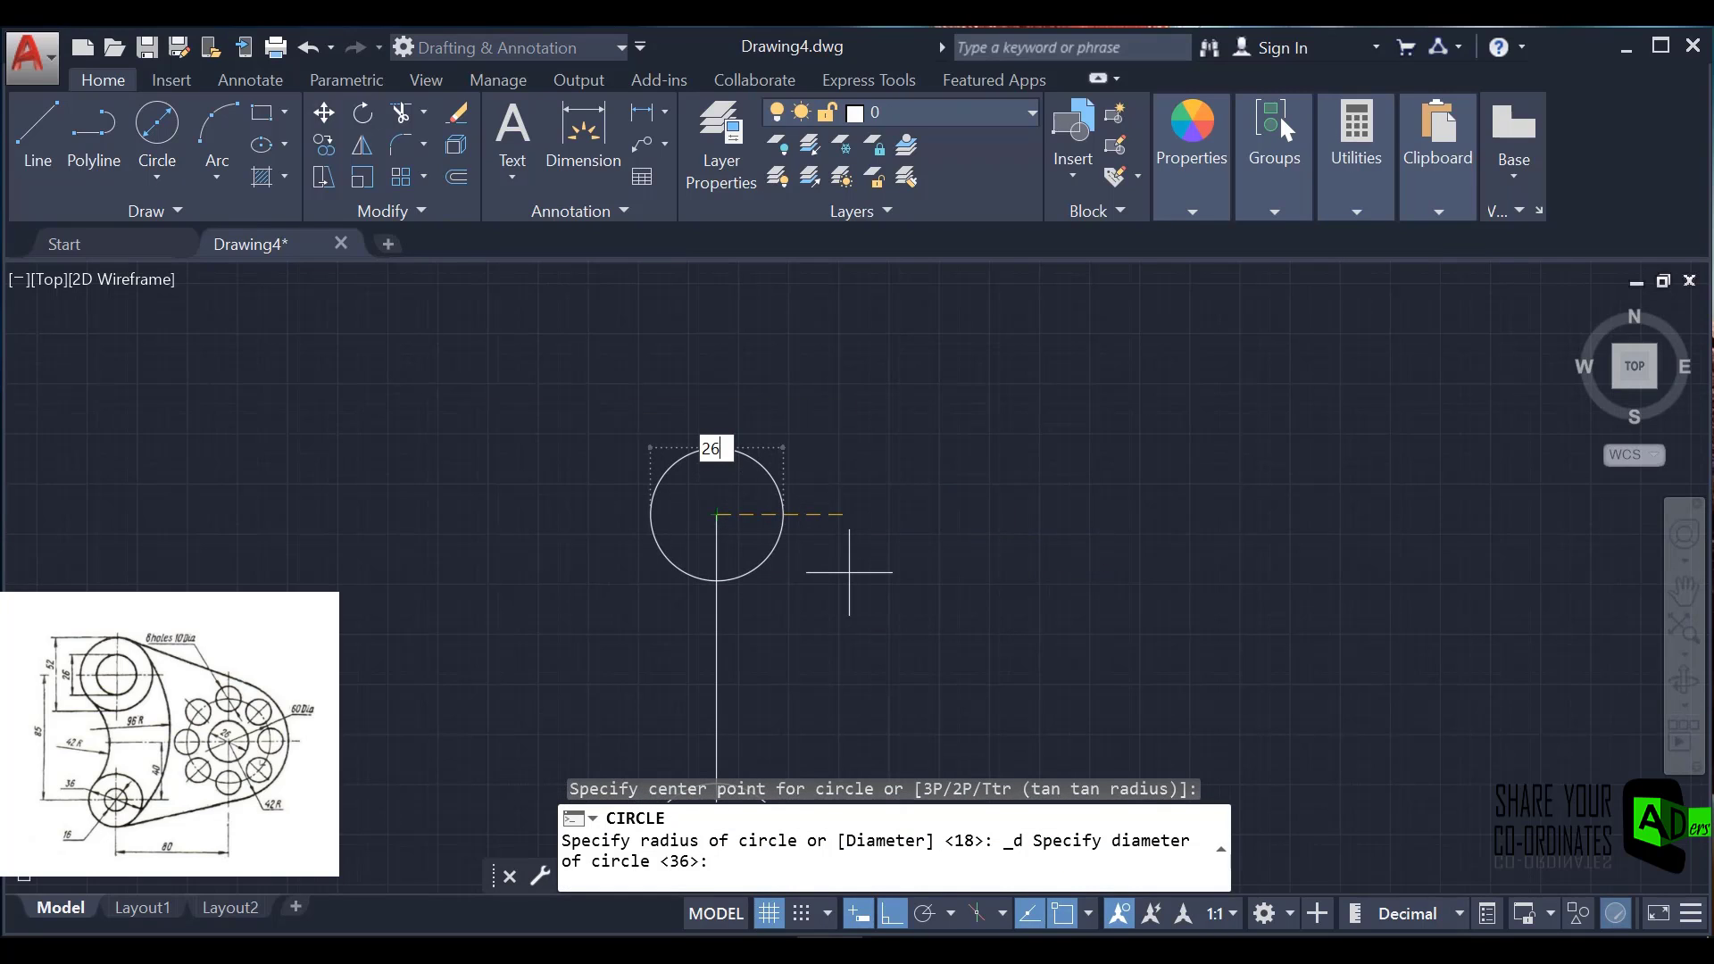
key(Return)
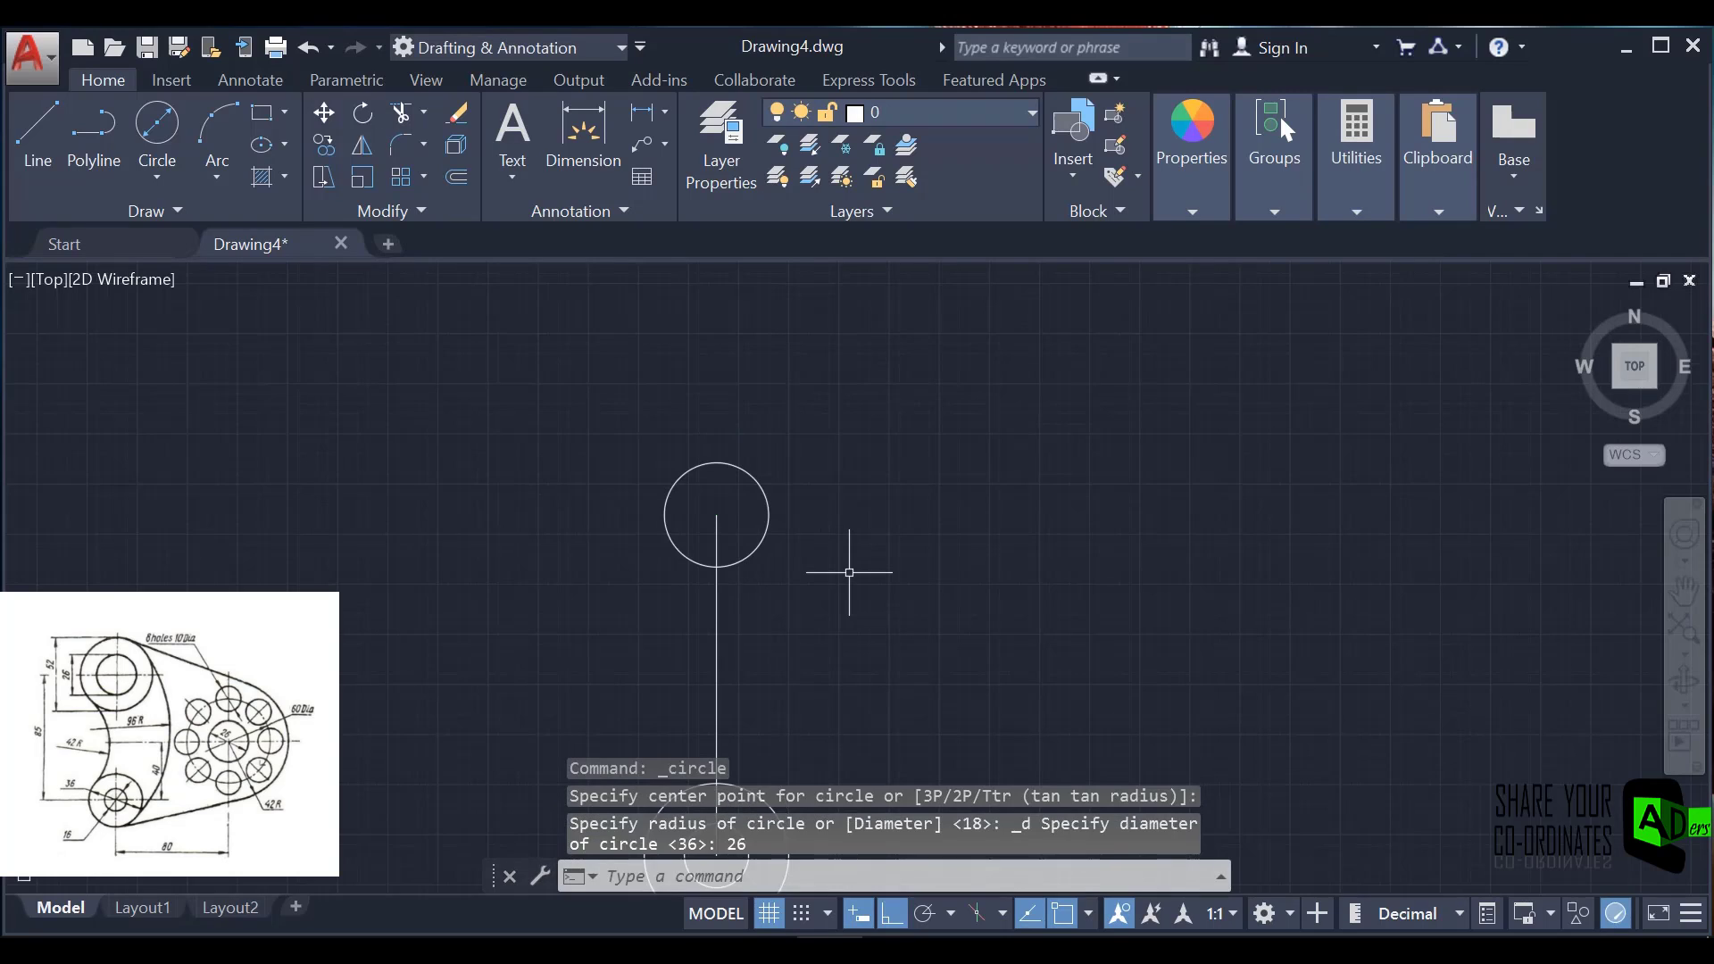
- Add a concentric circle of 52 mm diameter around the 26 mm circle
click(141, 134)
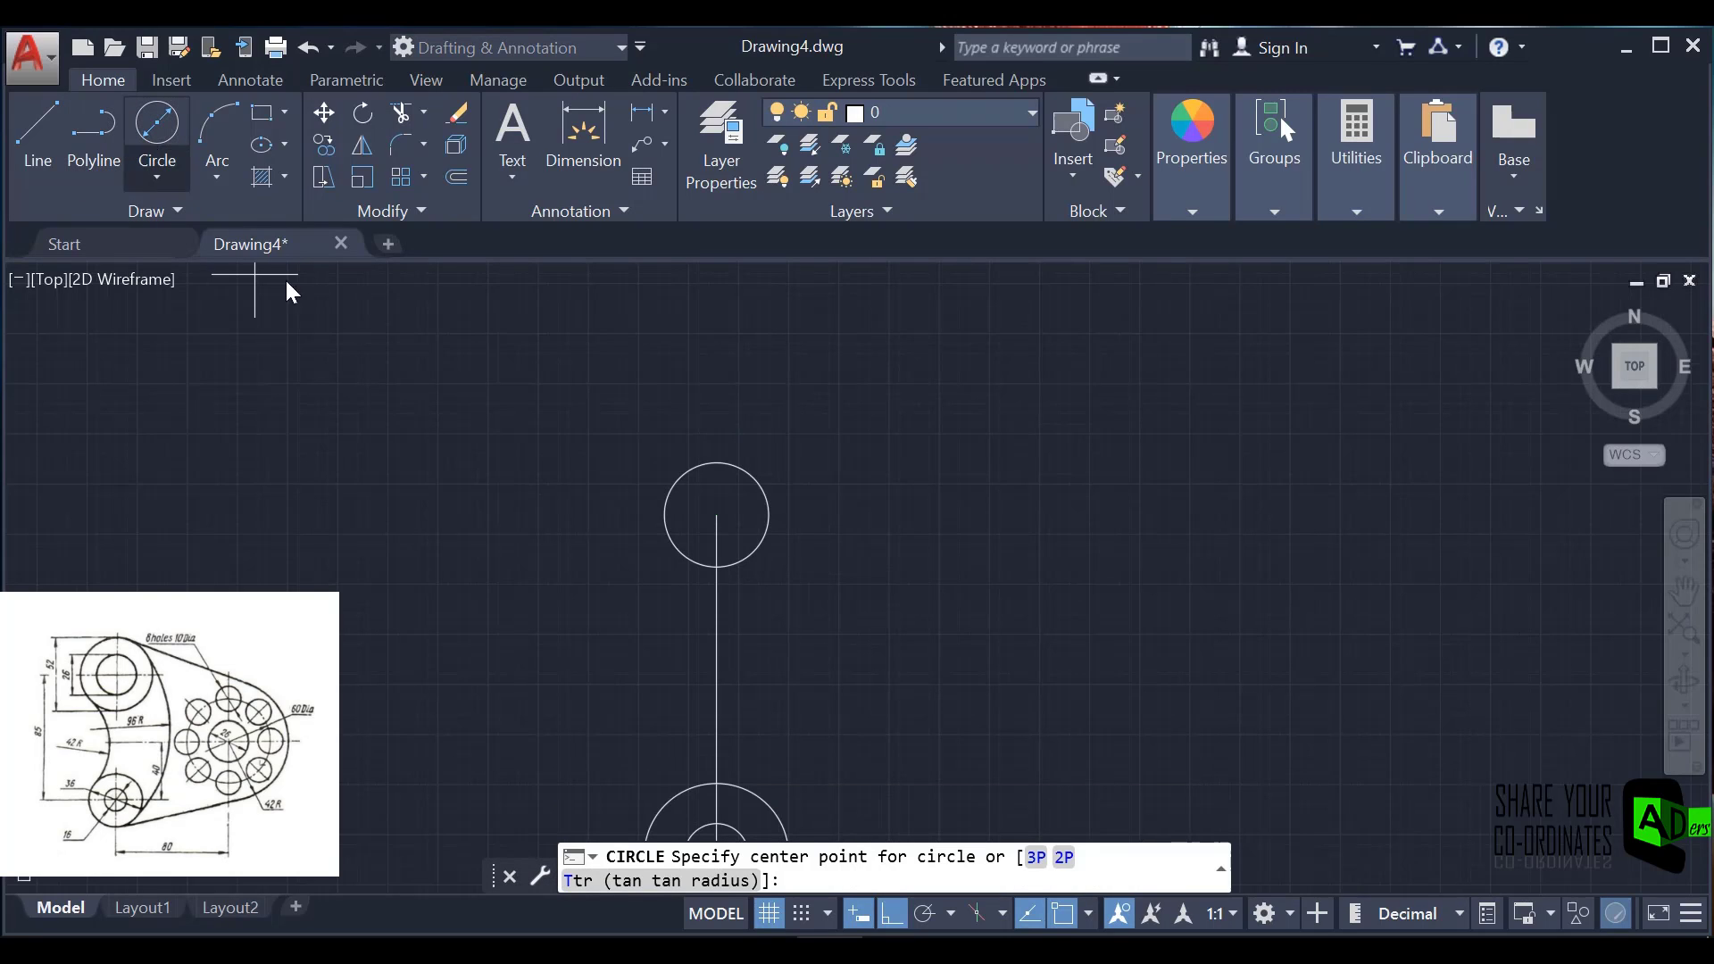
click(714, 515)
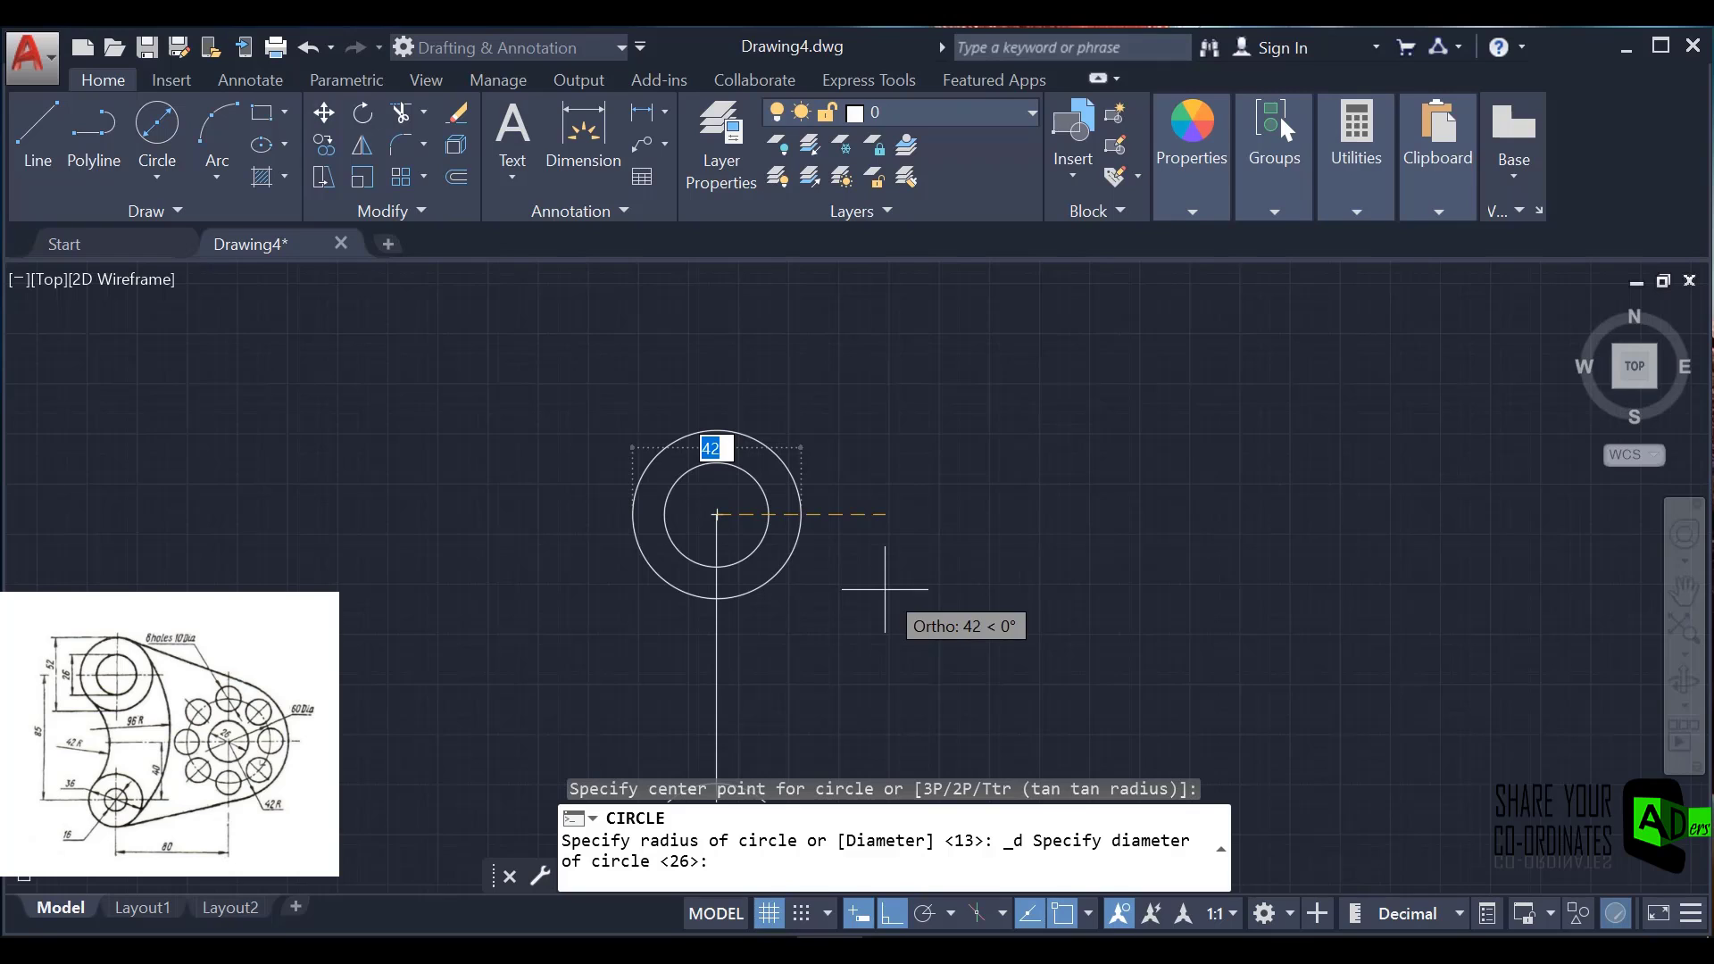
text(52)
key(Return)
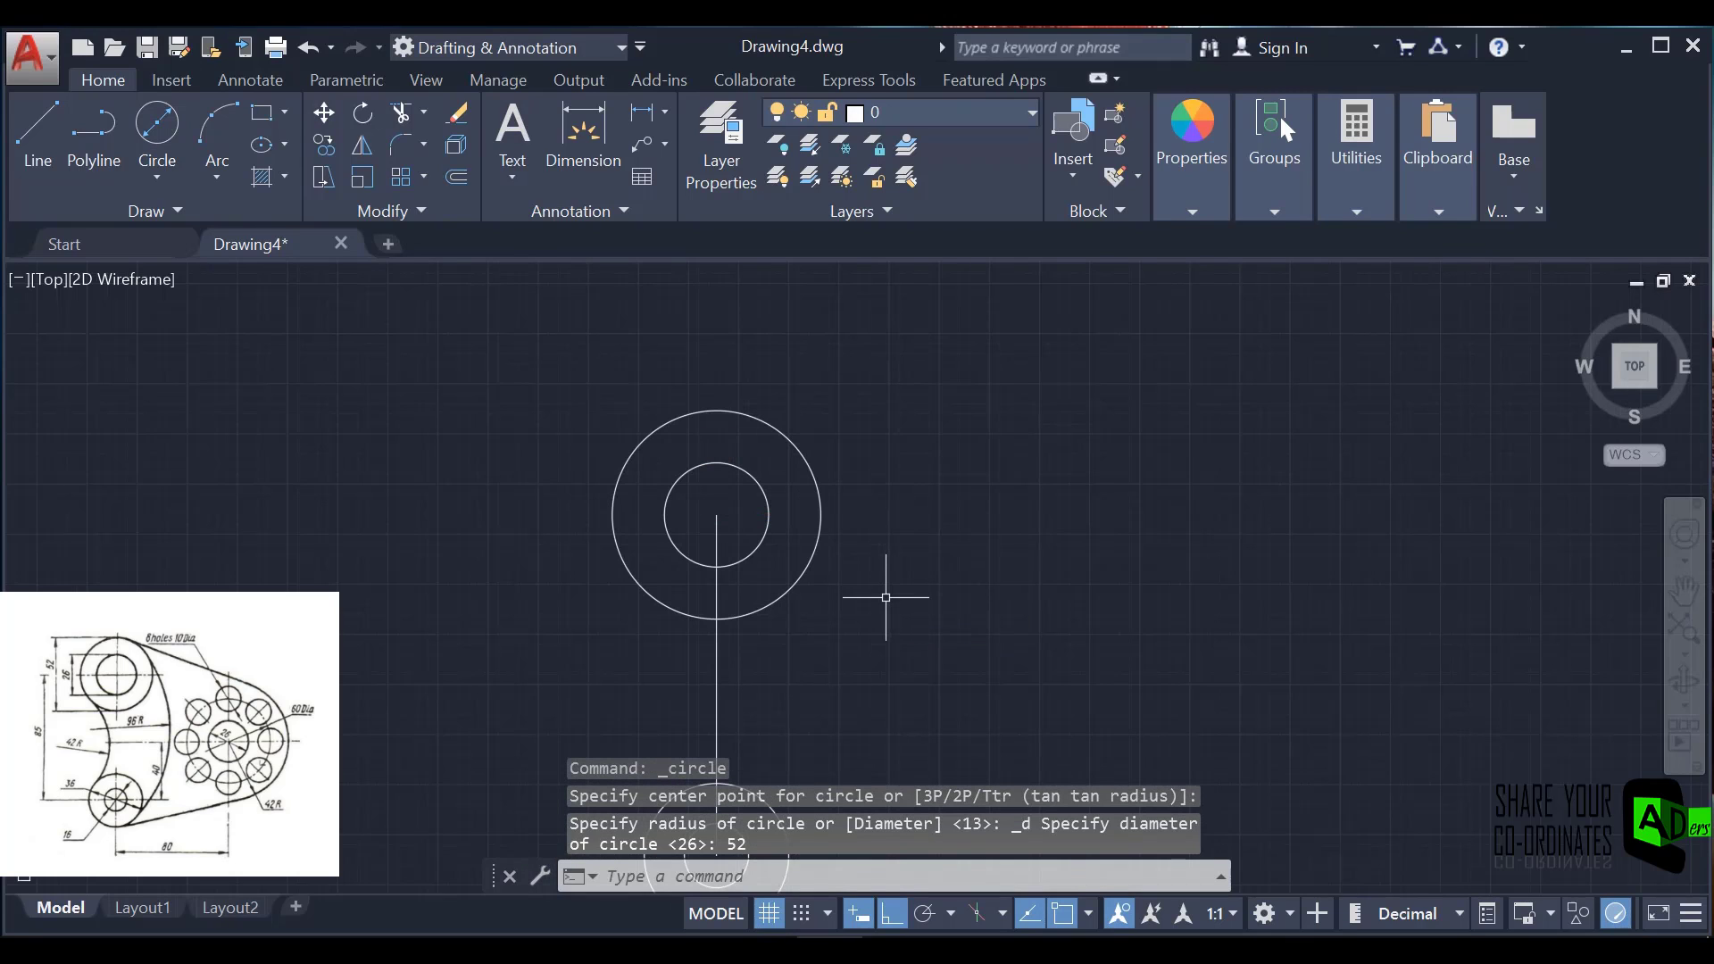
- Draw connected lines from the lower circles' centre, 40 mm straight up and 80 mm horizontally to the right
scroll(951, 570, down, 3)
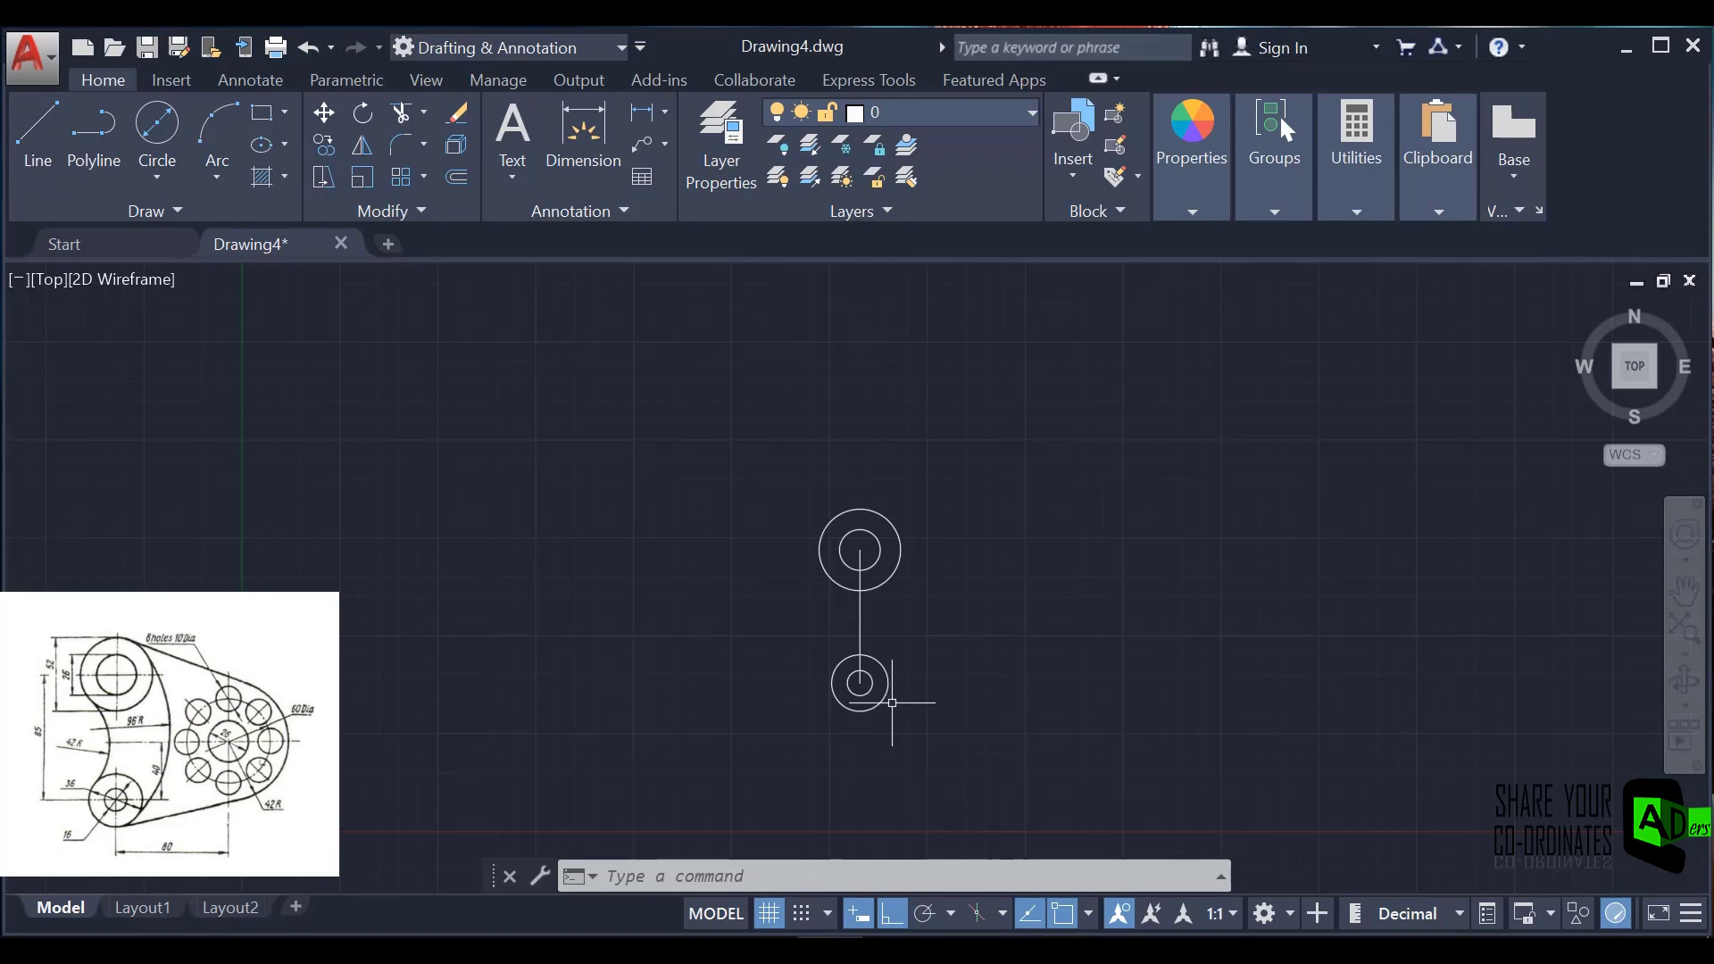
click(47, 133)
scroll(858, 683, up, 4)
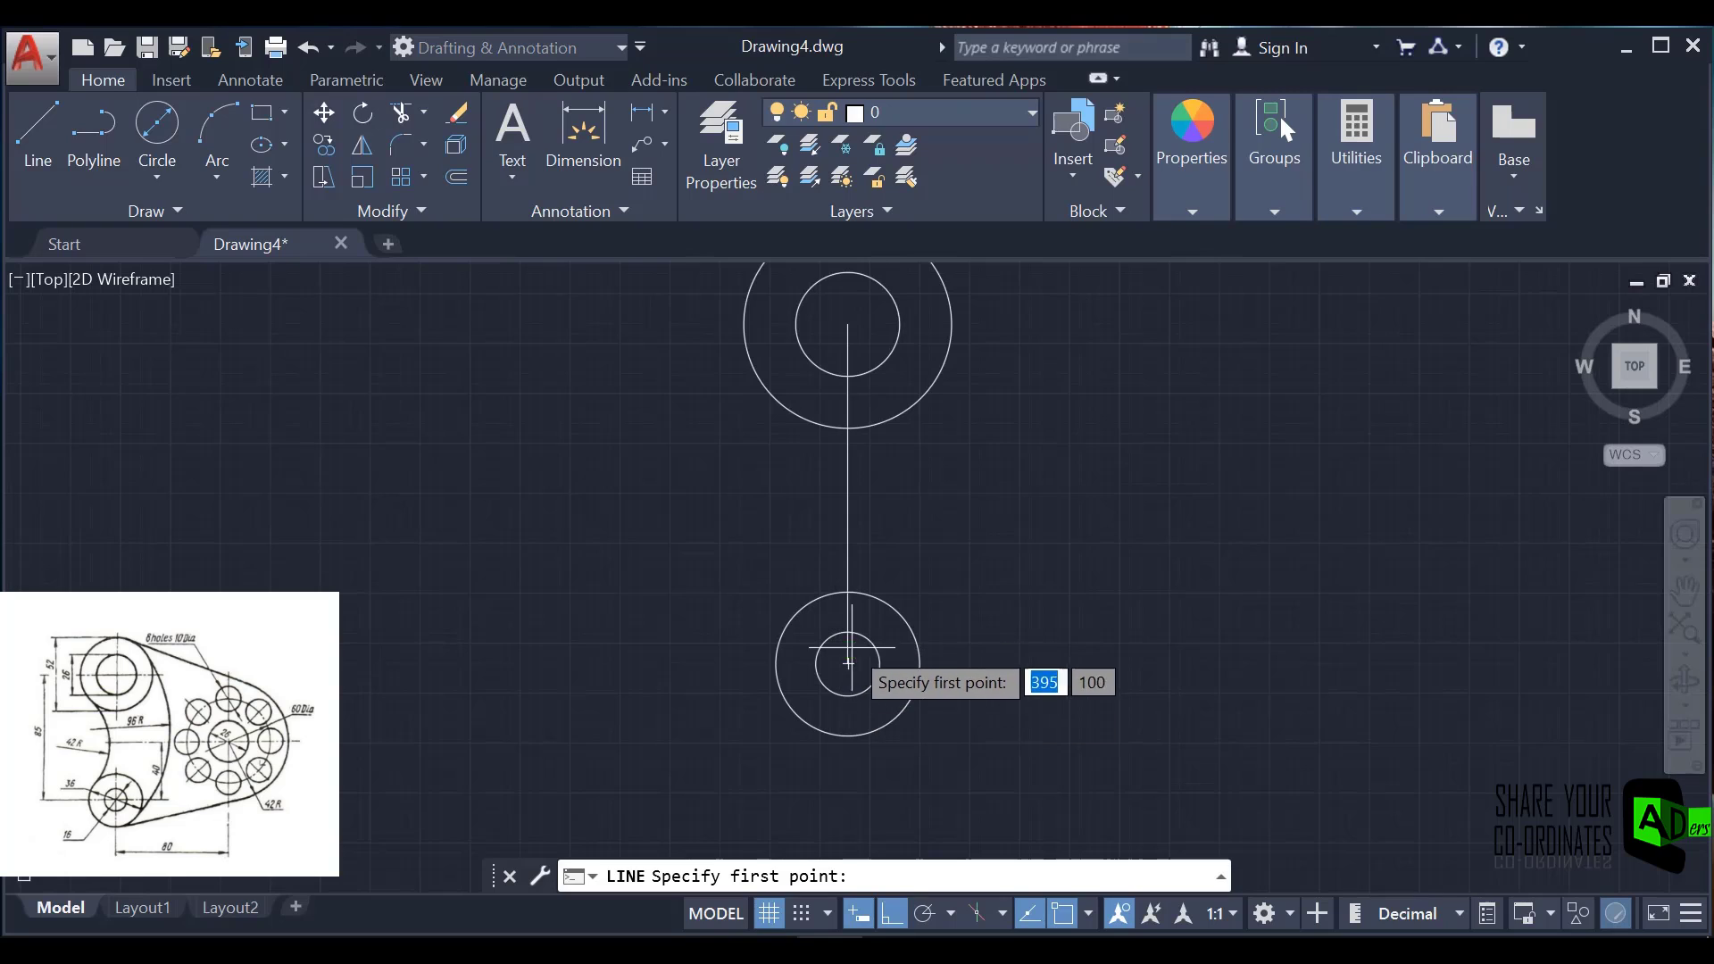
click(848, 662)
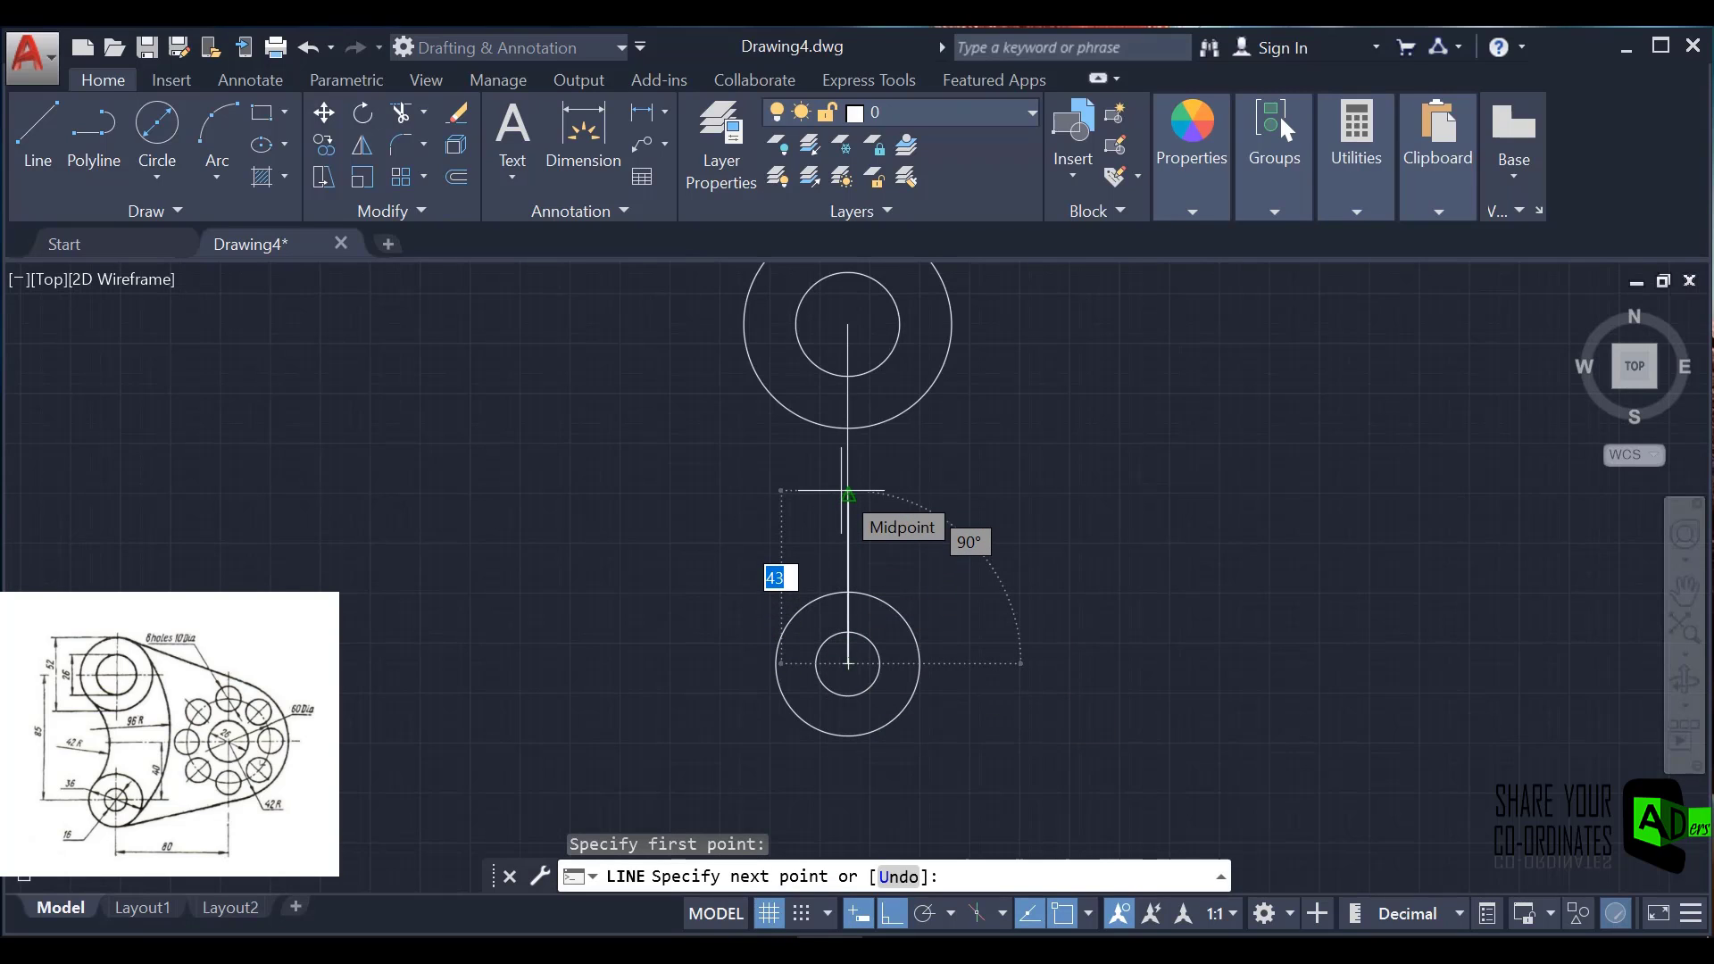
text(40)
key(Return)
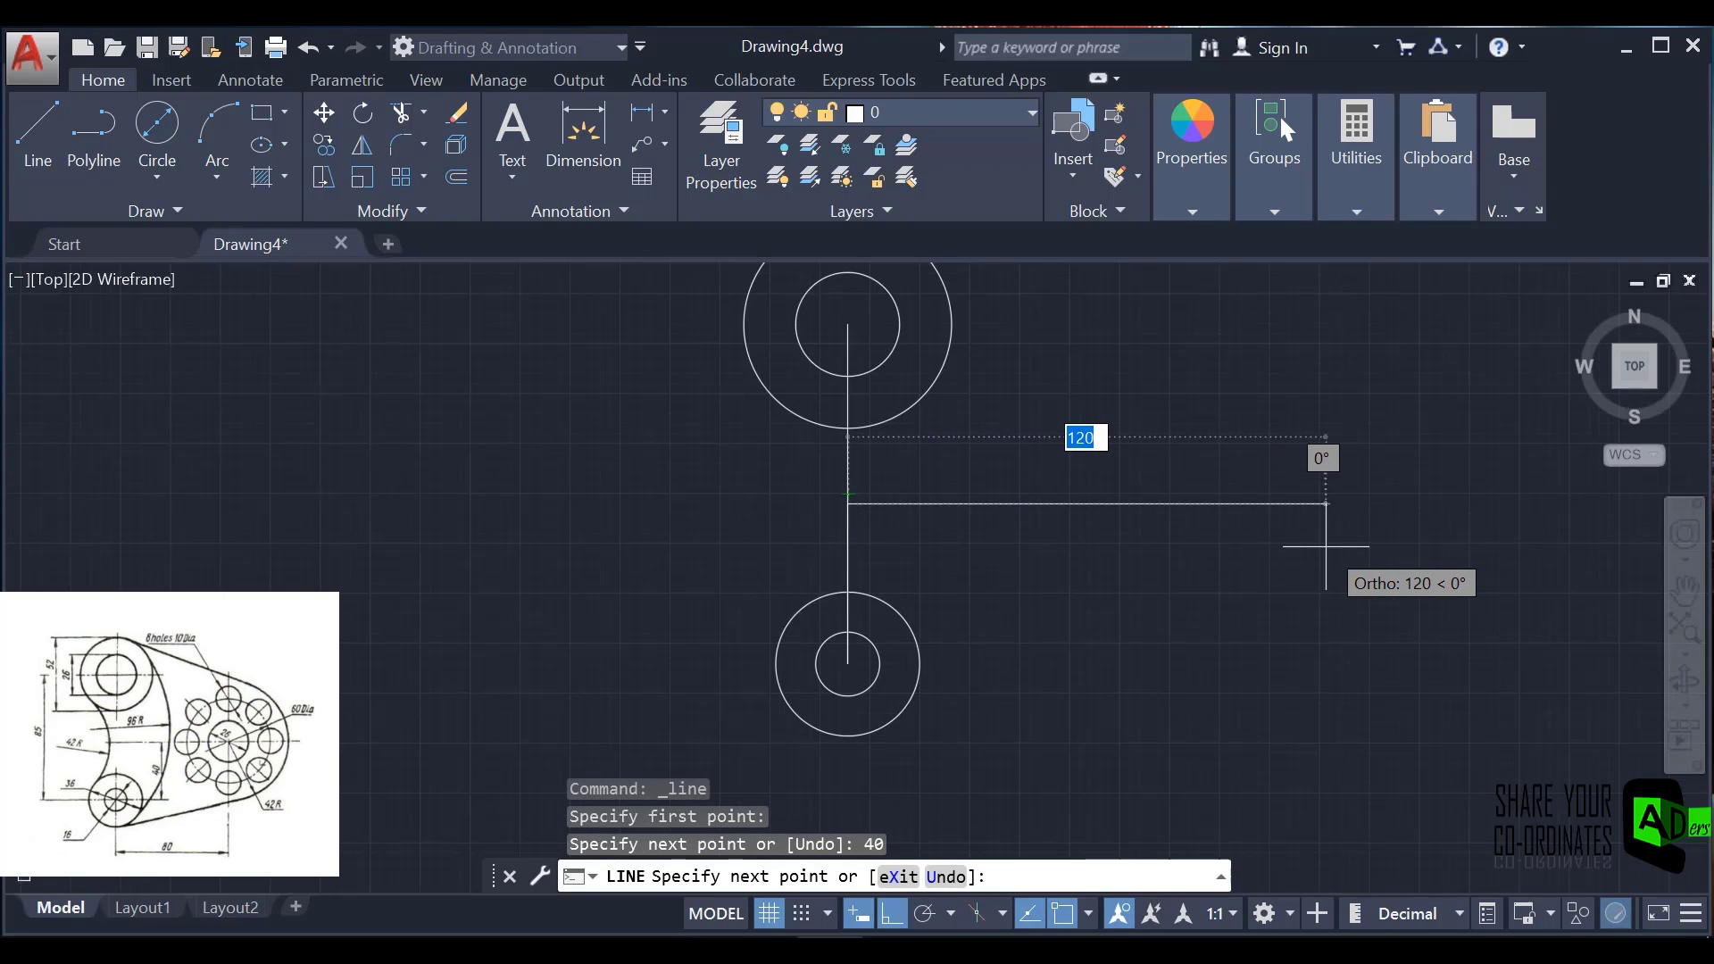
text(80)
key(Return)
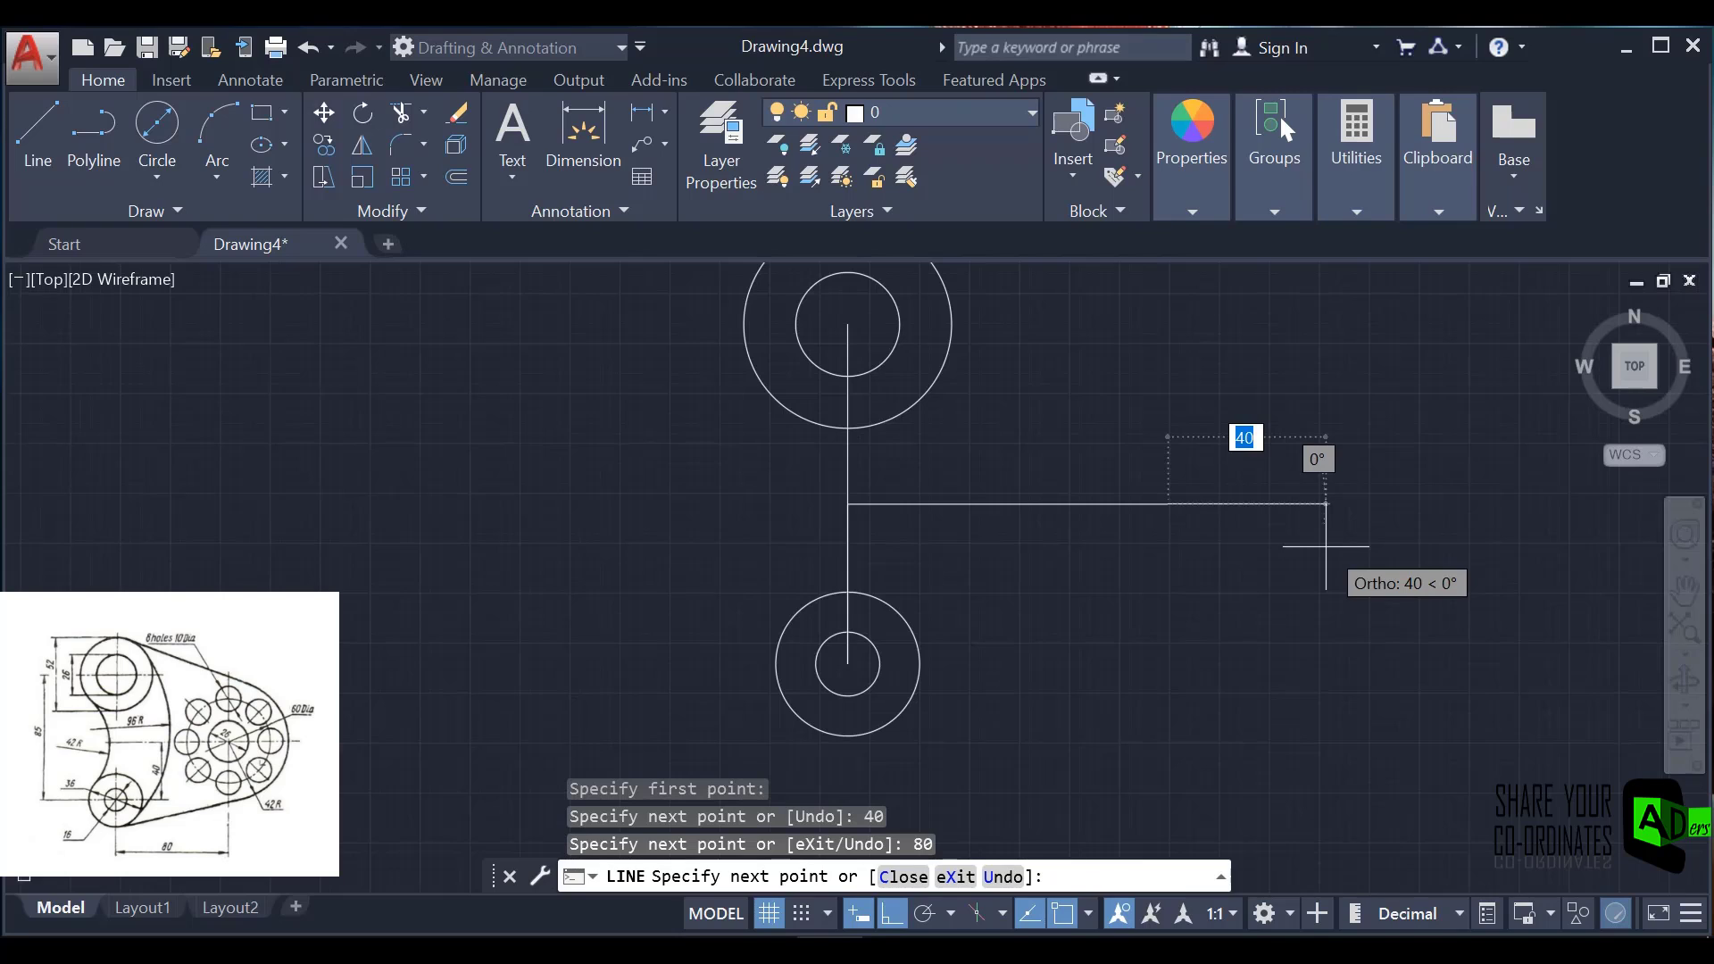
key(Escape)
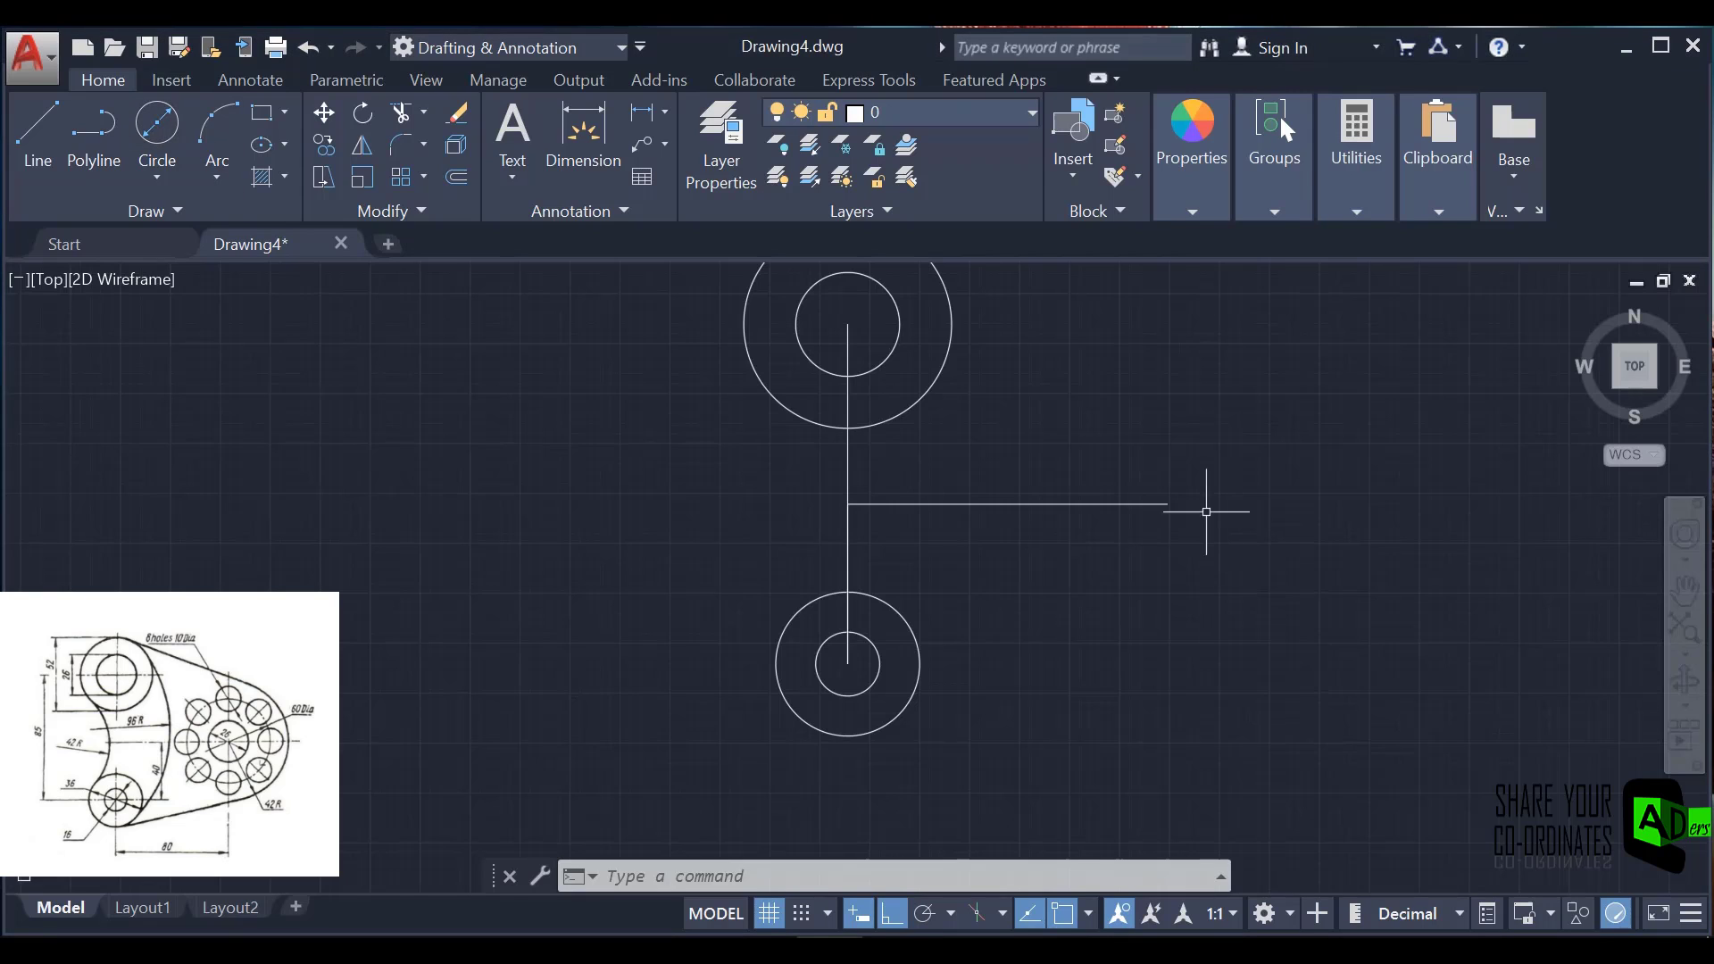
- Draw a circle of 26 mm diameter centred on the right end of the 80 mm horizontal line
click(154, 137)
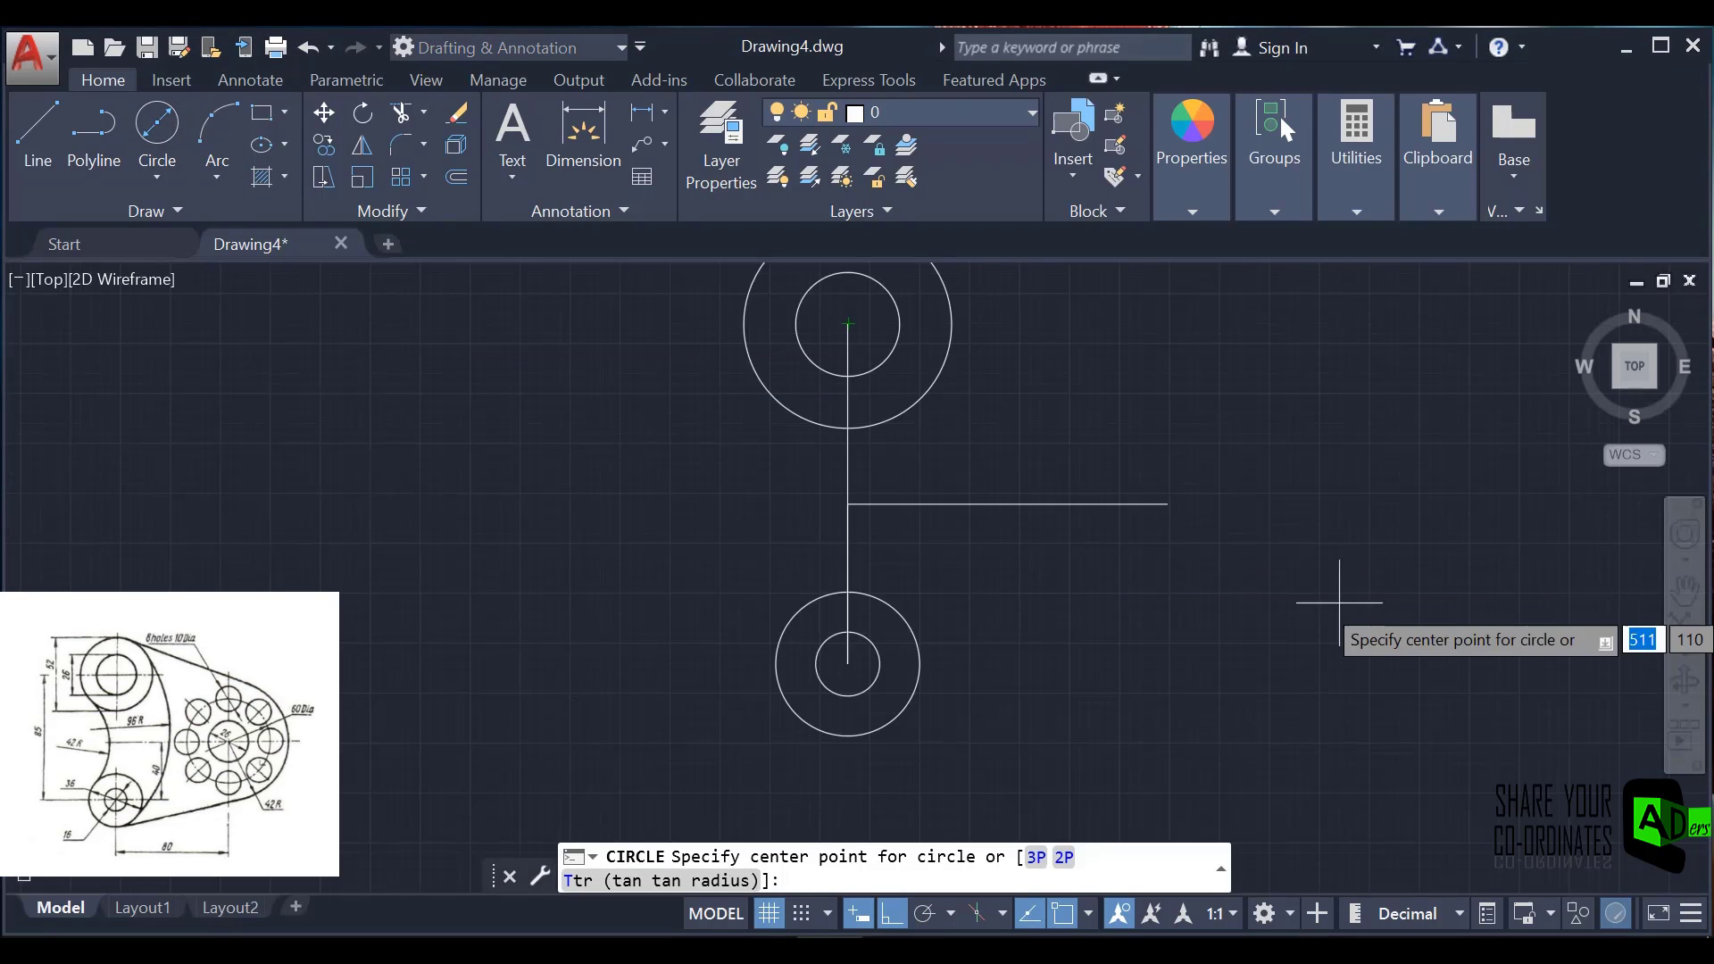
click(1168, 504)
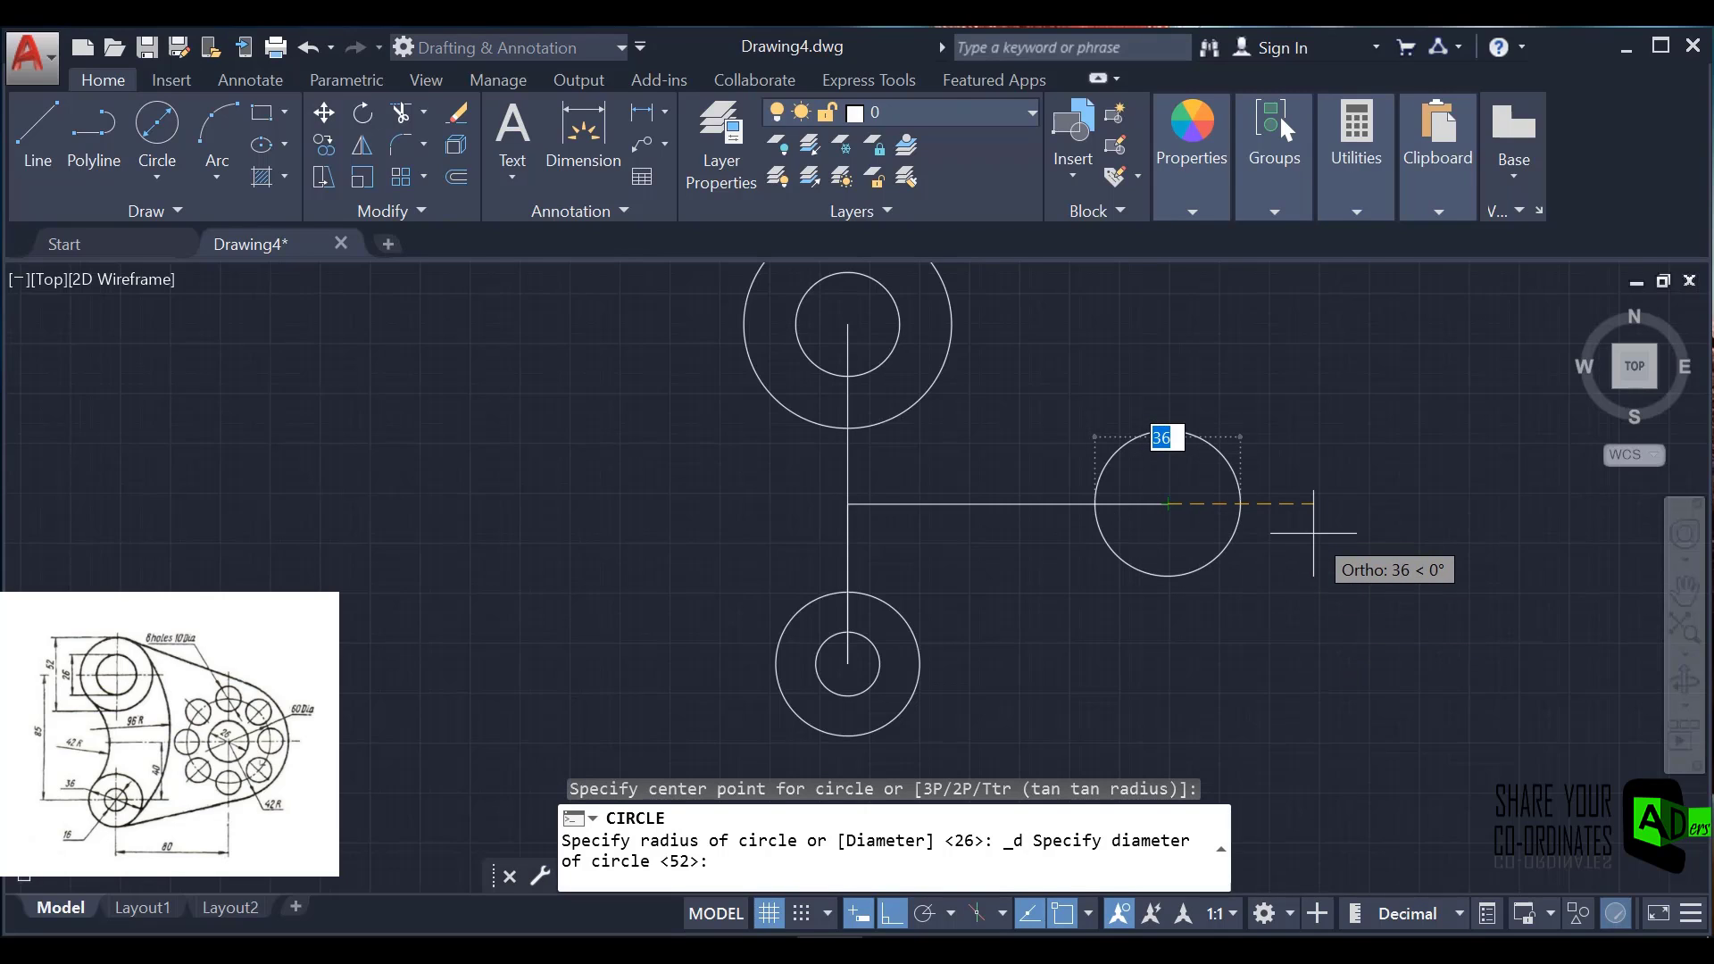
text(2)
key(Return)
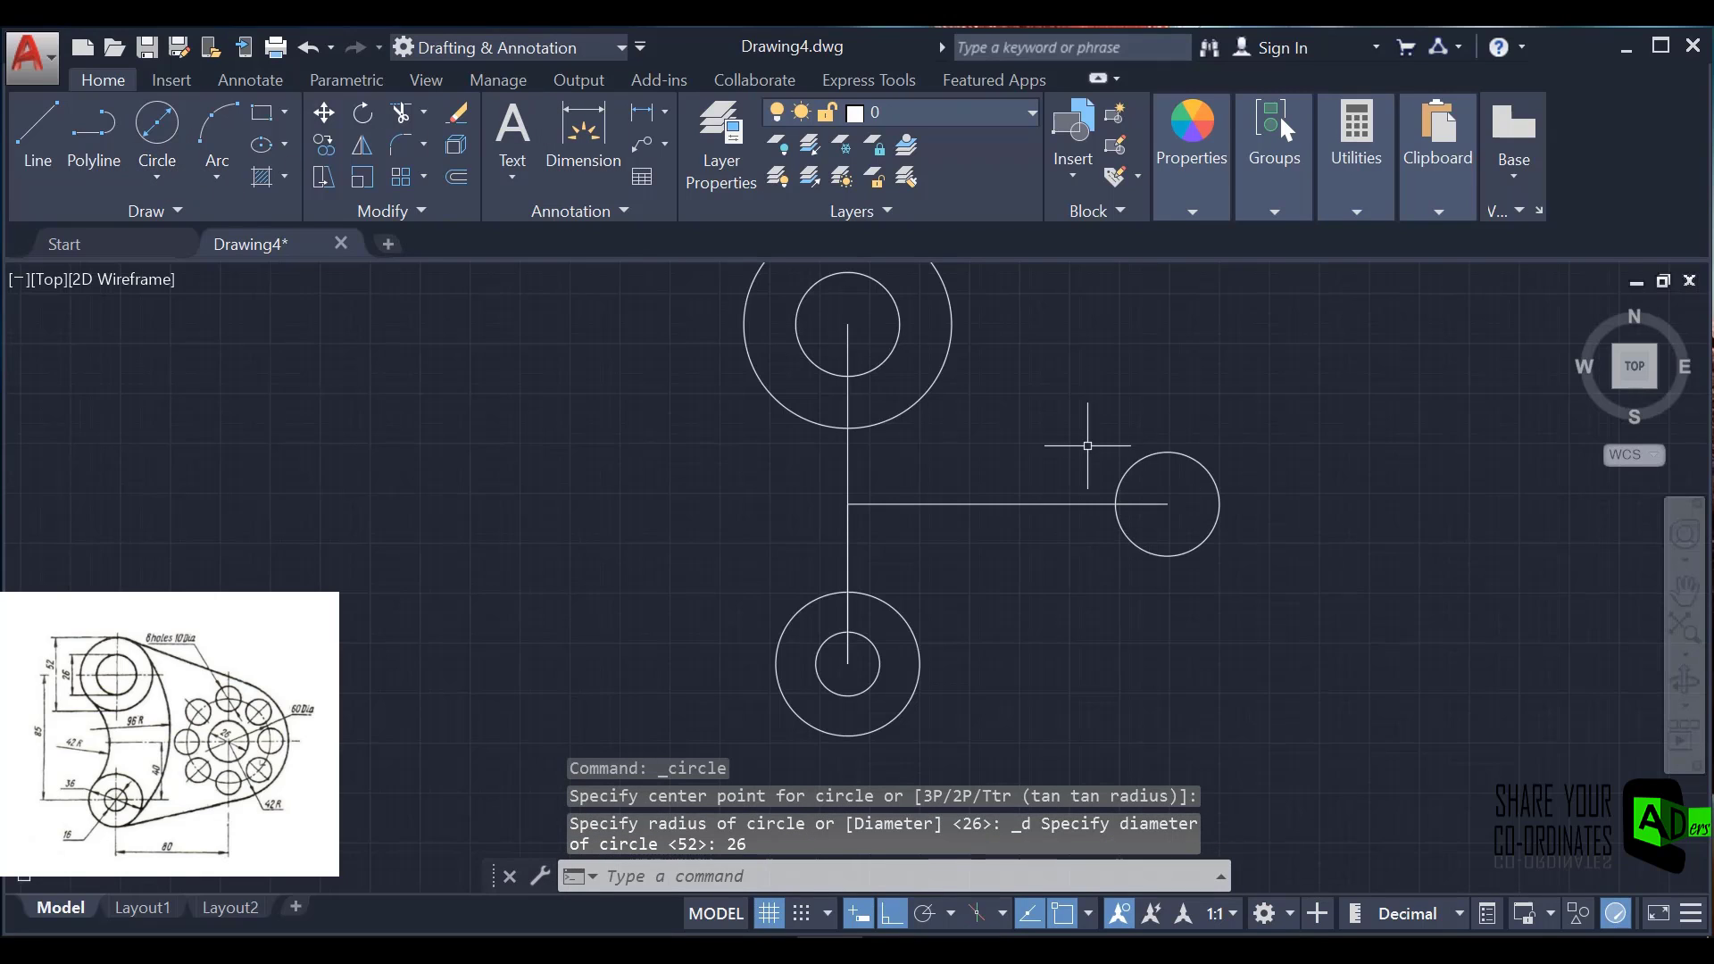
key(Return)
click(1168, 504)
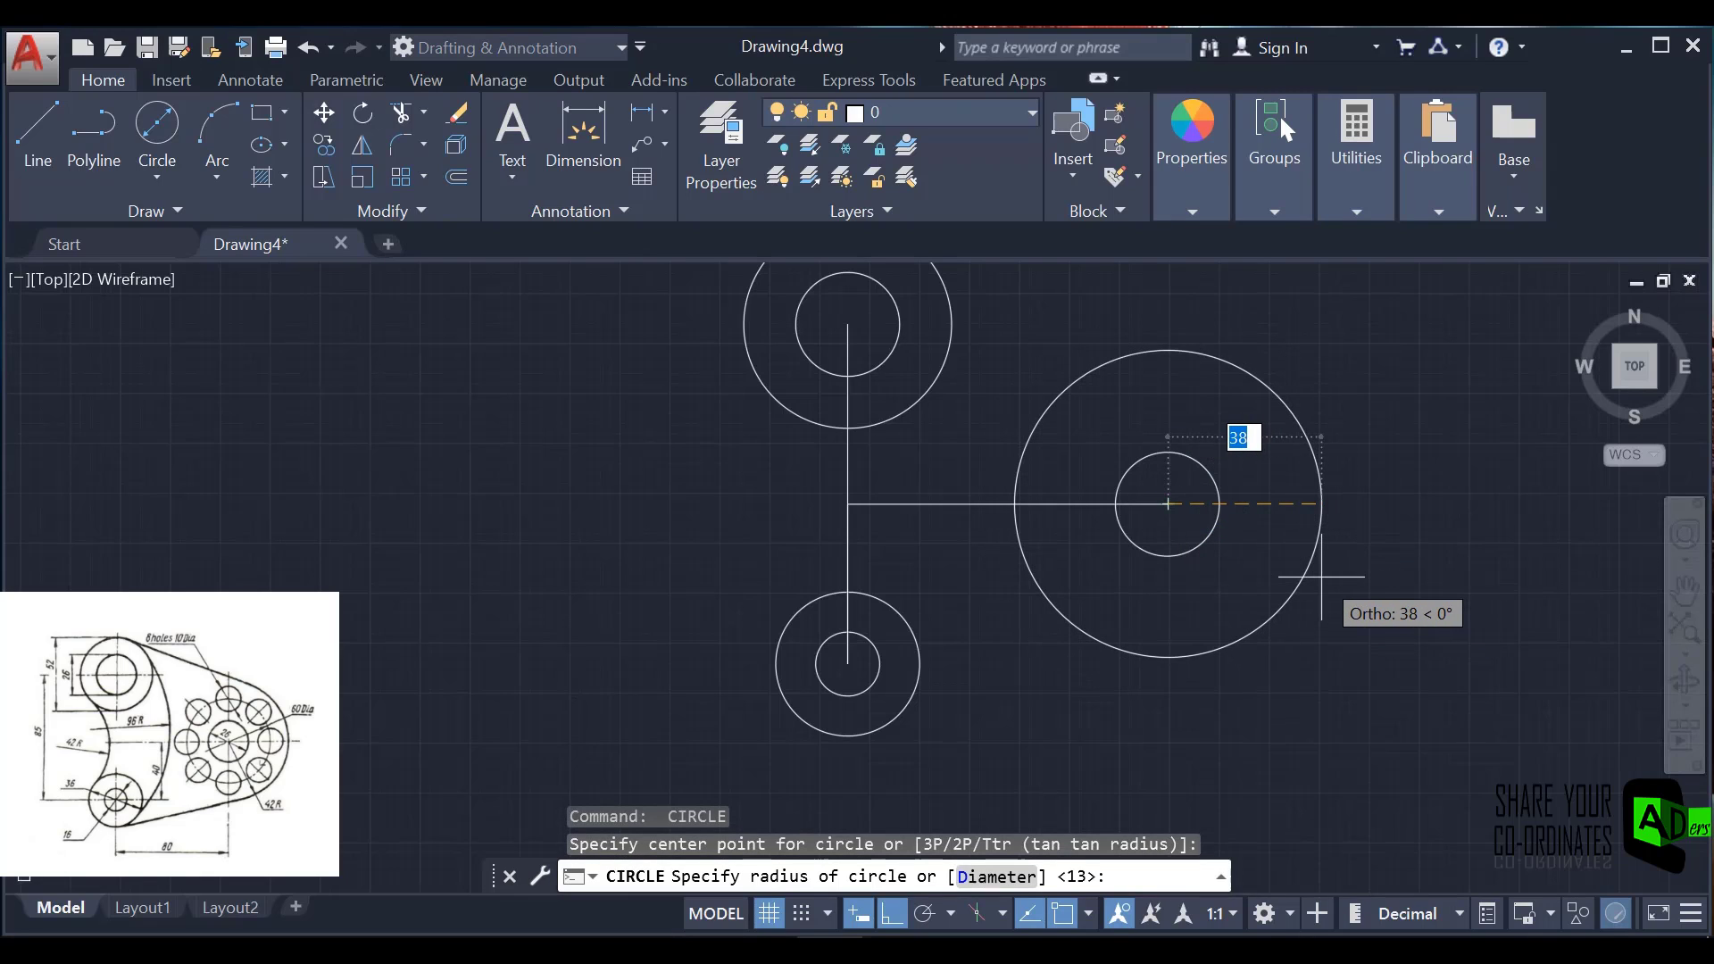
key(Escape)
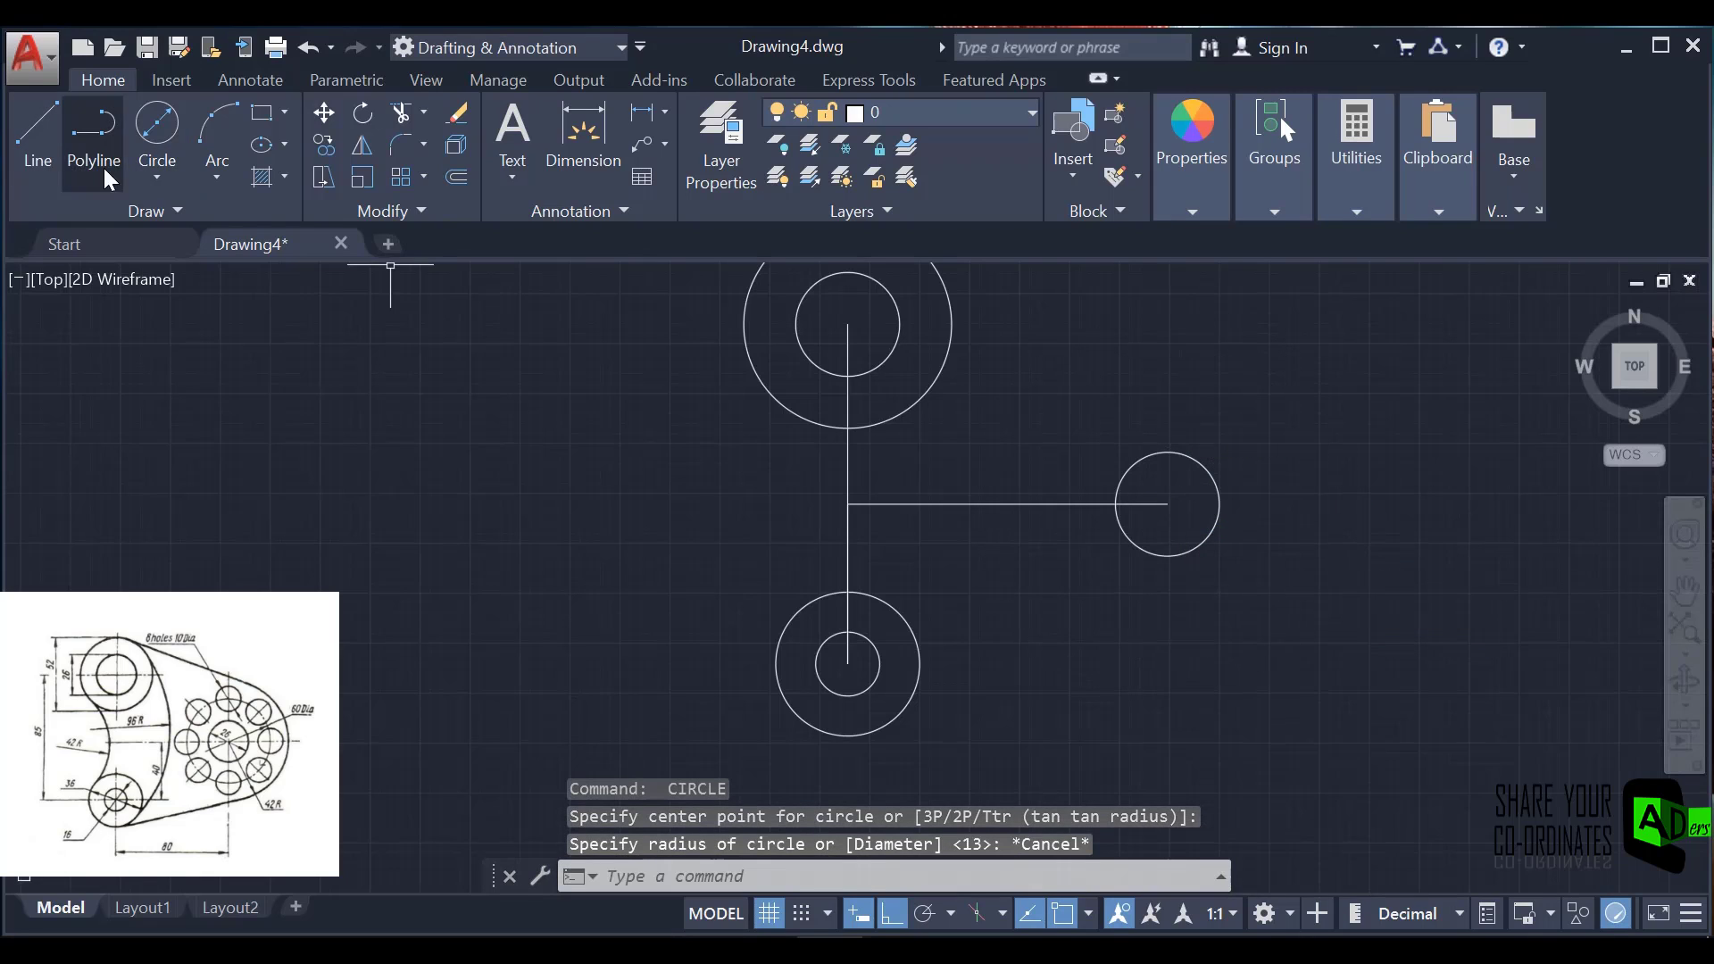
- Add a concentric circle of 60 mm diameter around the 26 mm circle at the horizontal line's right end
click(153, 164)
click(195, 266)
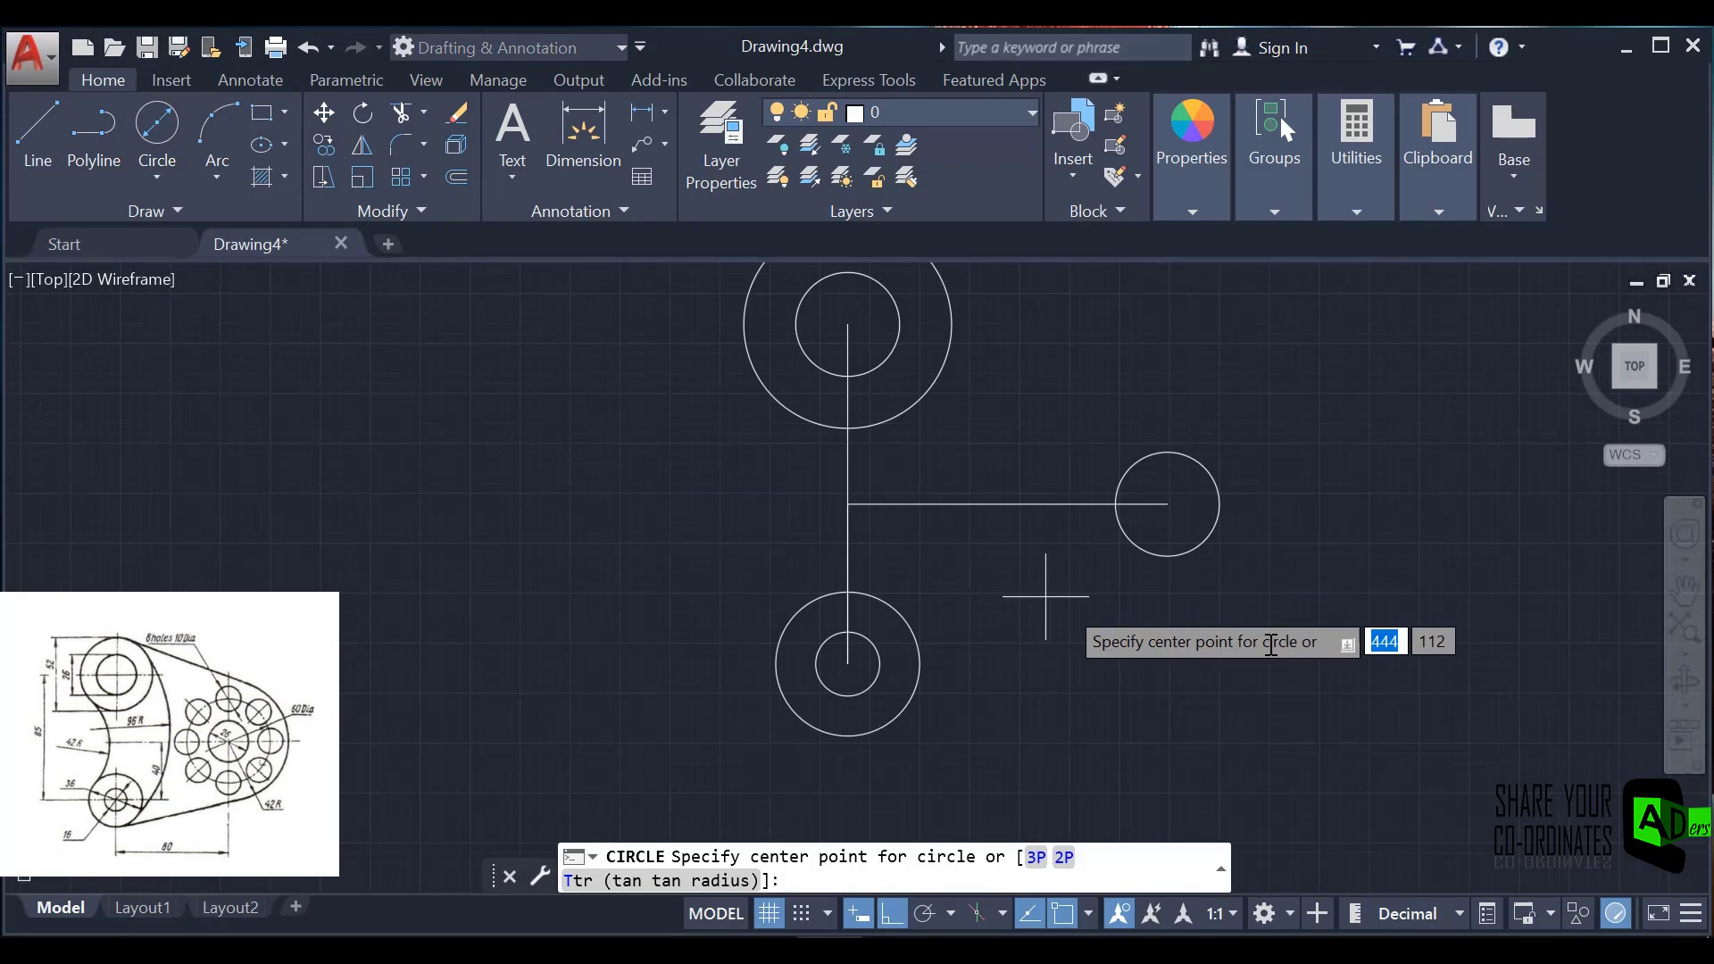
click(1167, 504)
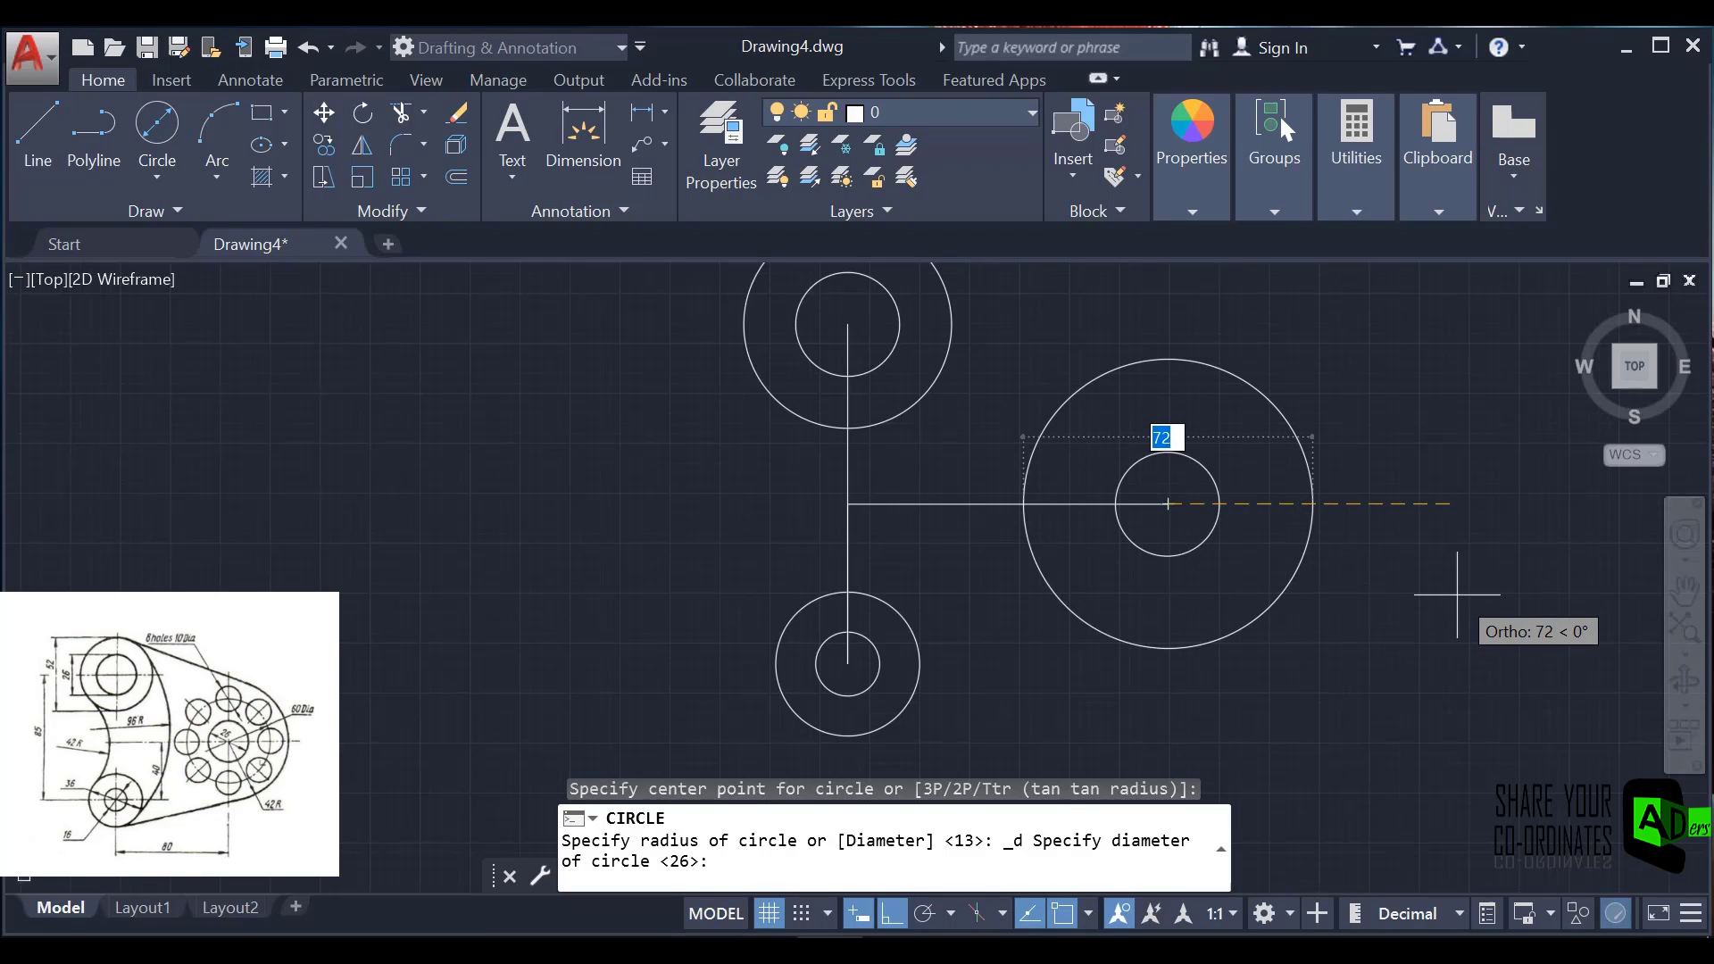
text(60)
key(Return)
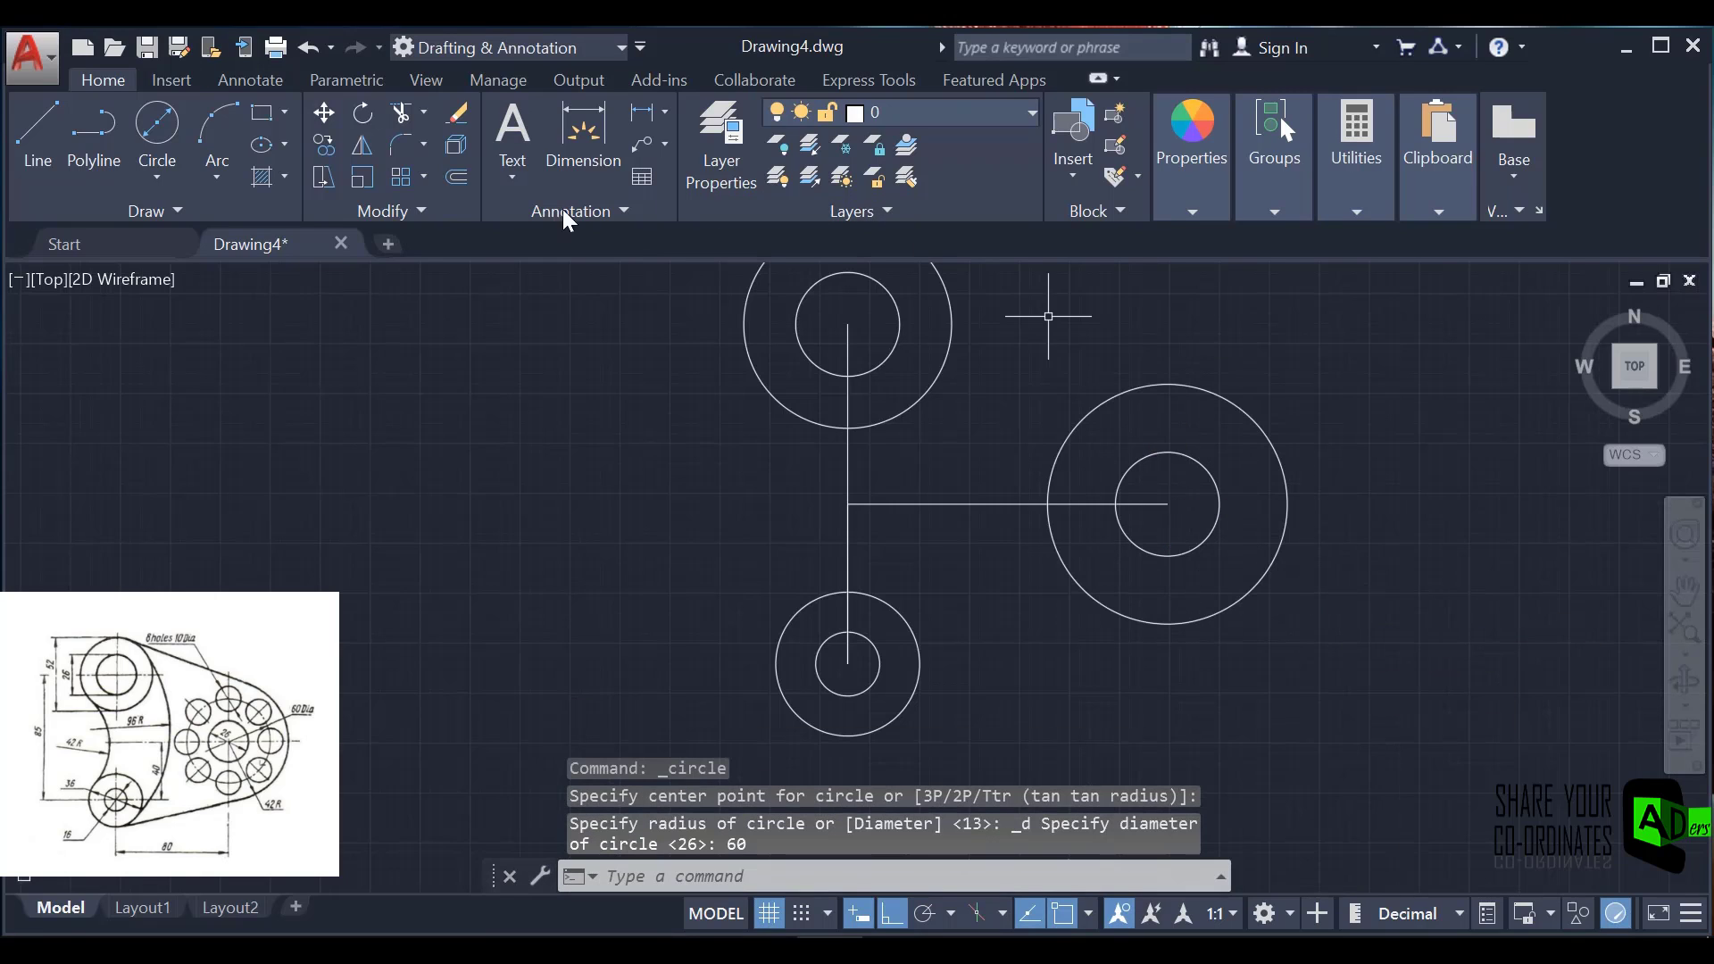
click(163, 121)
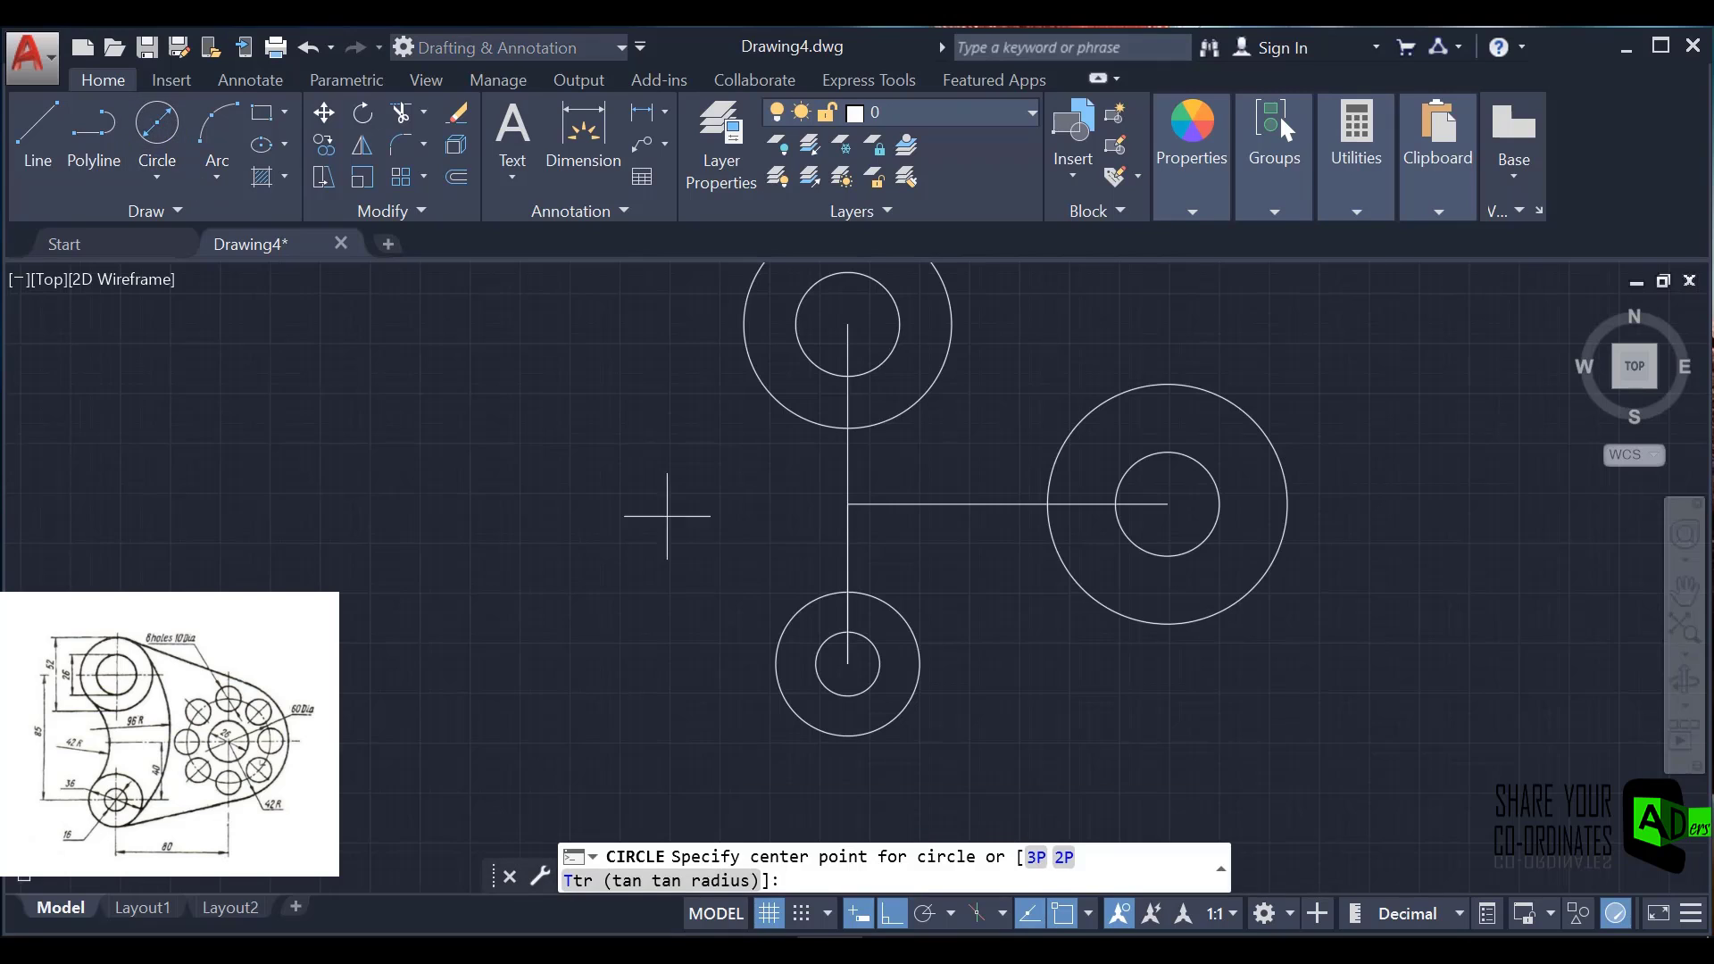
click(155, 176)
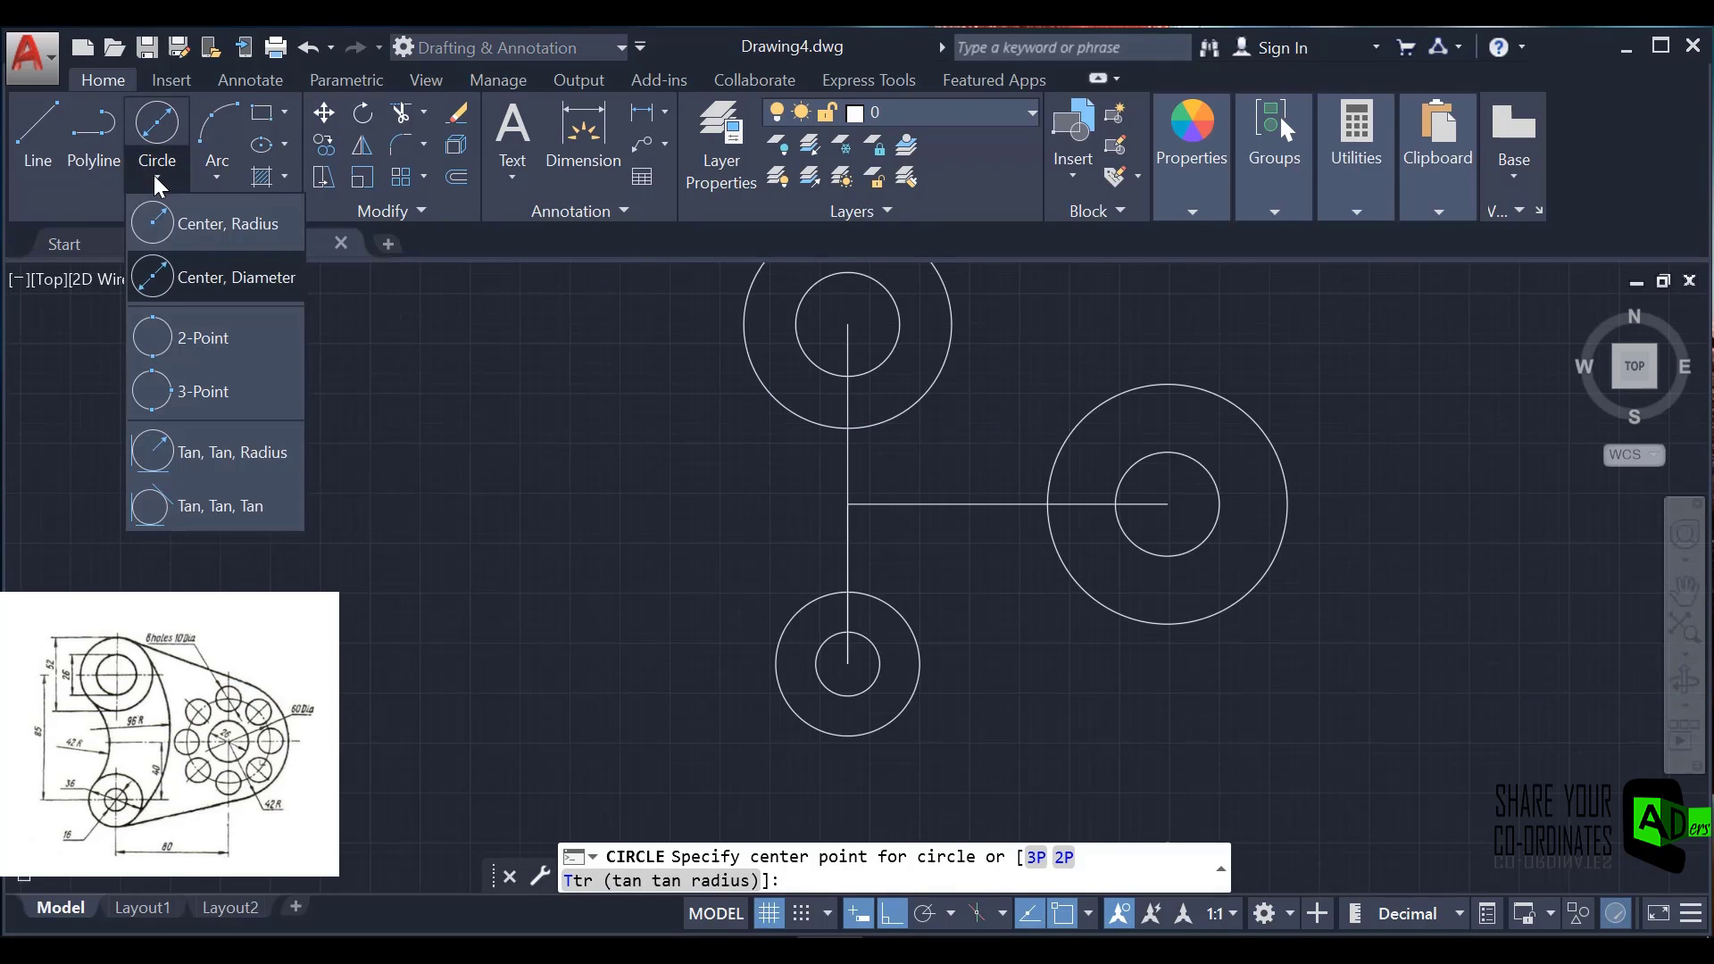
click(1509, 823)
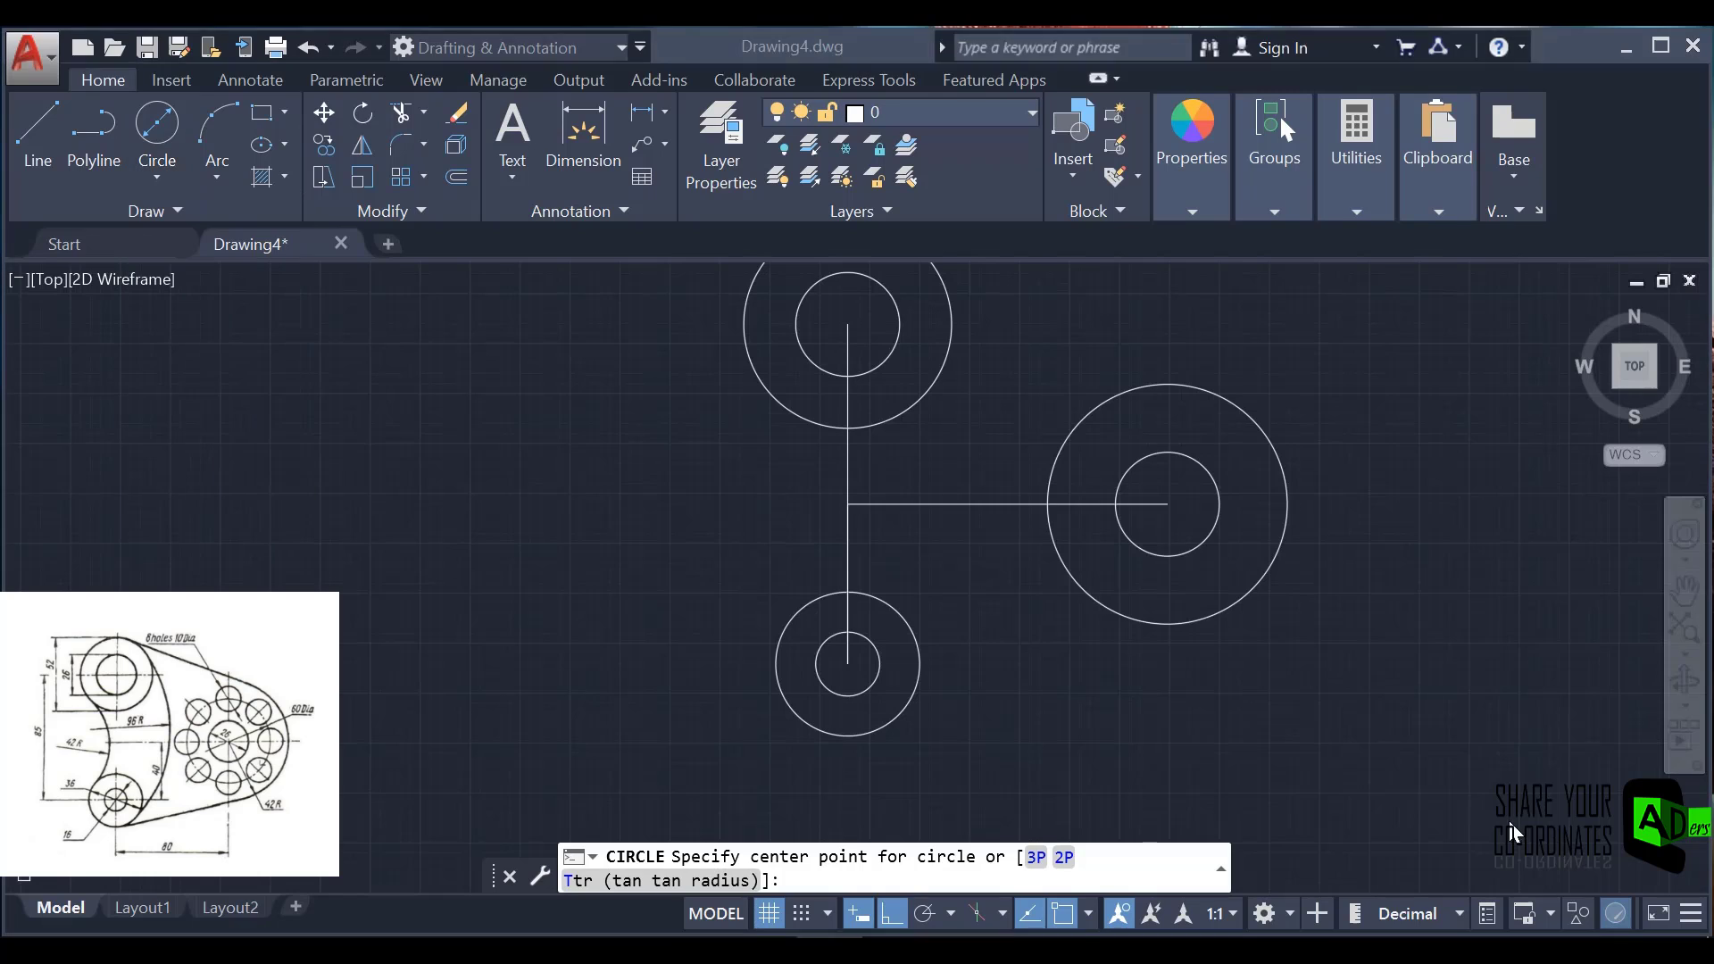
click(158, 180)
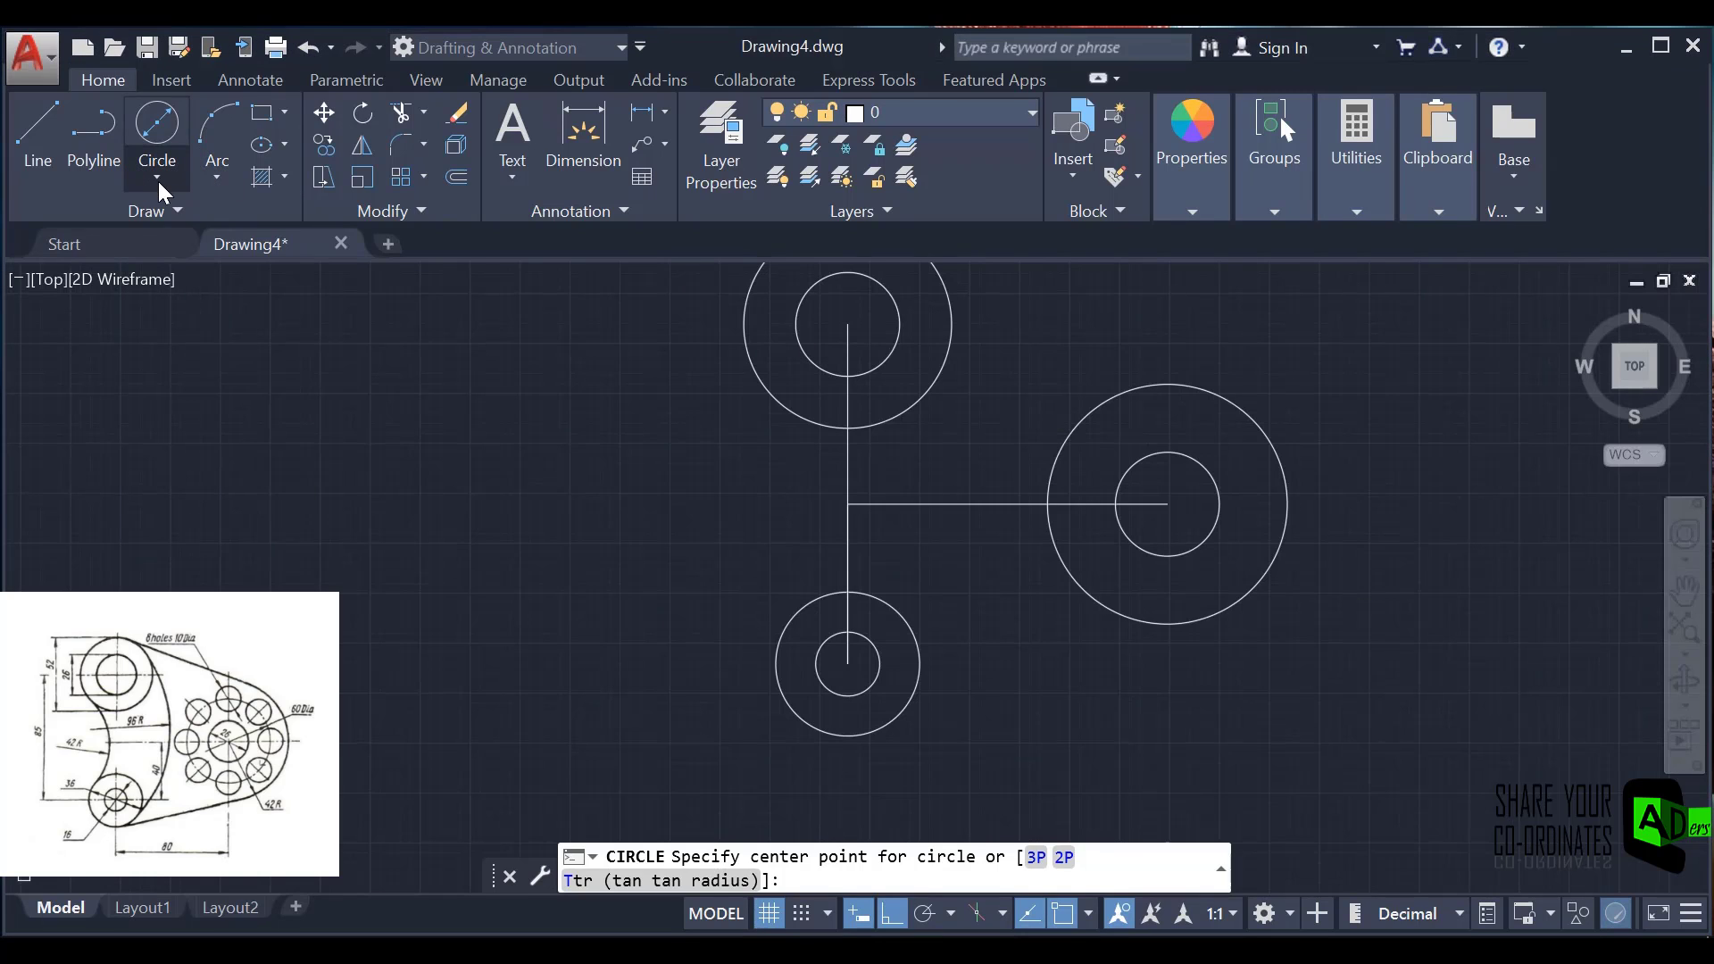
- Add a concentric circle of 42 mm radius around the 60 mm diameter circle
click(159, 170)
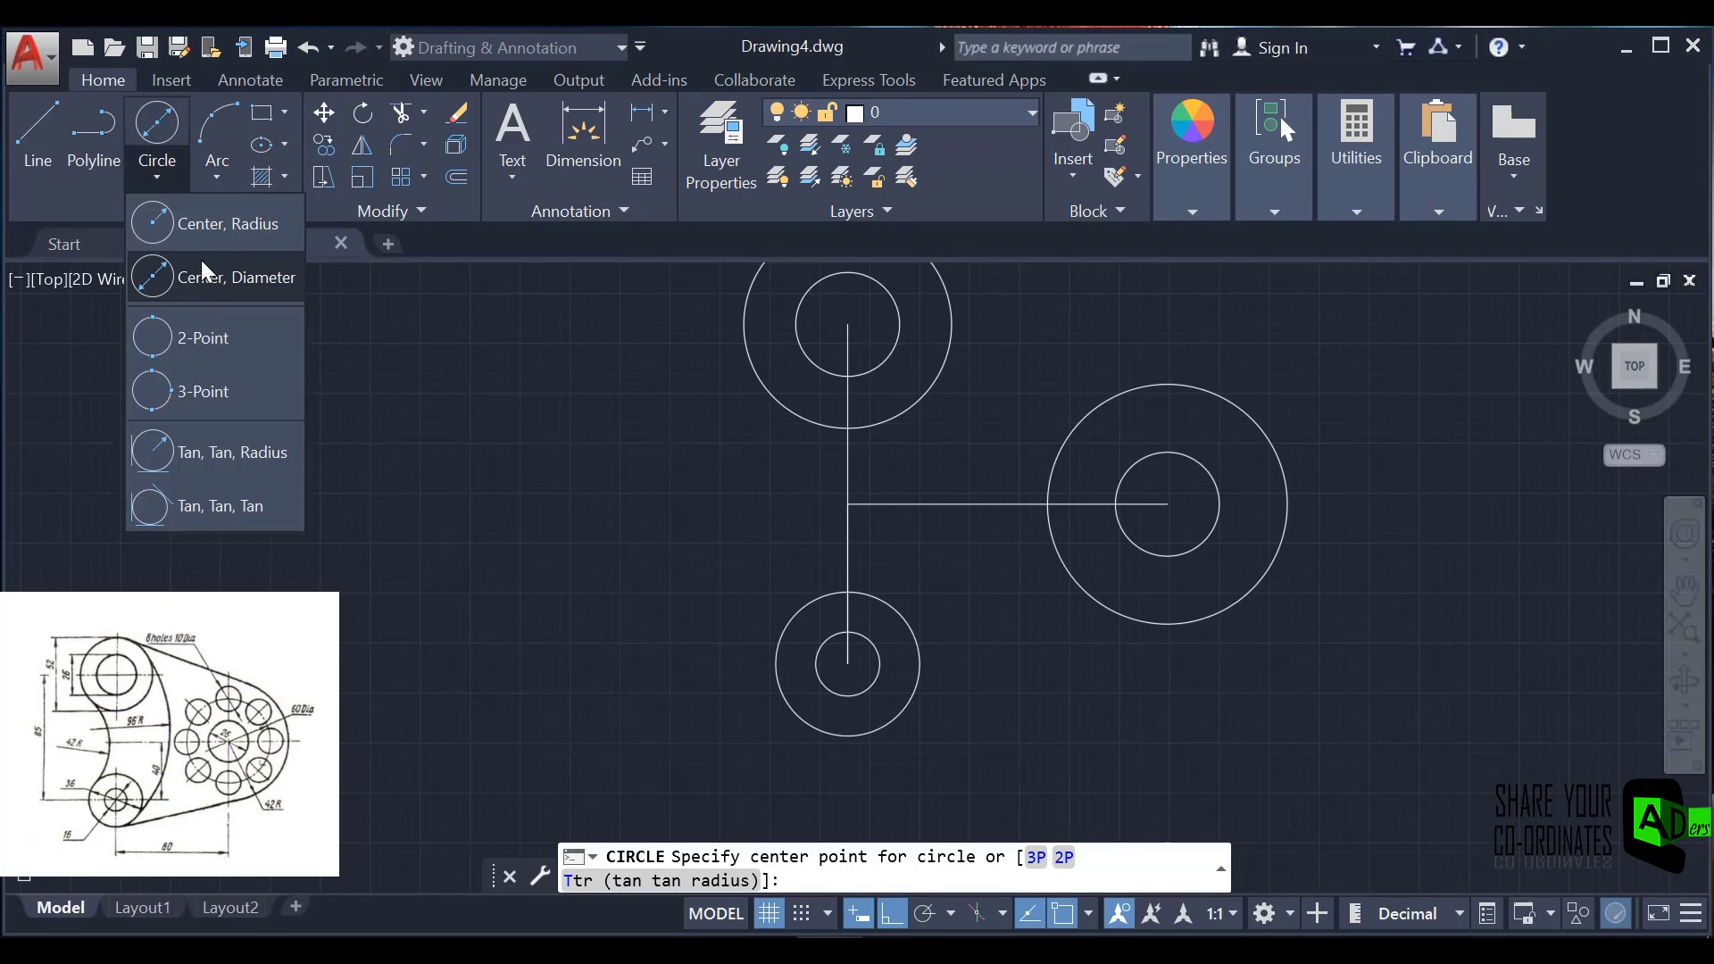
click(190, 224)
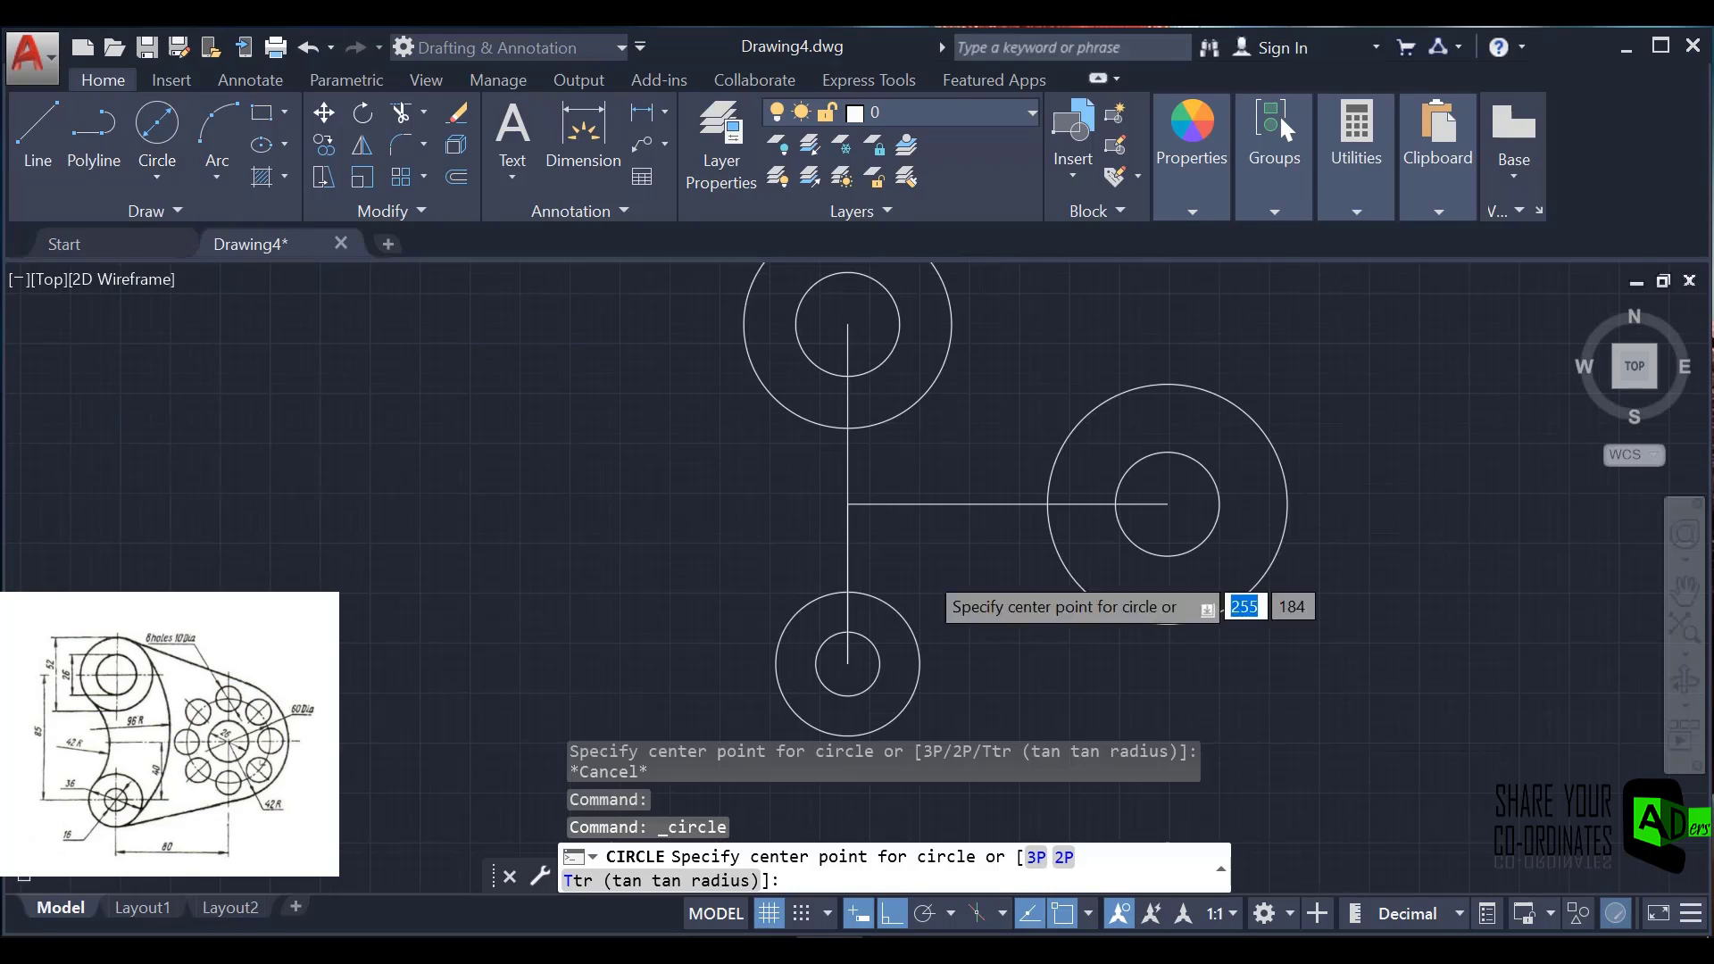
click(1168, 504)
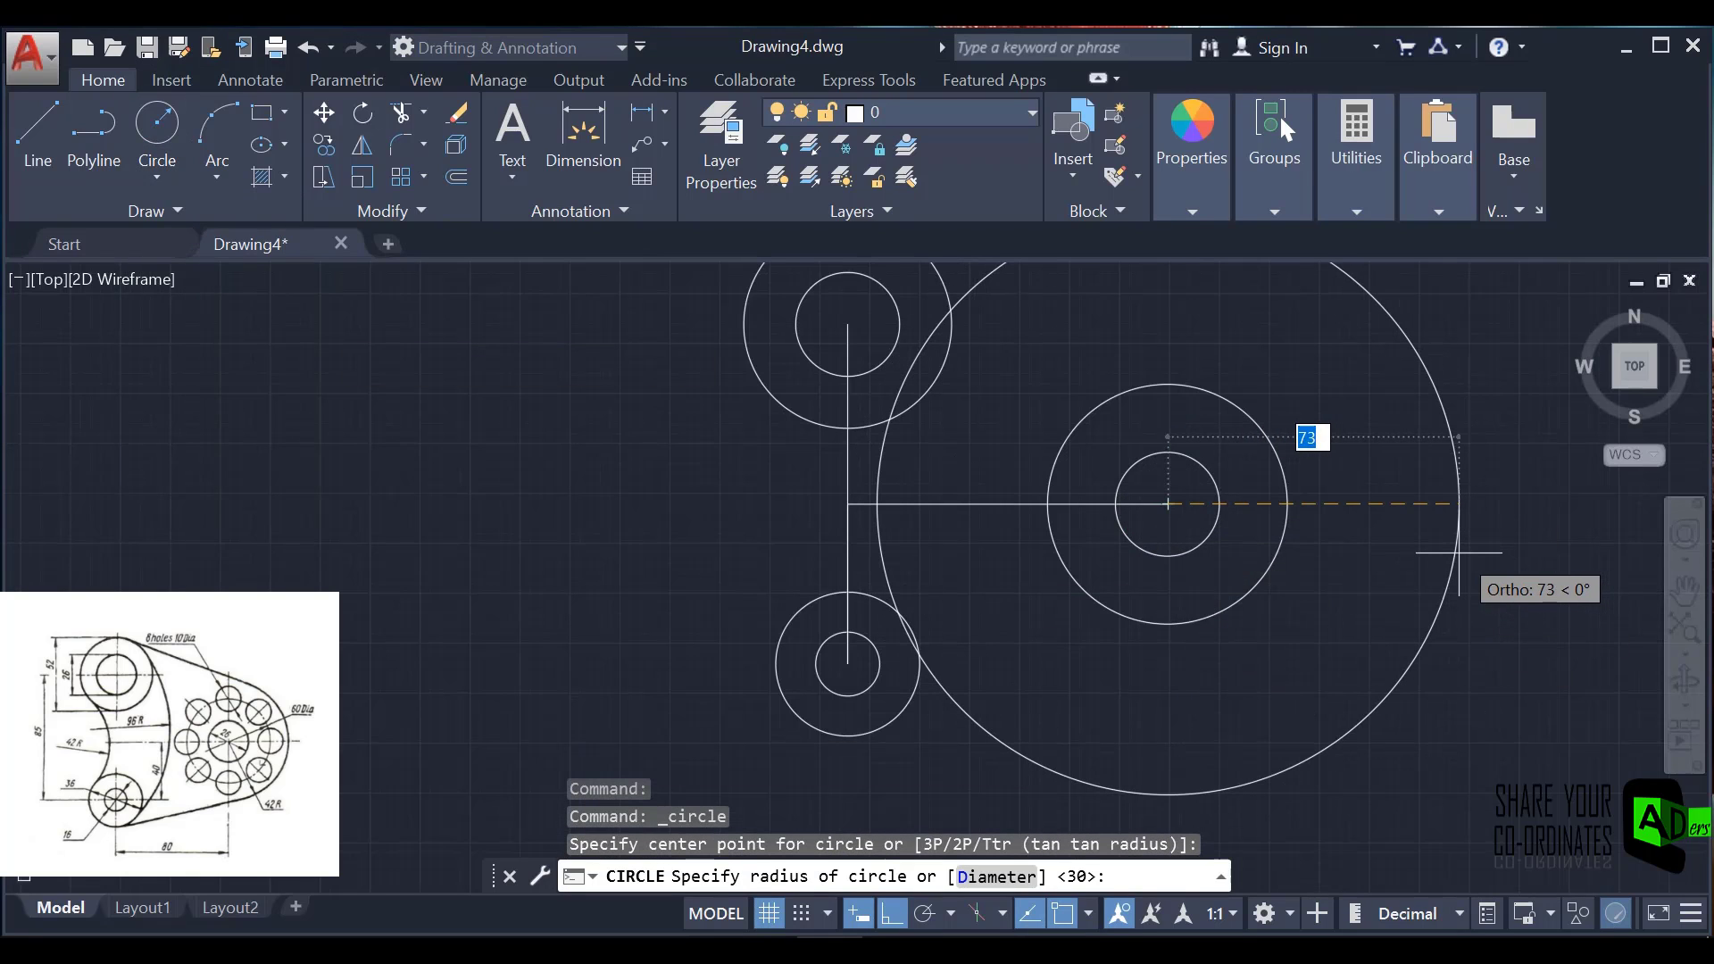
text(42)
key(Return)
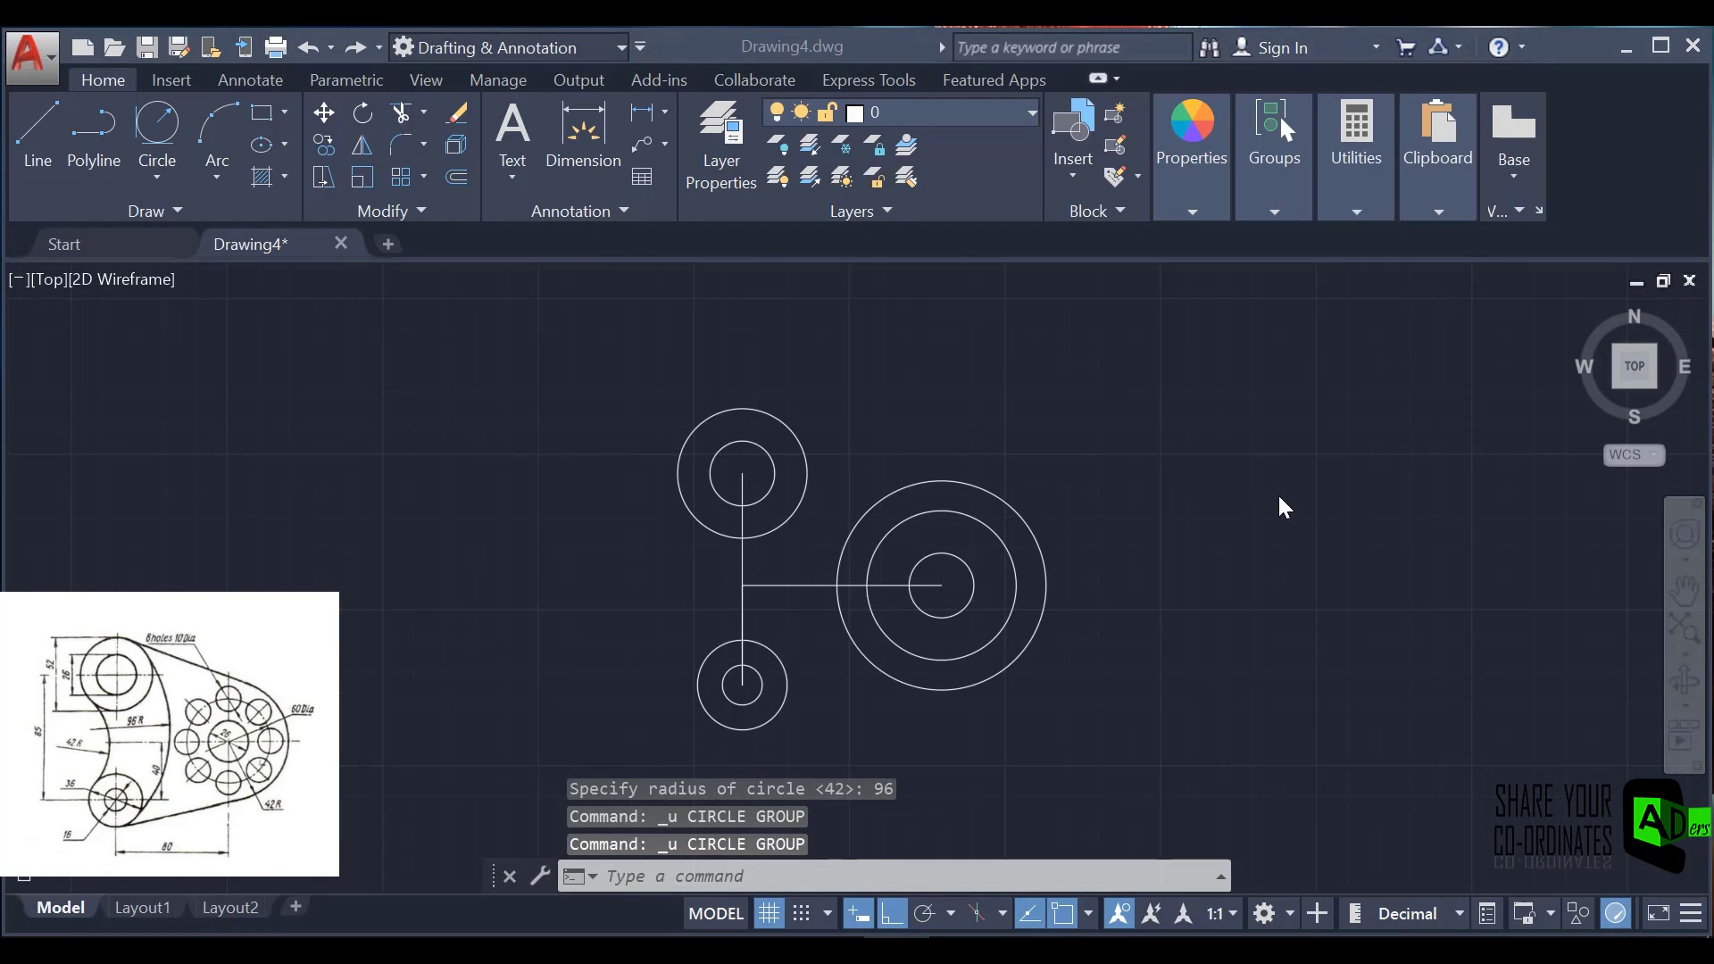
- Draw a circle of 42 mm radius tangent to the left sides of the lower 36 mm and upper 52 mm circles
click(157, 177)
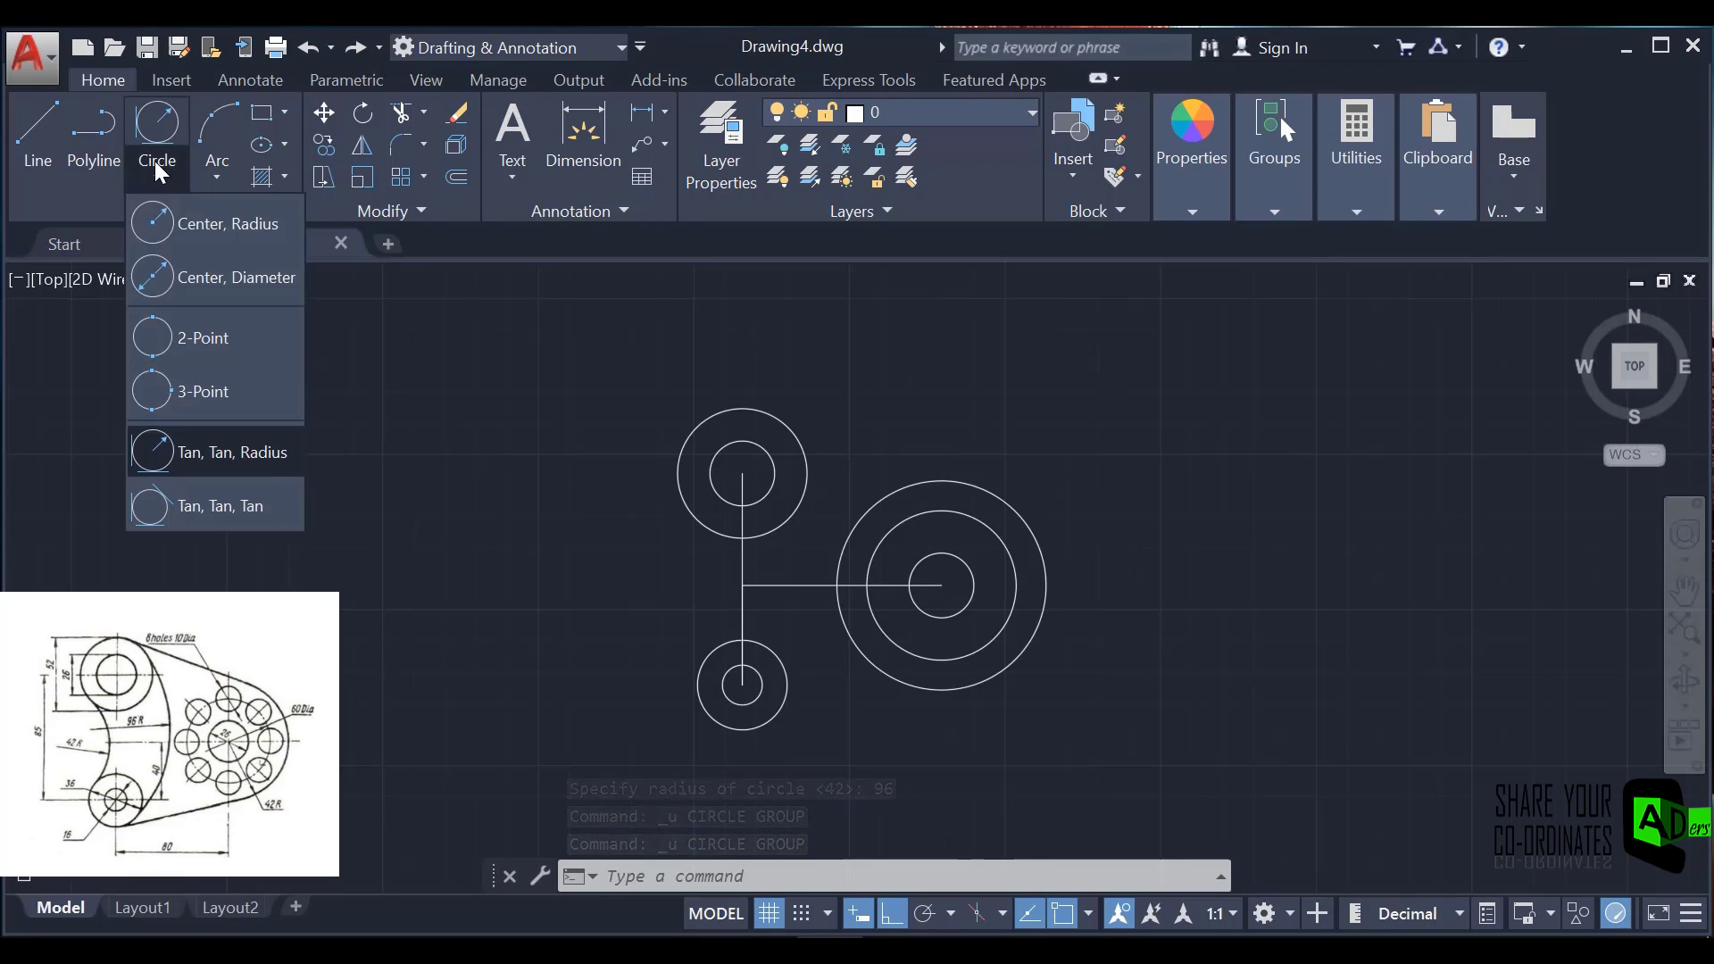
click(205, 453)
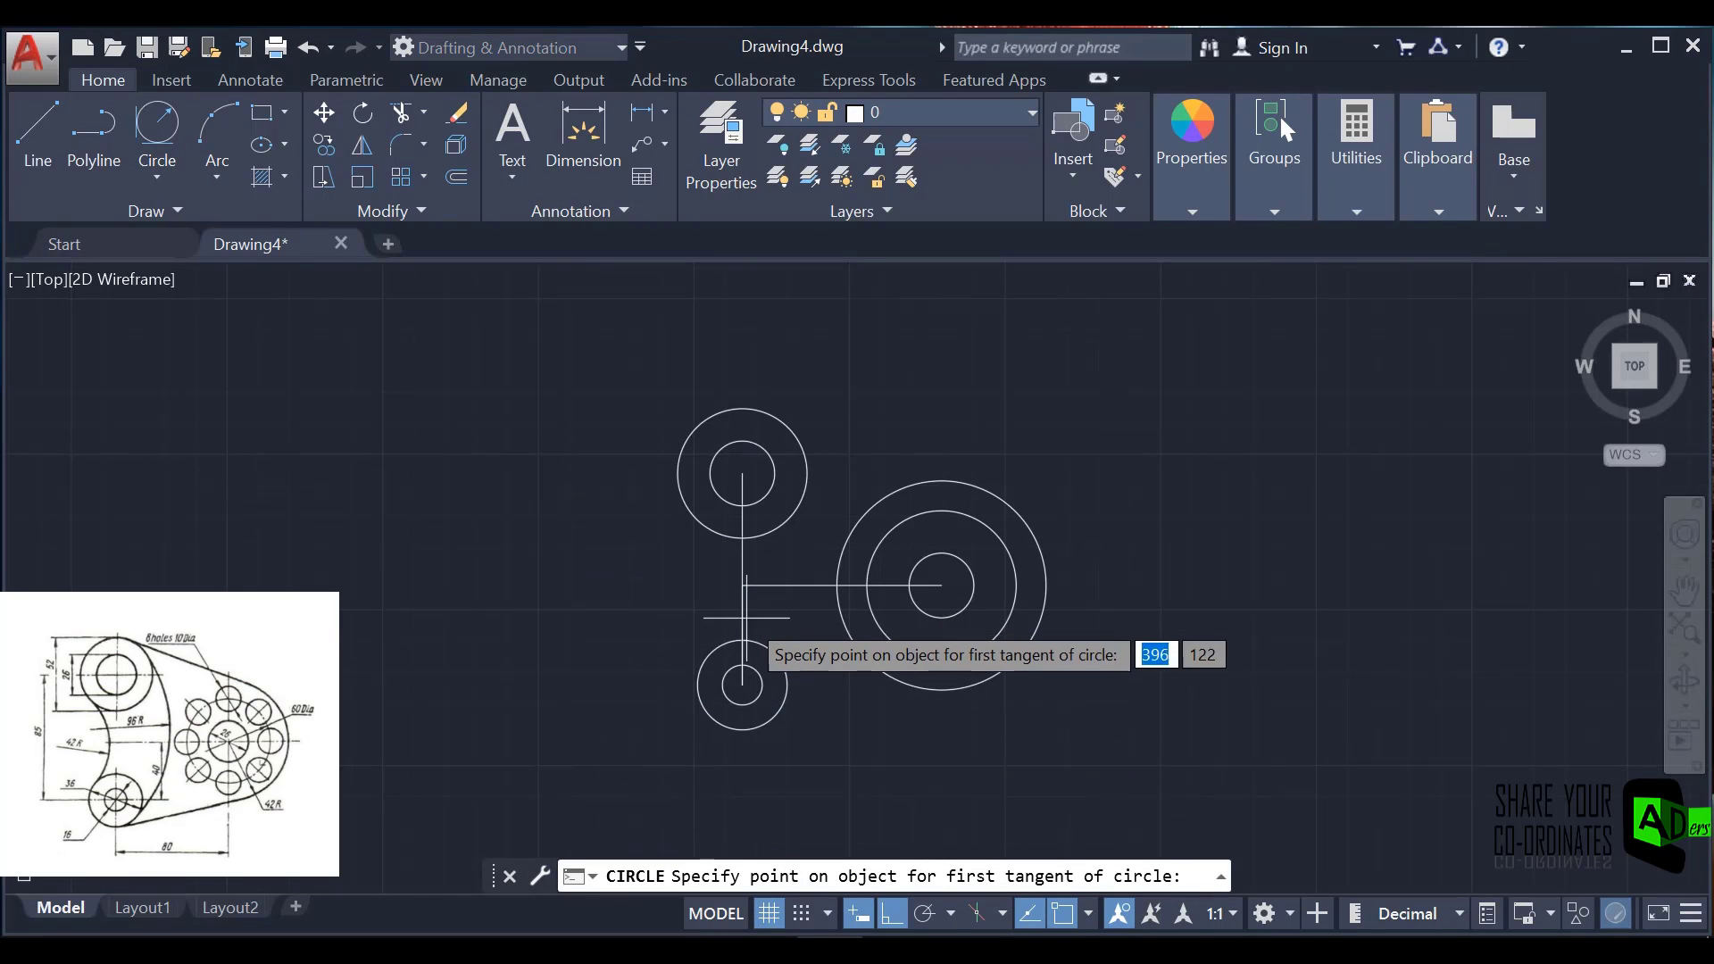
click(707, 653)
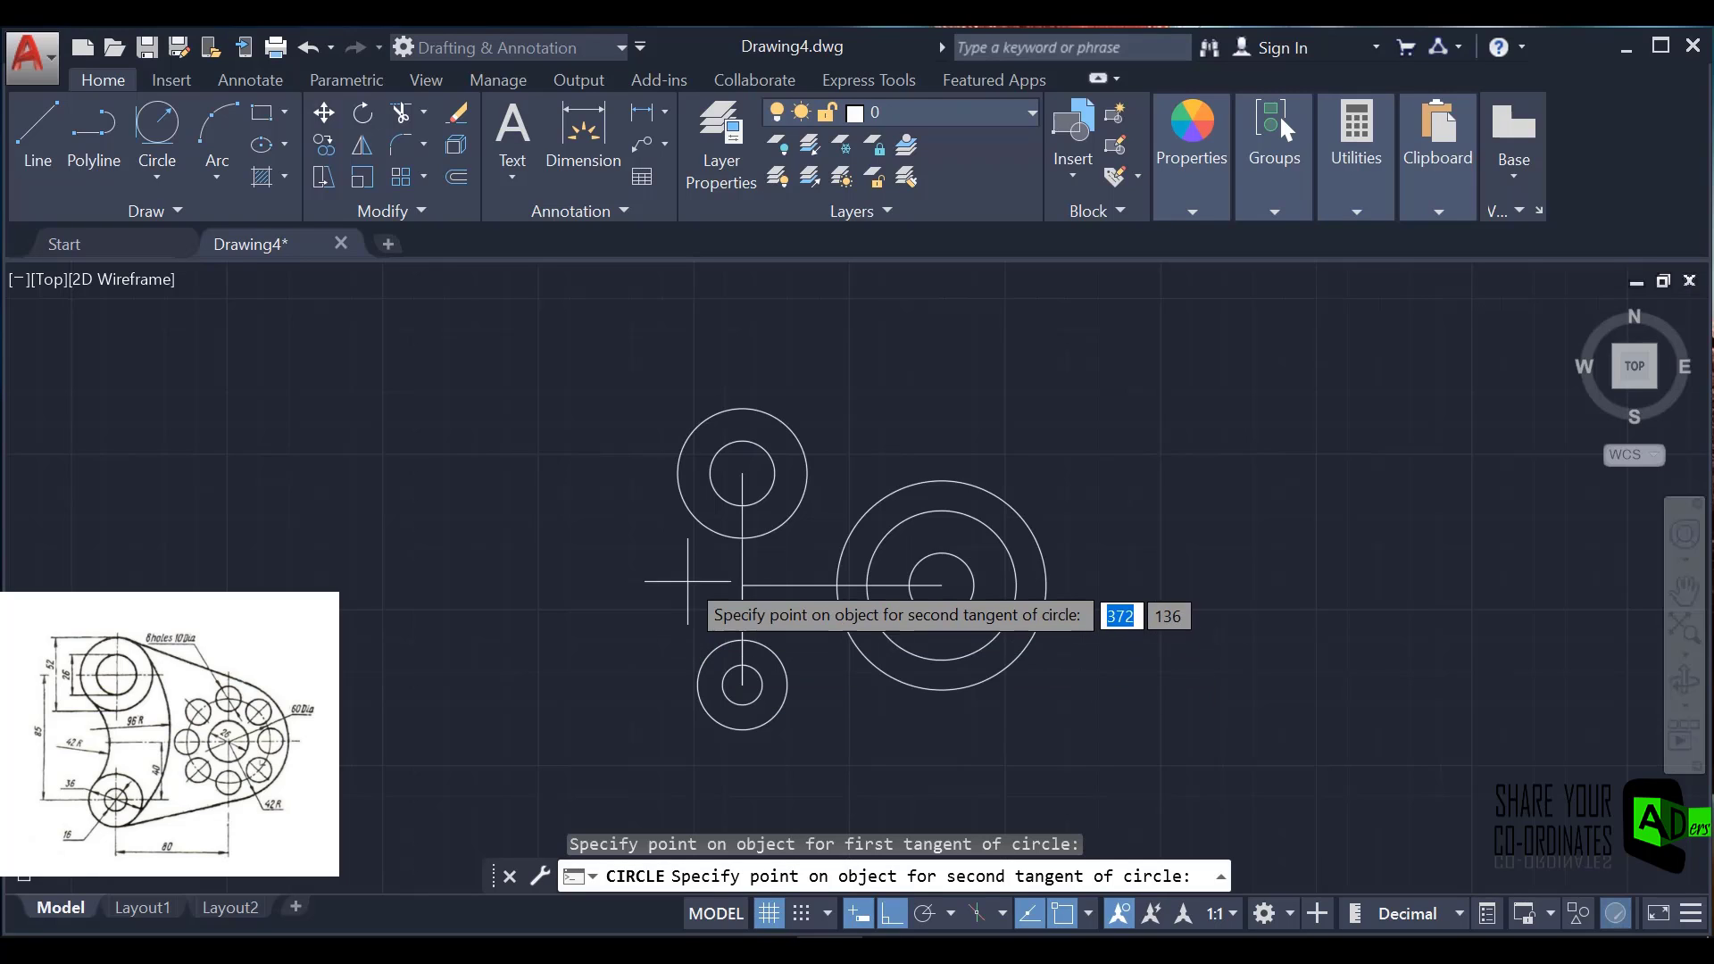
click(687, 505)
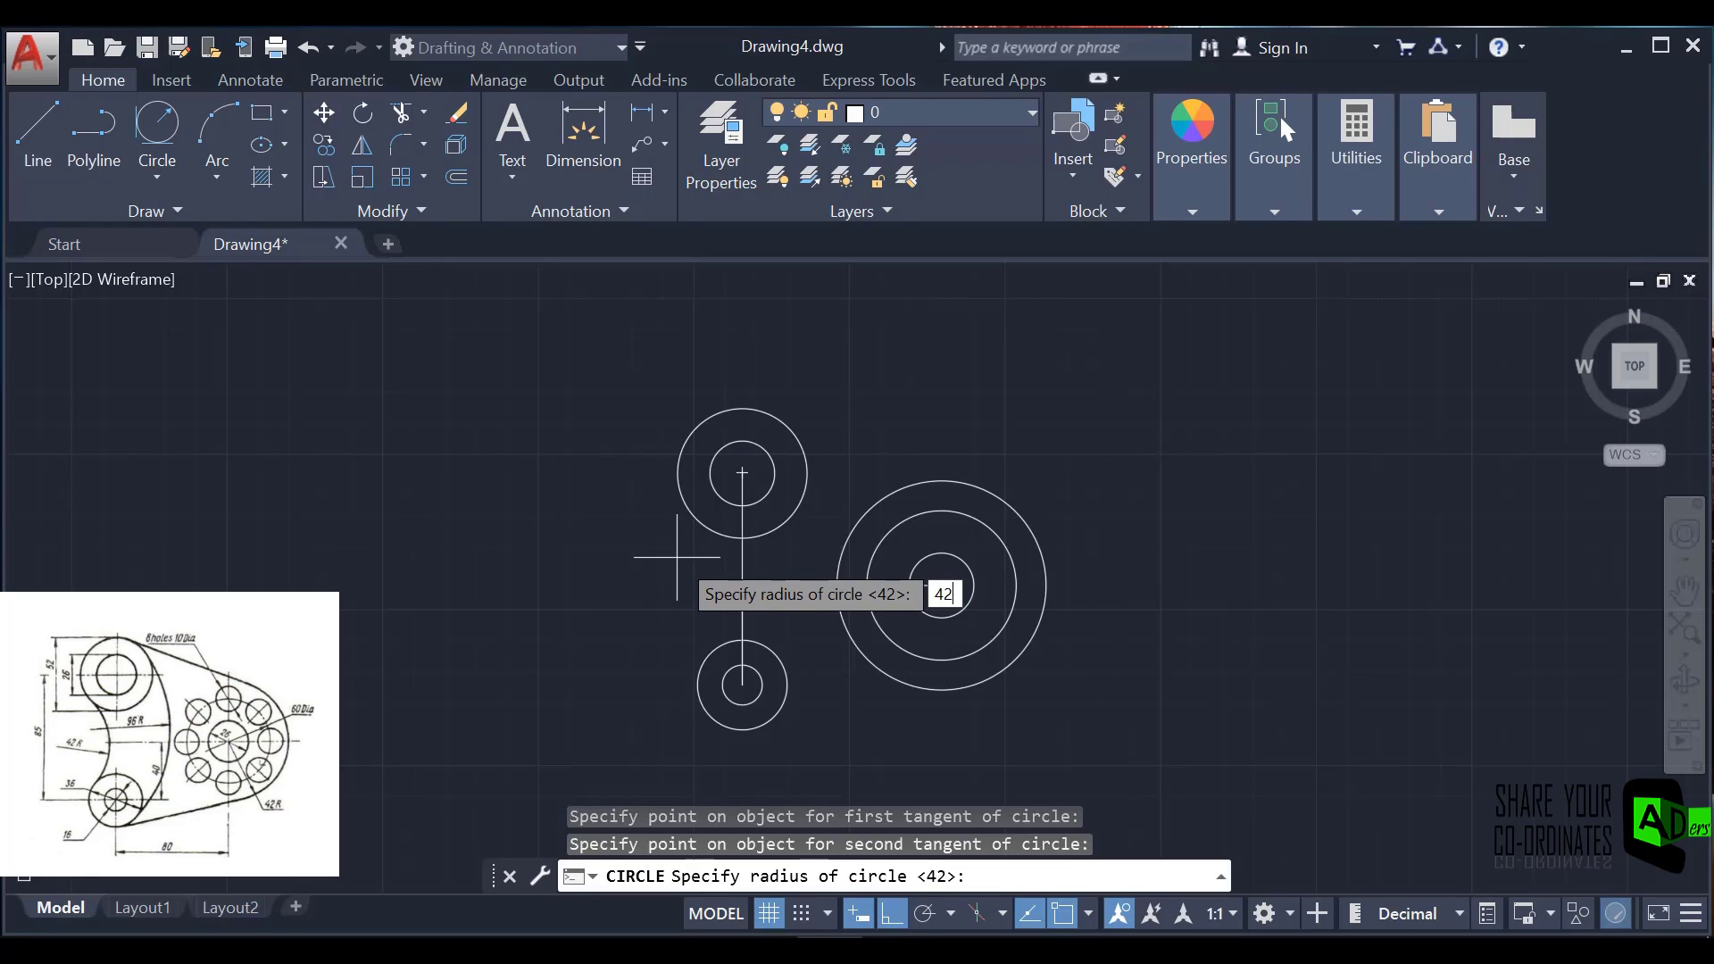
key(Return)
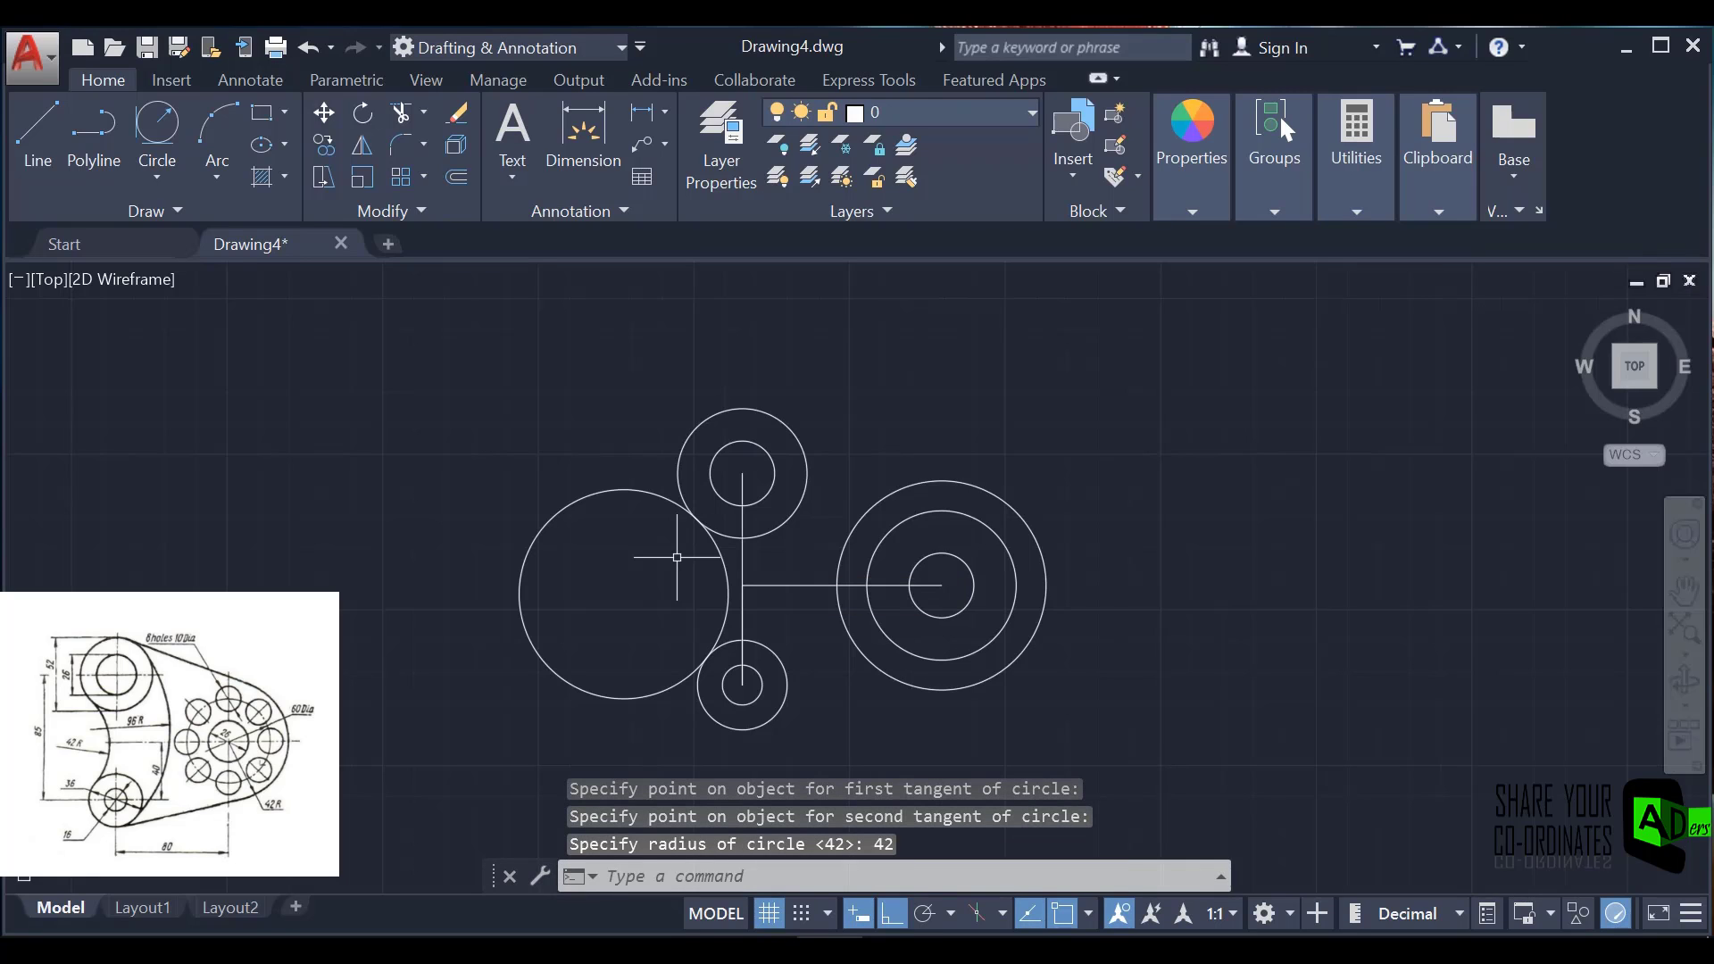
- Draw a circle of 96 mm radius tangent to the lower 36 mm and upper 52 mm circles, enclosing both
click(158, 126)
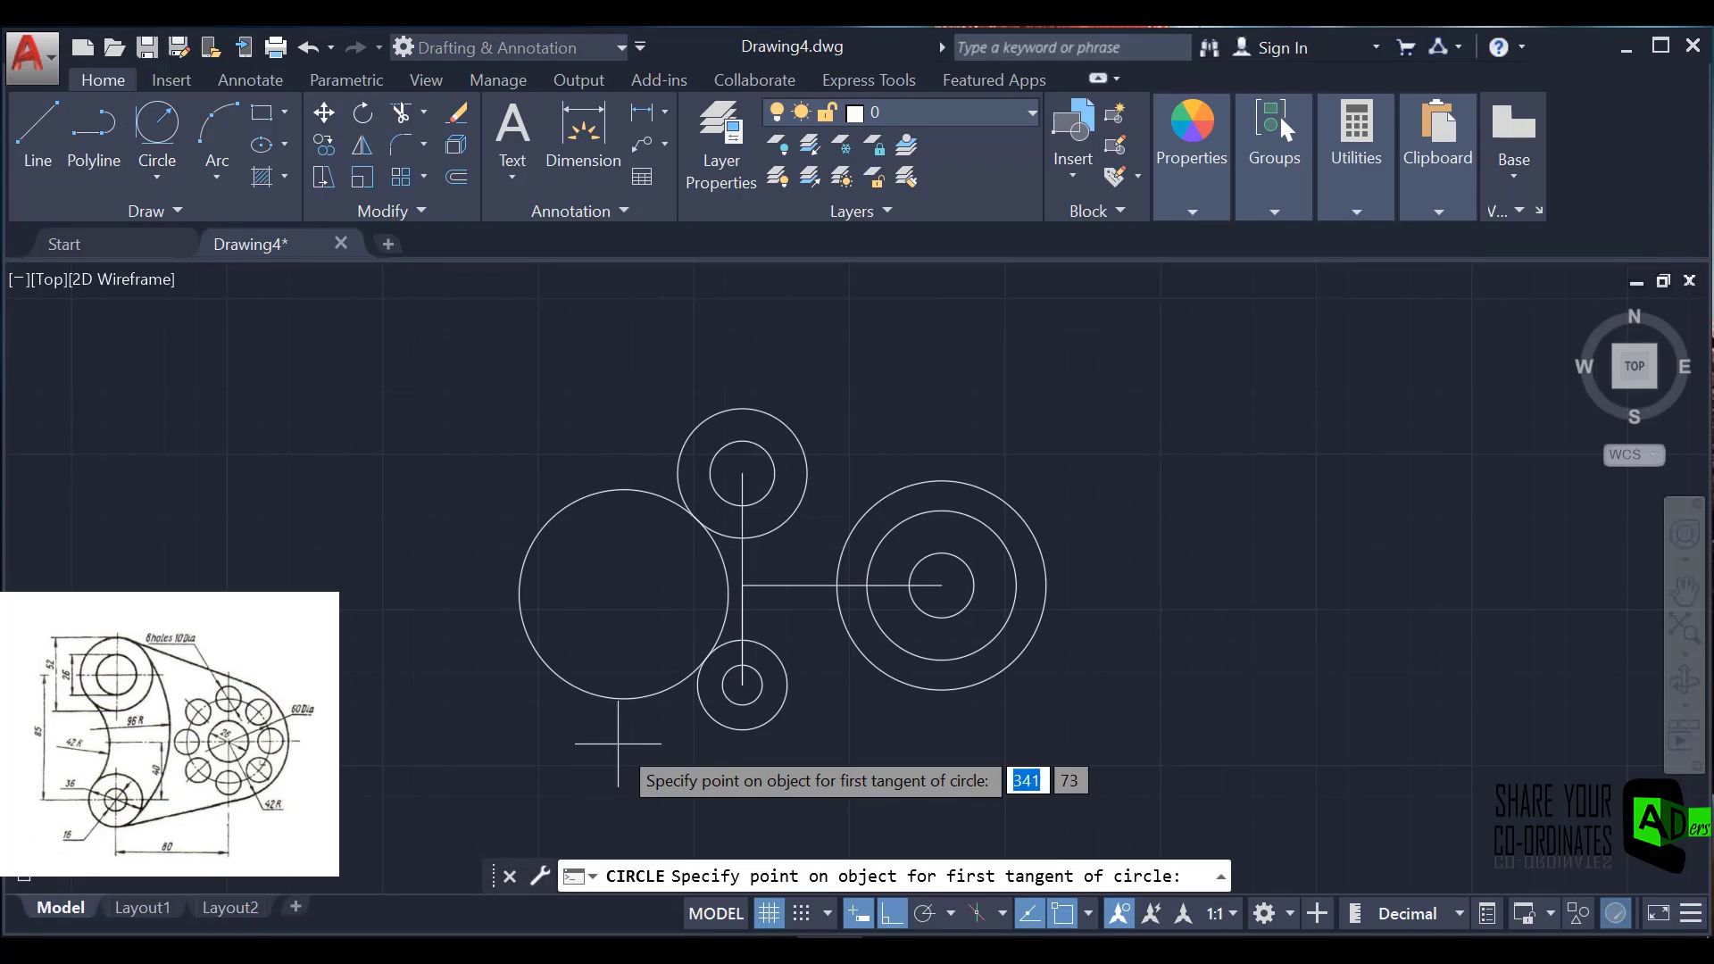
click(764, 732)
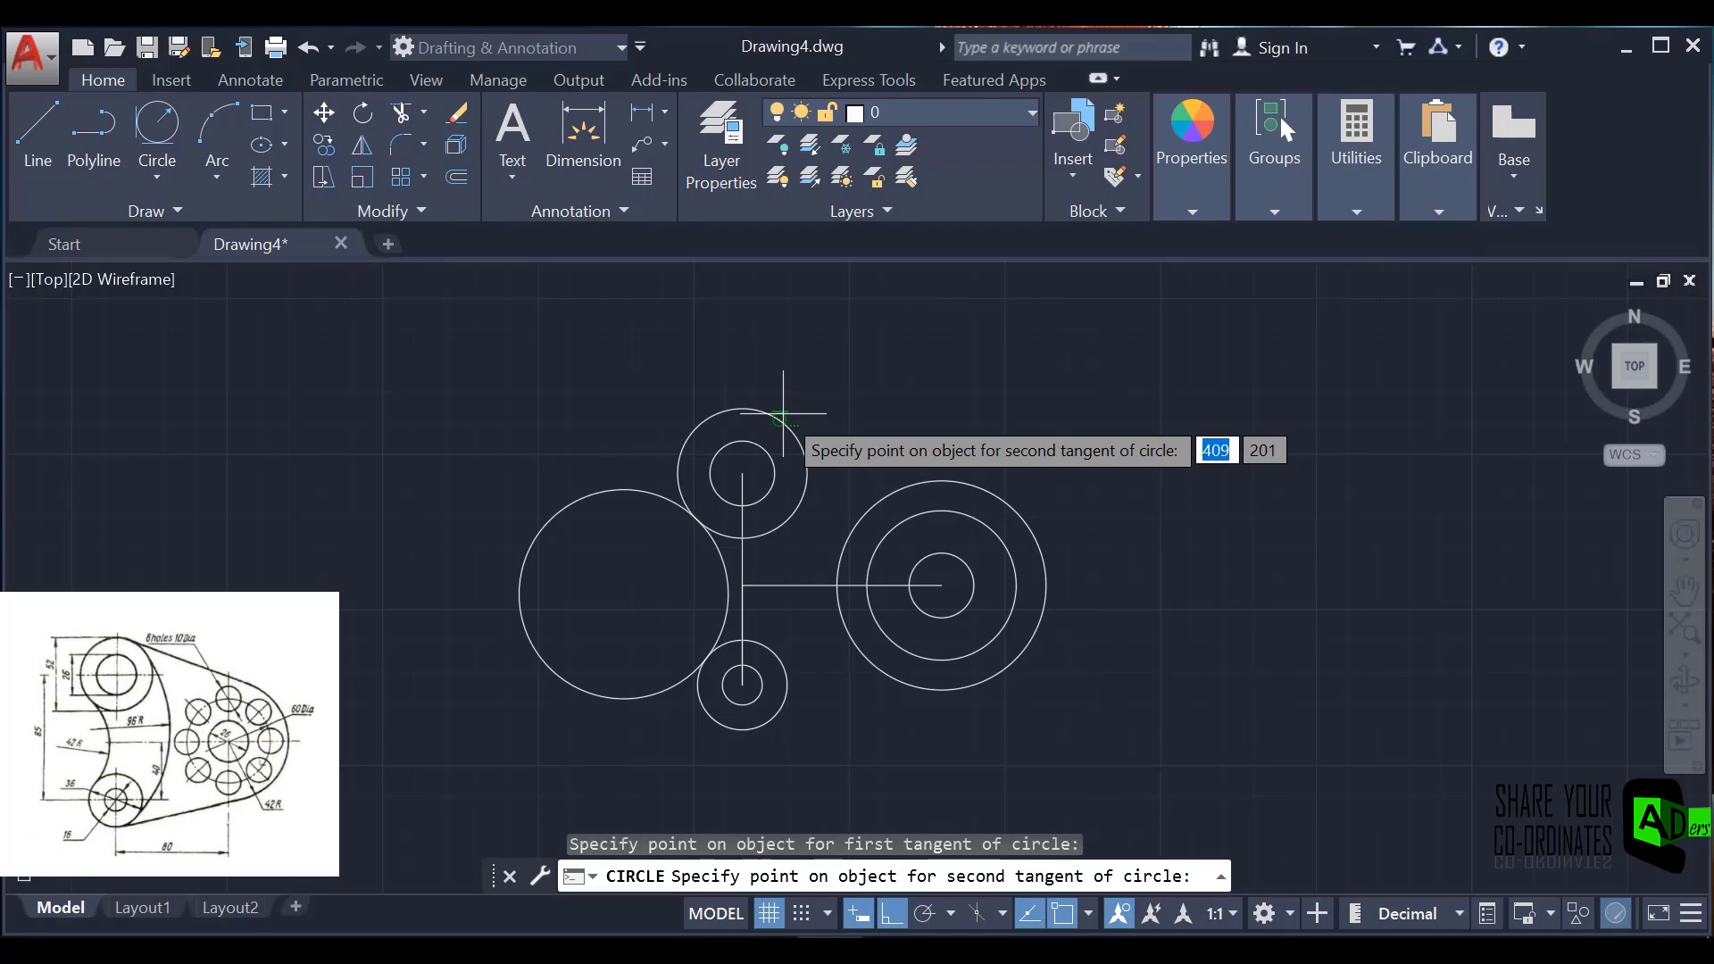
click(781, 416)
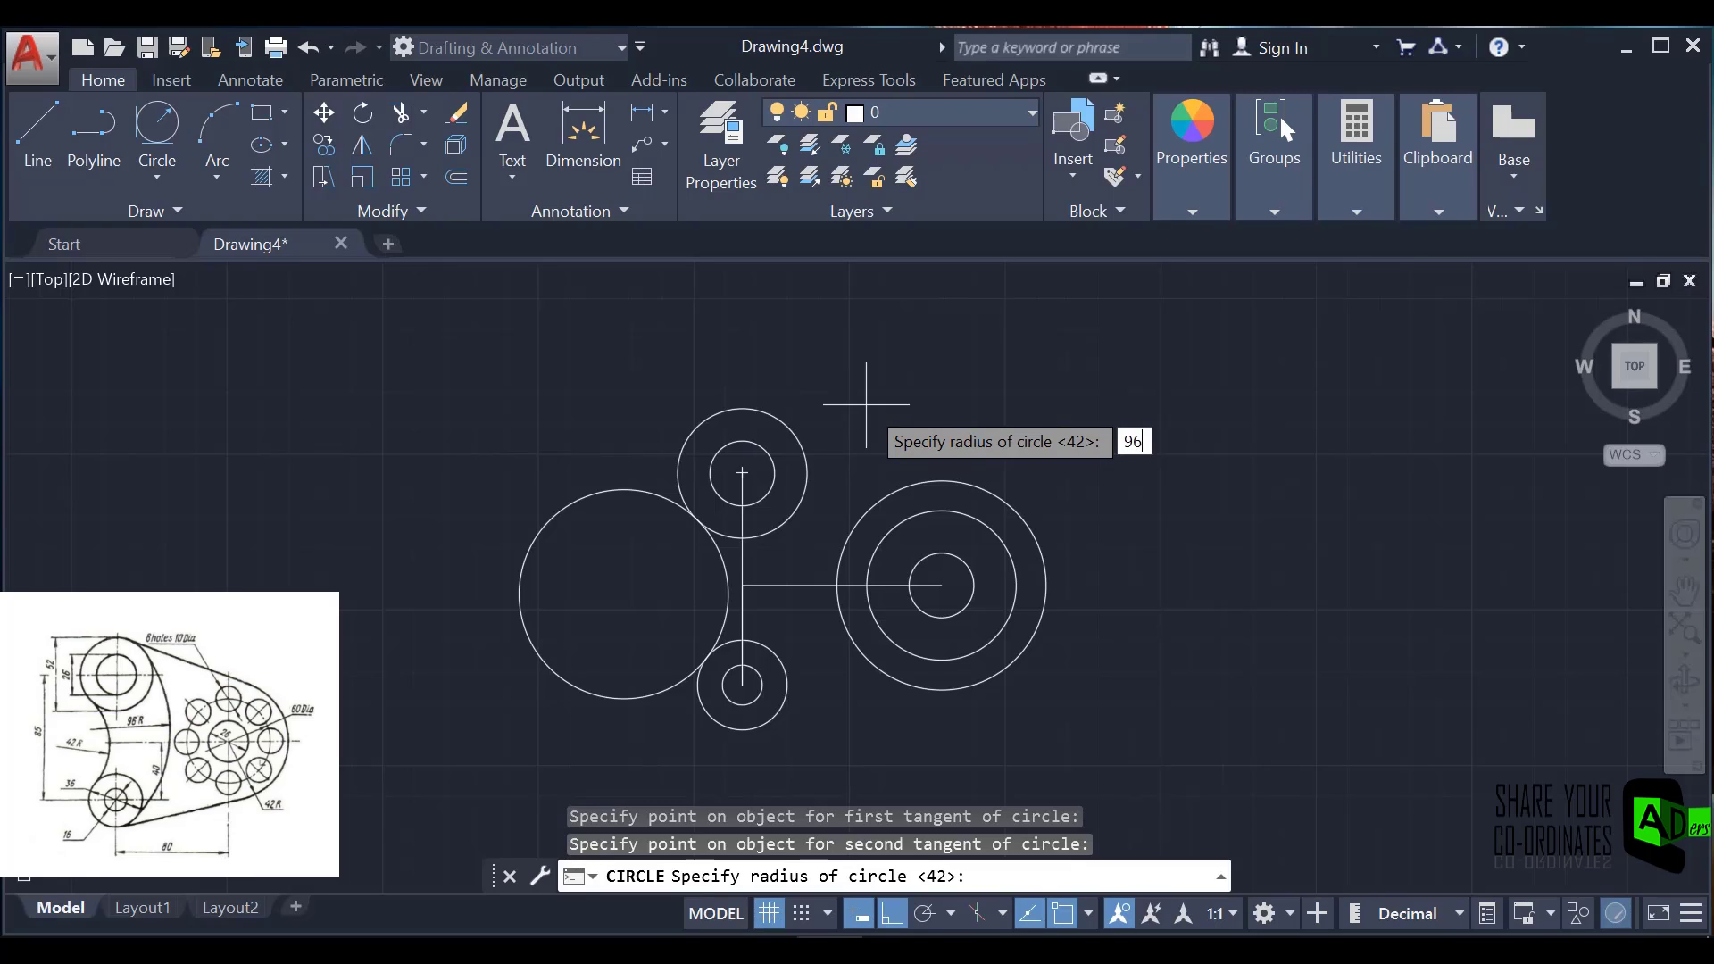
key(Return)
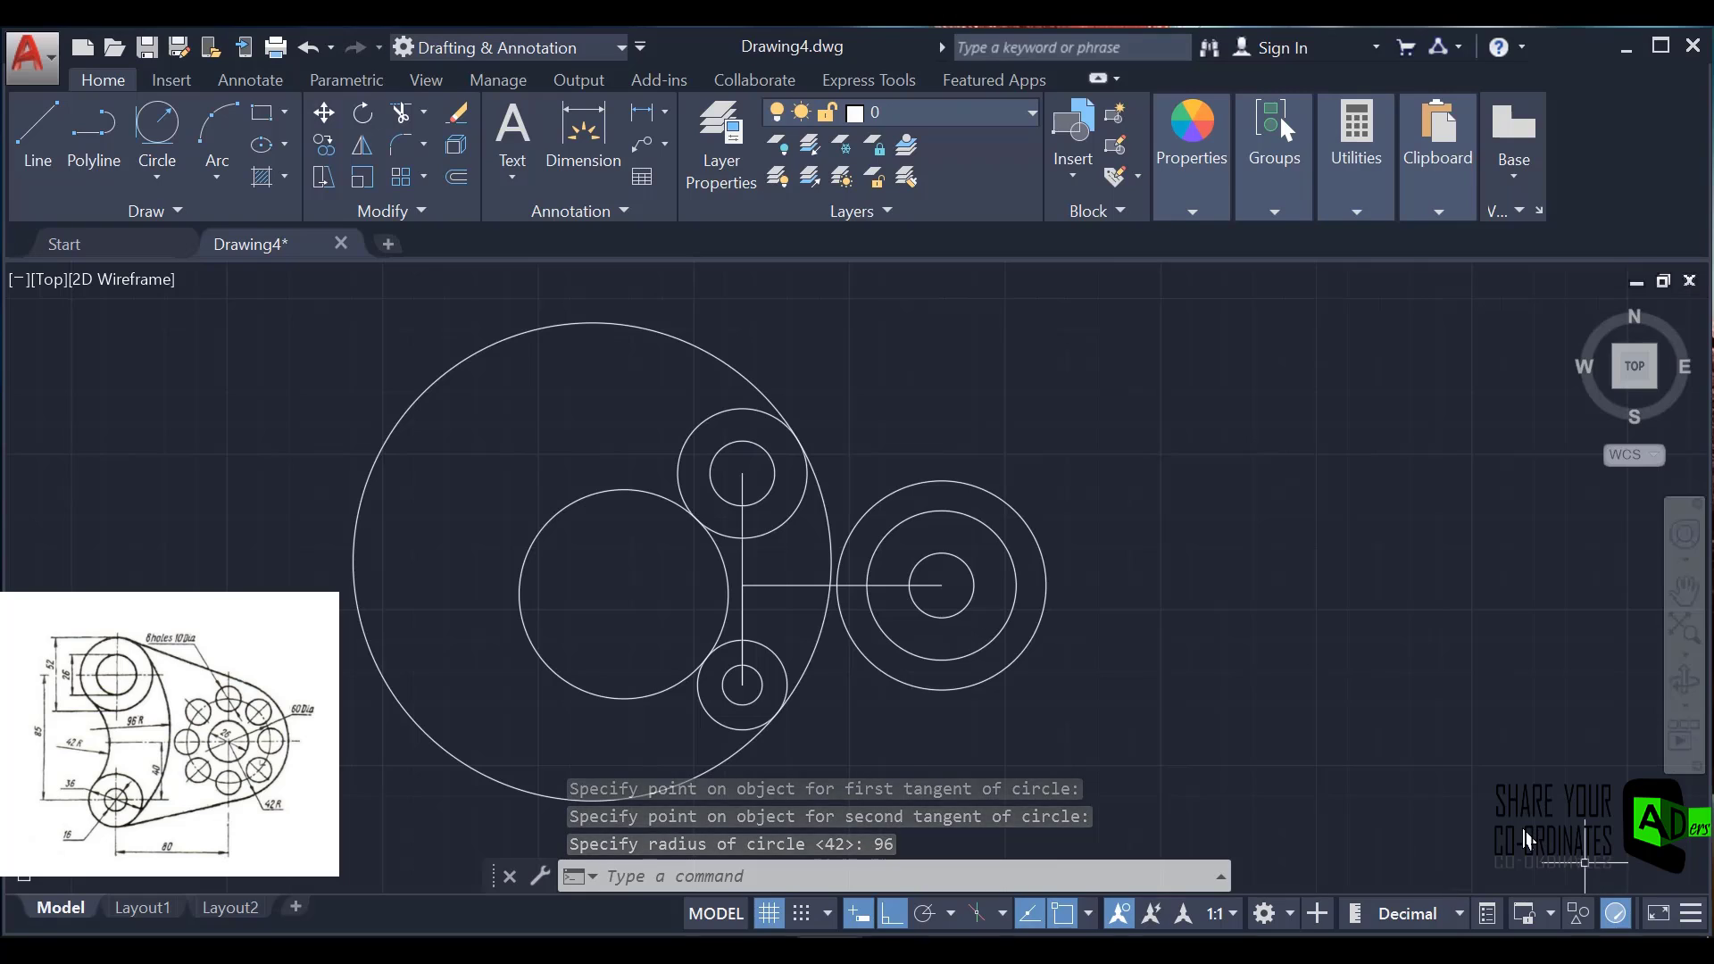
key(ctrl+y)
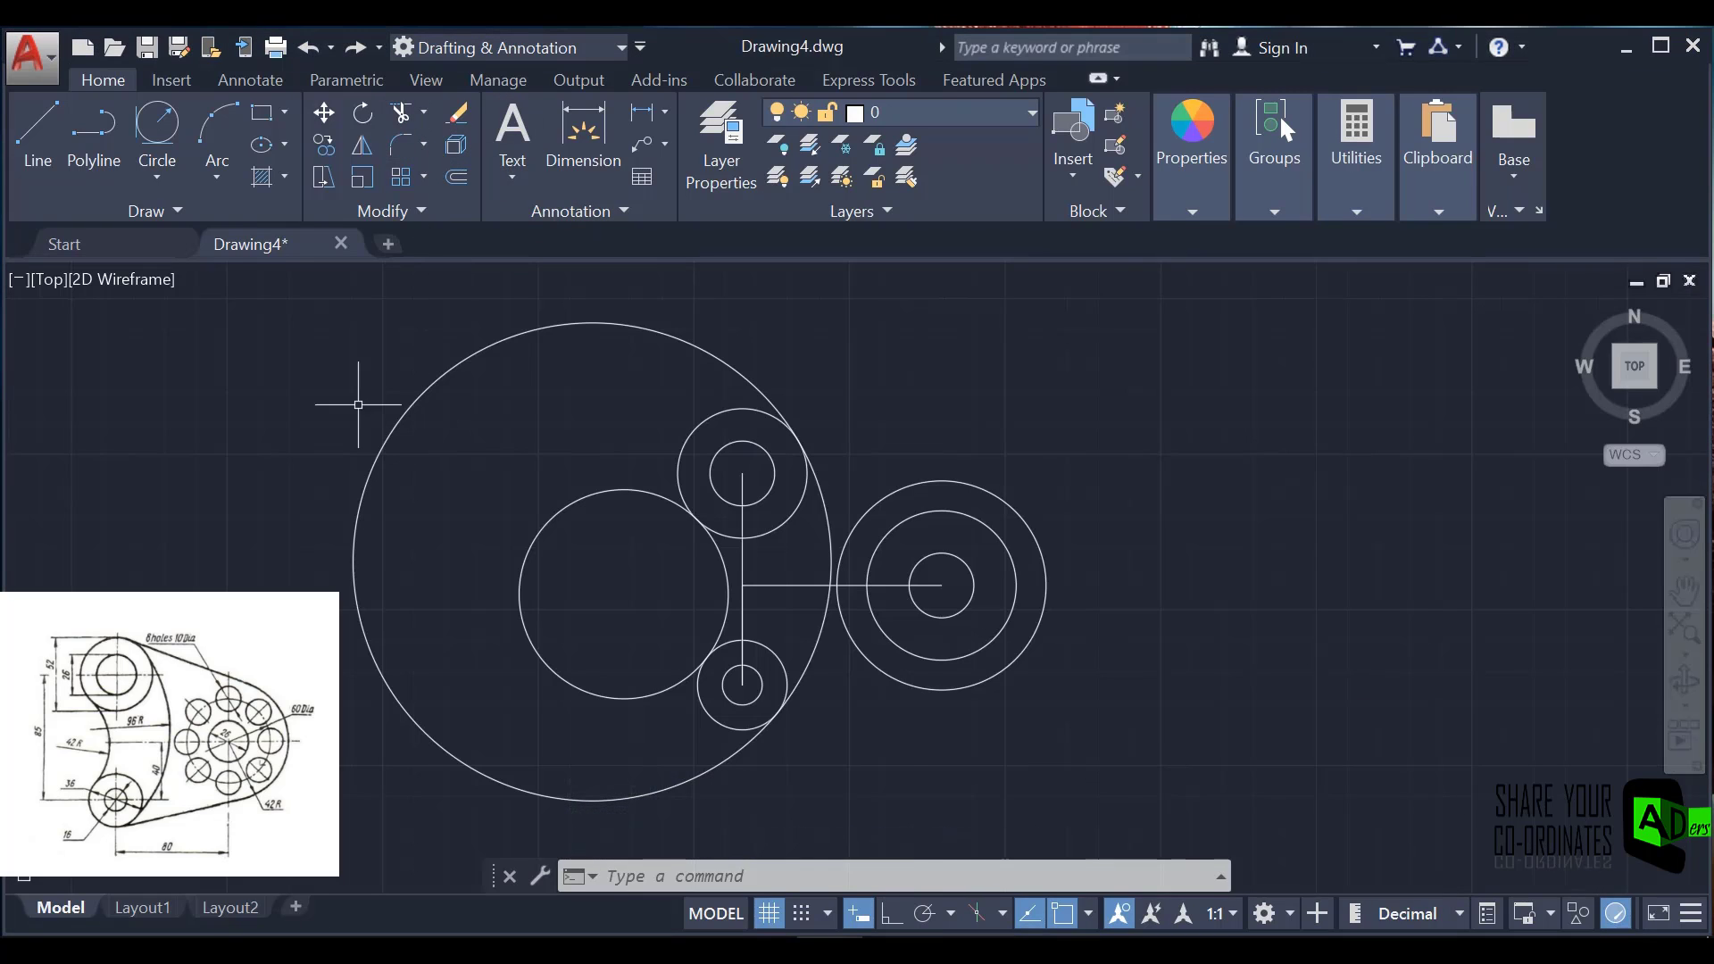
key(Return)
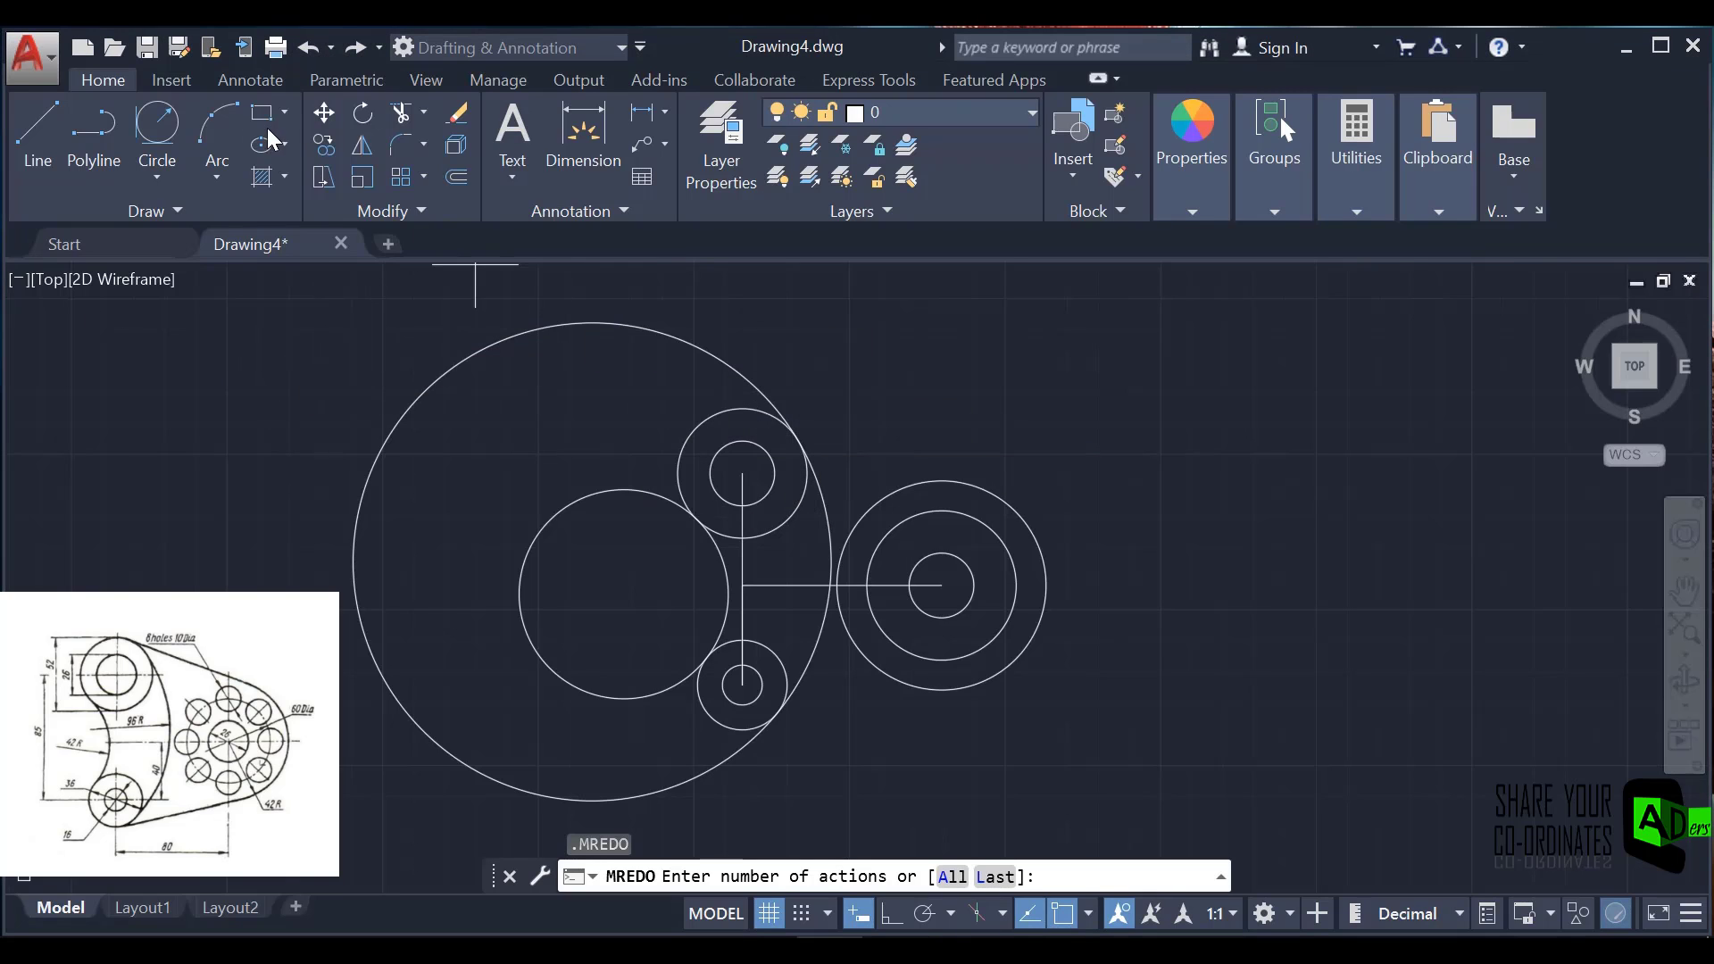
- Trim the 96 mm and 42 mm radius tangent circles, keeping only their arcs between the upper 52 mm and lower 36 mm circles
click(398, 120)
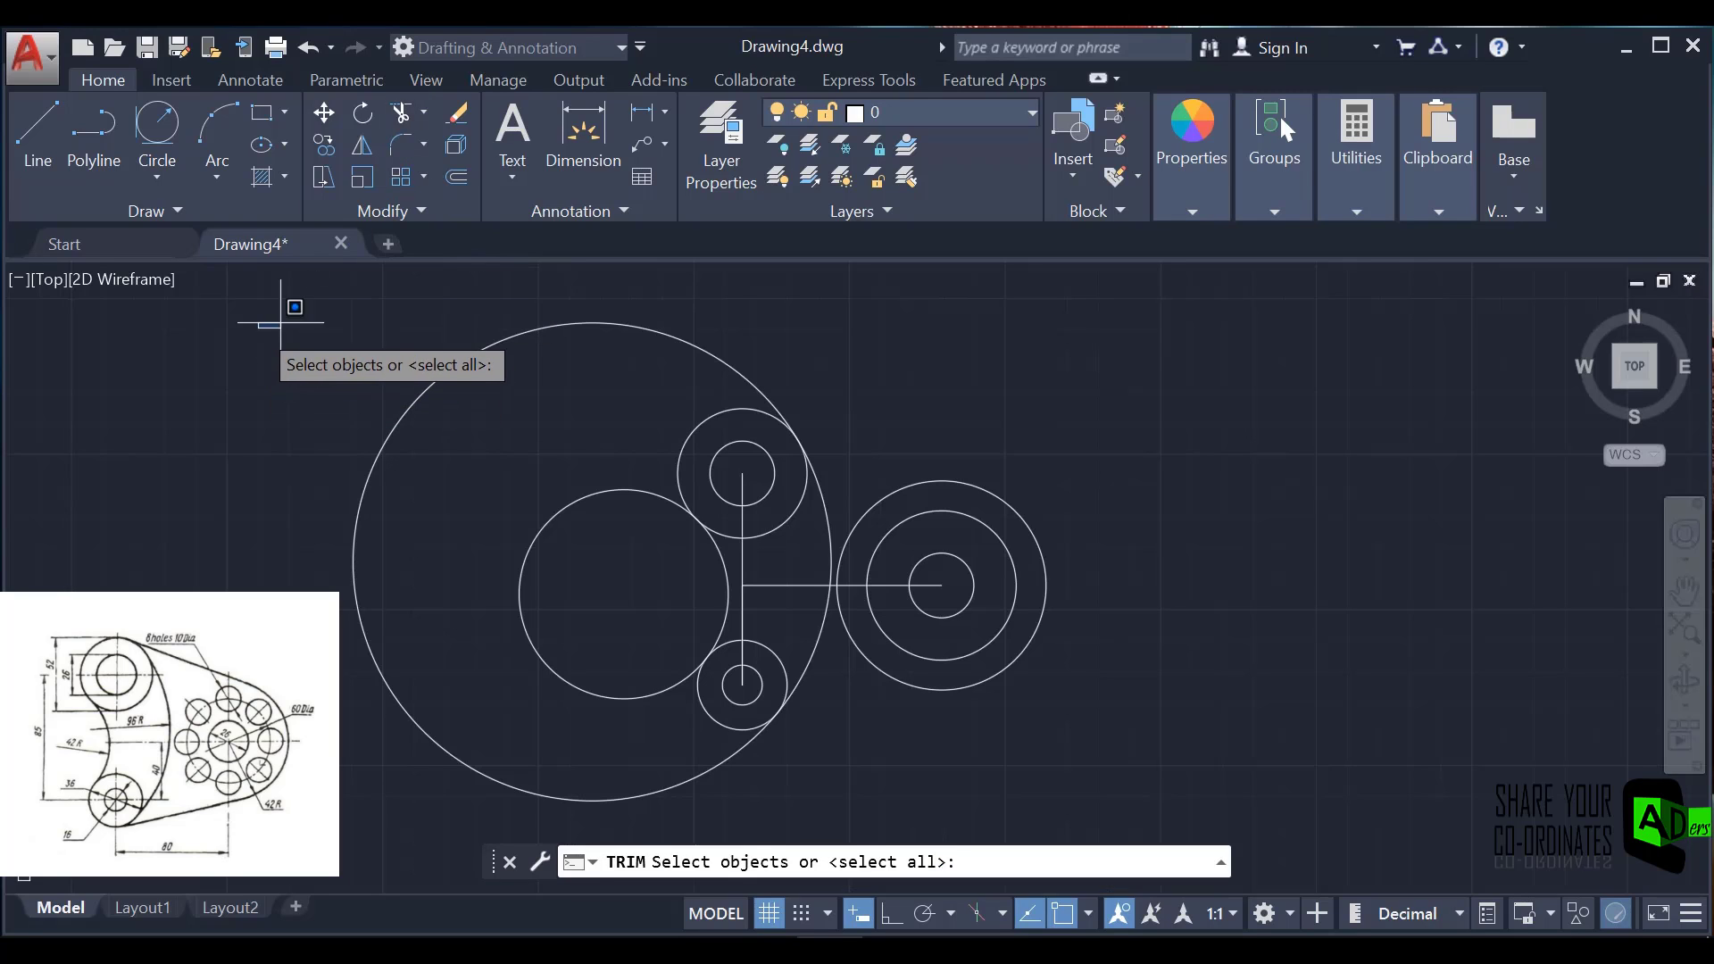
mouse_move(259, 328)
mouse_down()
mouse_move(894, 401)
mouse_move(1071, 610)
mouse_move(1004, 793)
mouse_move(571, 817)
mouse_move(331, 769)
mouse_up()
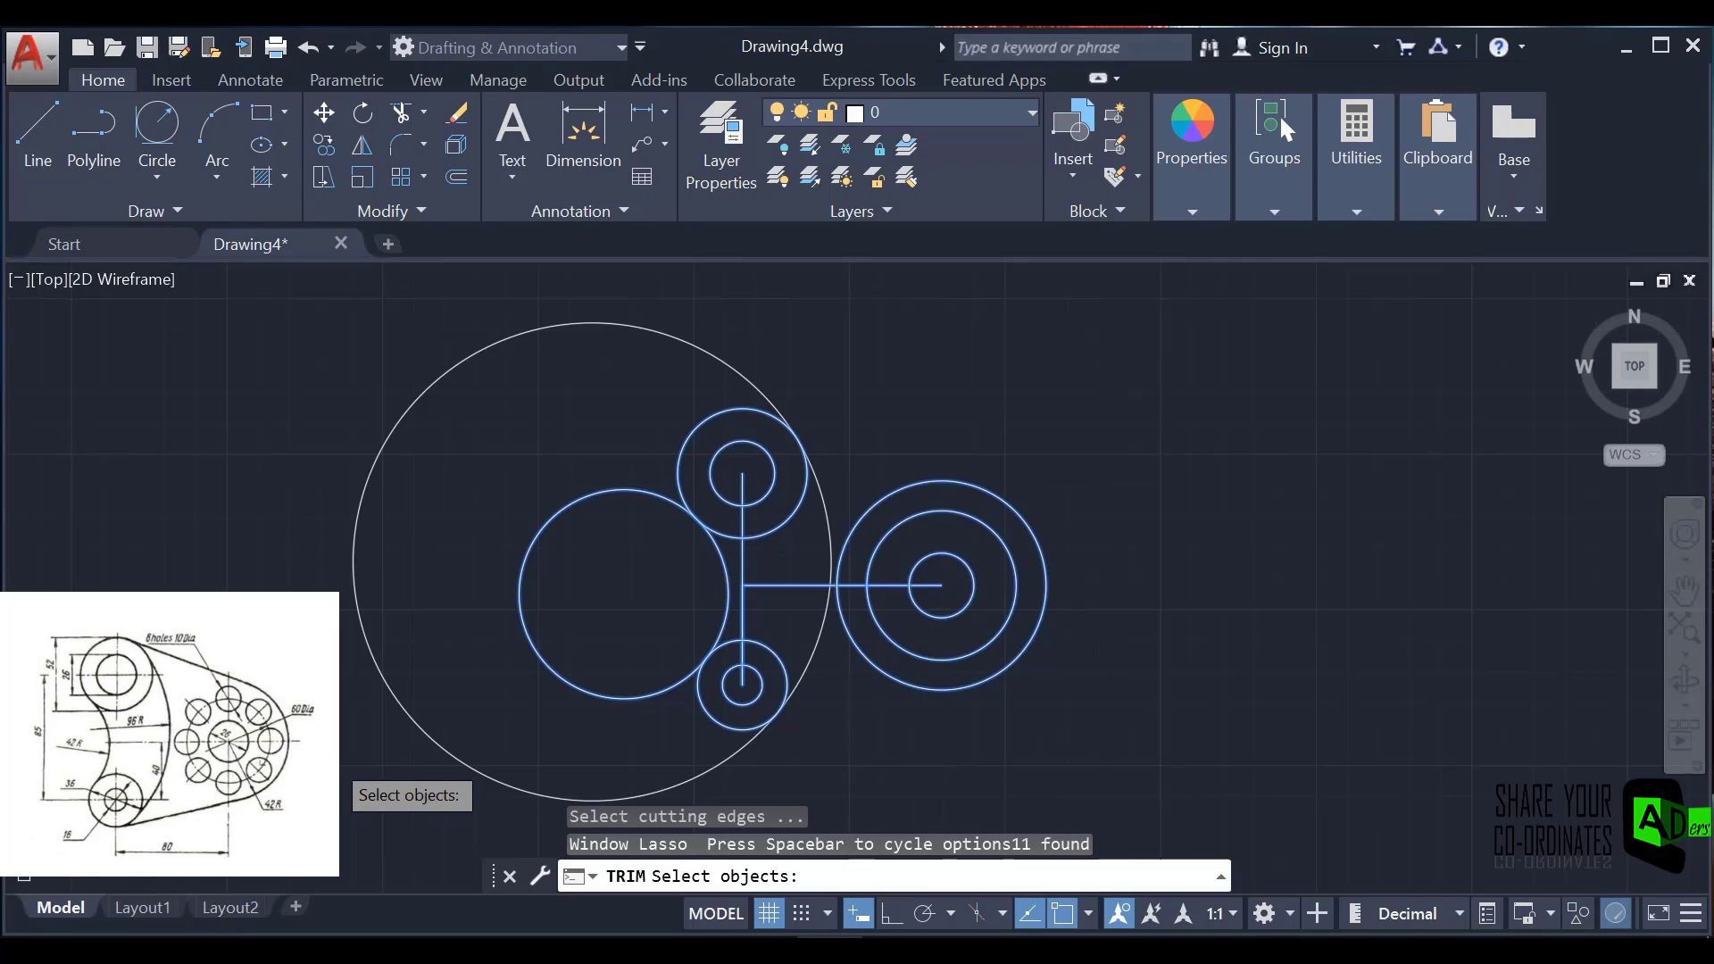
key(Return)
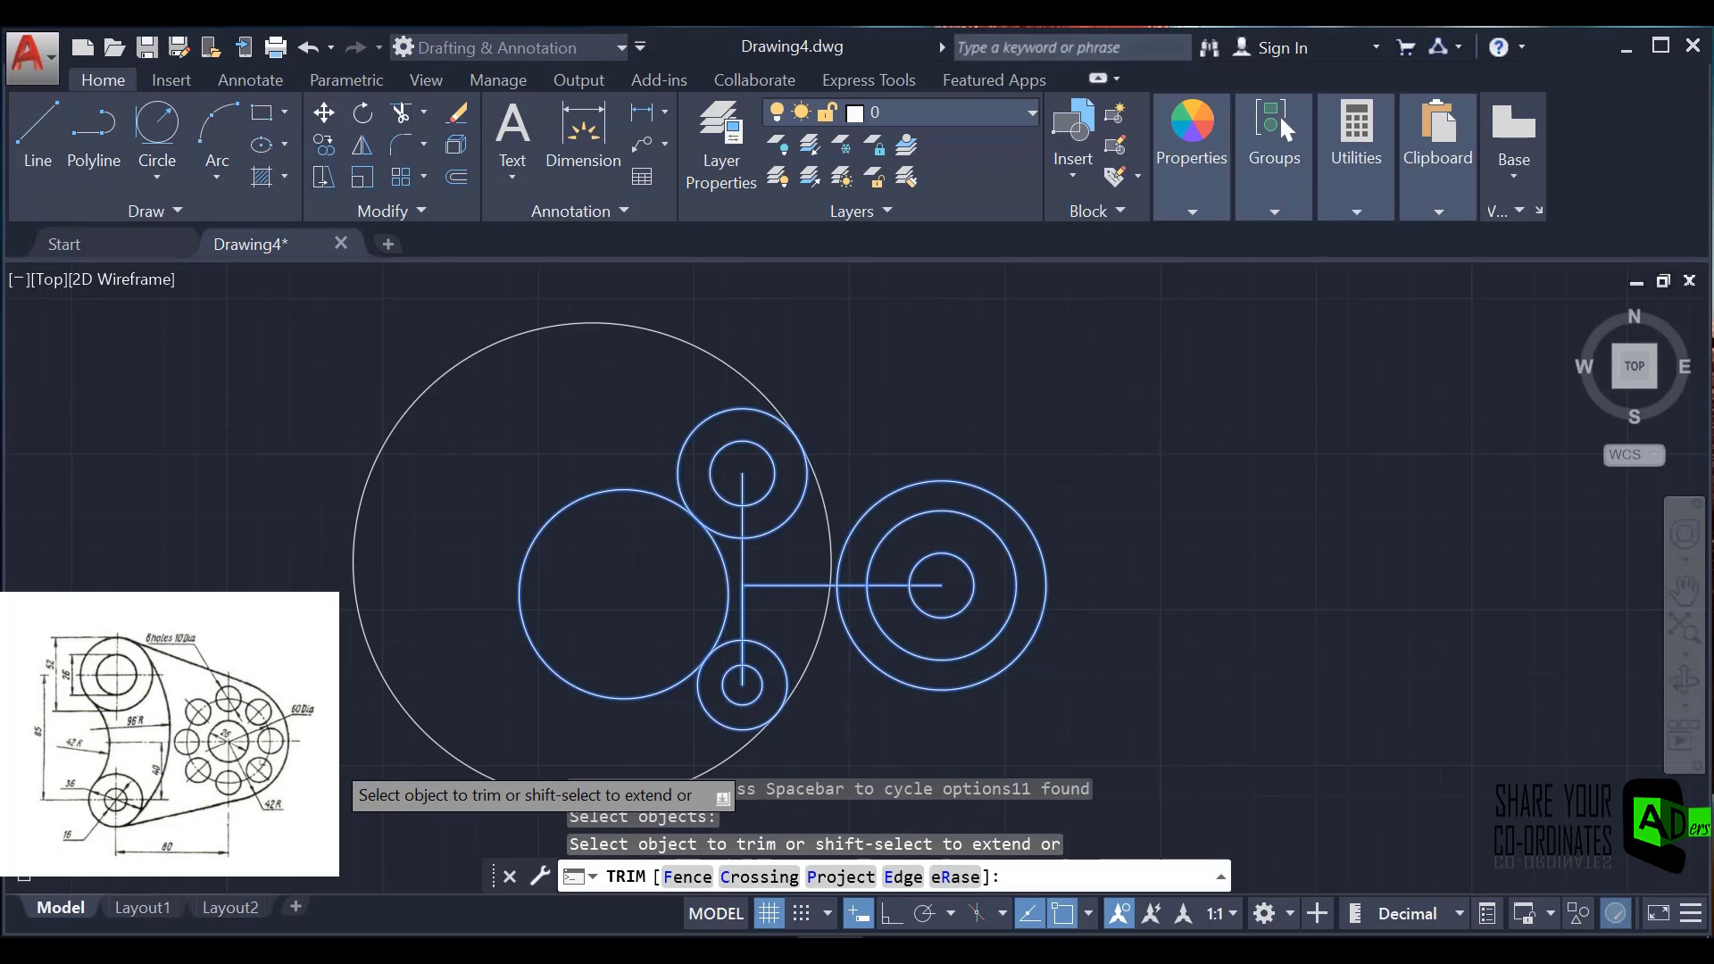
click(353, 593)
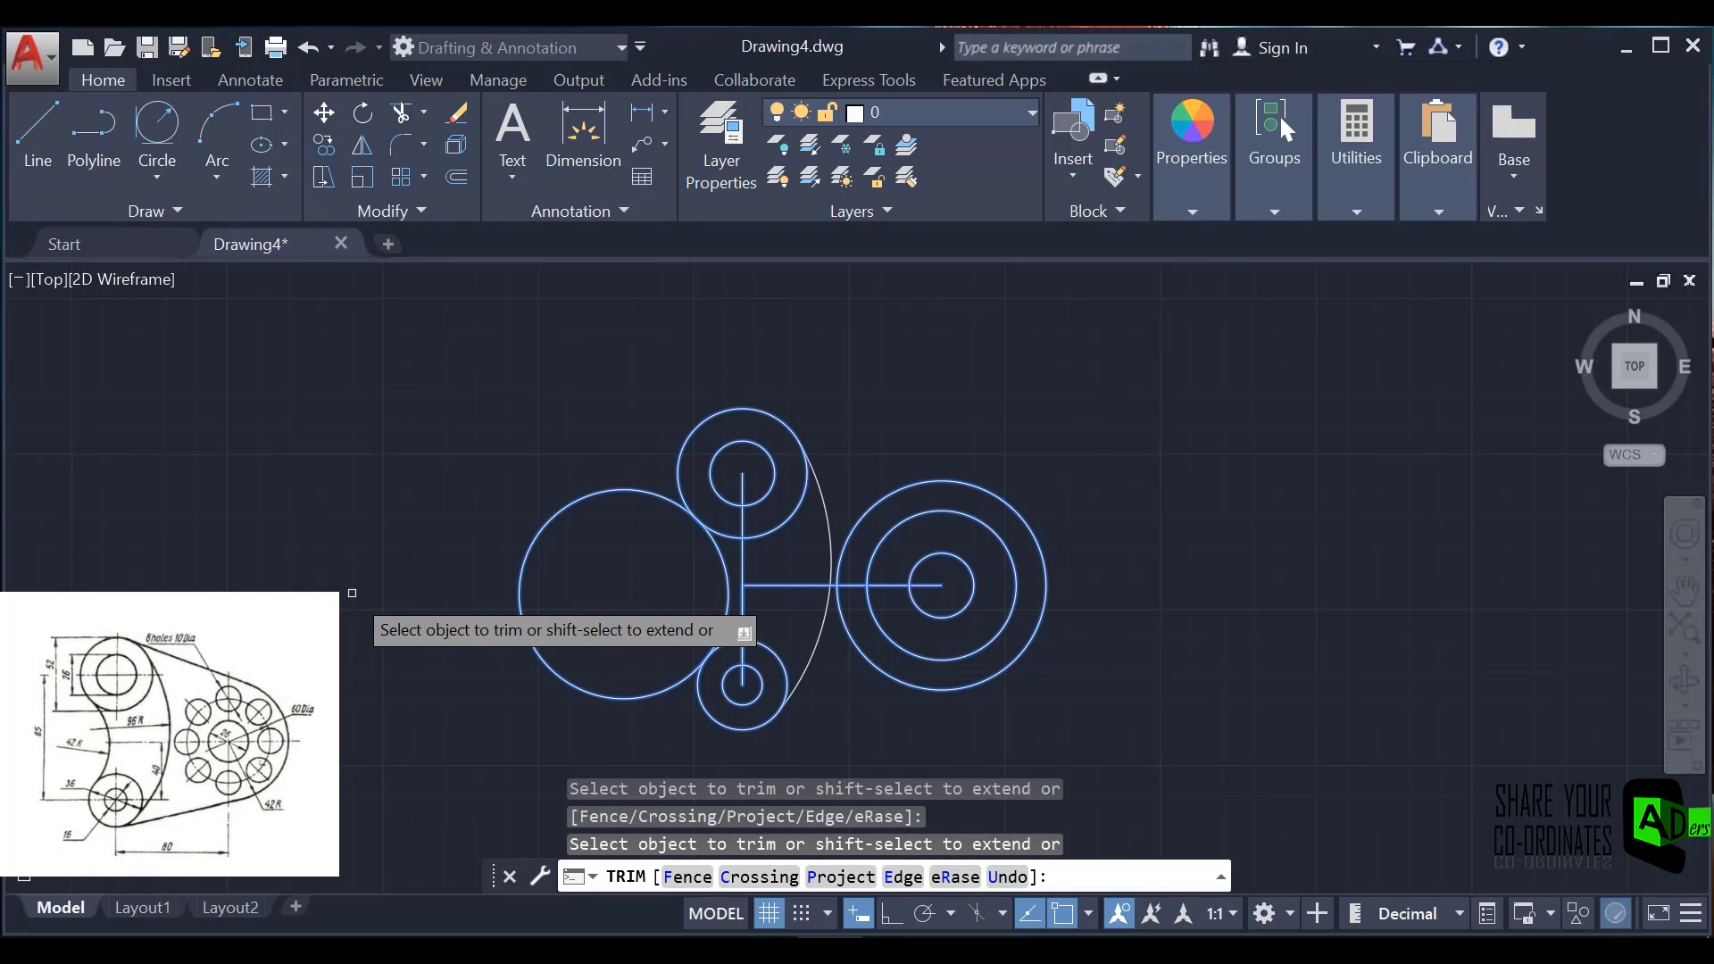
click(517, 596)
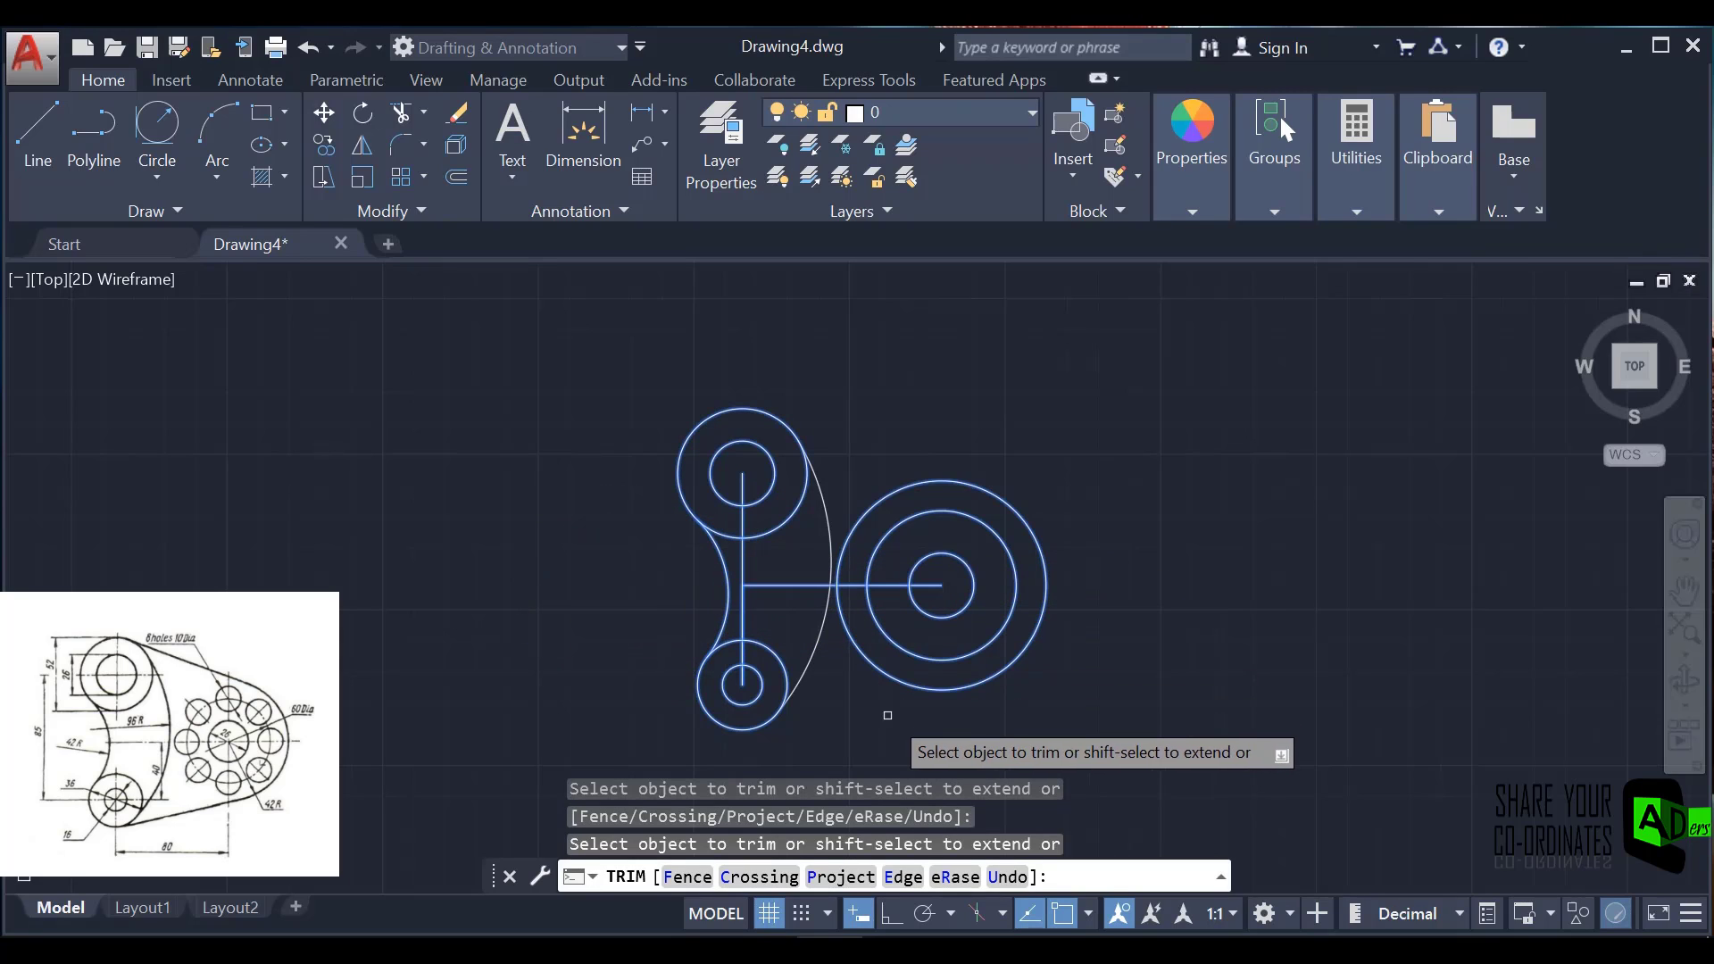
key(Return)
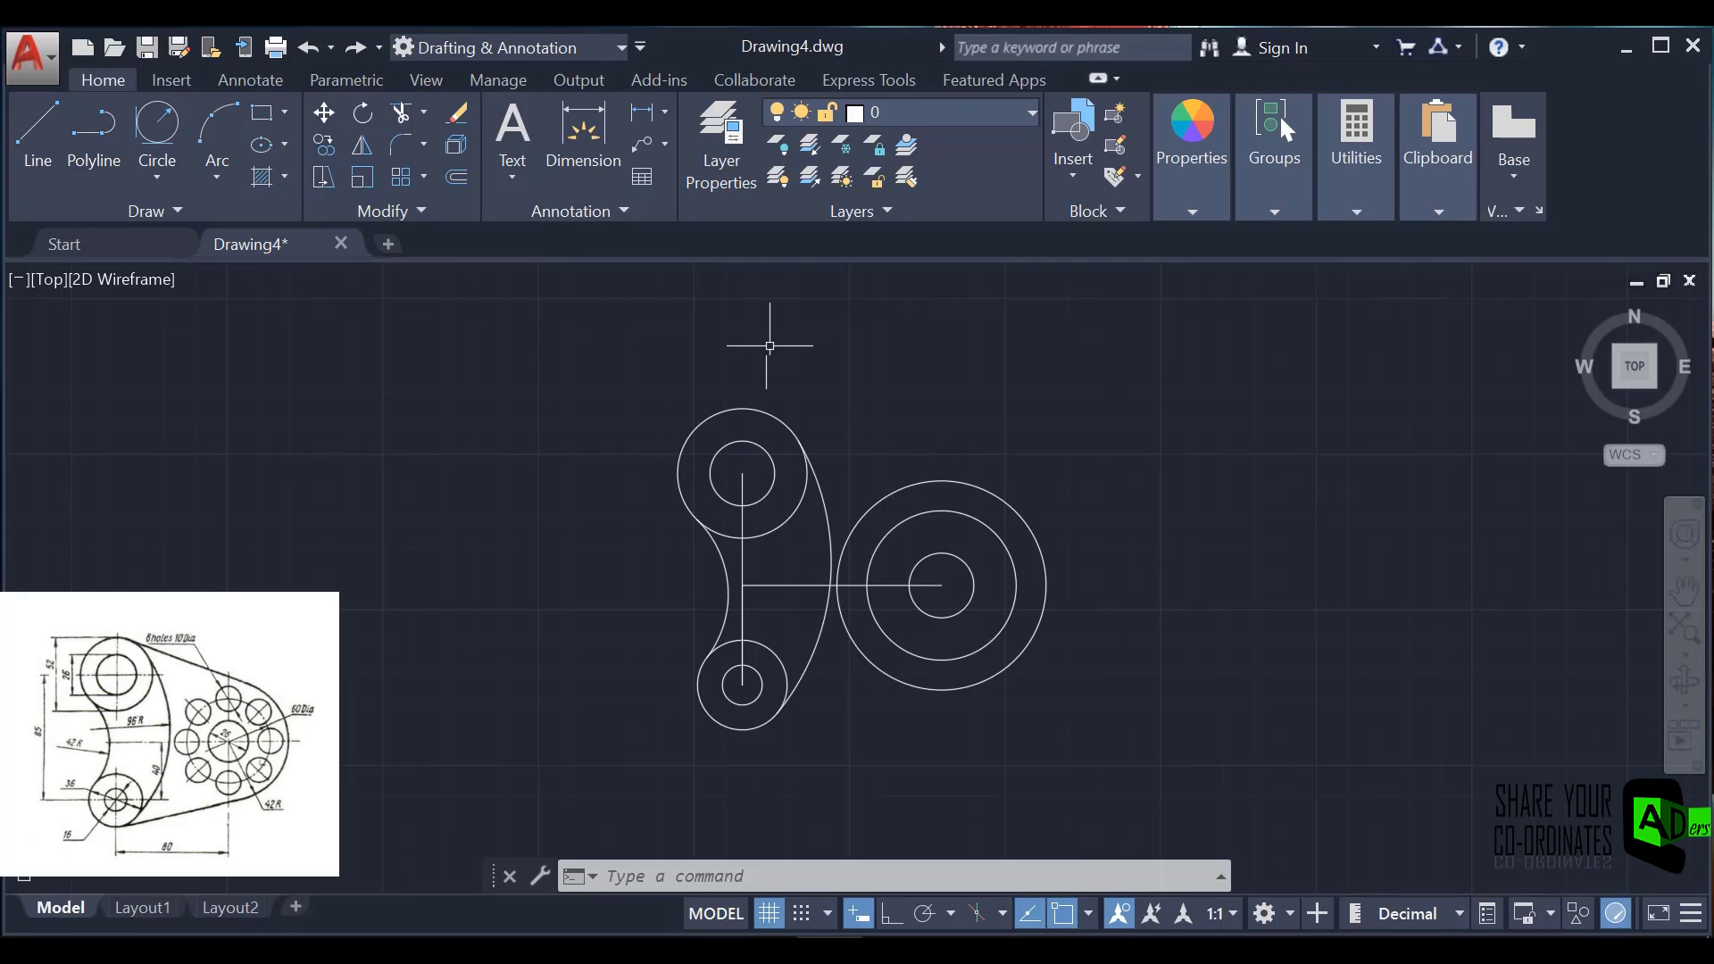
- Draw a line about 106 mm long above the circles, sloping down toward the 42 mm radius circle
click(35, 123)
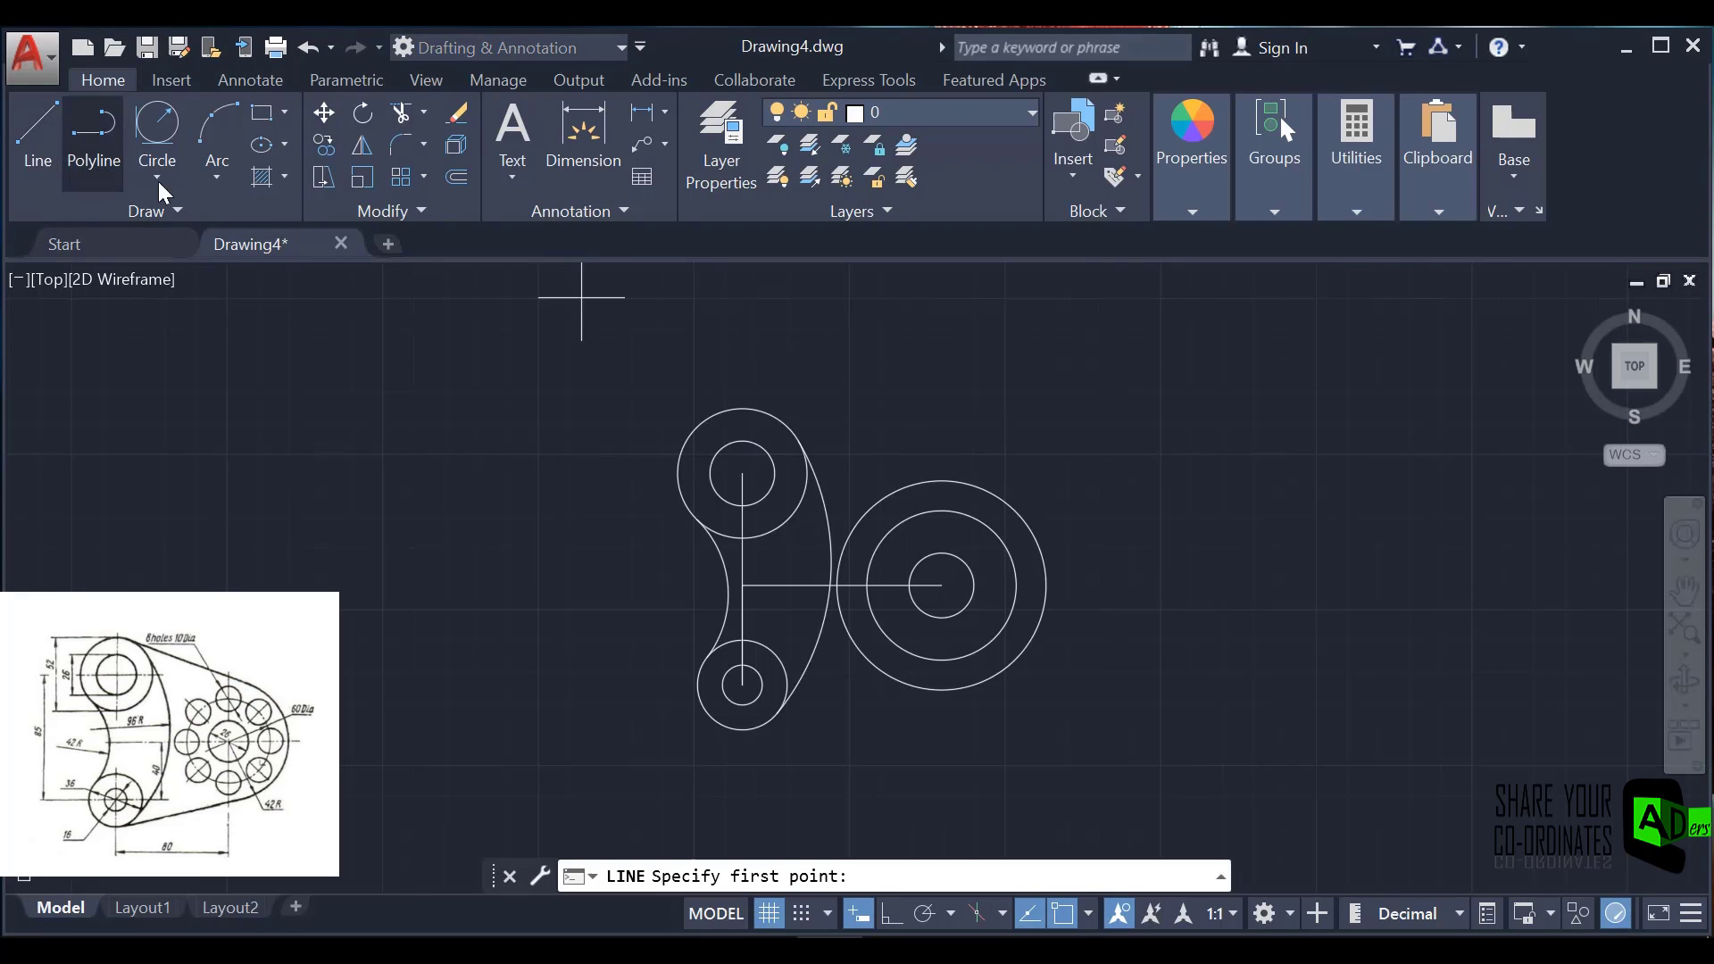
click(780, 340)
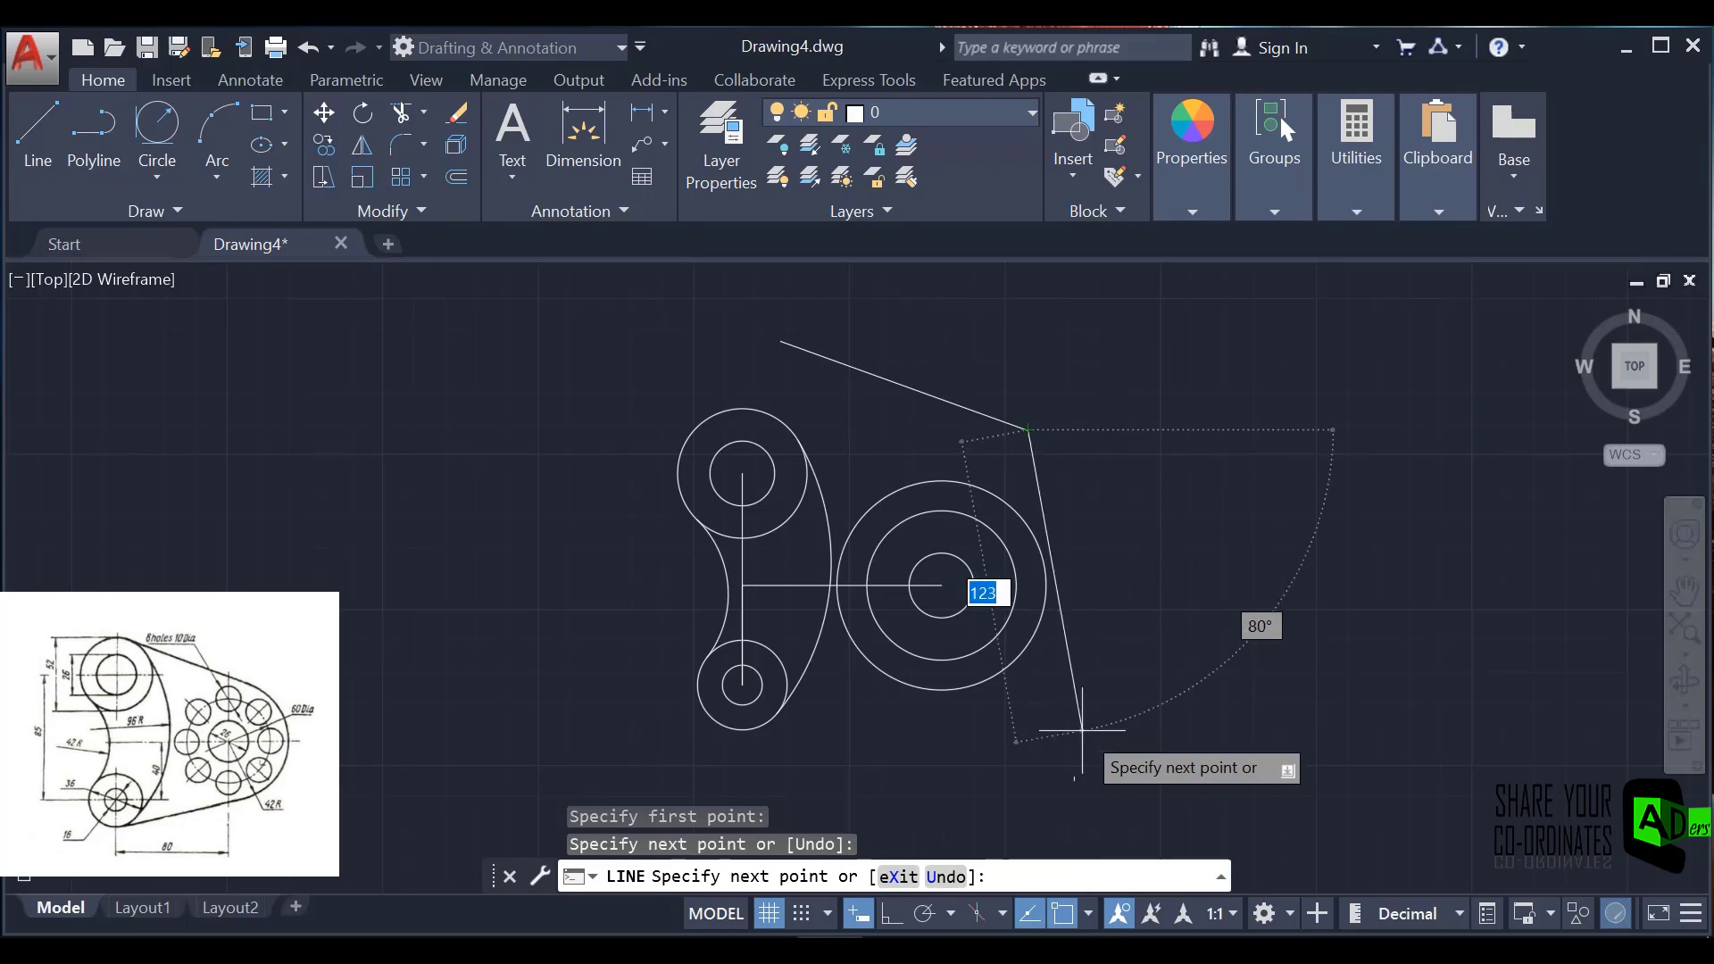
key(Escape)
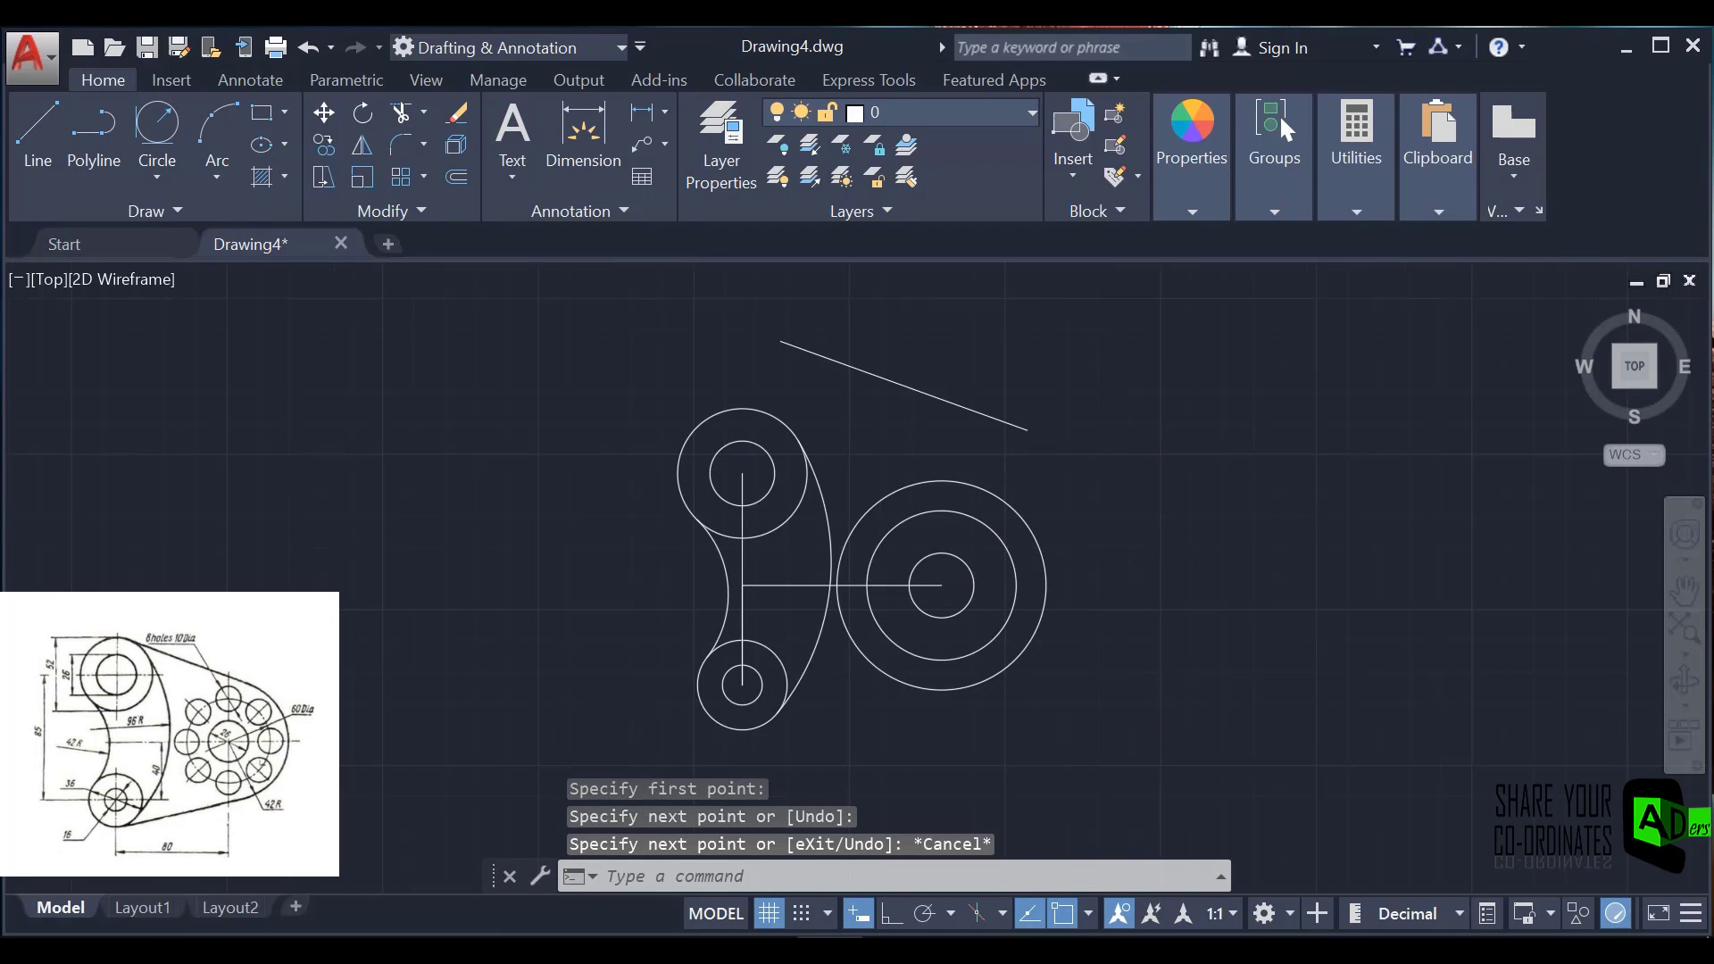
- Draw a line about 104 mm long below the circles, sloping up from the lower 36 mm circle toward the 42 mm radius circle
scroll(791, 715, down, 3)
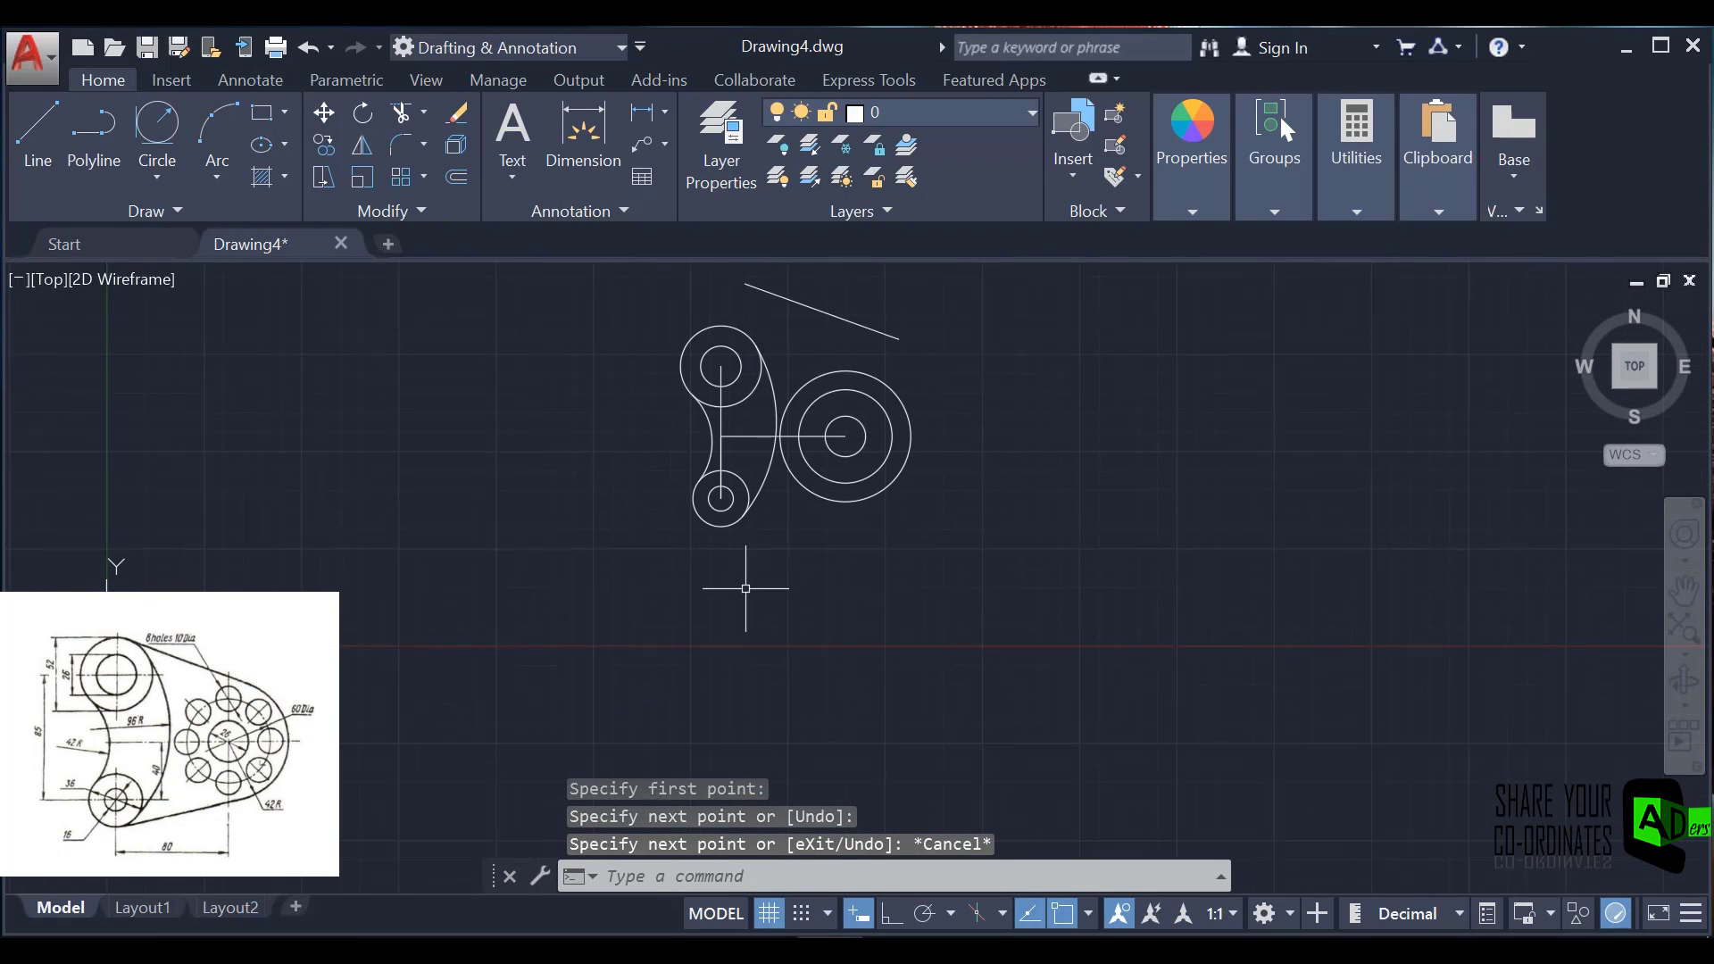
text(l)
key(Return)
click(731, 588)
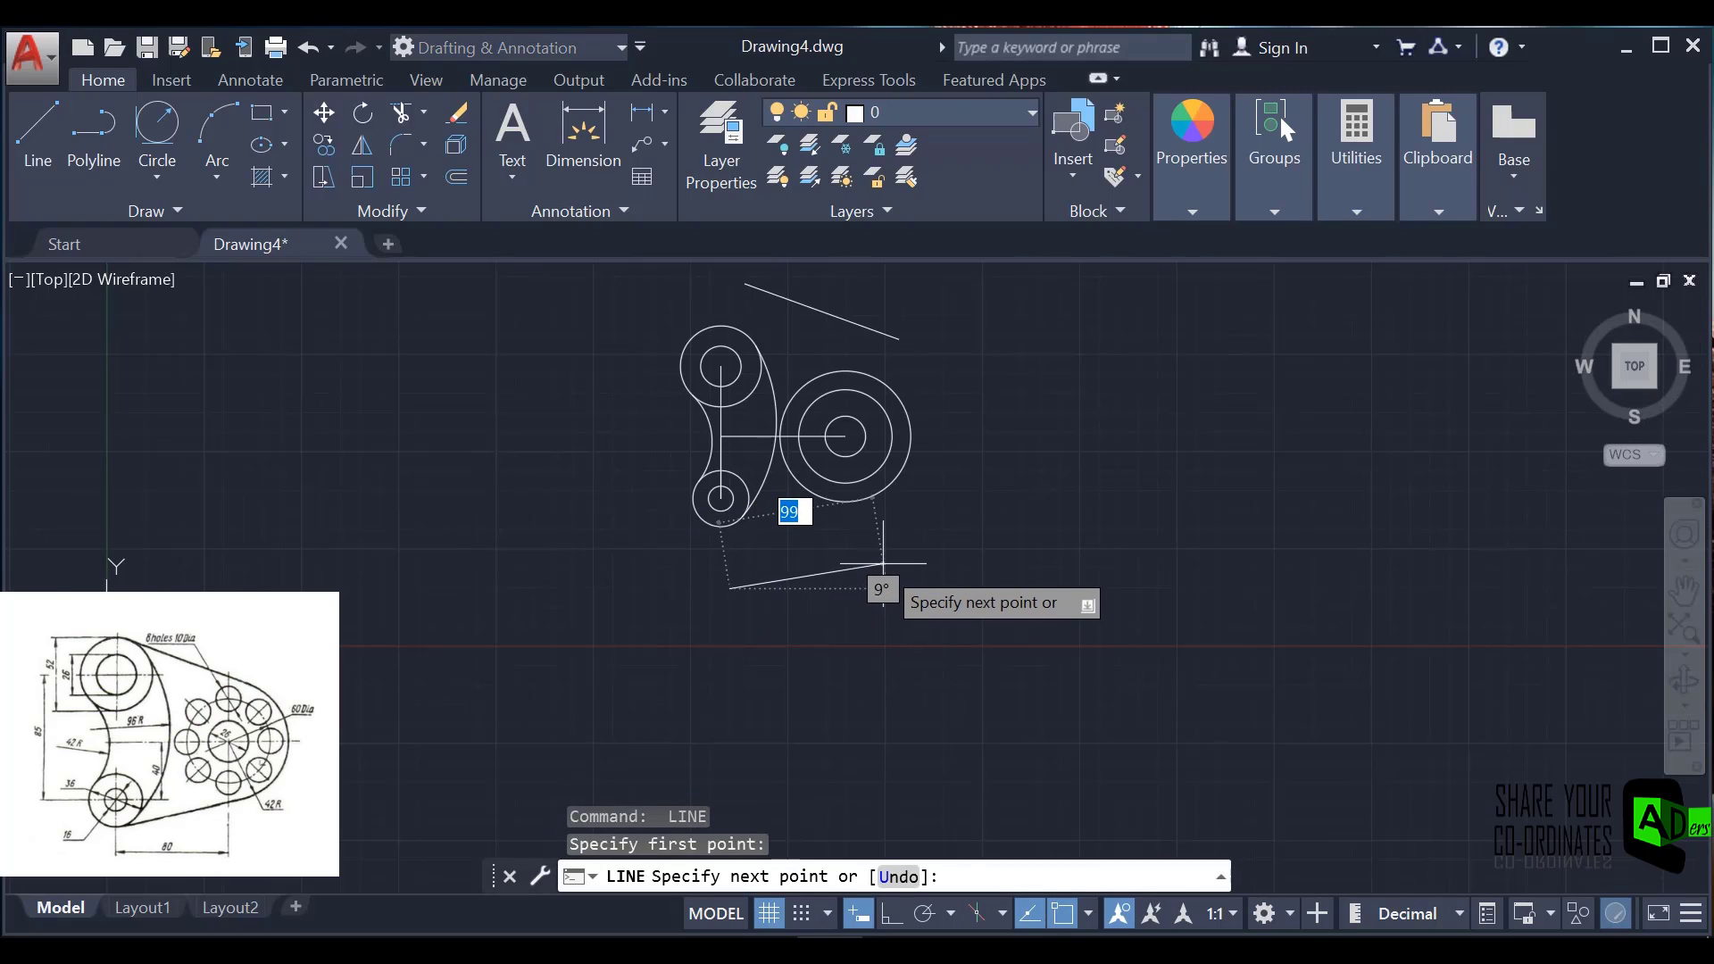
click(887, 548)
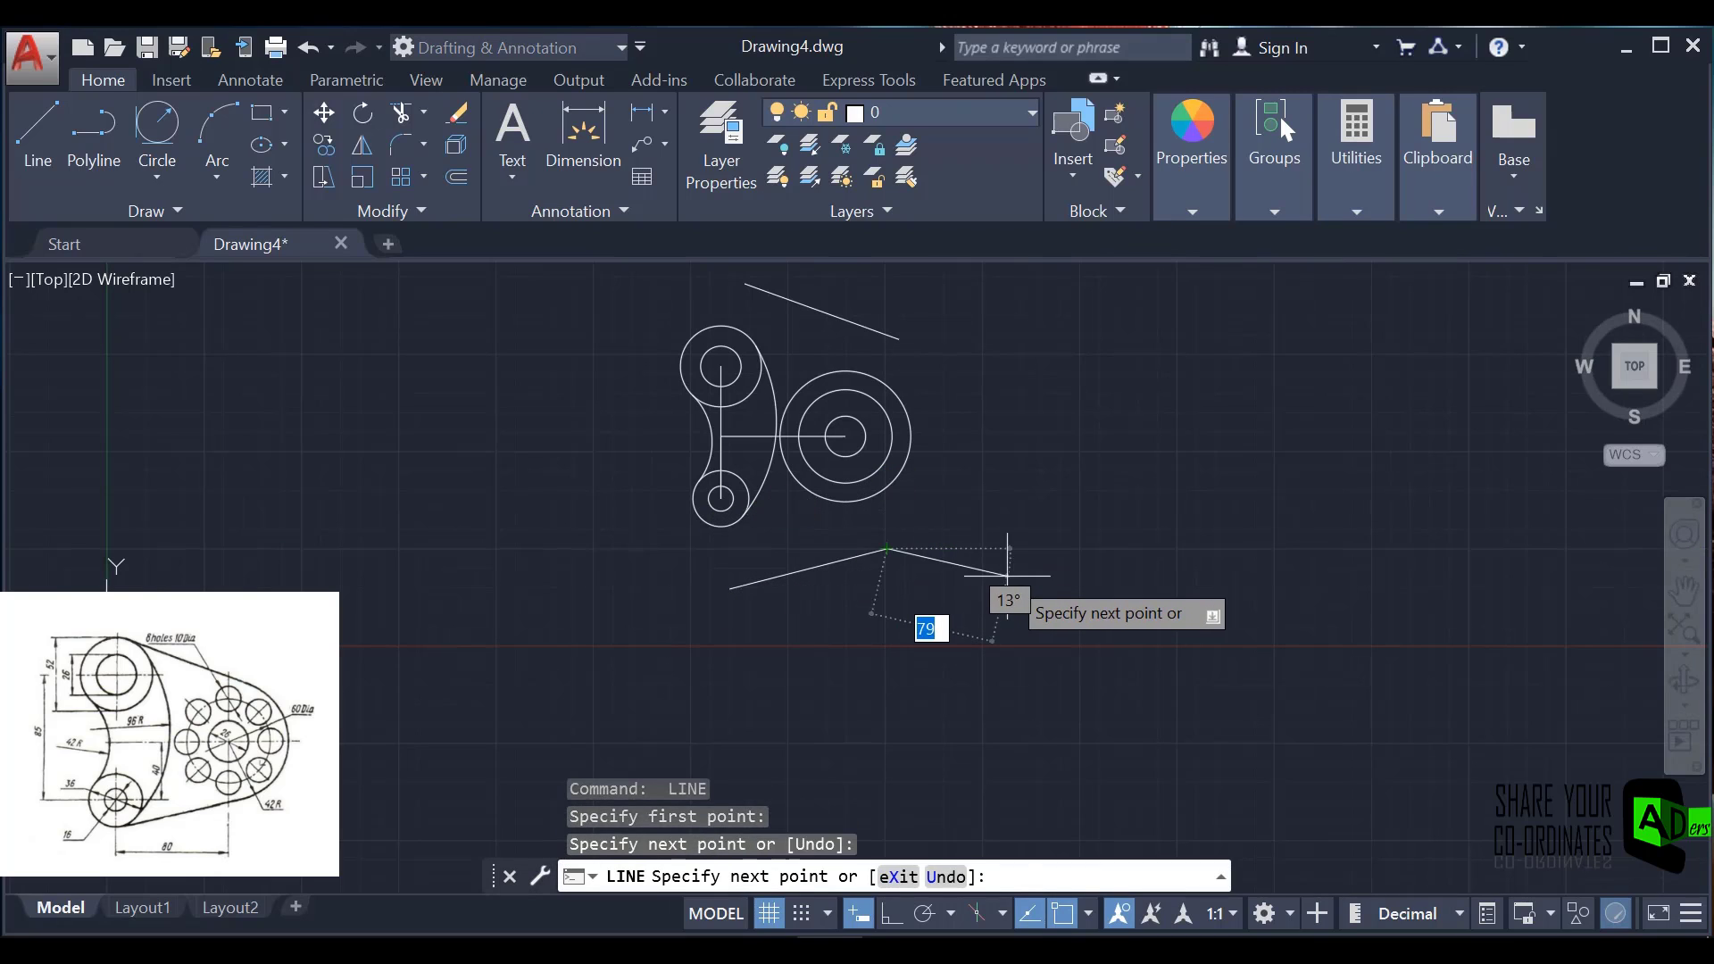
key(Escape)
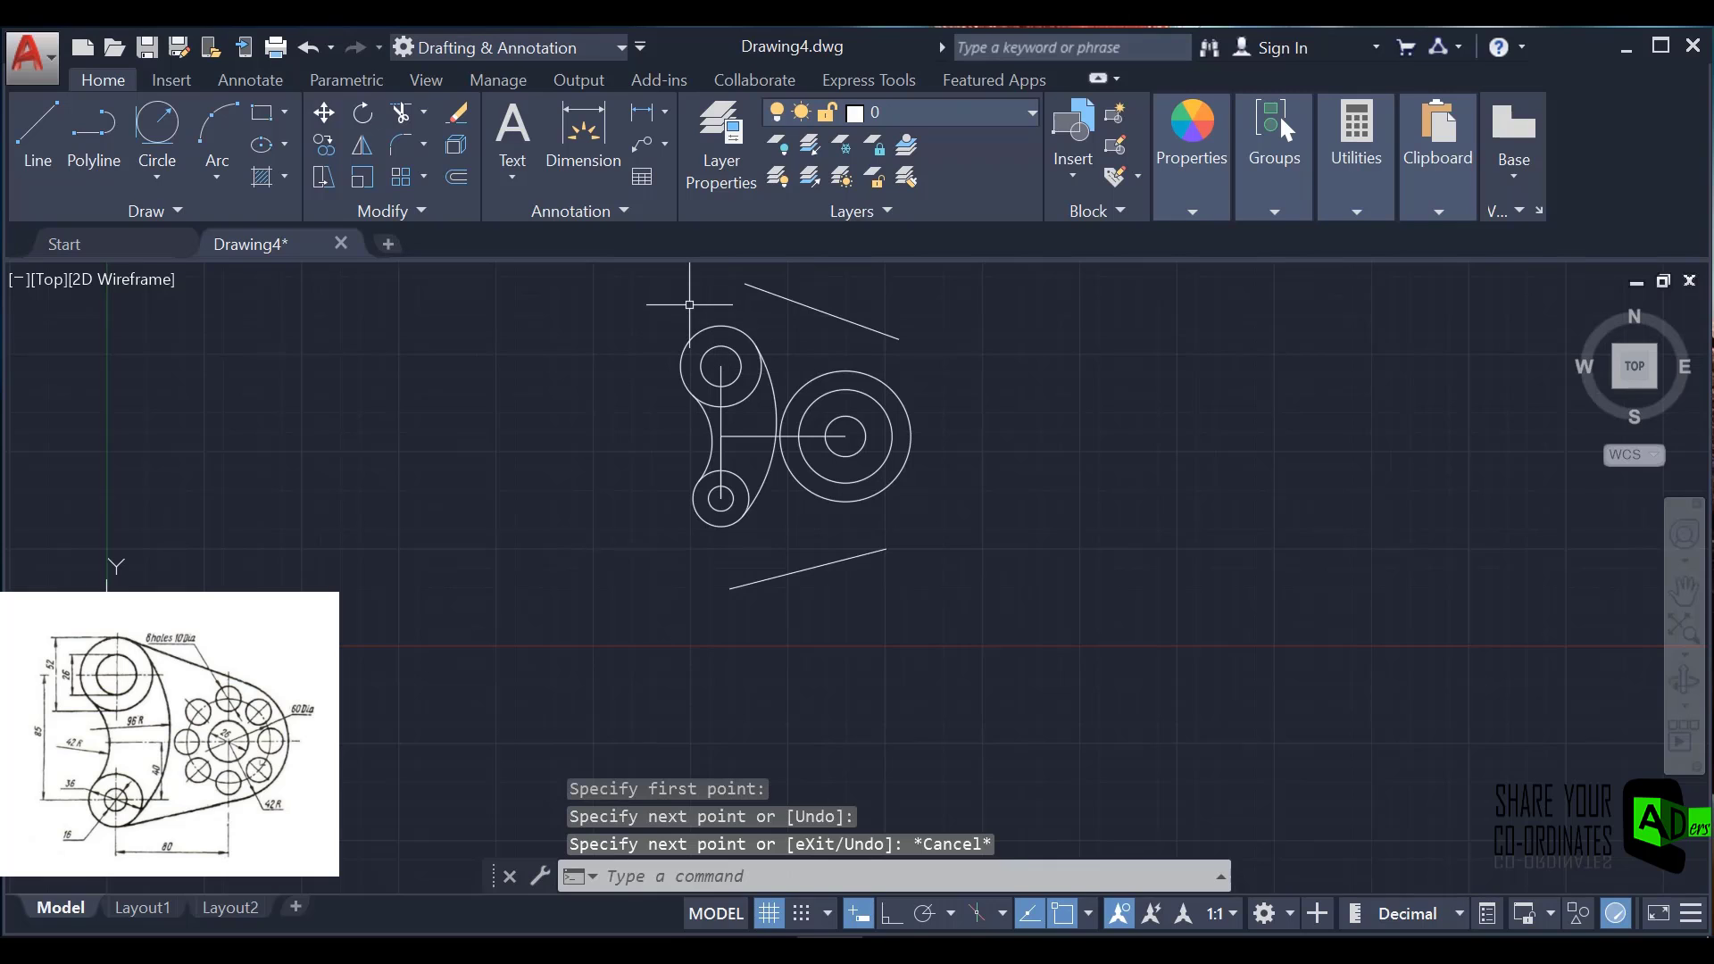
- Turn off the Nearest object snap
scroll(689, 305, down, 1)
mouse_move(688, 304)
middle_down()
mouse_move(657, 489)
mouse_move(665, 408)
middle_up()
scroll(679, 474, up, 2)
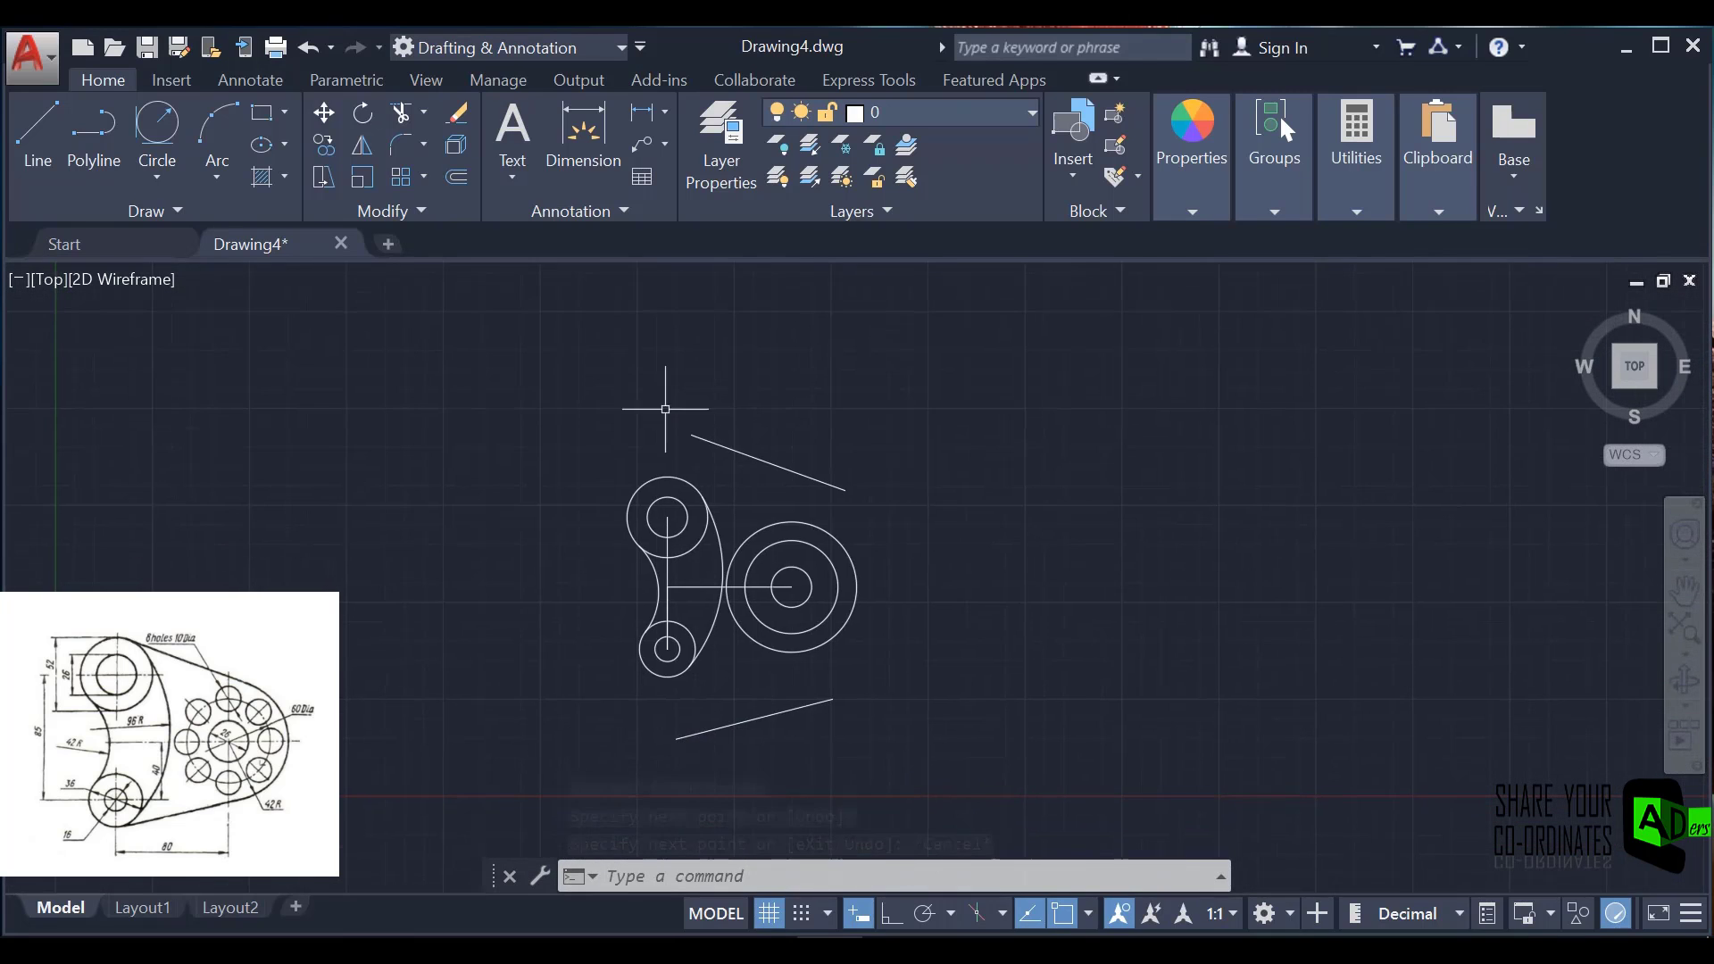
click(1088, 913)
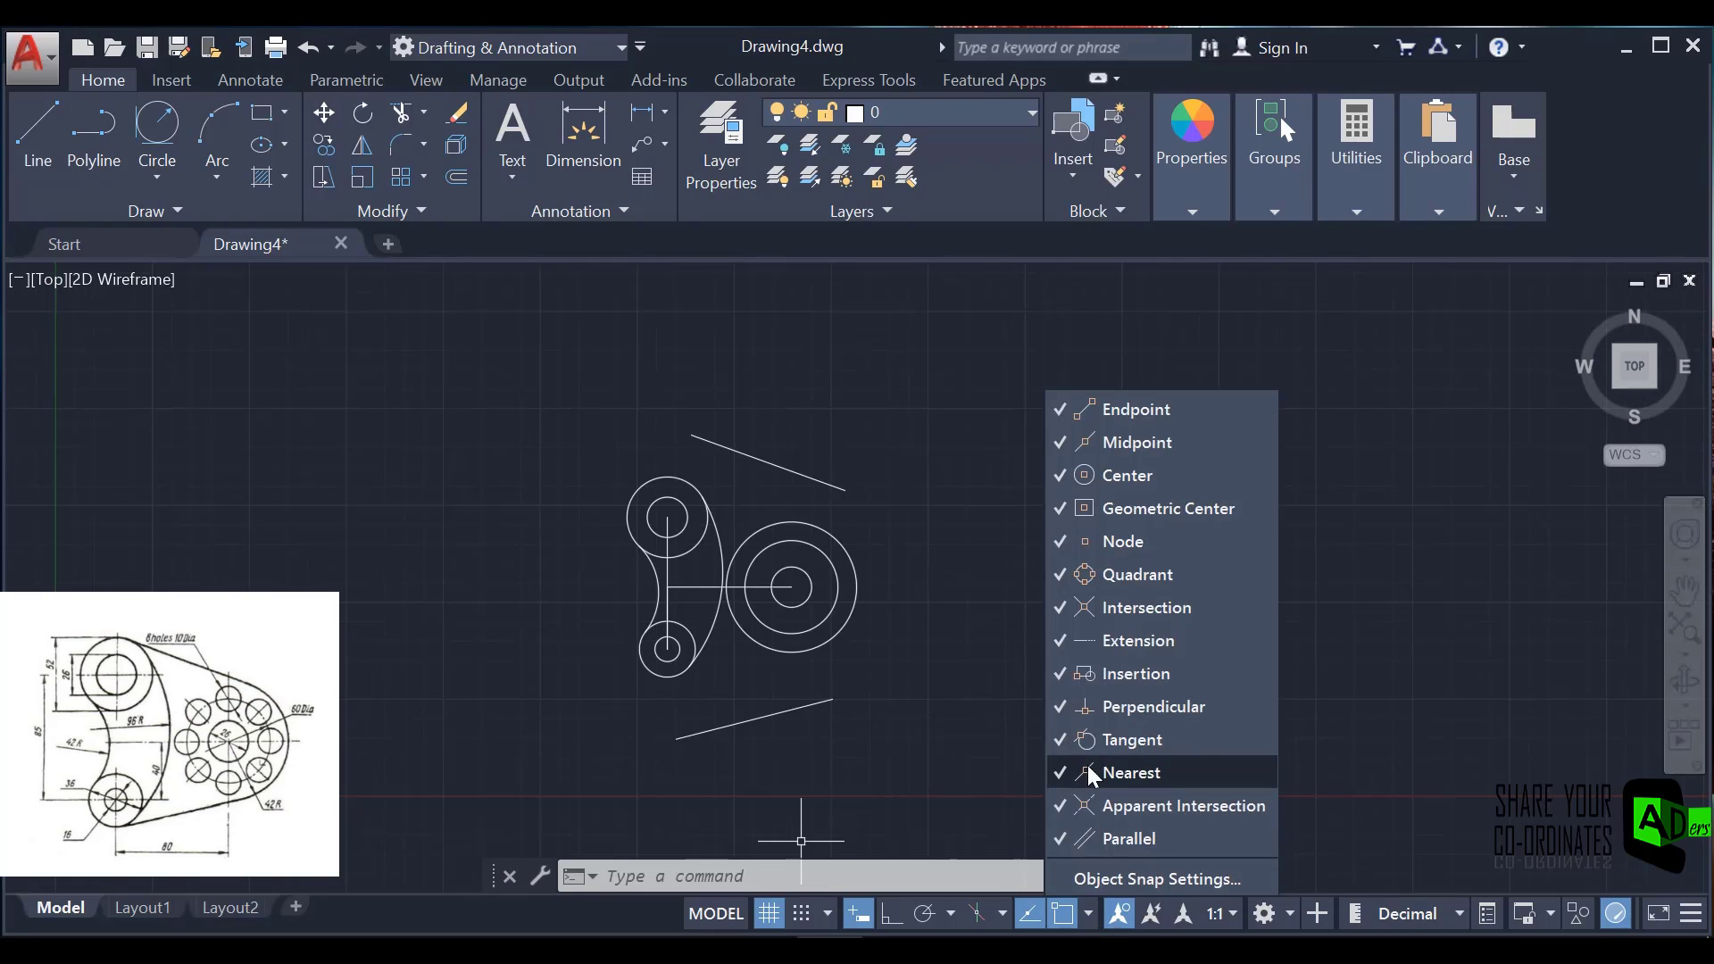
click(1053, 770)
click(973, 754)
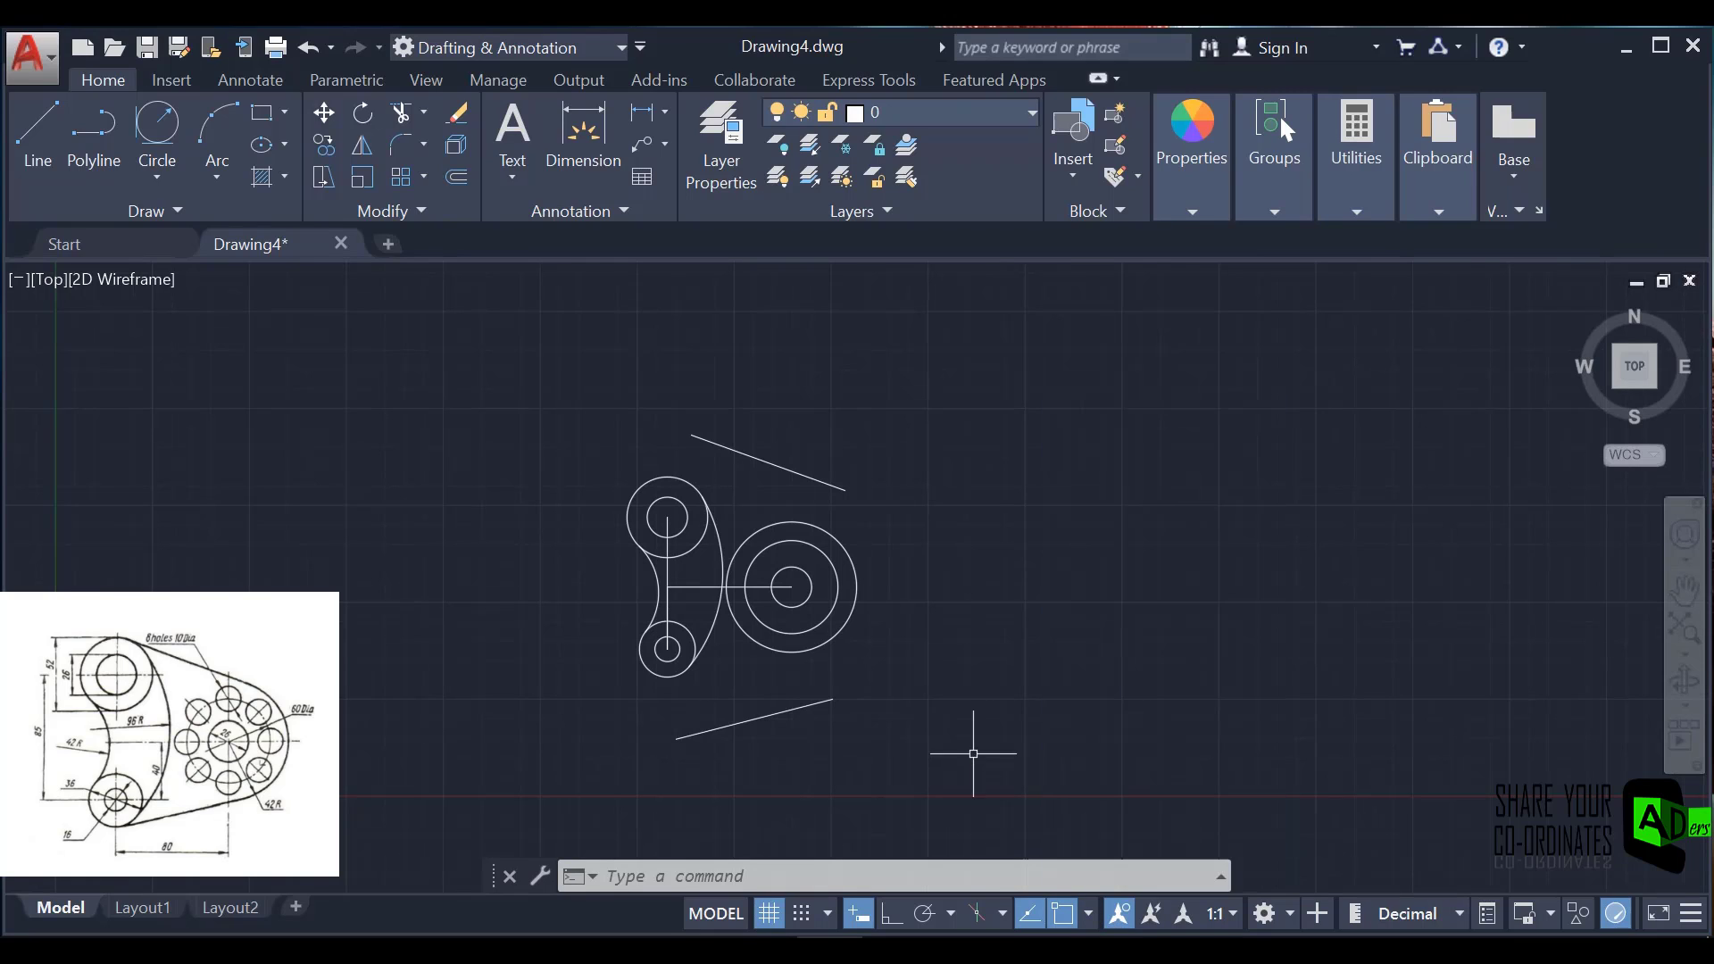
- Stretch the upper sloping line's ends to tangent points on the upper 52 mm circle and the 42 mm radius circle
click(706, 438)
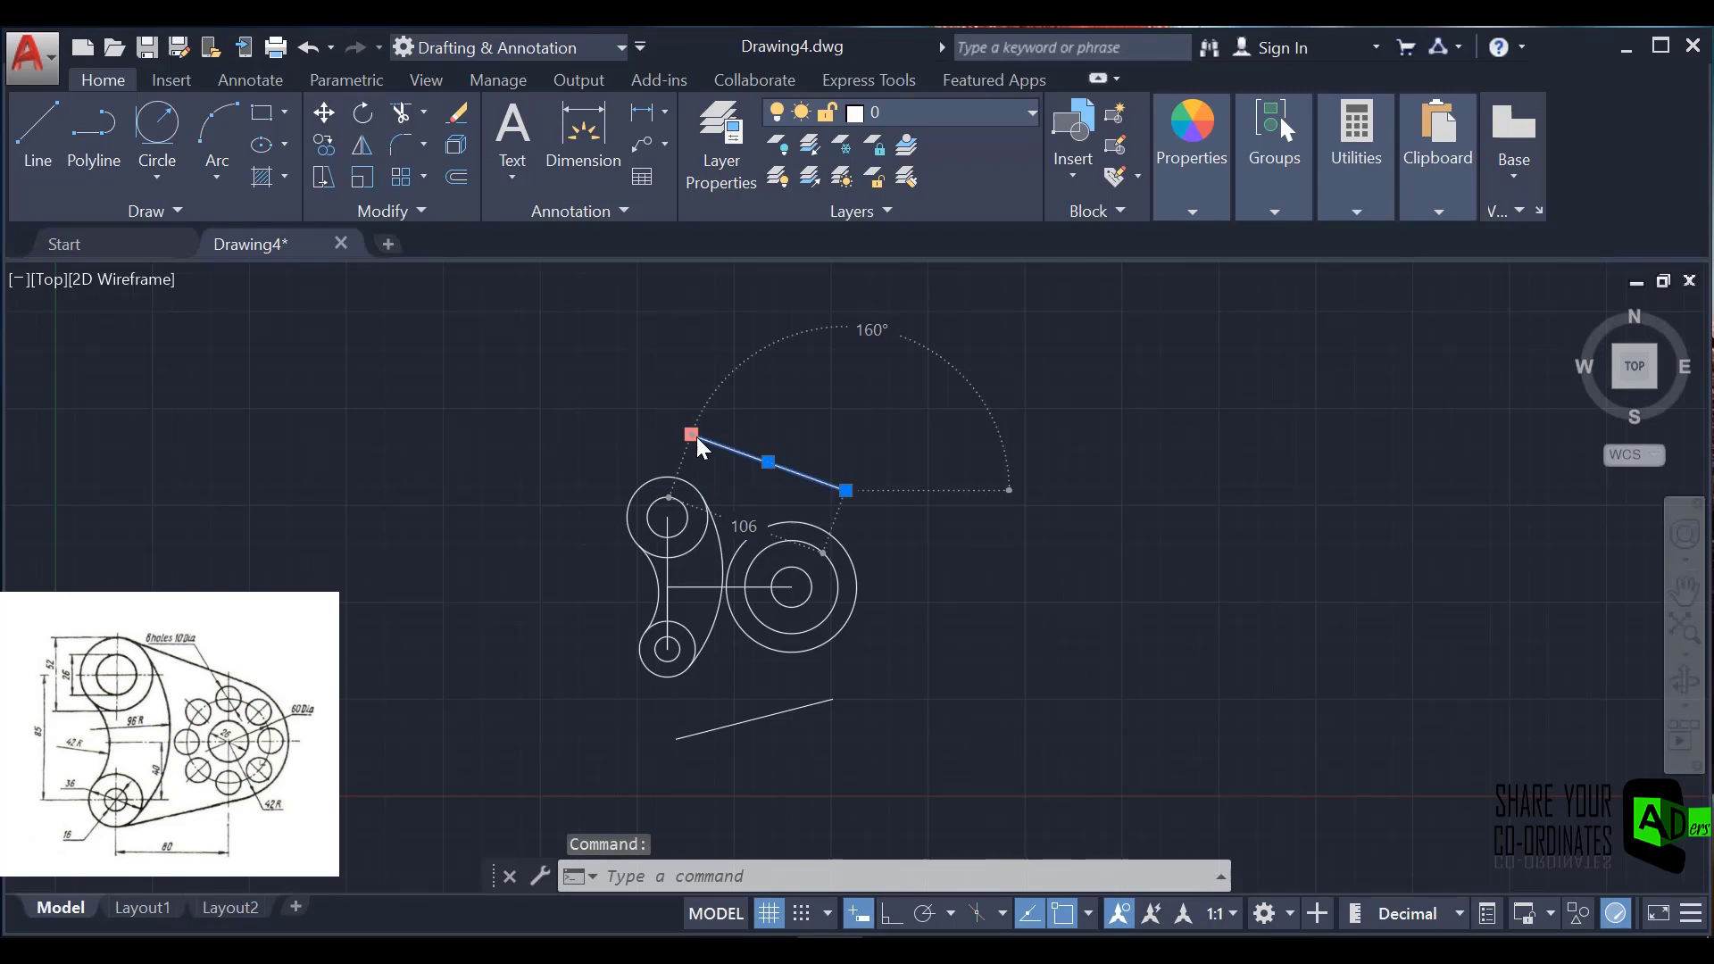
click(695, 438)
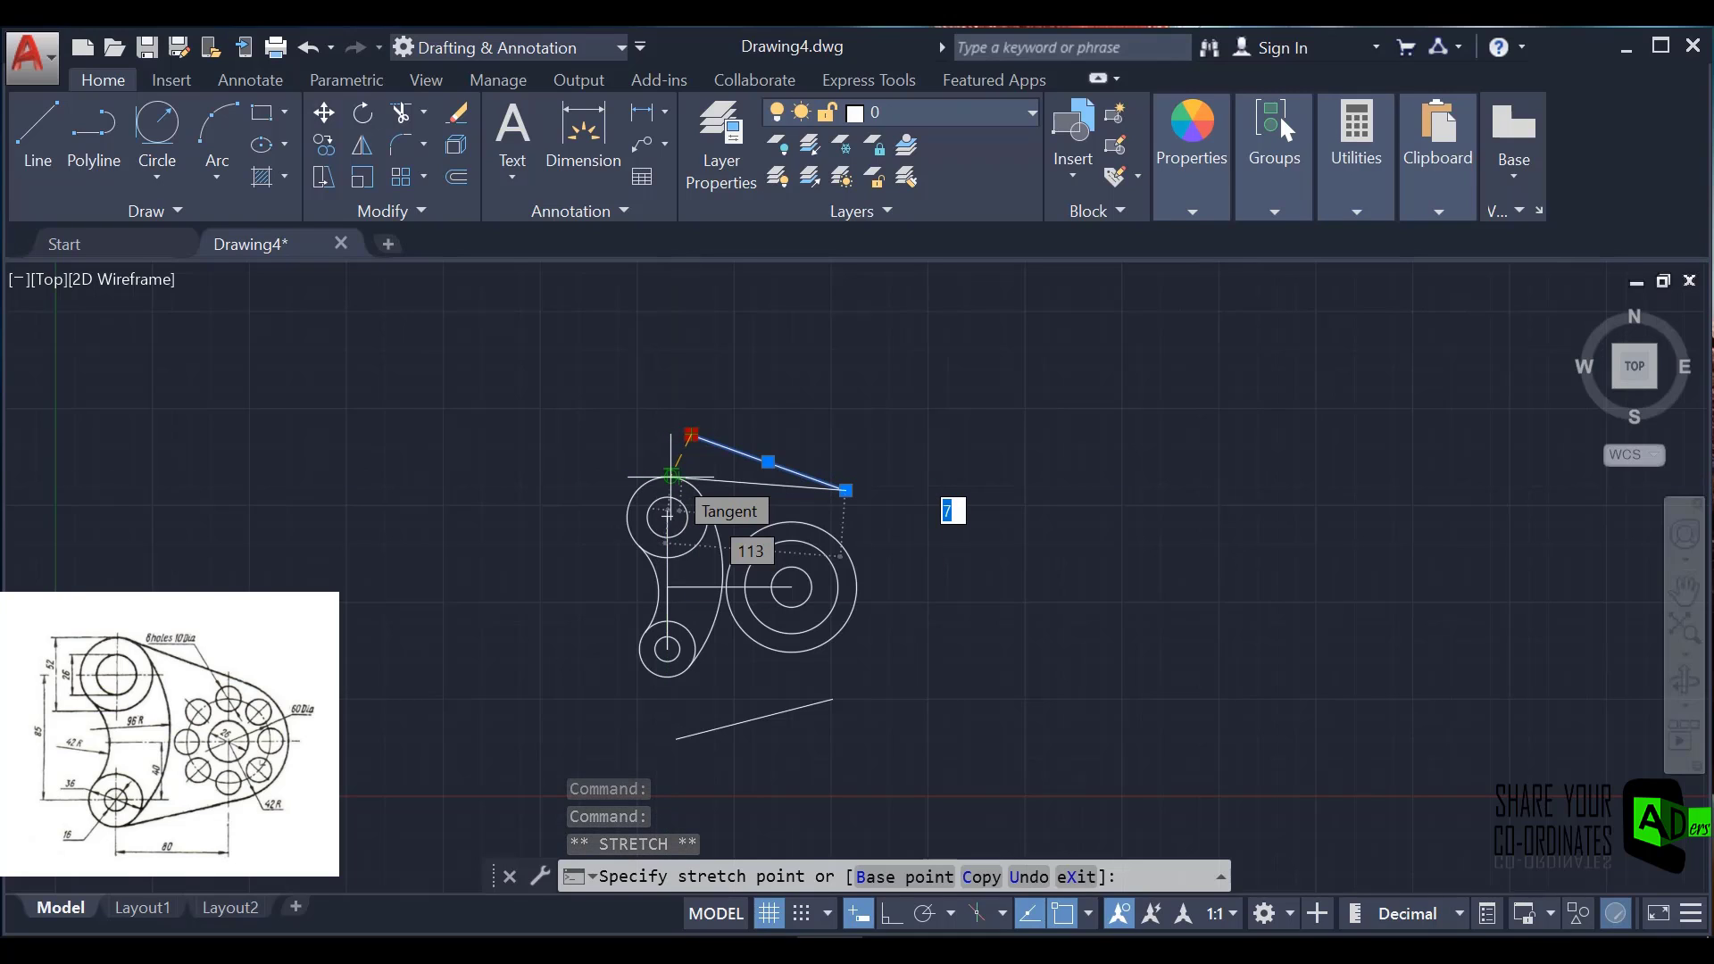
click(671, 477)
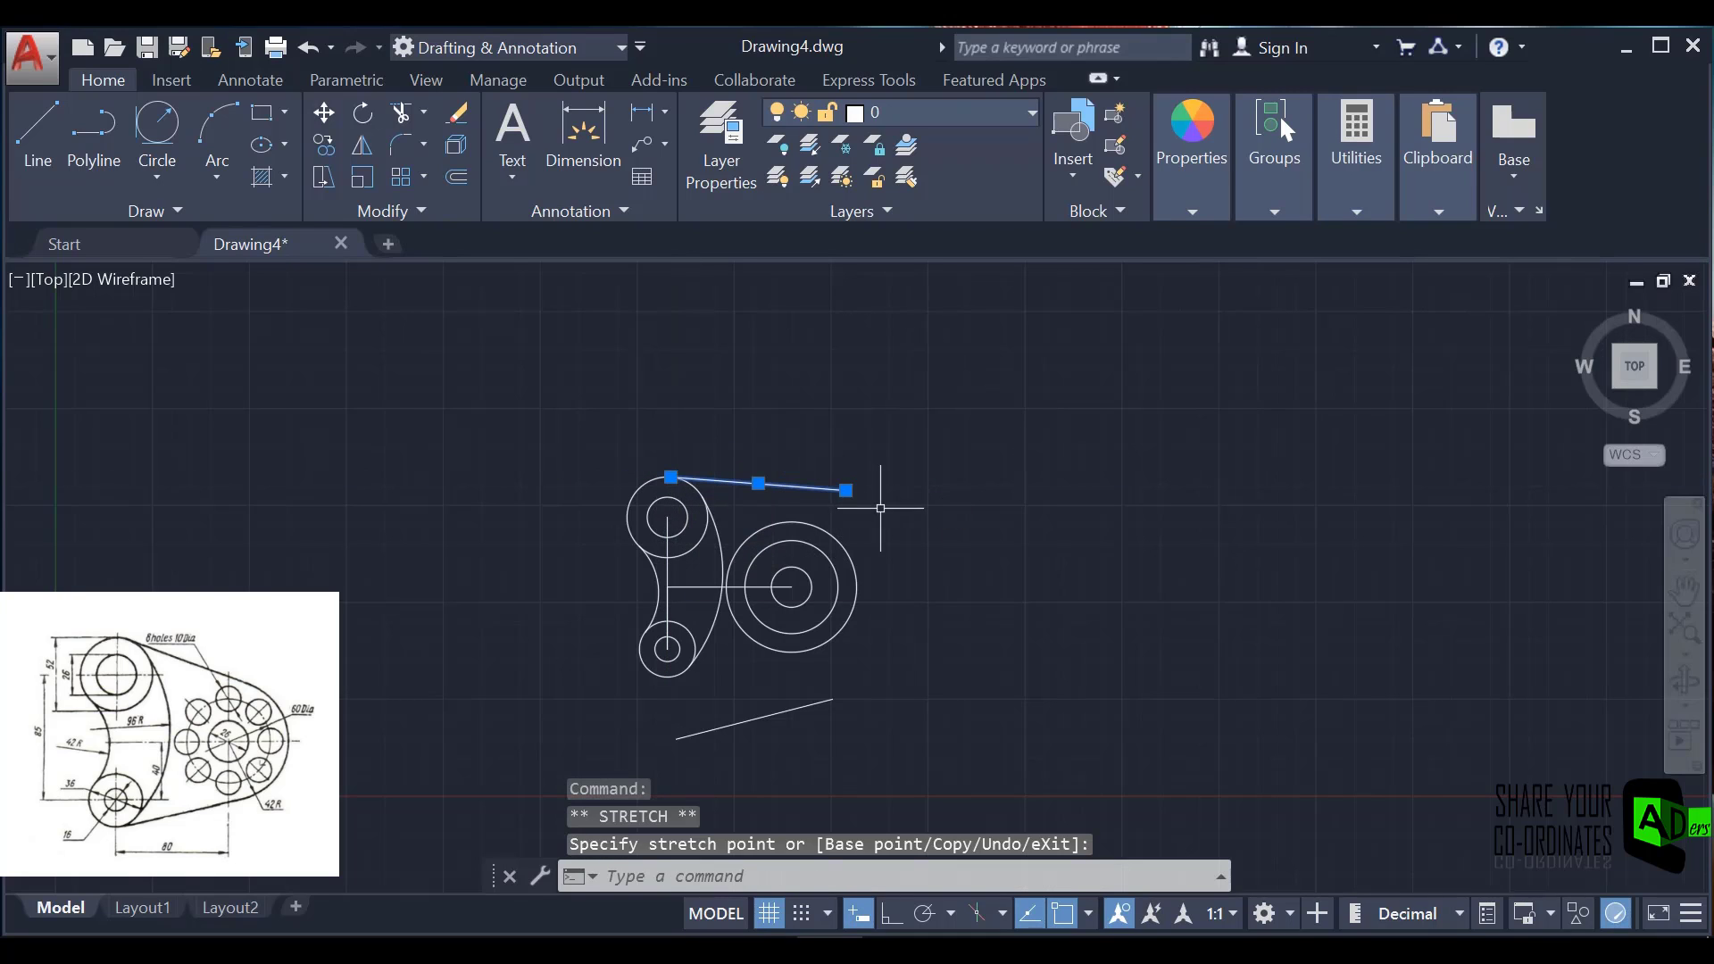
click(846, 490)
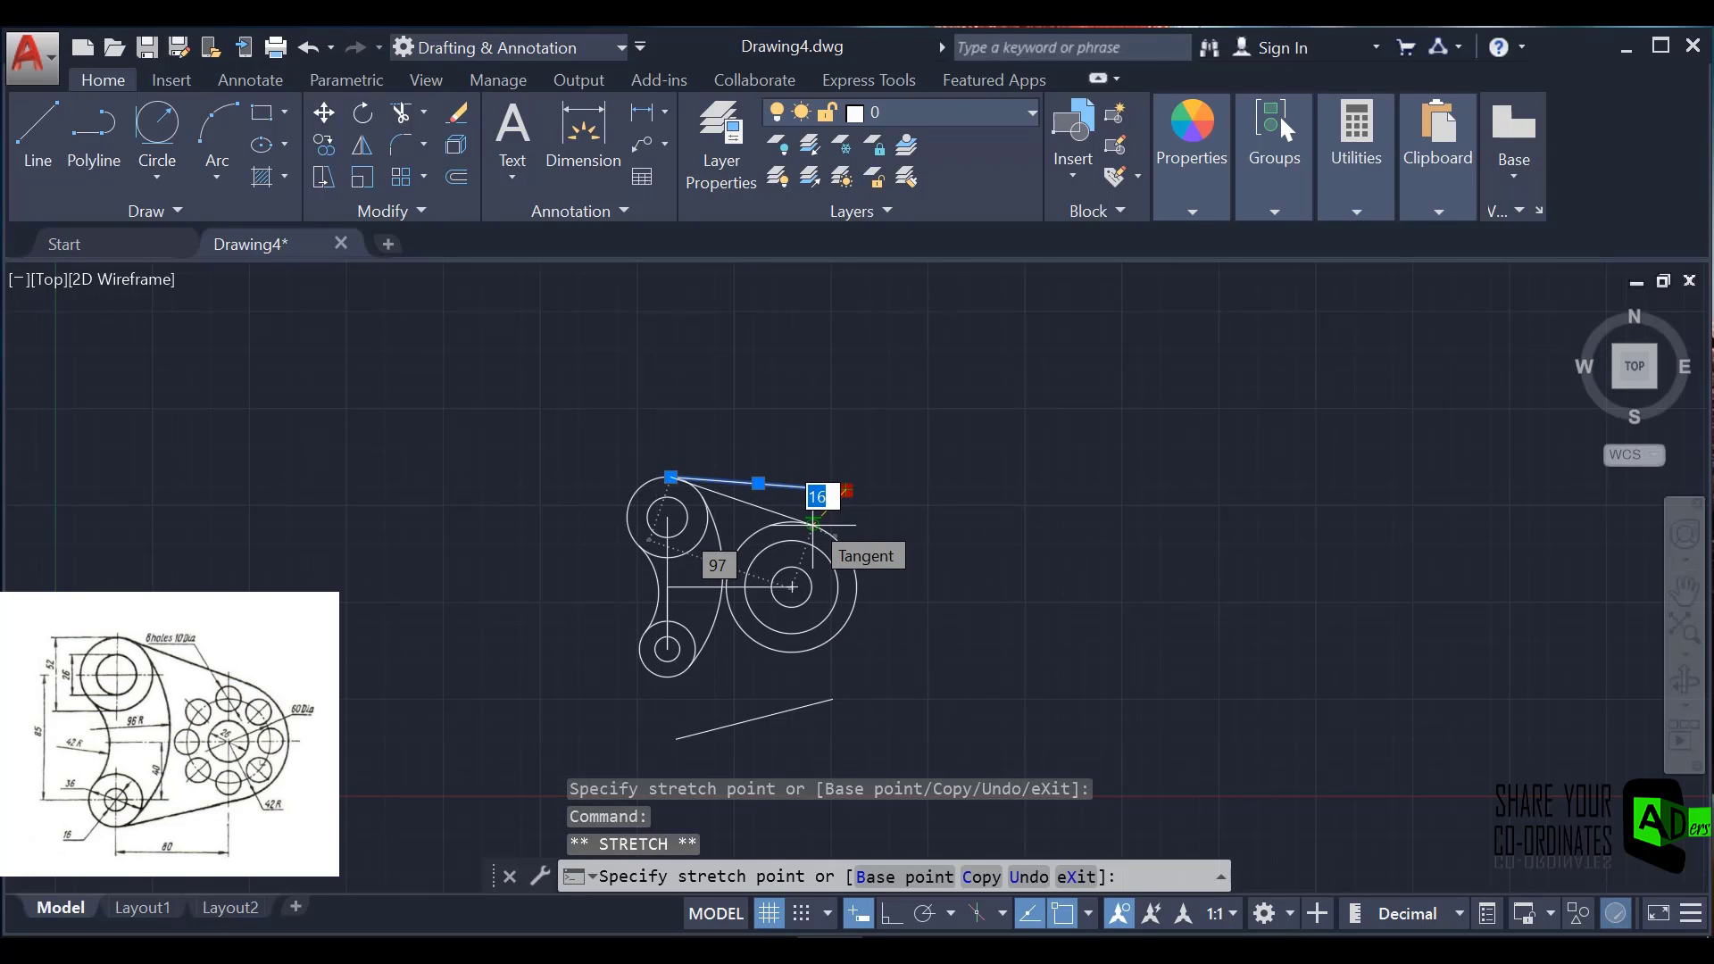
click(813, 521)
key(Escape)
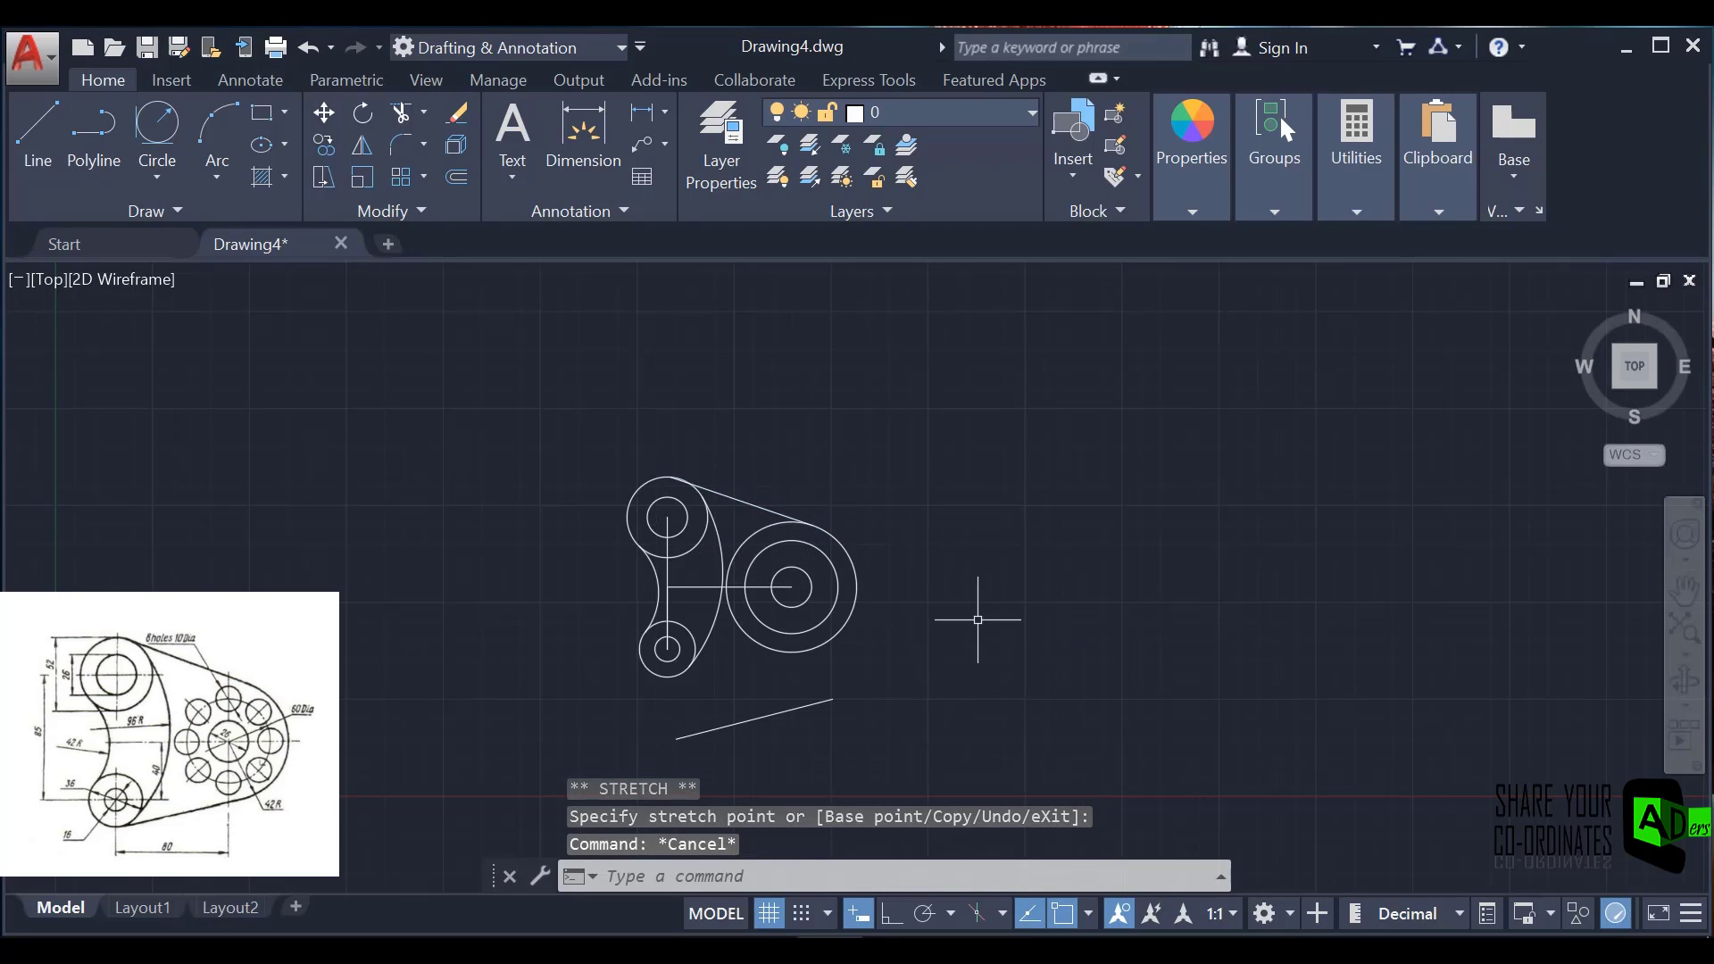
- Stretch the lower sloping line's ends to tangent points on the lower 36 mm circle and the 42 mm radius circle
click(681, 738)
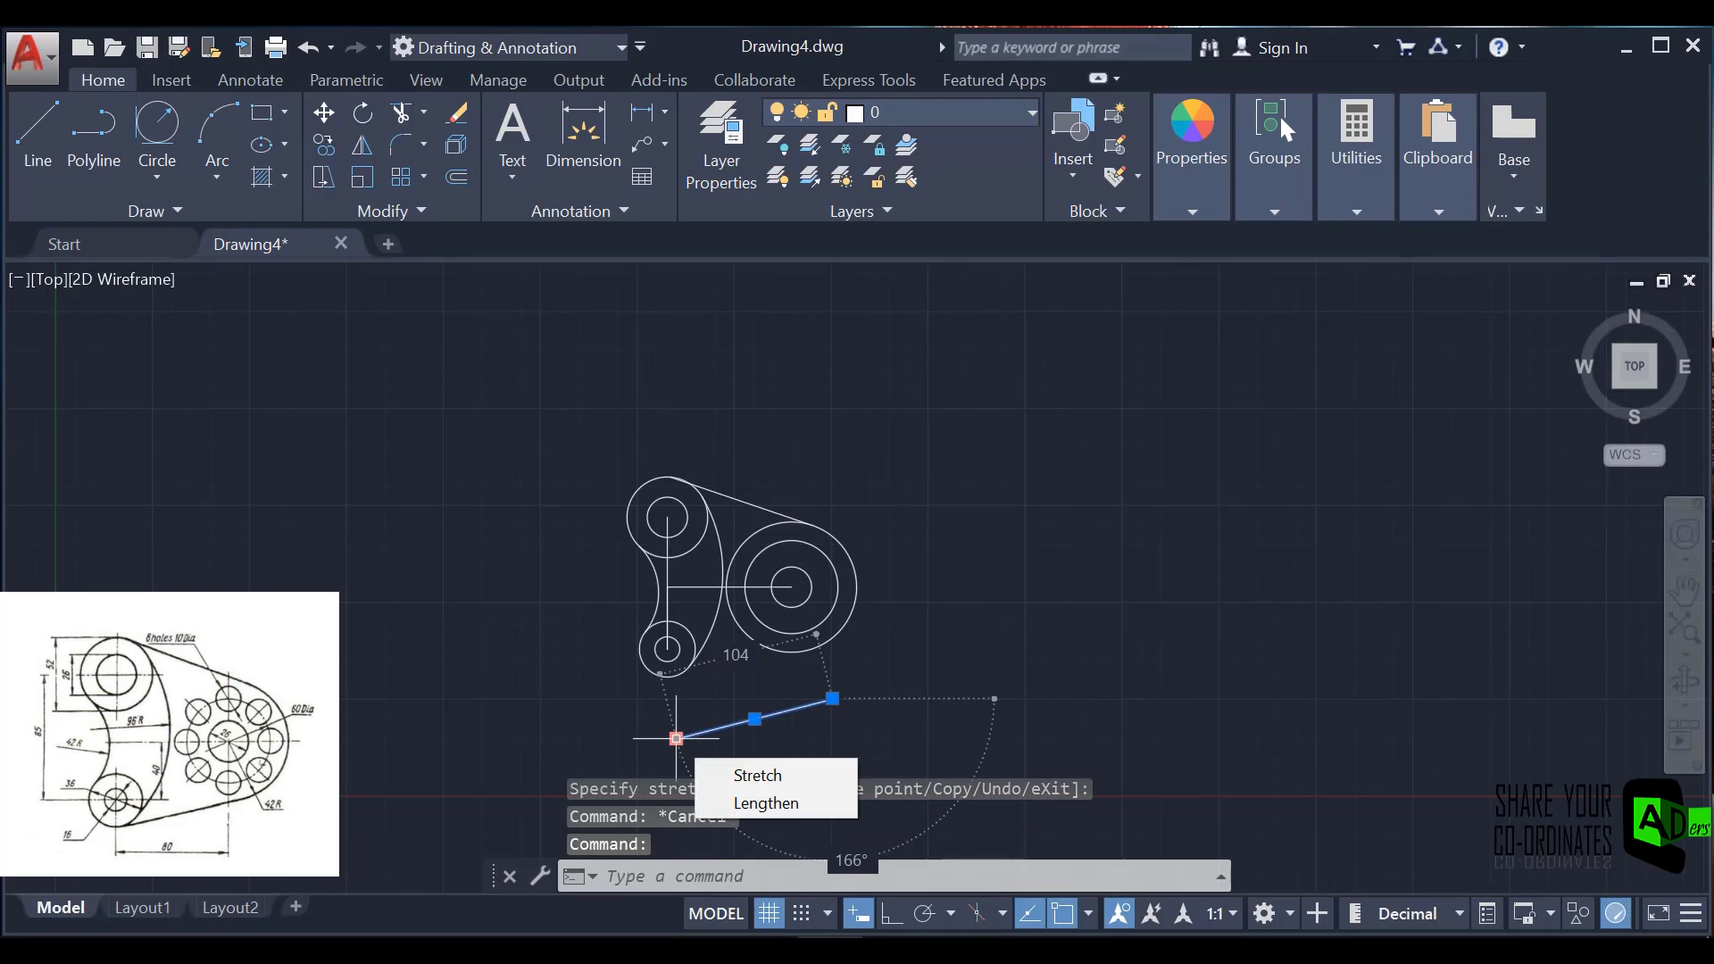
click(677, 737)
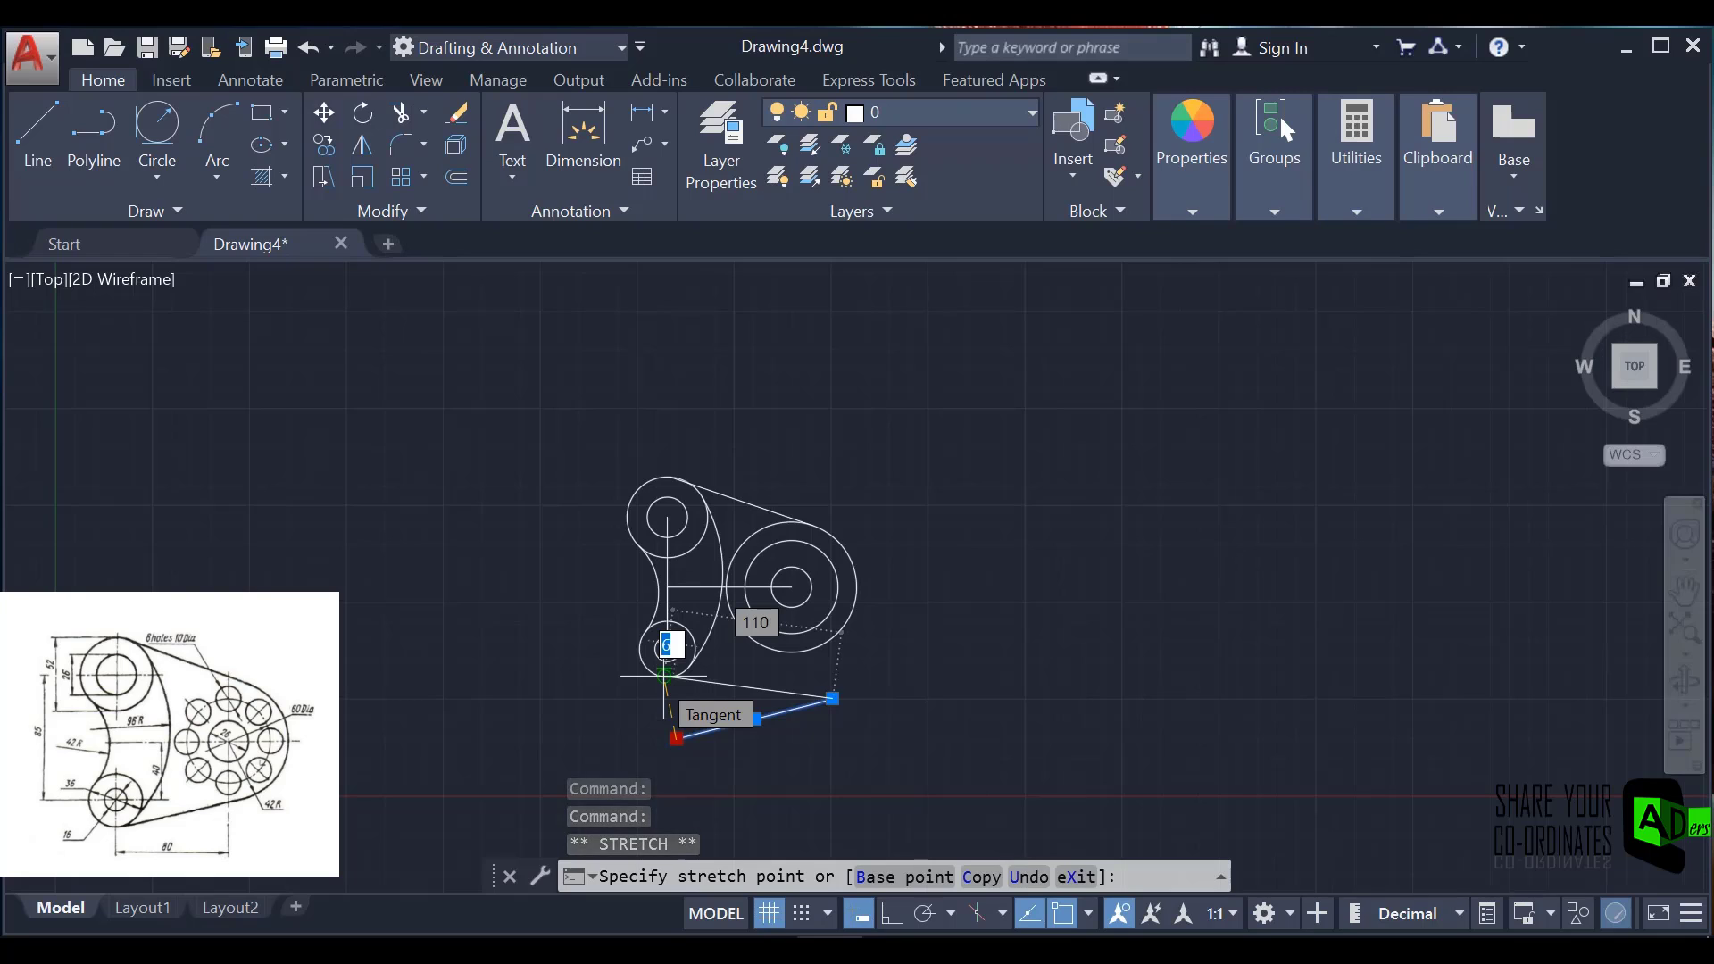
click(665, 674)
click(831, 698)
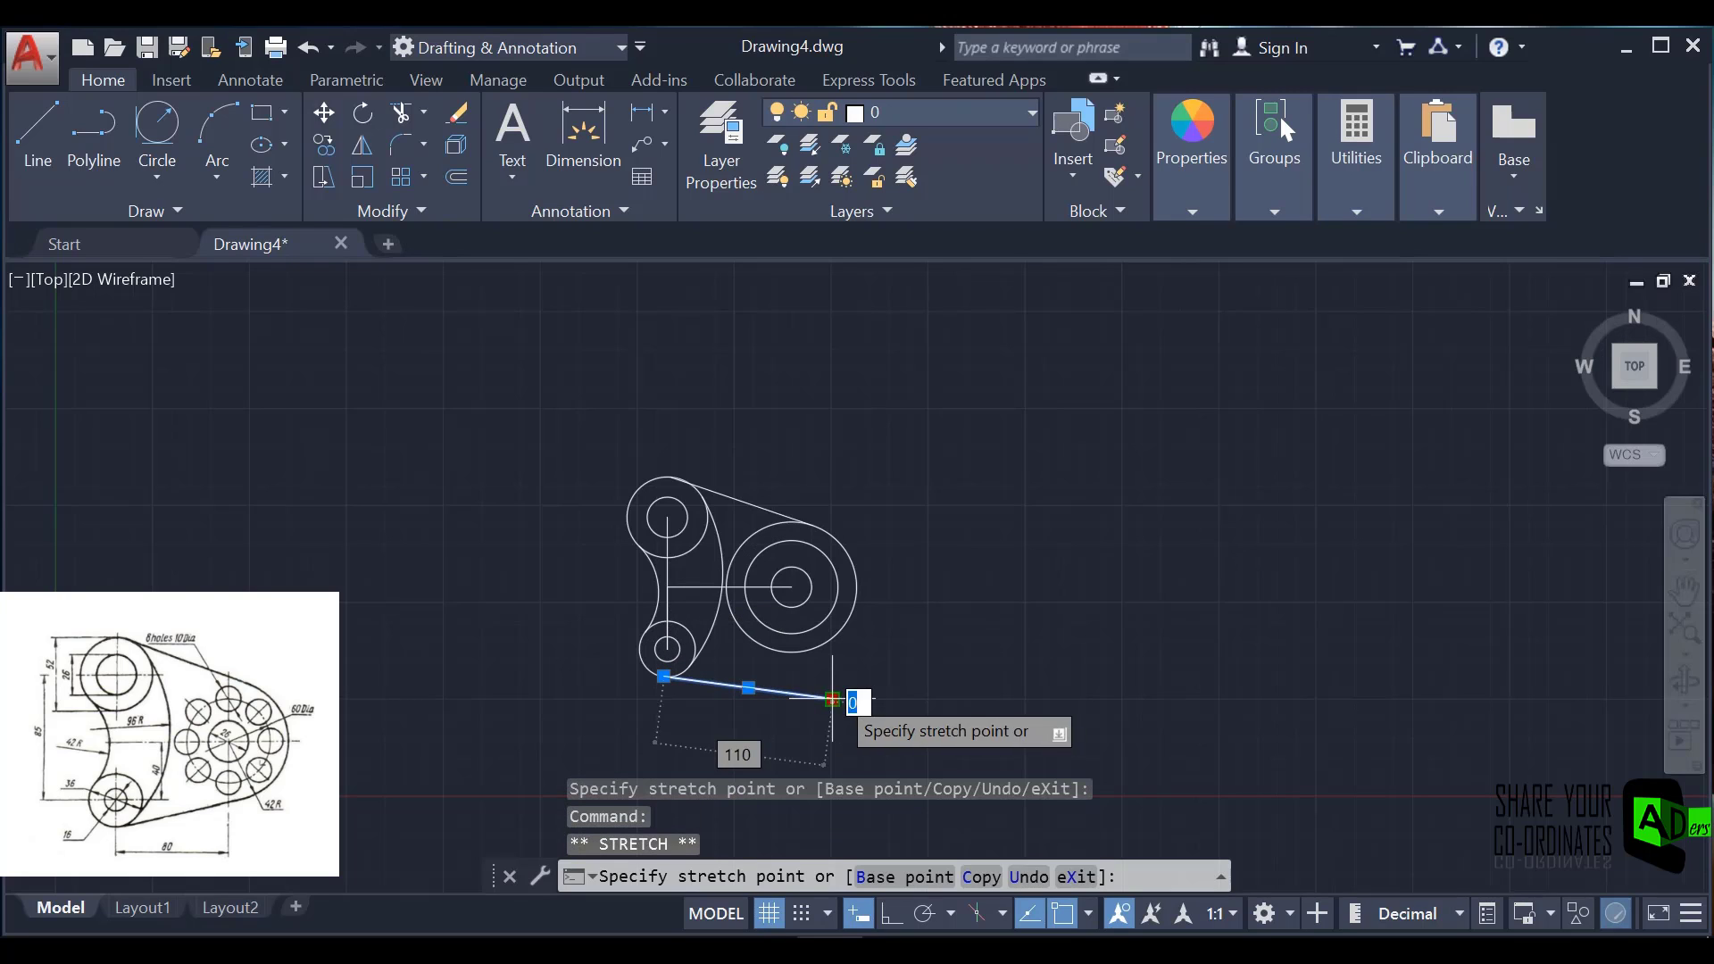
click(804, 652)
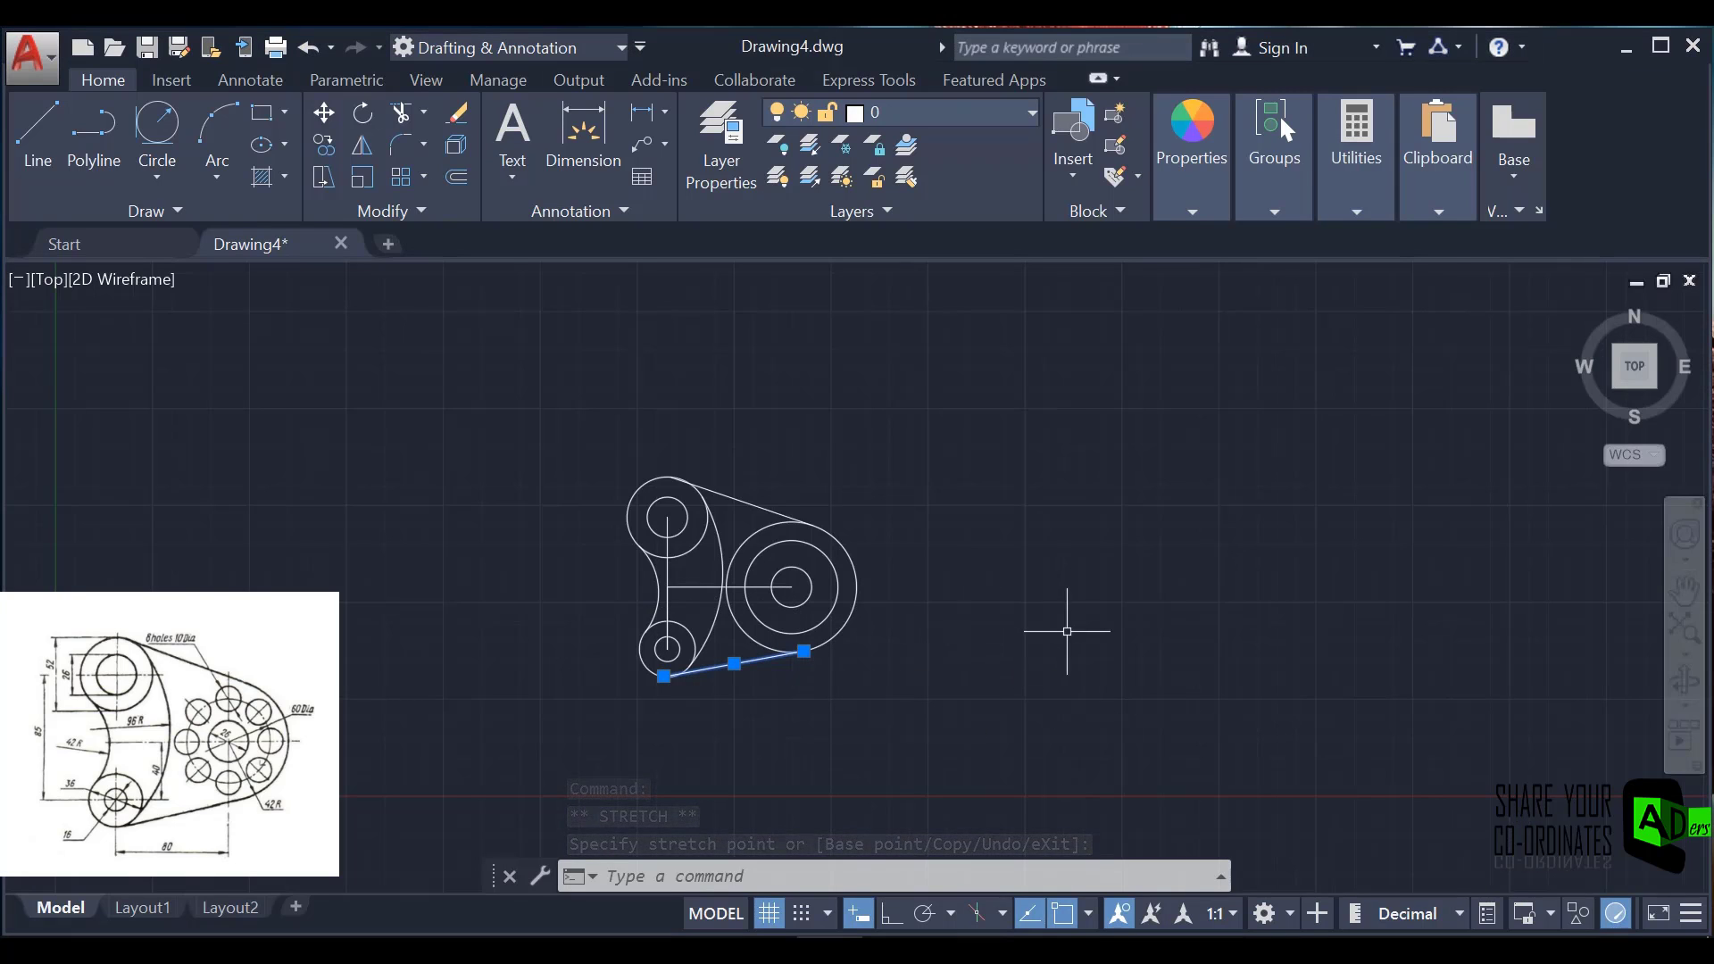
click(1009, 596)
key(Escape)
key(Escape)
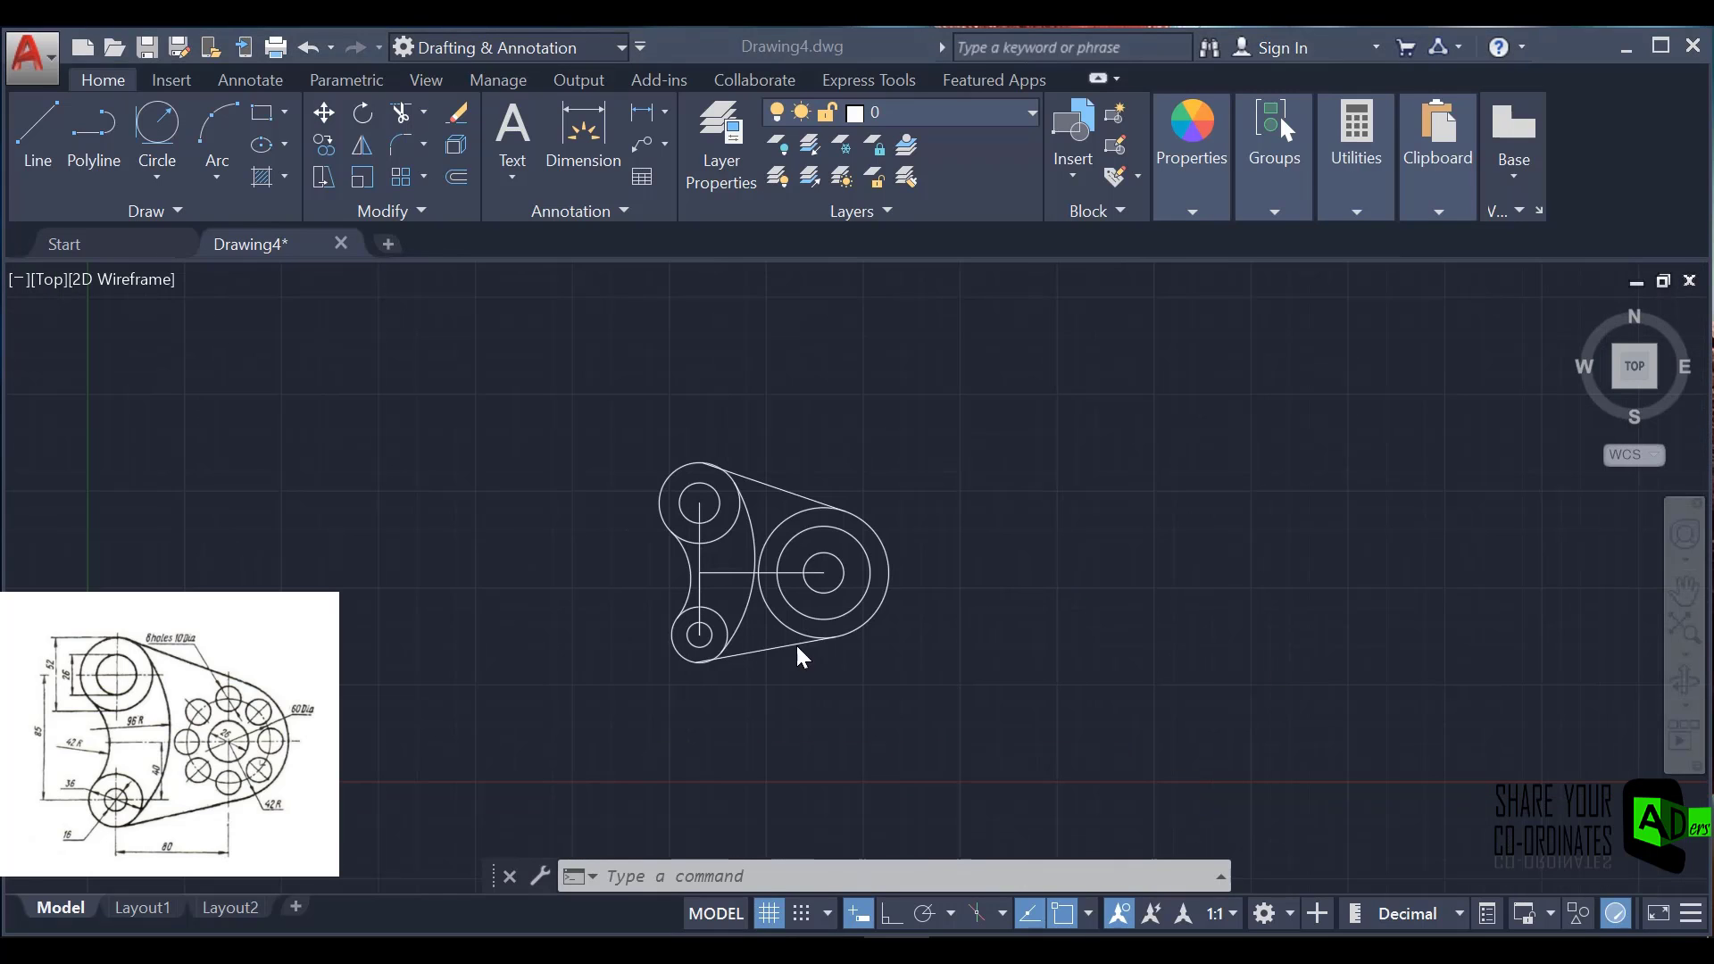
- Trim the 42 mm radius circle's inner arc between the tangent lines and the horizontal centre line outside the 60 mm circle
scroll(773, 634, up, 3)
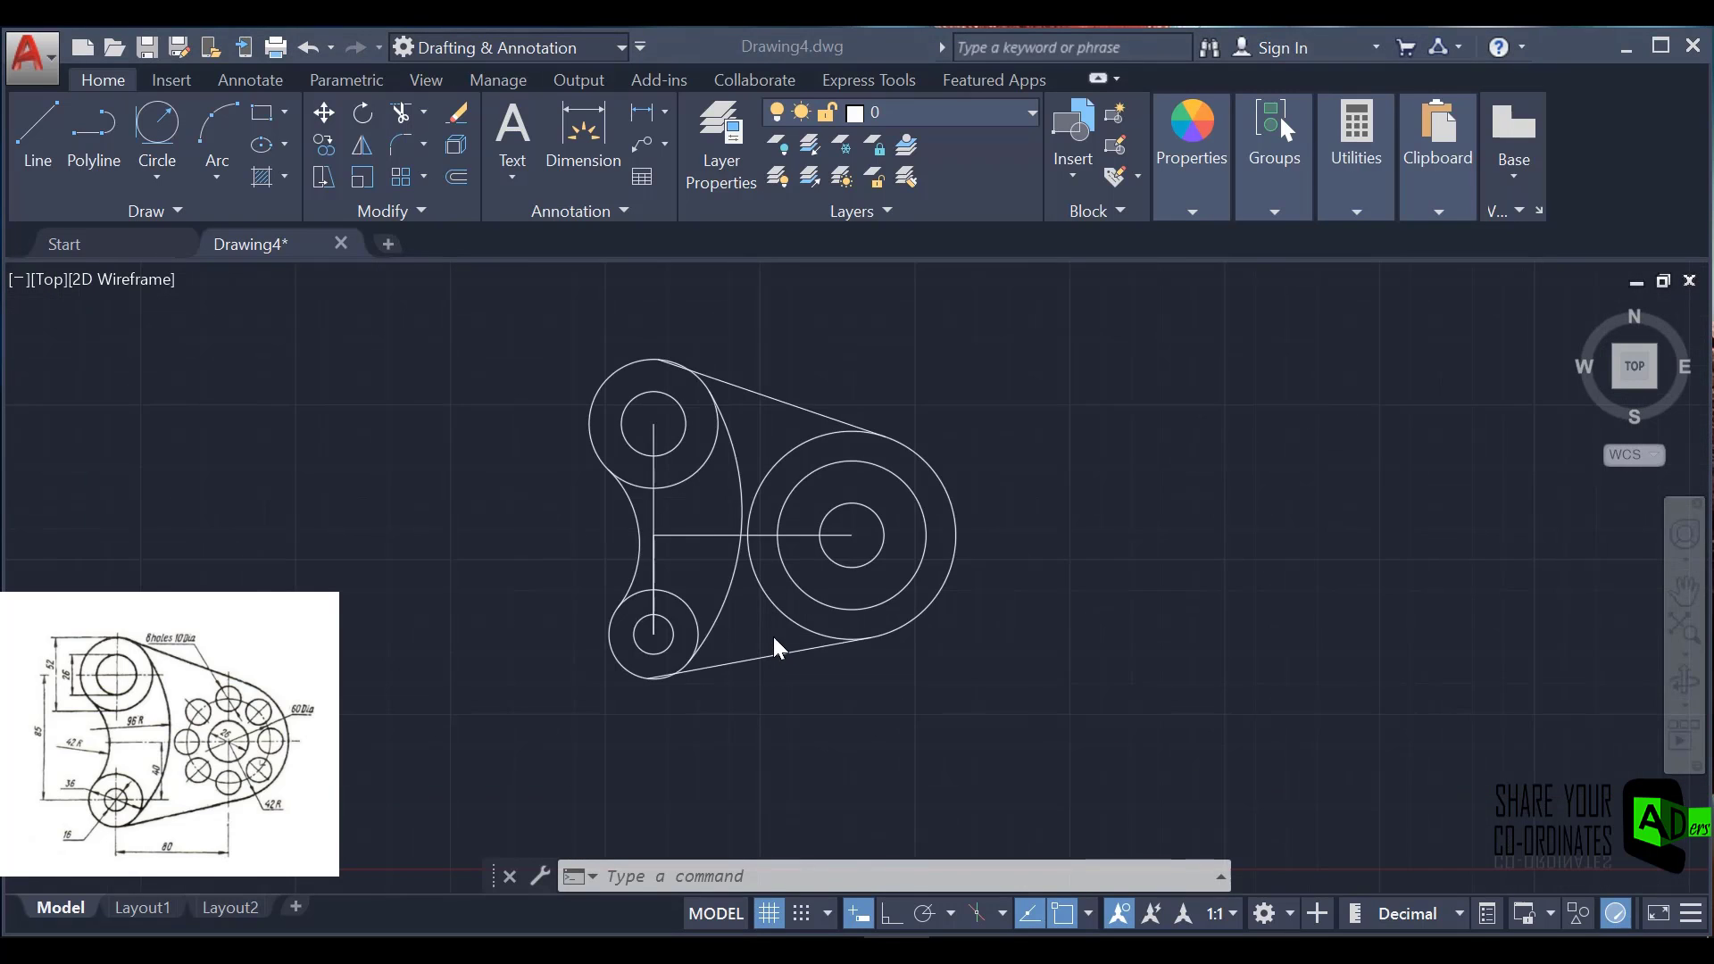
scroll(661, 582, down, 3)
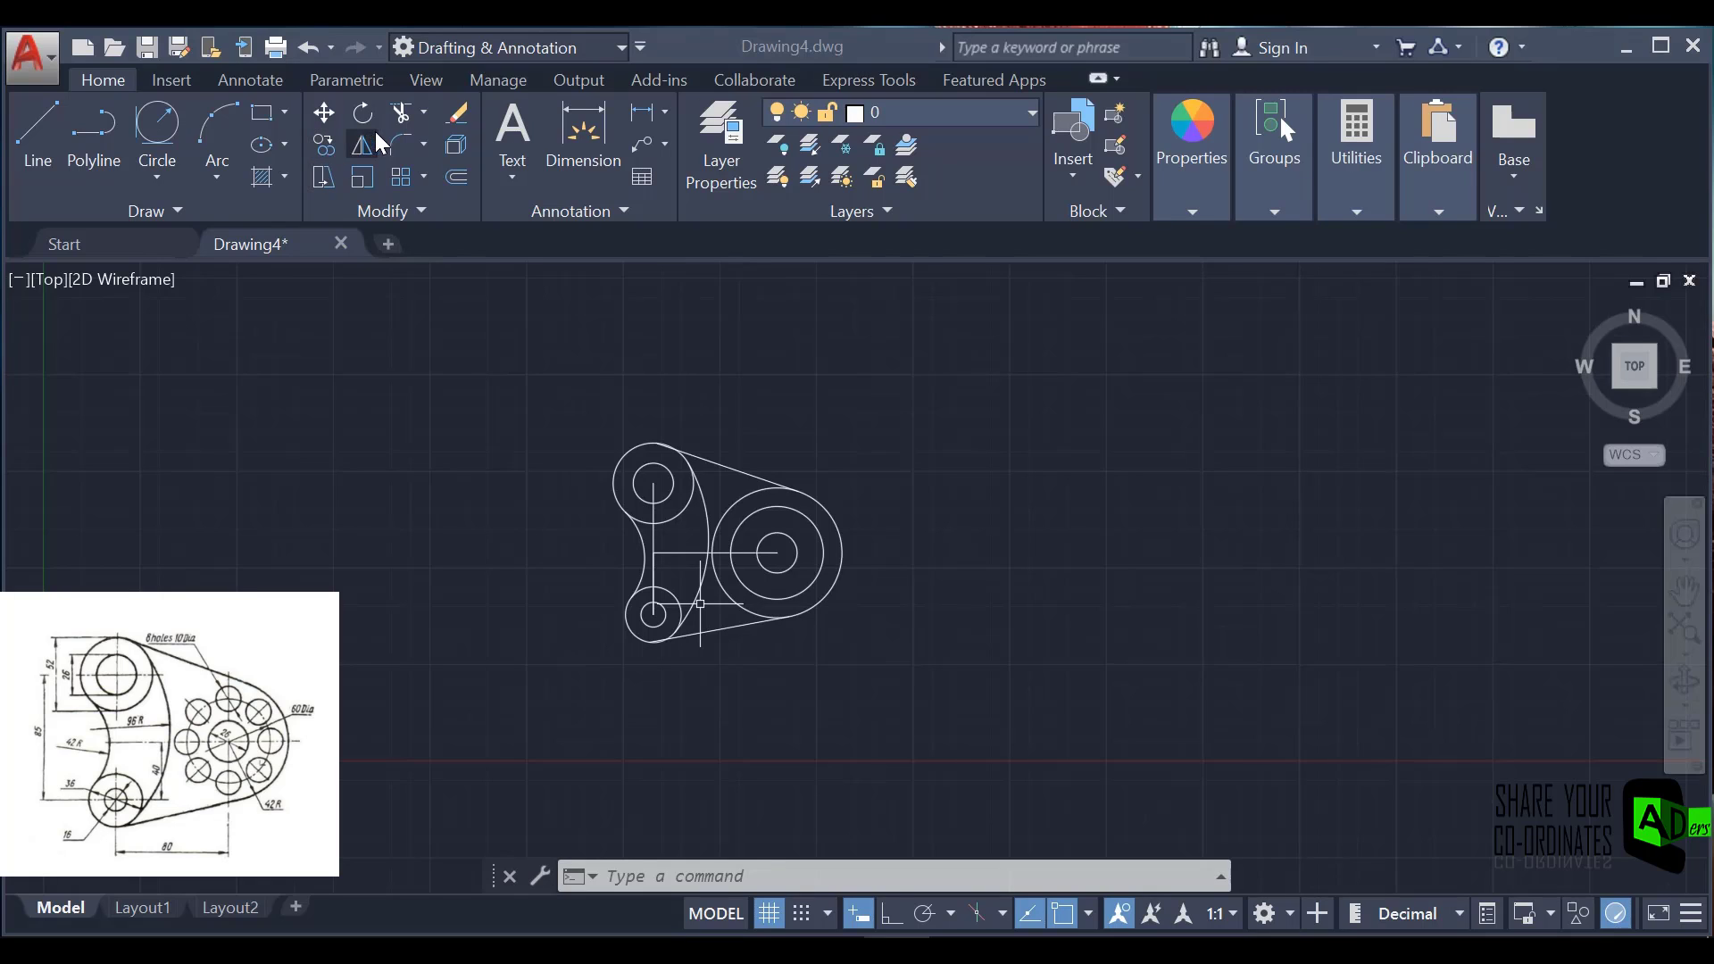
click(425, 109)
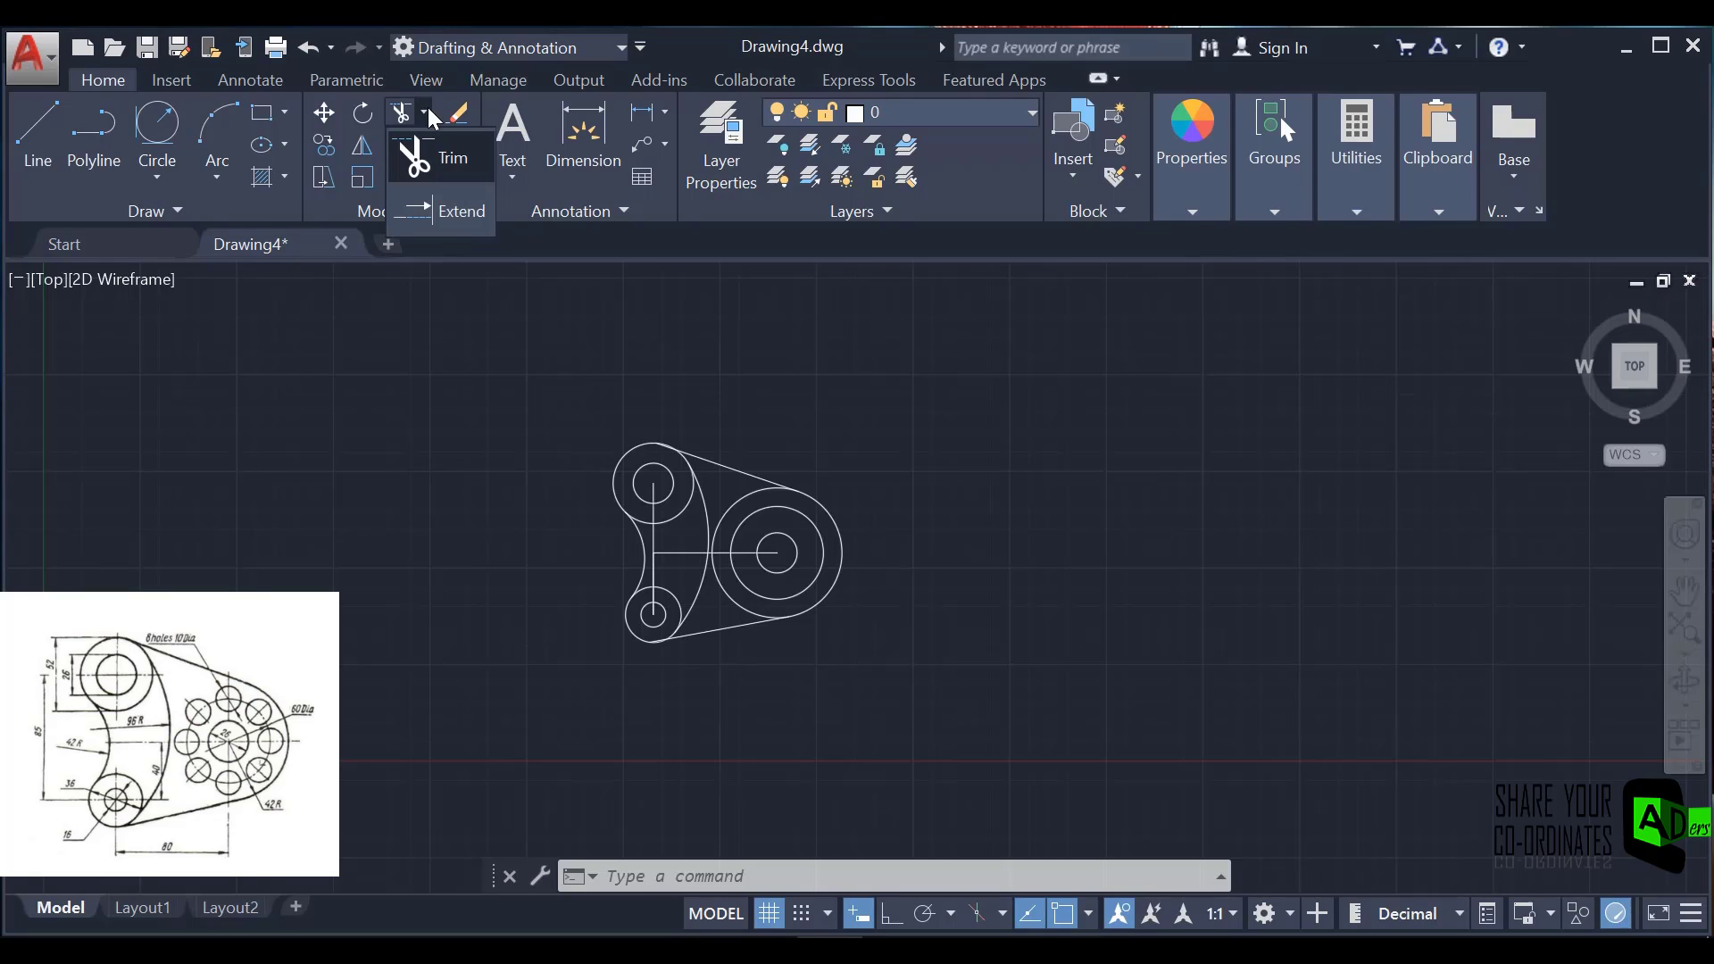
click(437, 147)
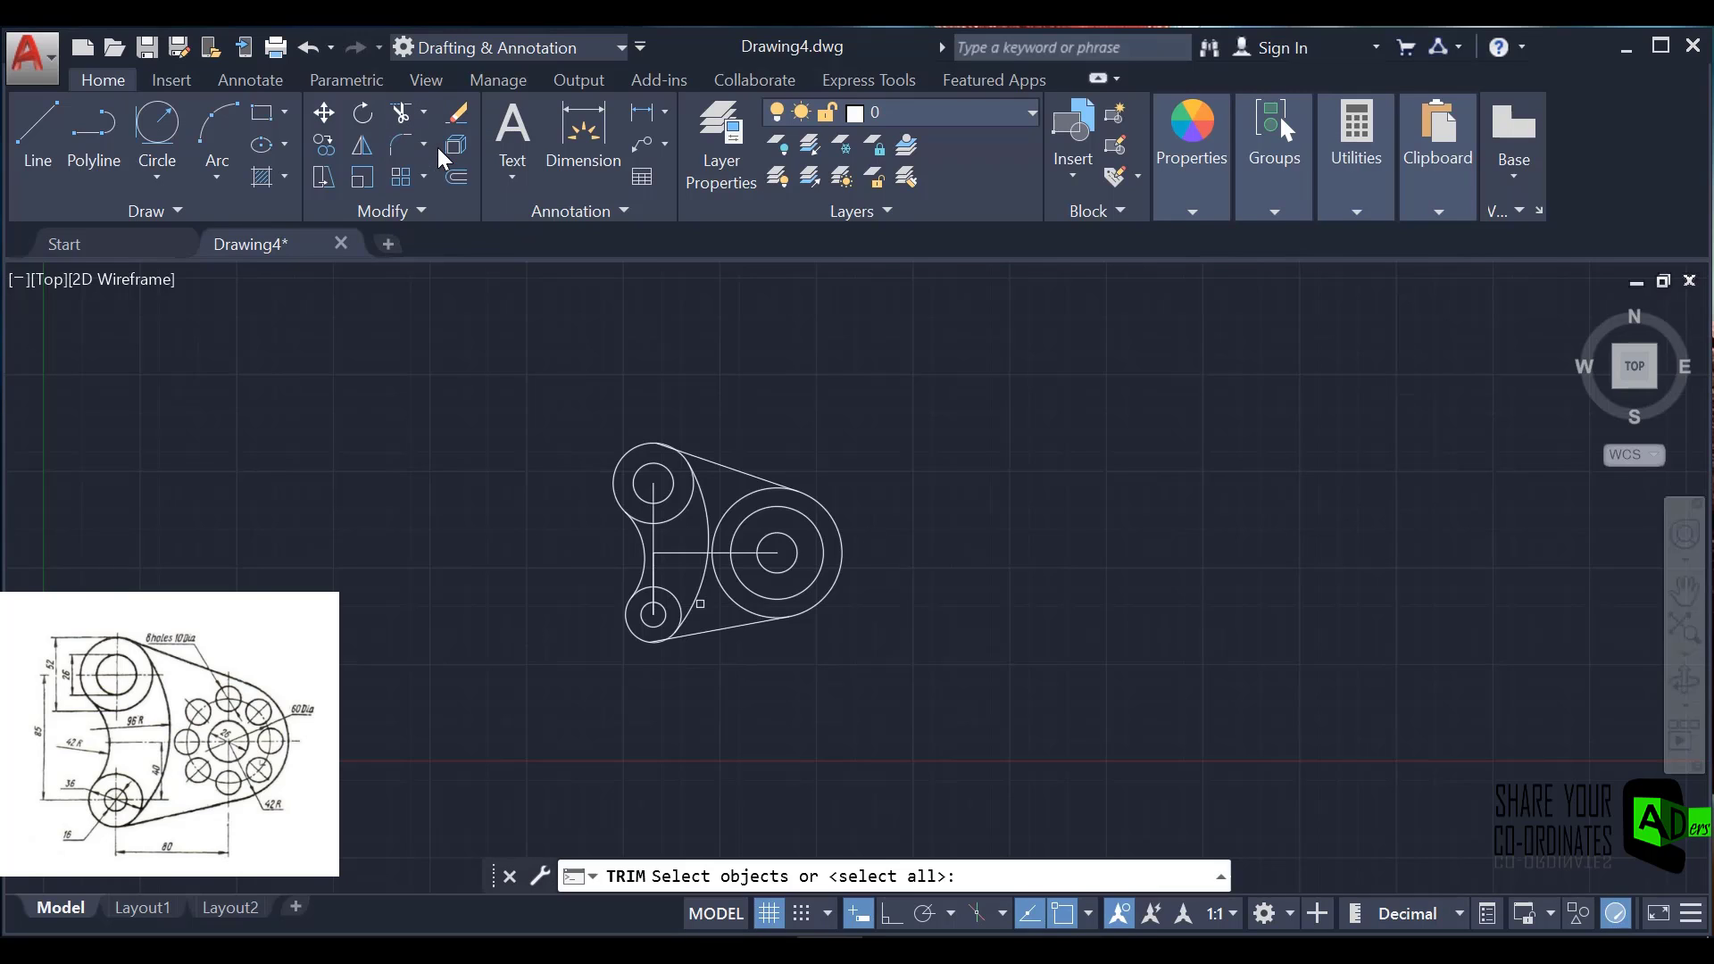
click(516, 402)
mouse_move(598, 379)
mouse_down()
mouse_move(988, 574)
mouse_move(812, 811)
mouse_move(564, 729)
mouse_up()
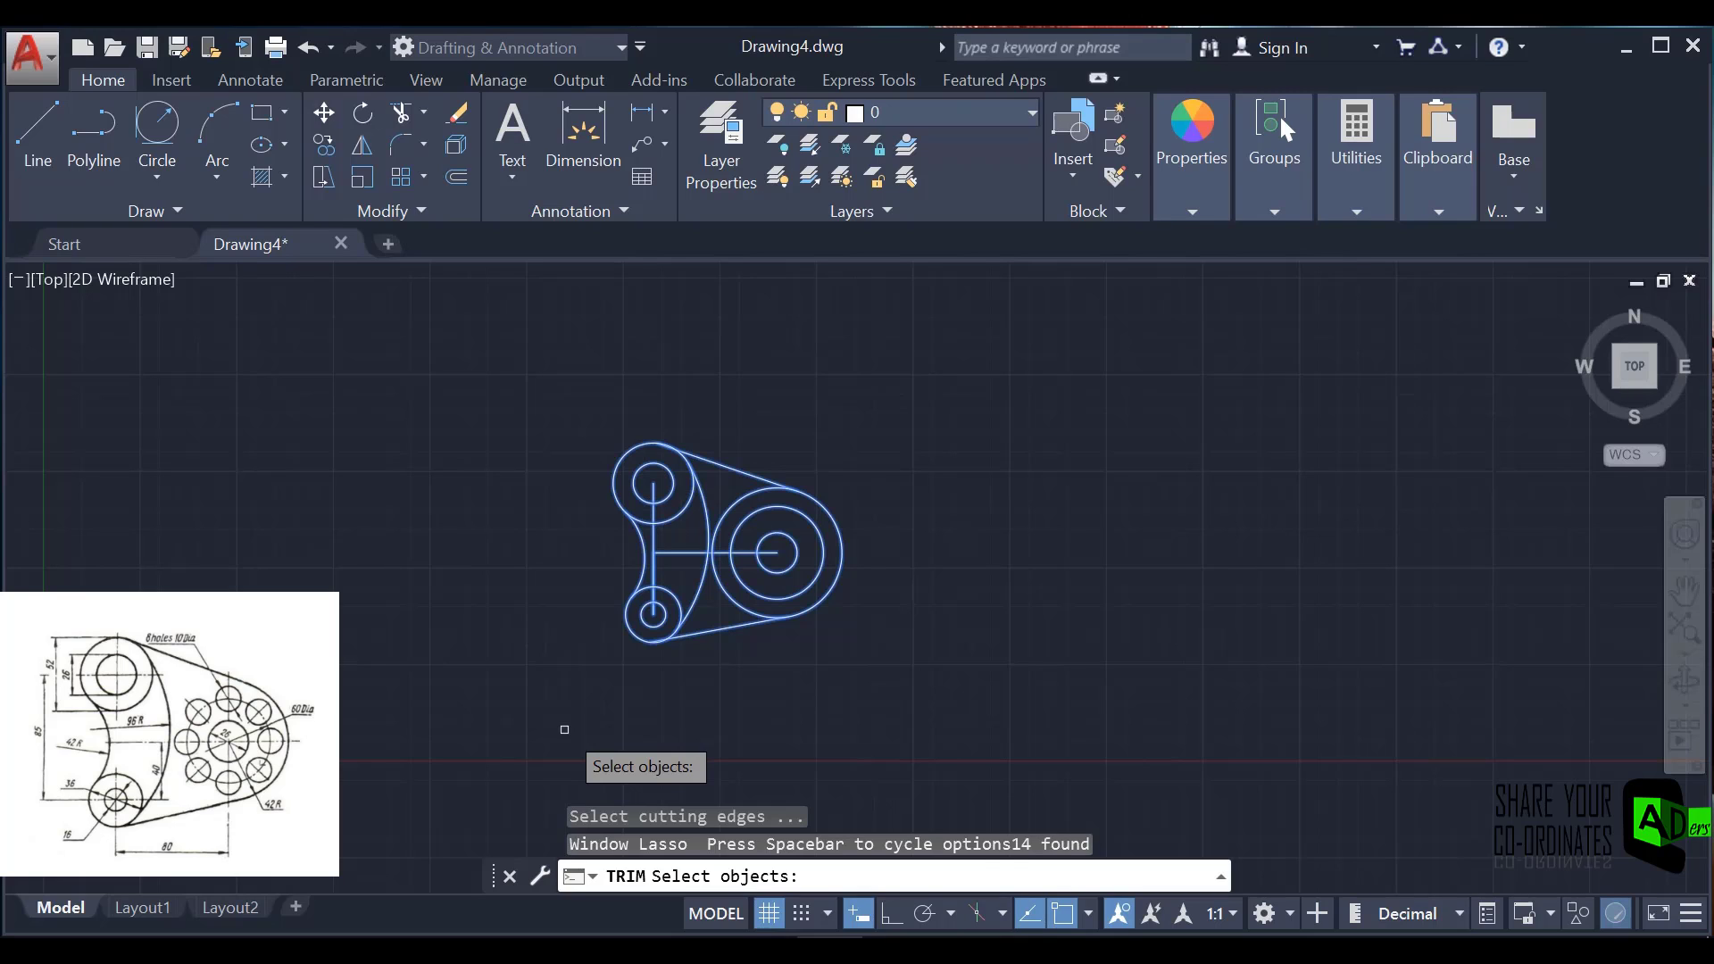
key(Return)
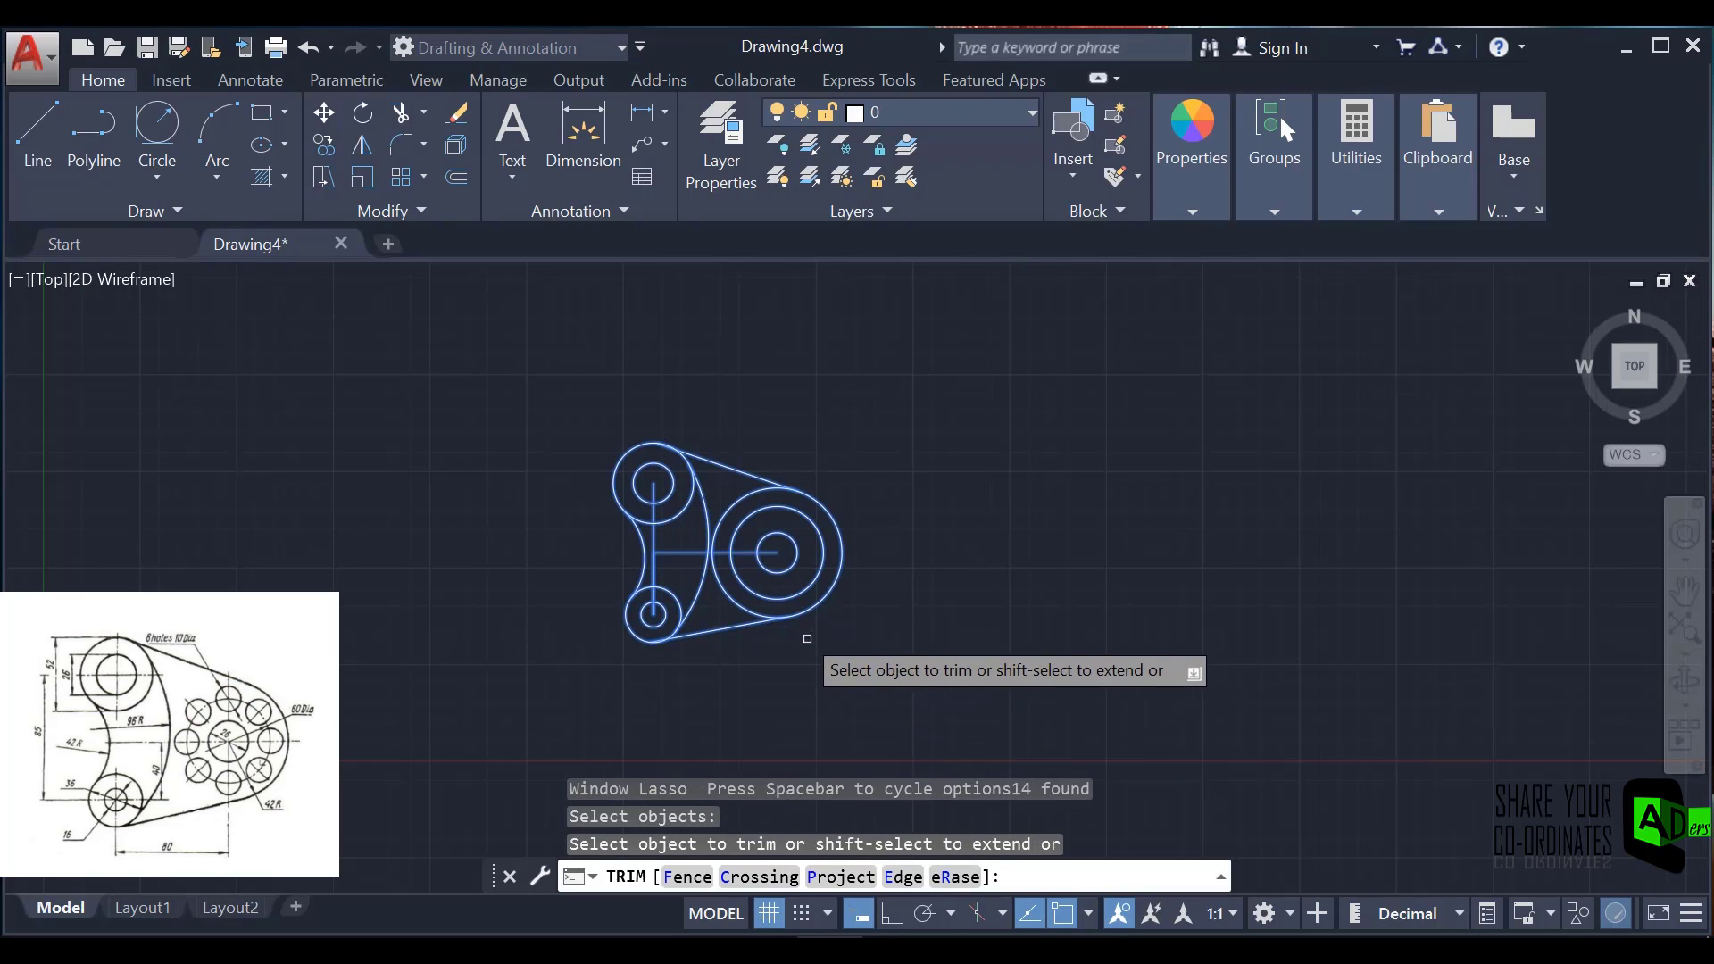
click(733, 596)
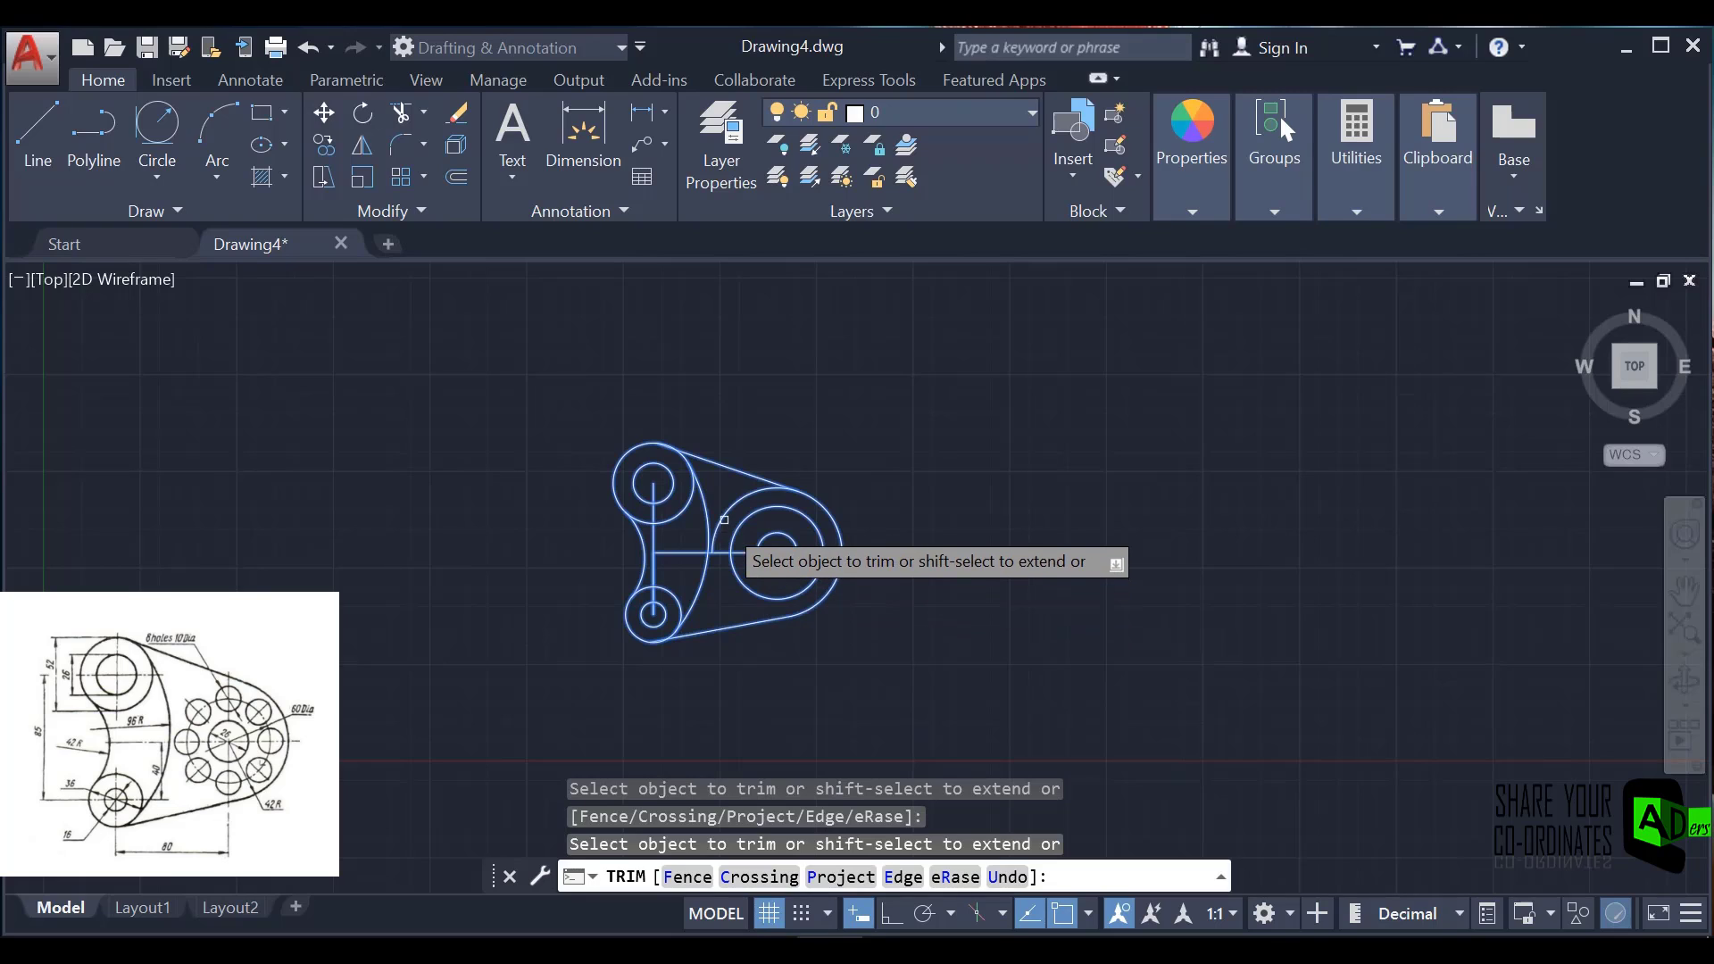
click(723, 553)
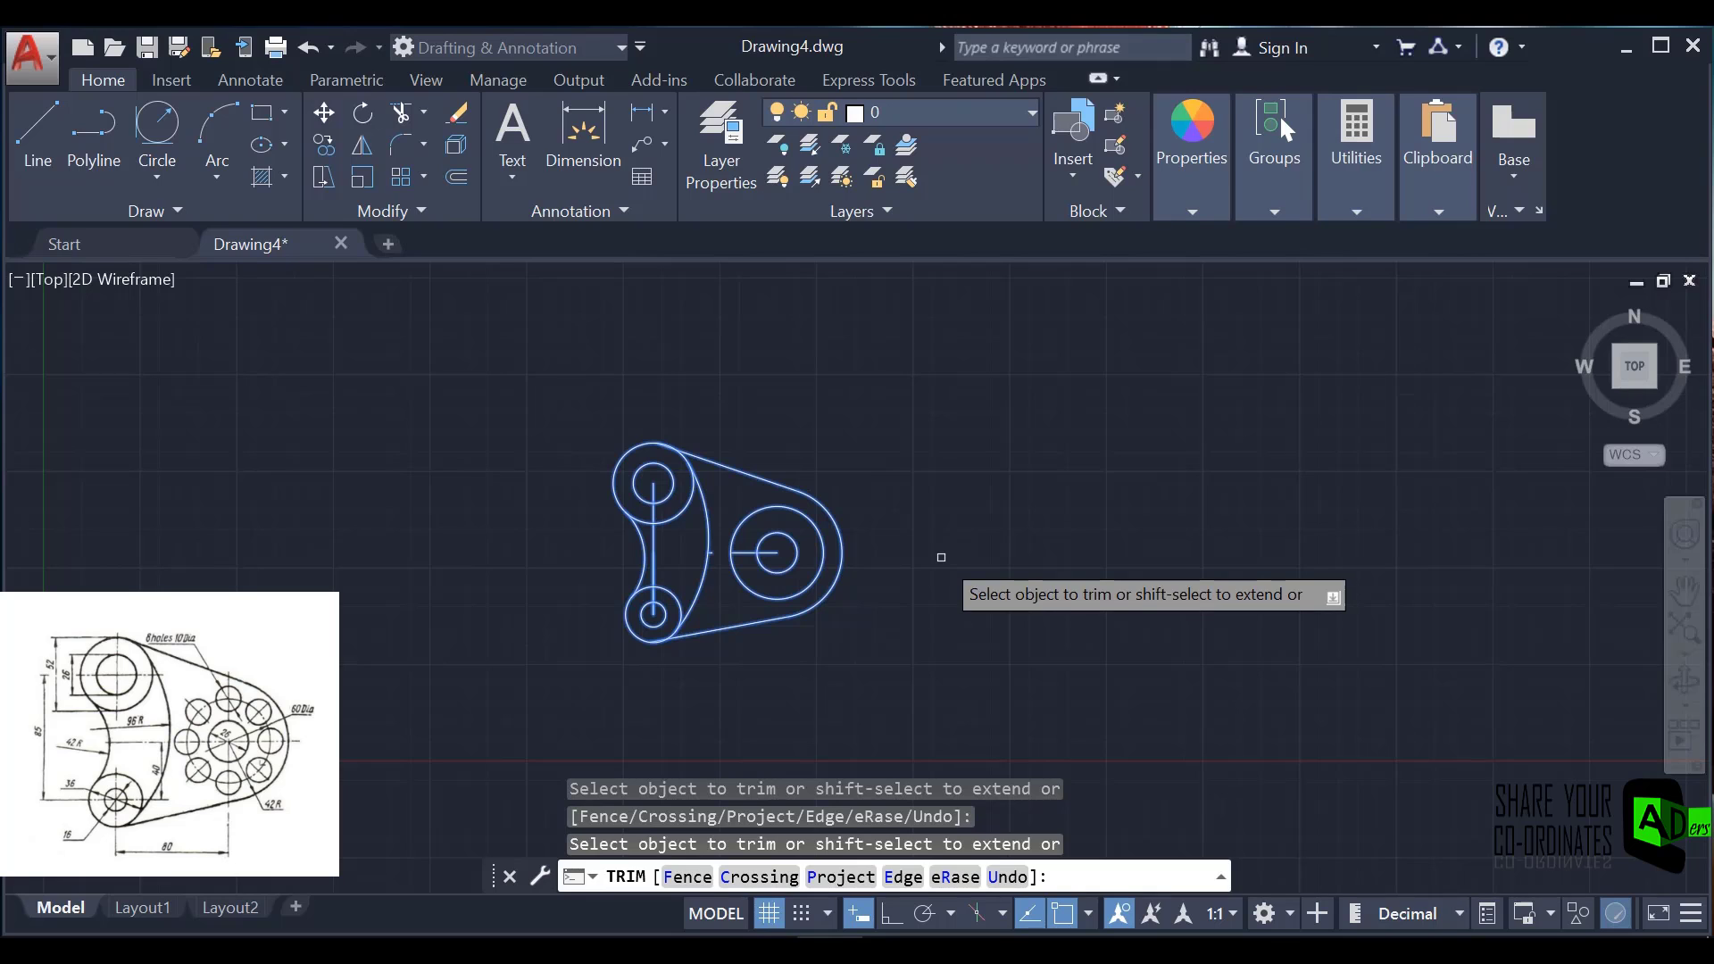
key(Return)
- Erase the leftover construction line pieces between the circle centres
scroll(658, 568, up, 4)
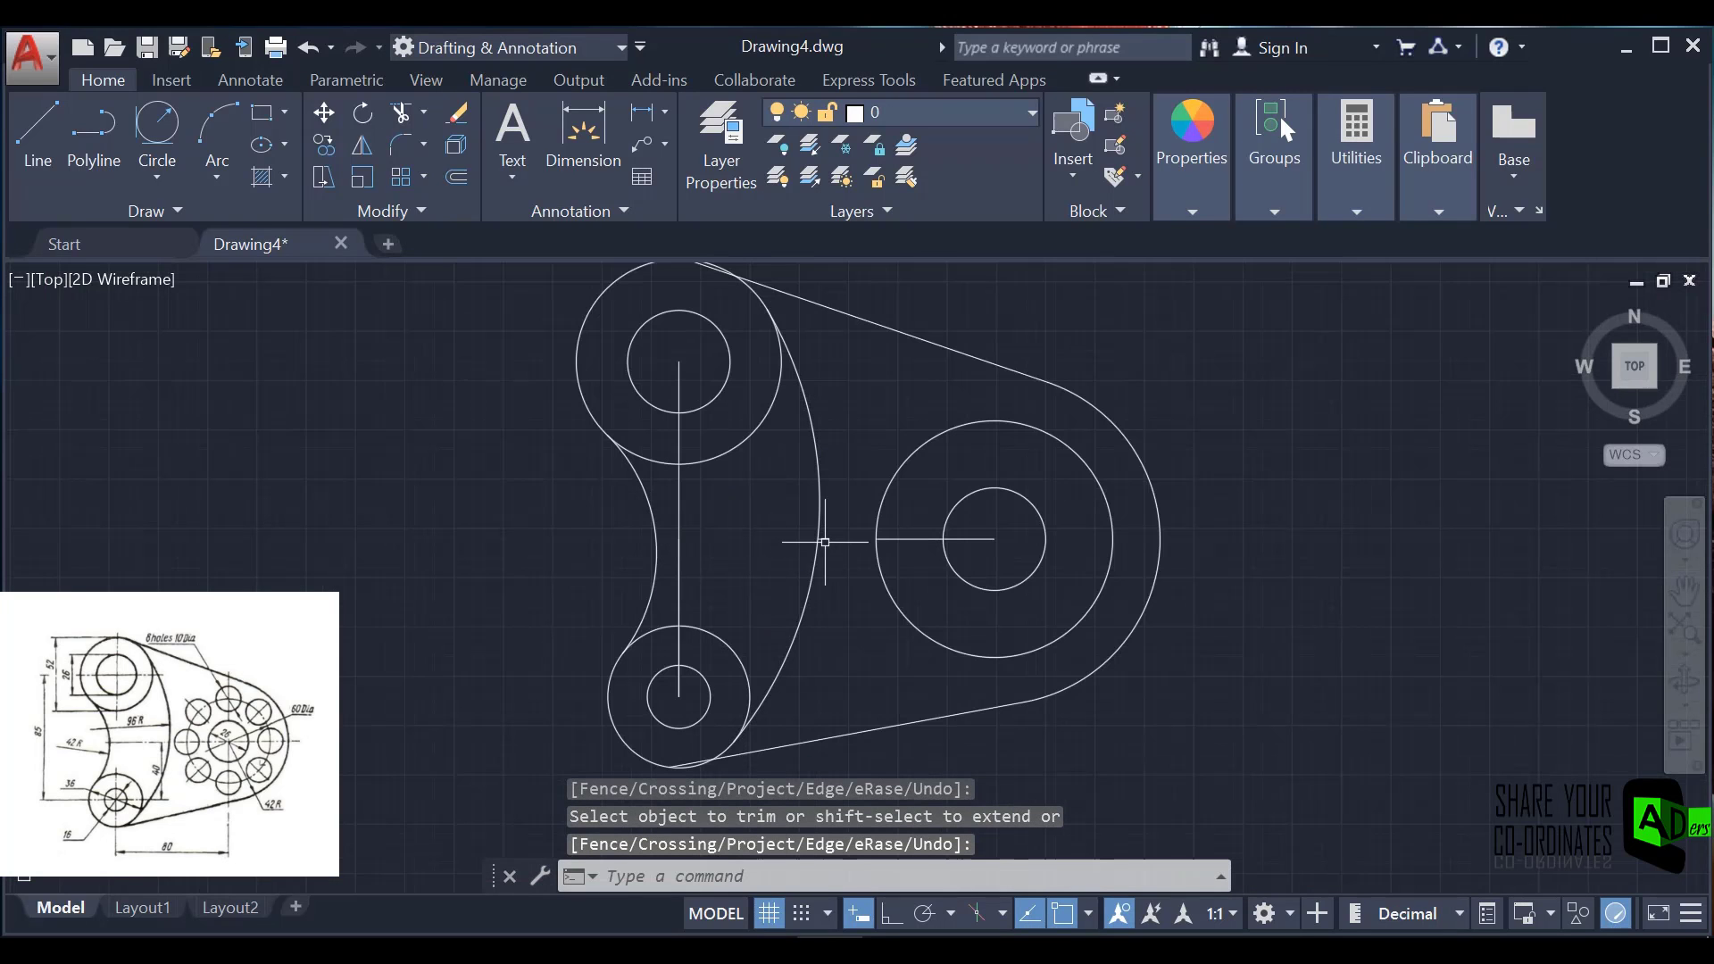
key(Return)
key(Delete)
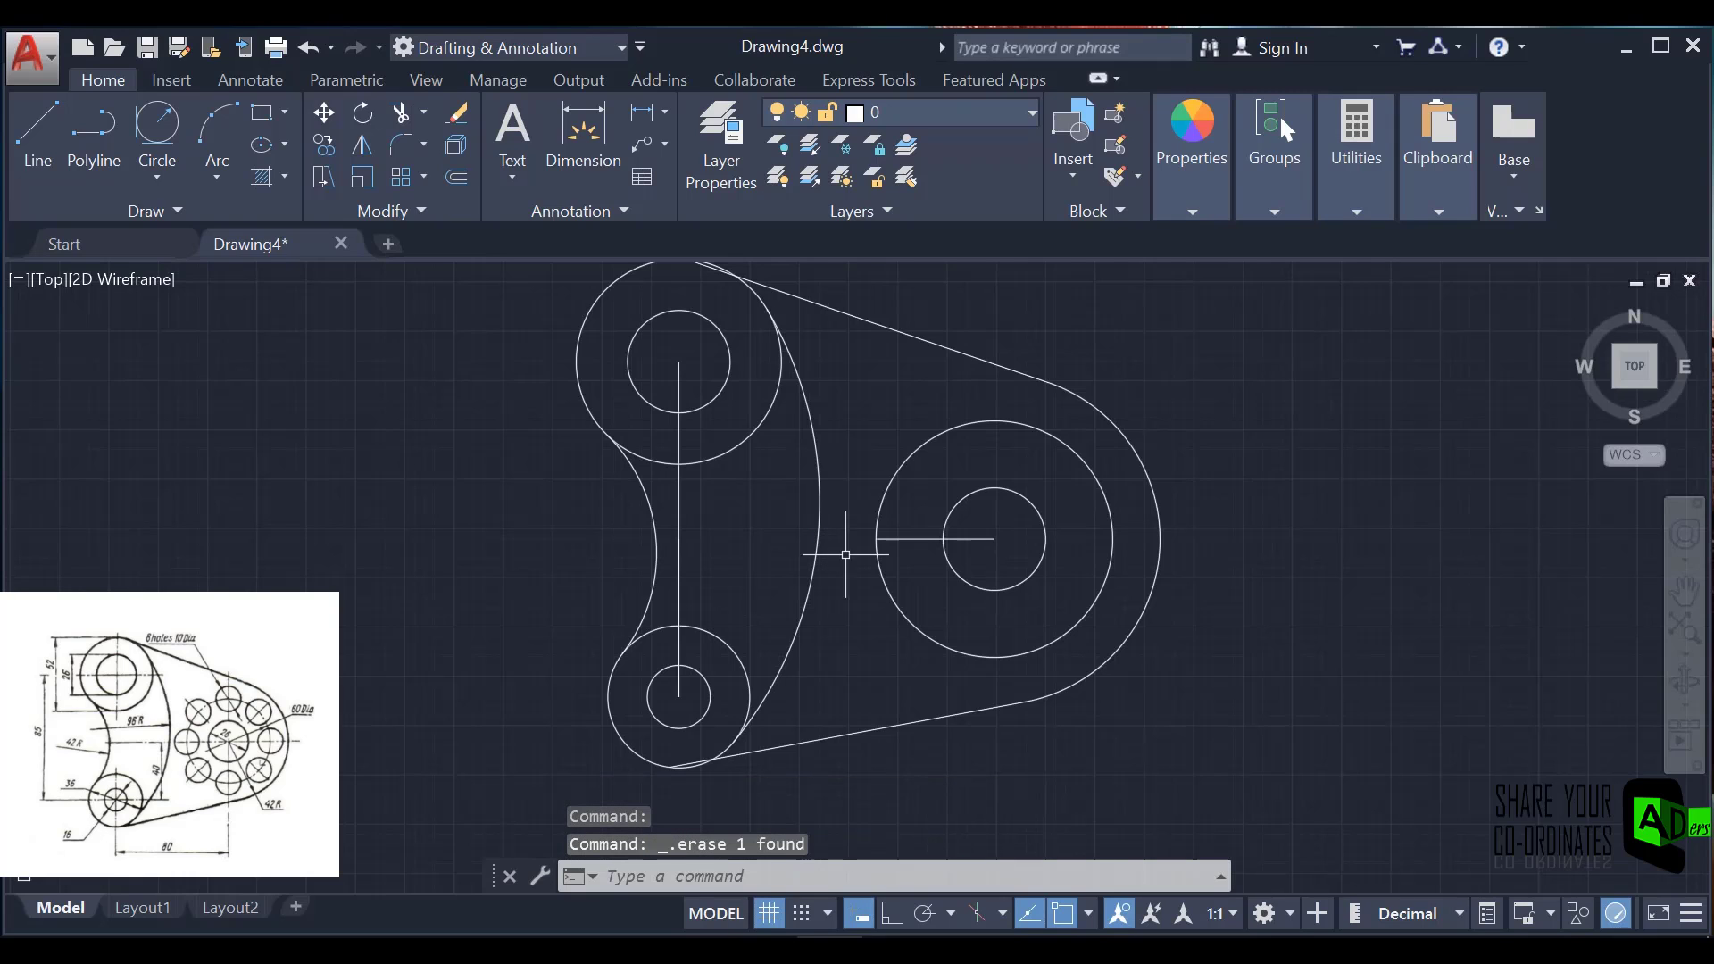
click(901, 539)
key(Delete)
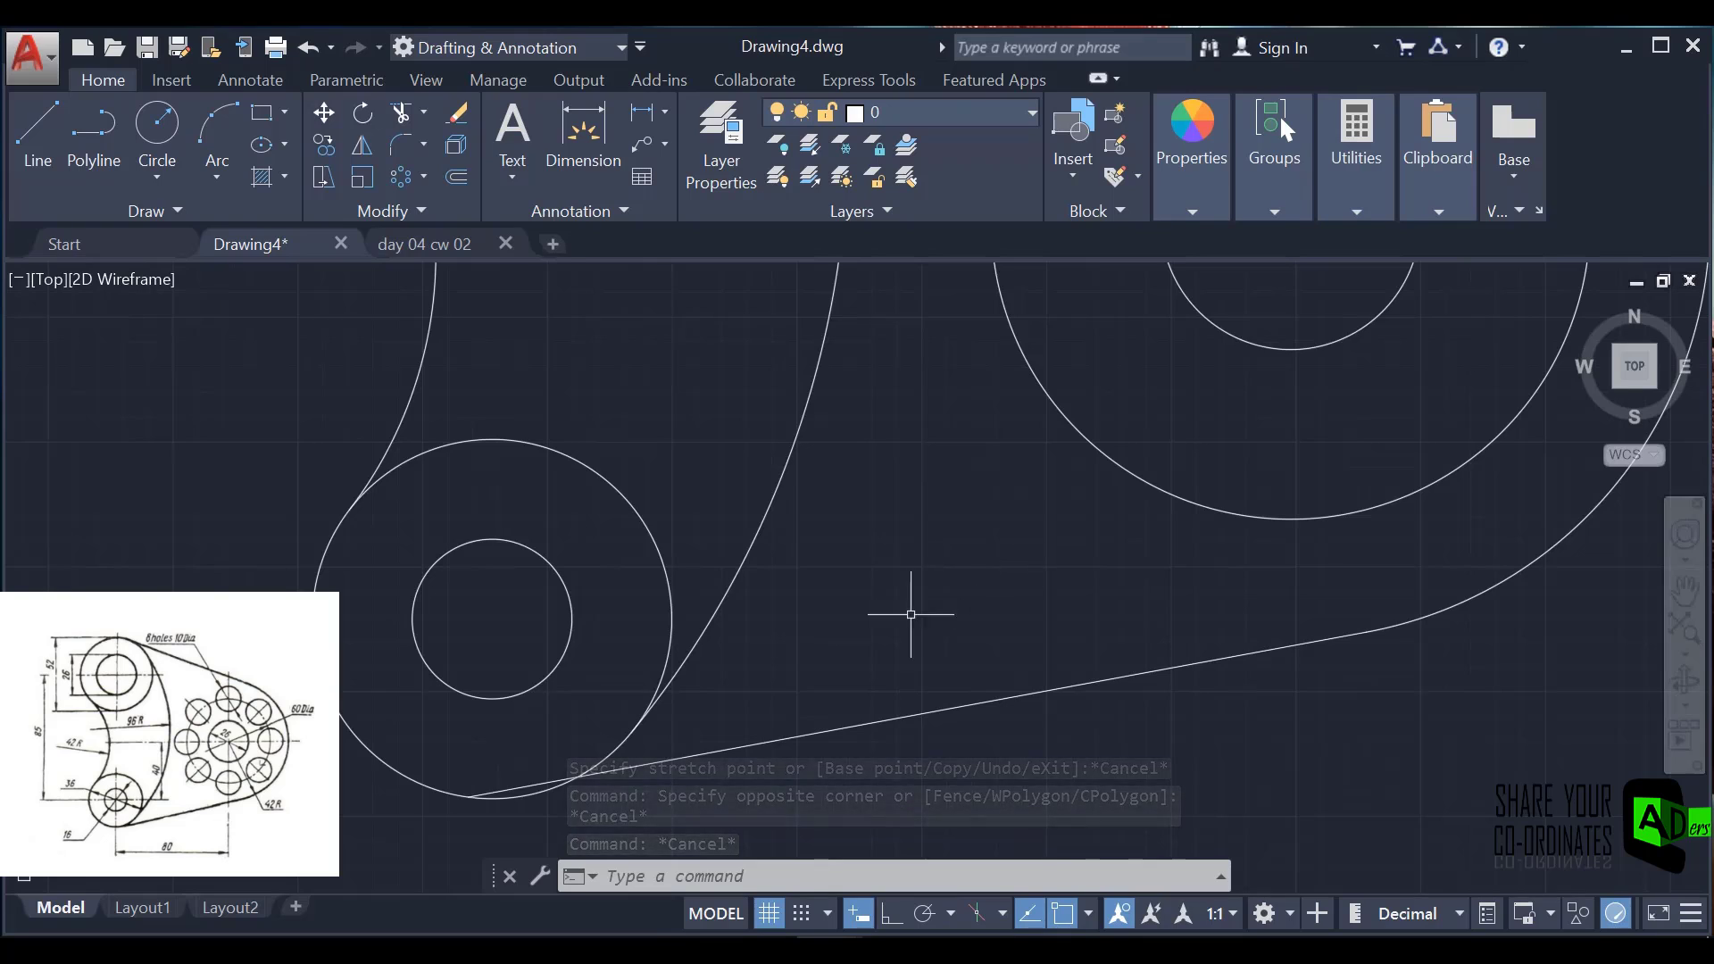
- Stretch the lower tangent line's end along the lower 36 mm circle so the line touches the circle without cutting through it
scroll(910, 614, down, 2)
click(647, 736)
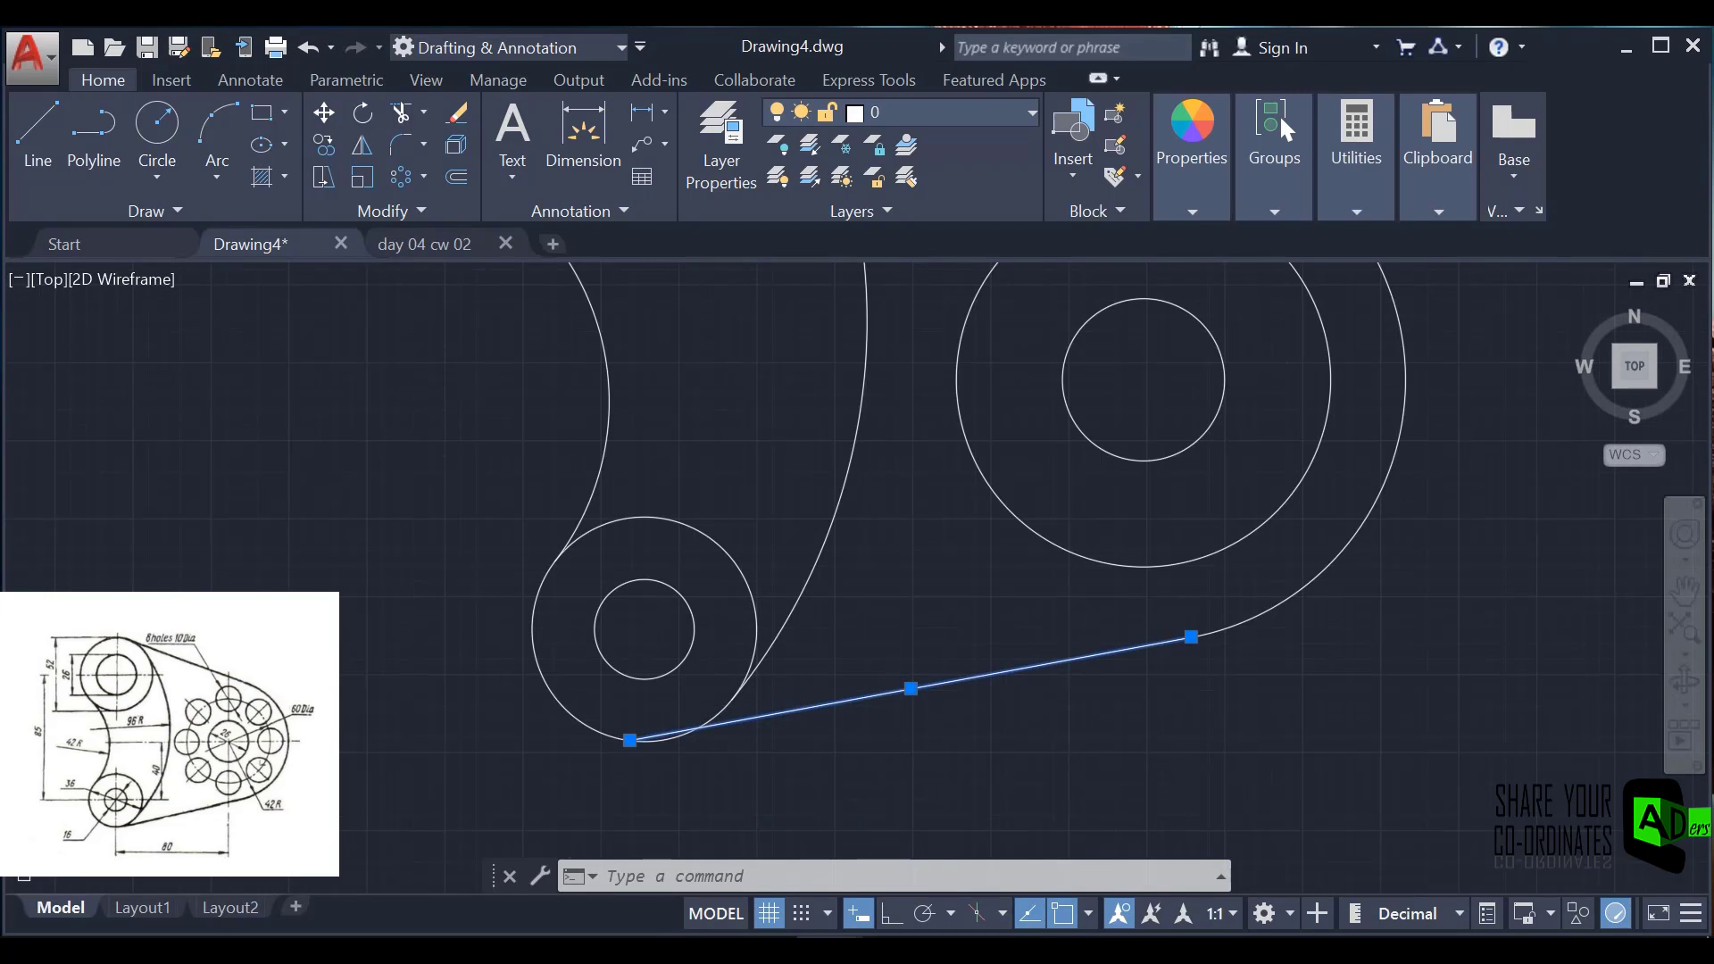
click(630, 739)
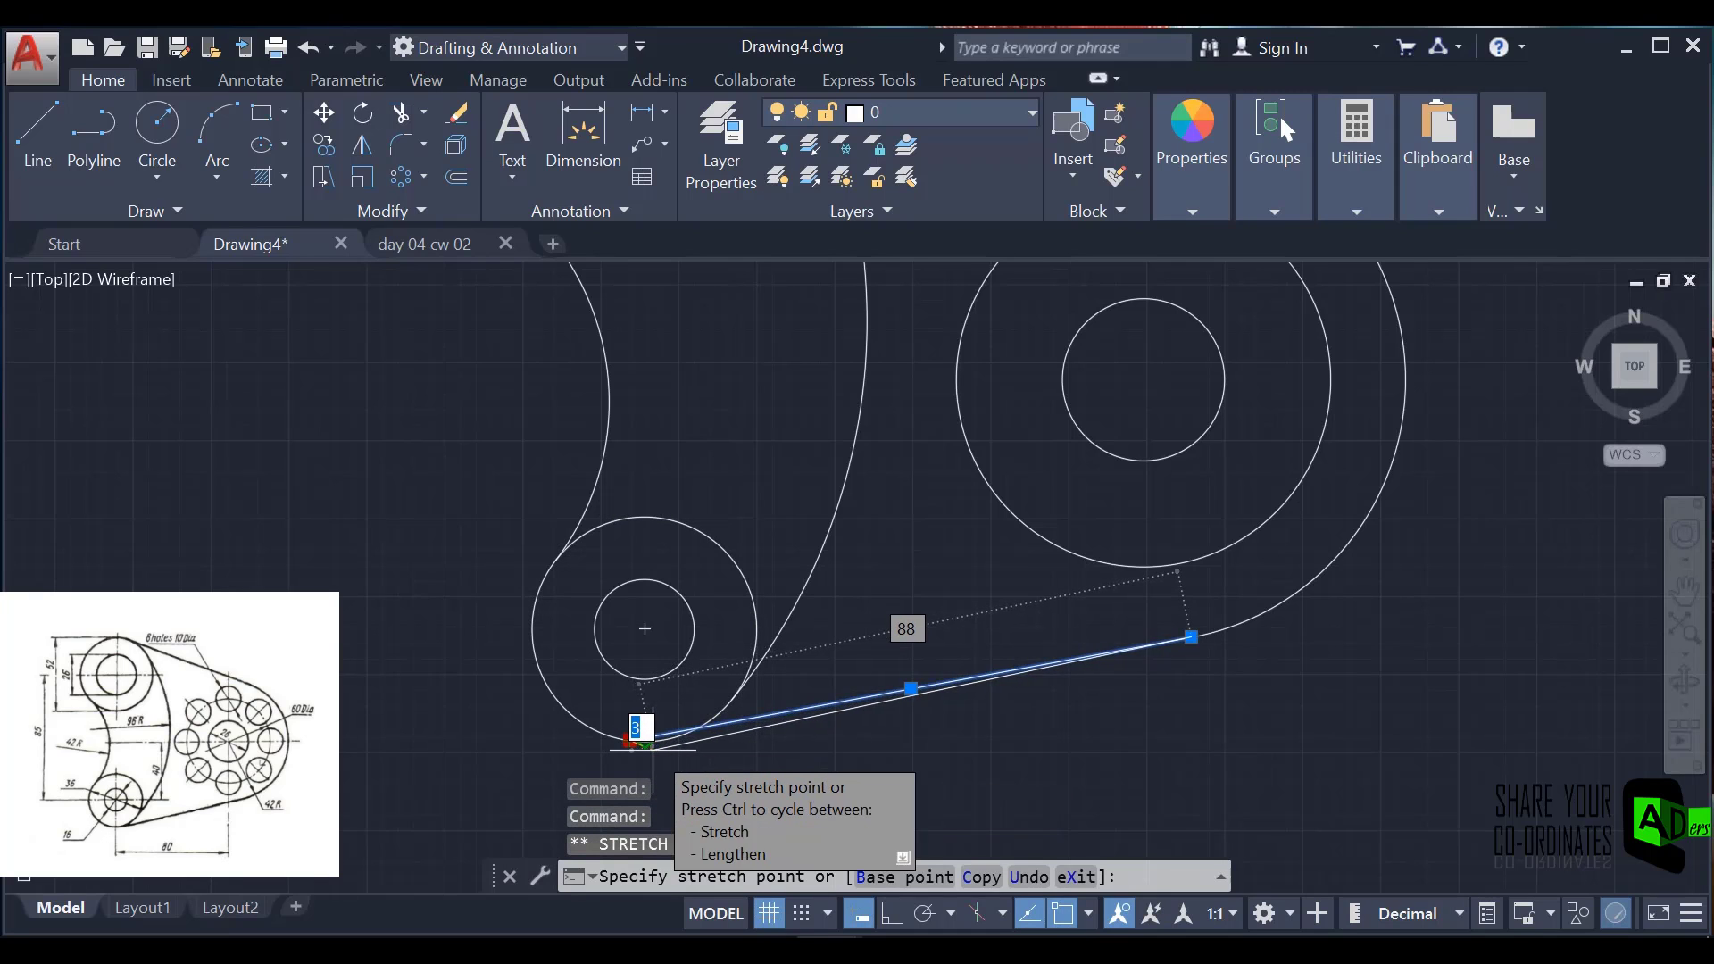
scroll(647, 741, up, 6)
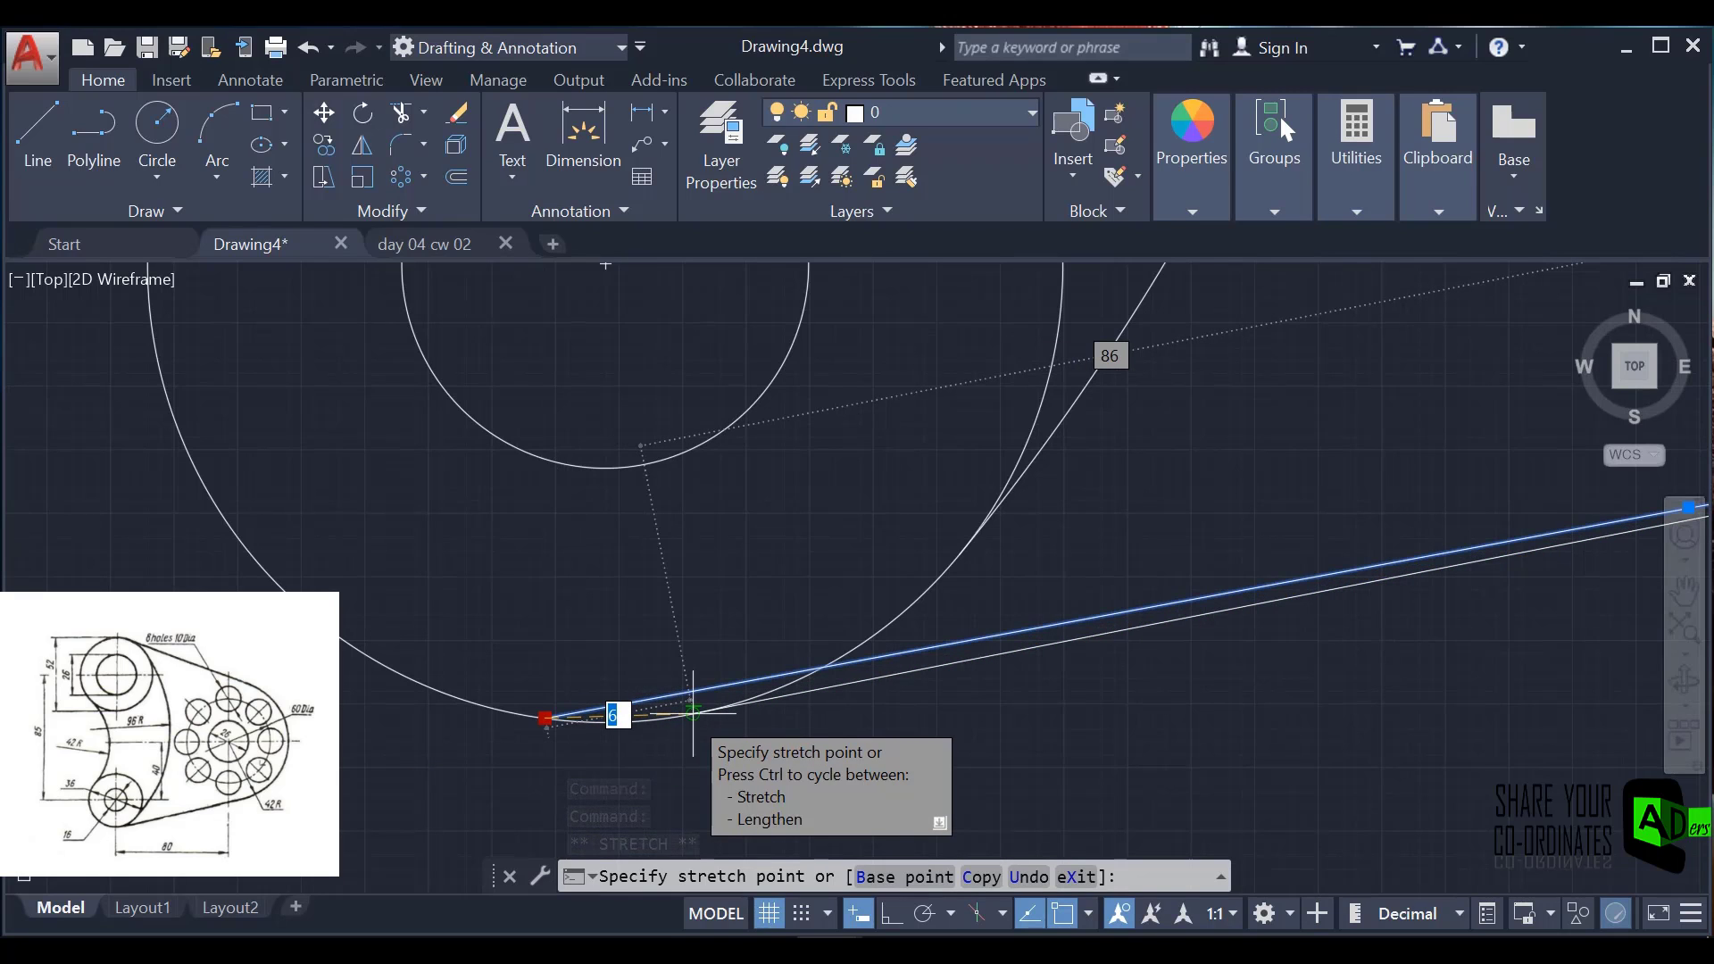
click(692, 713)
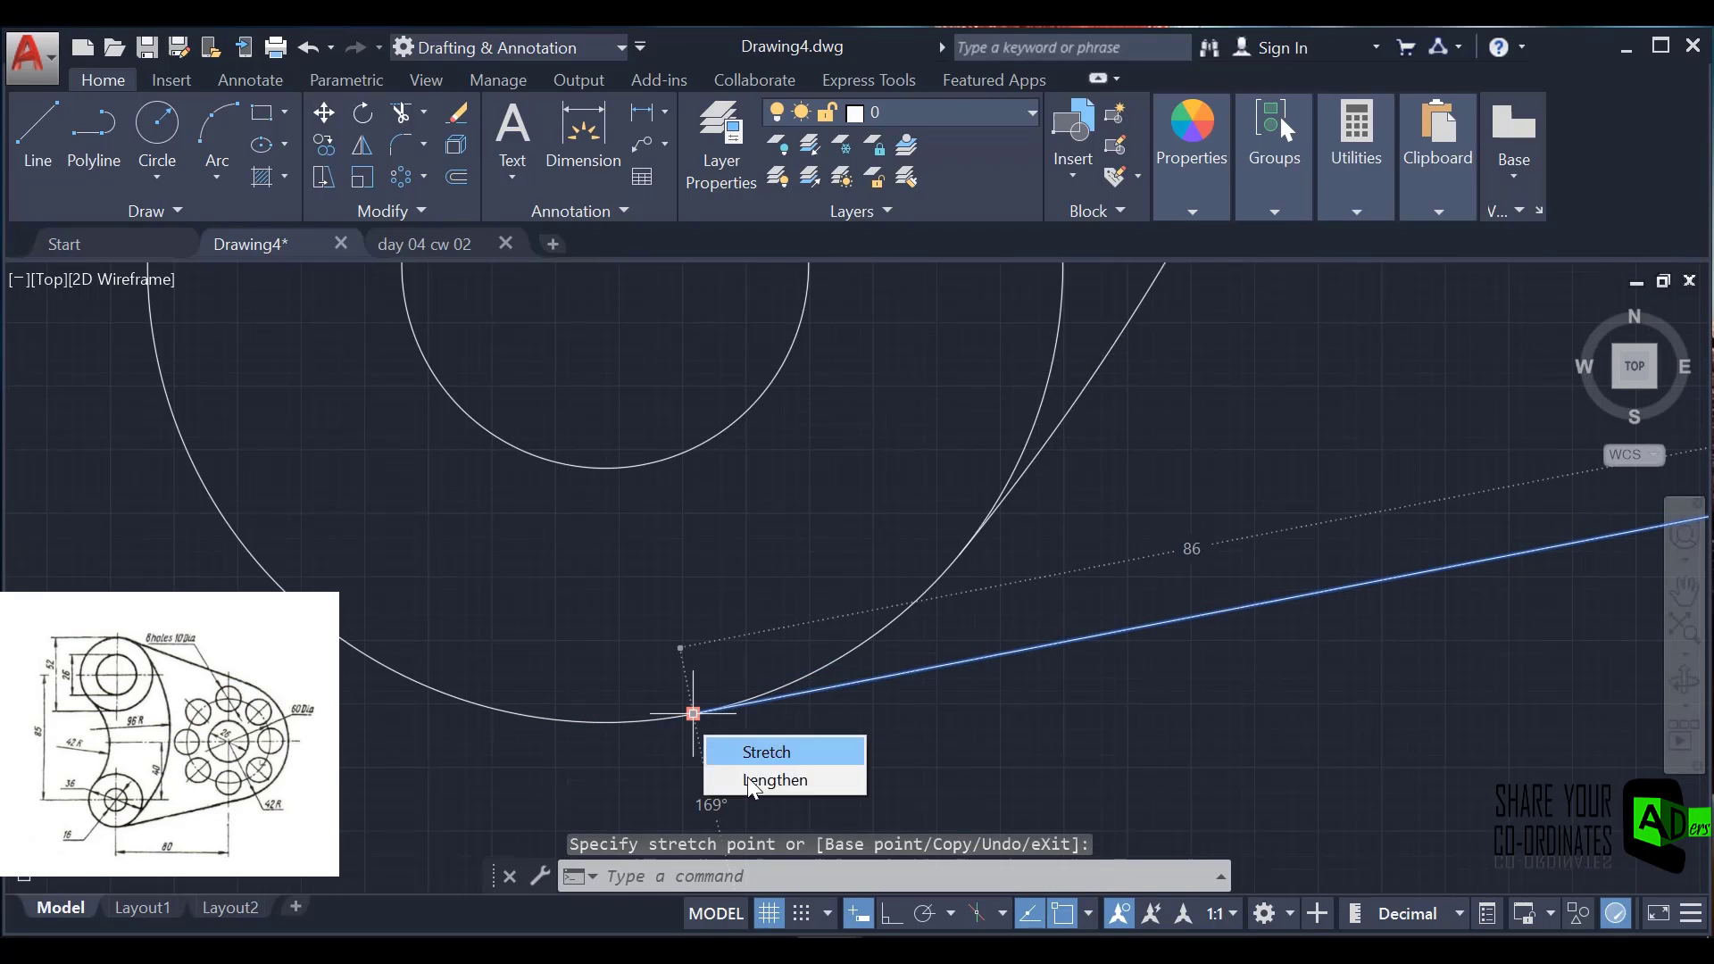
- Stretch the upper tangent line's end along the upper 52 mm circle so the line touches the circle without cutting through it
scroll(630, 679, down, 6)
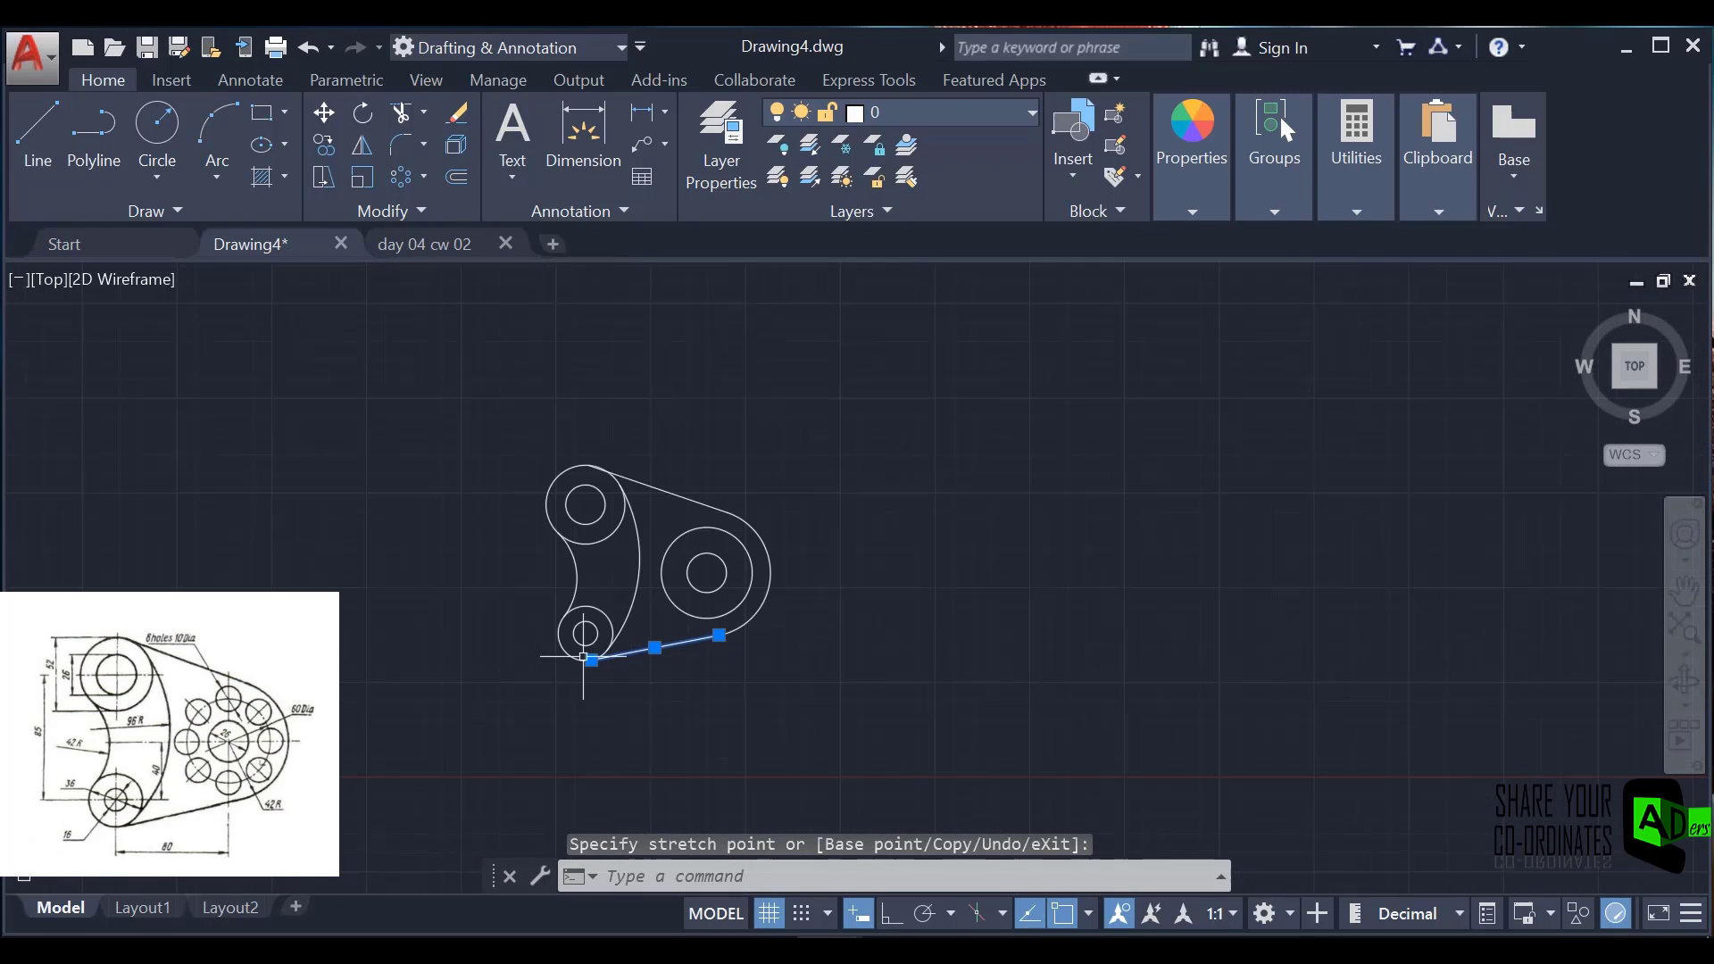
scroll(608, 450, up, 6)
click(625, 470)
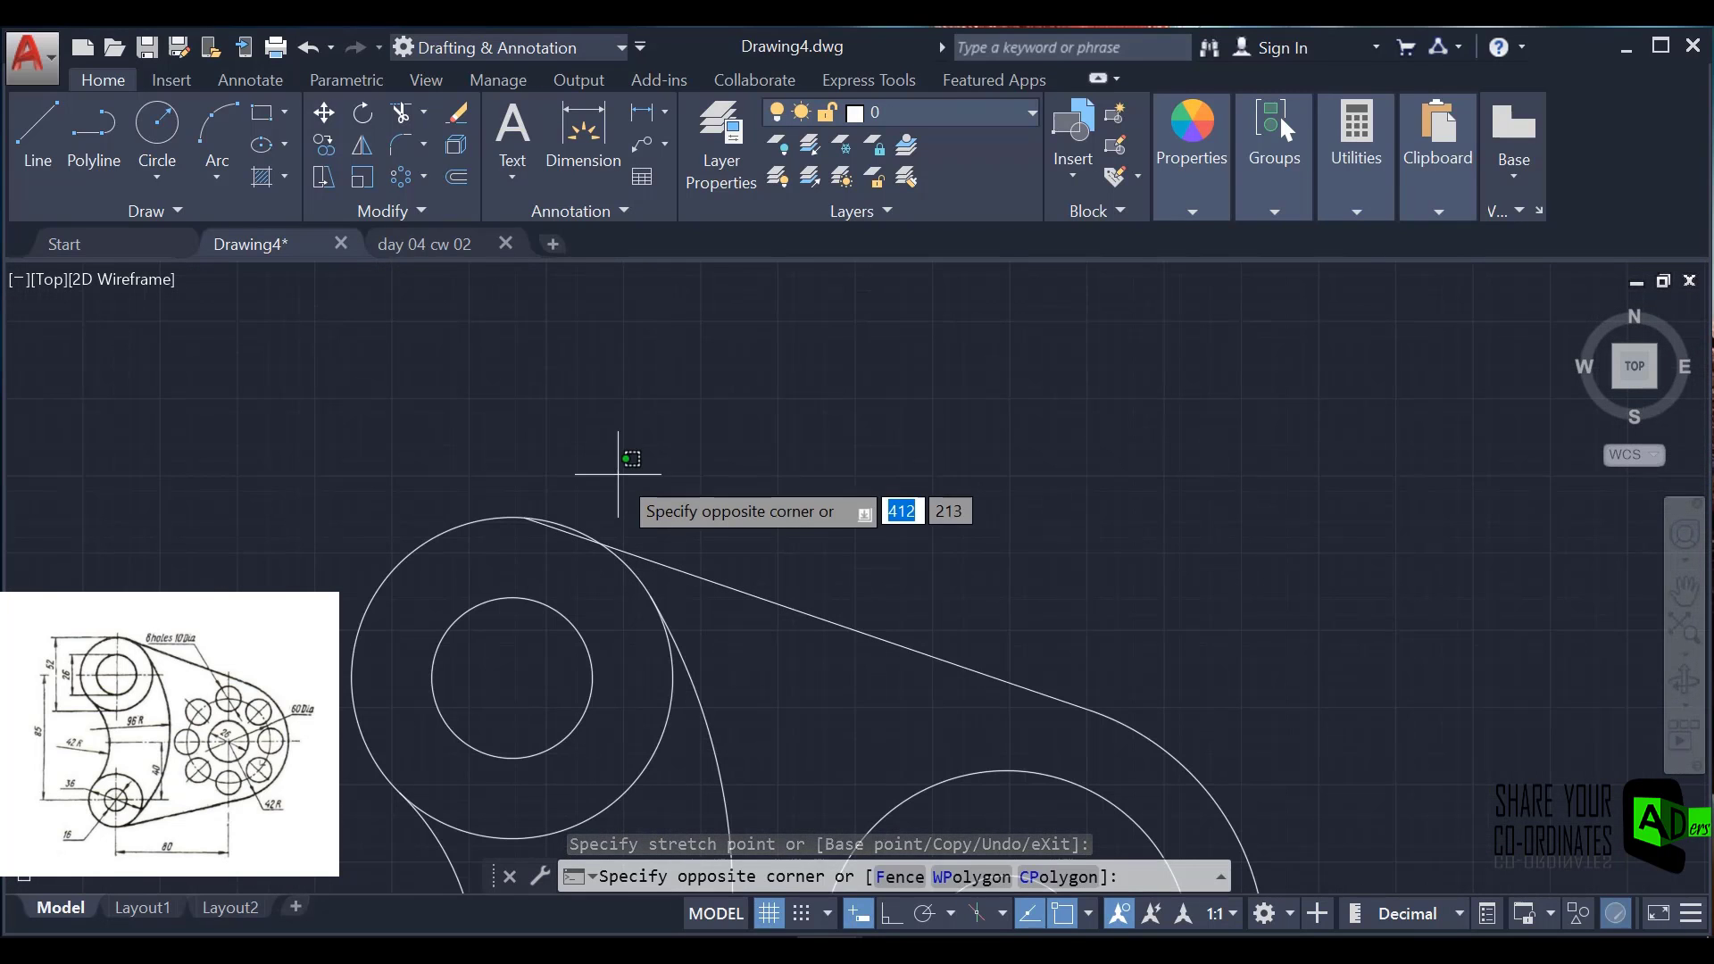
click(535, 517)
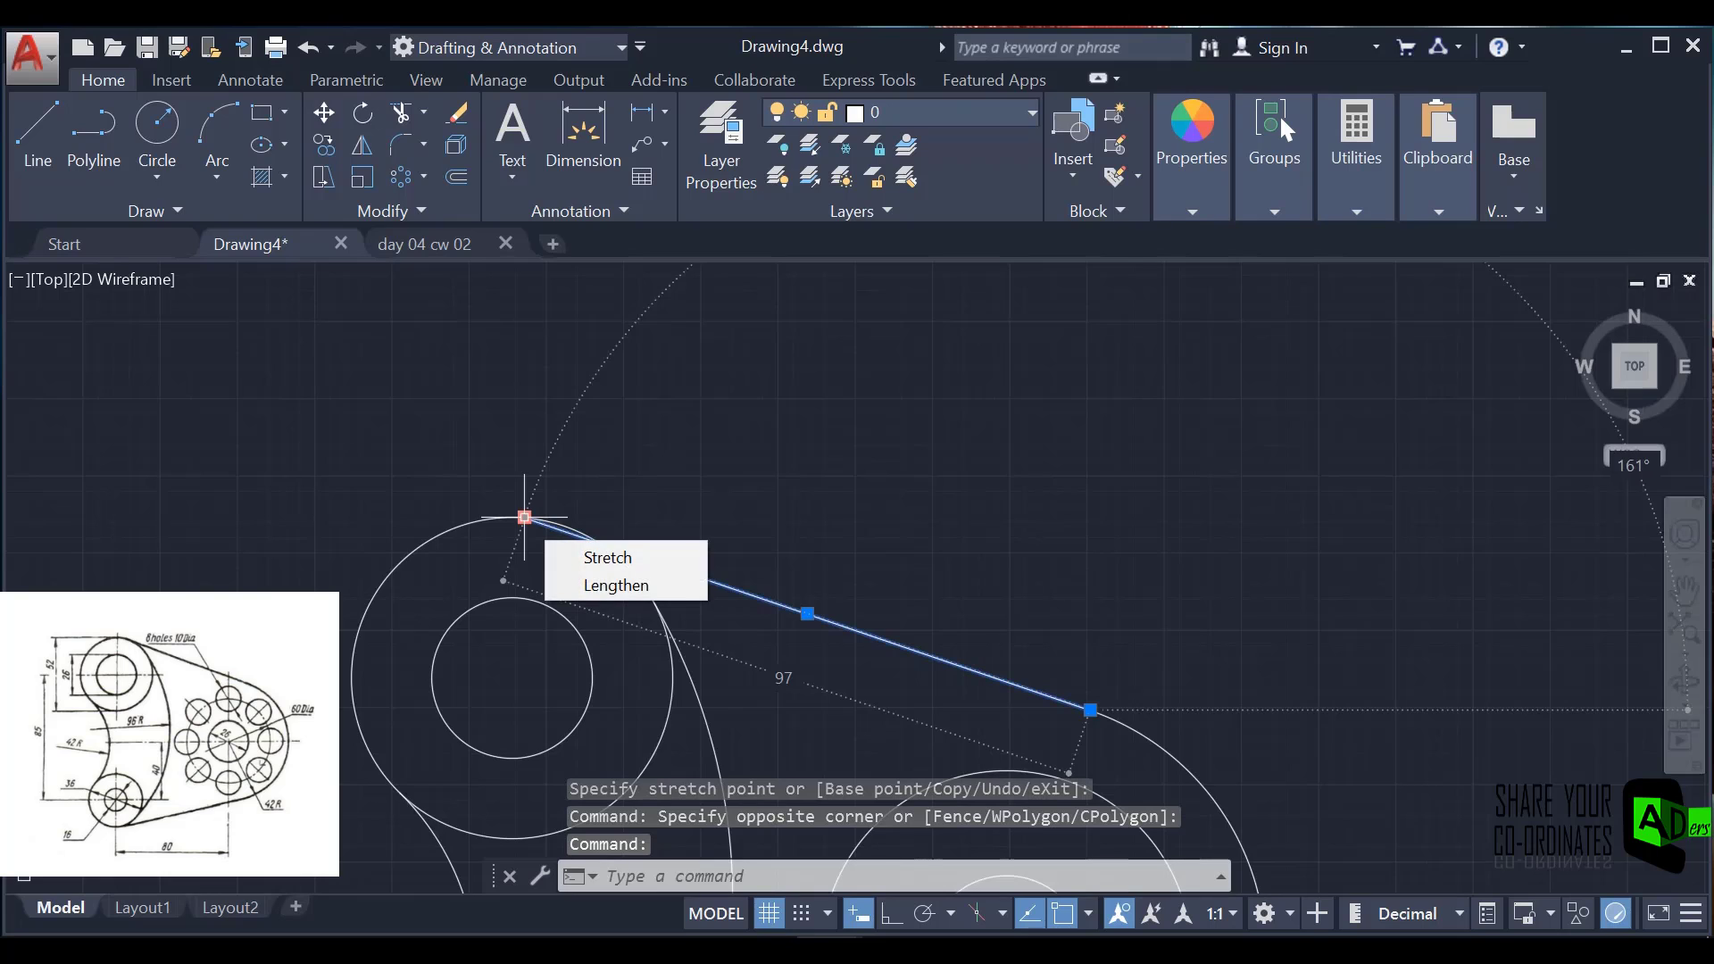
scroll(530, 520, up, 4)
scroll(530, 520, up, 2)
click(478, 496)
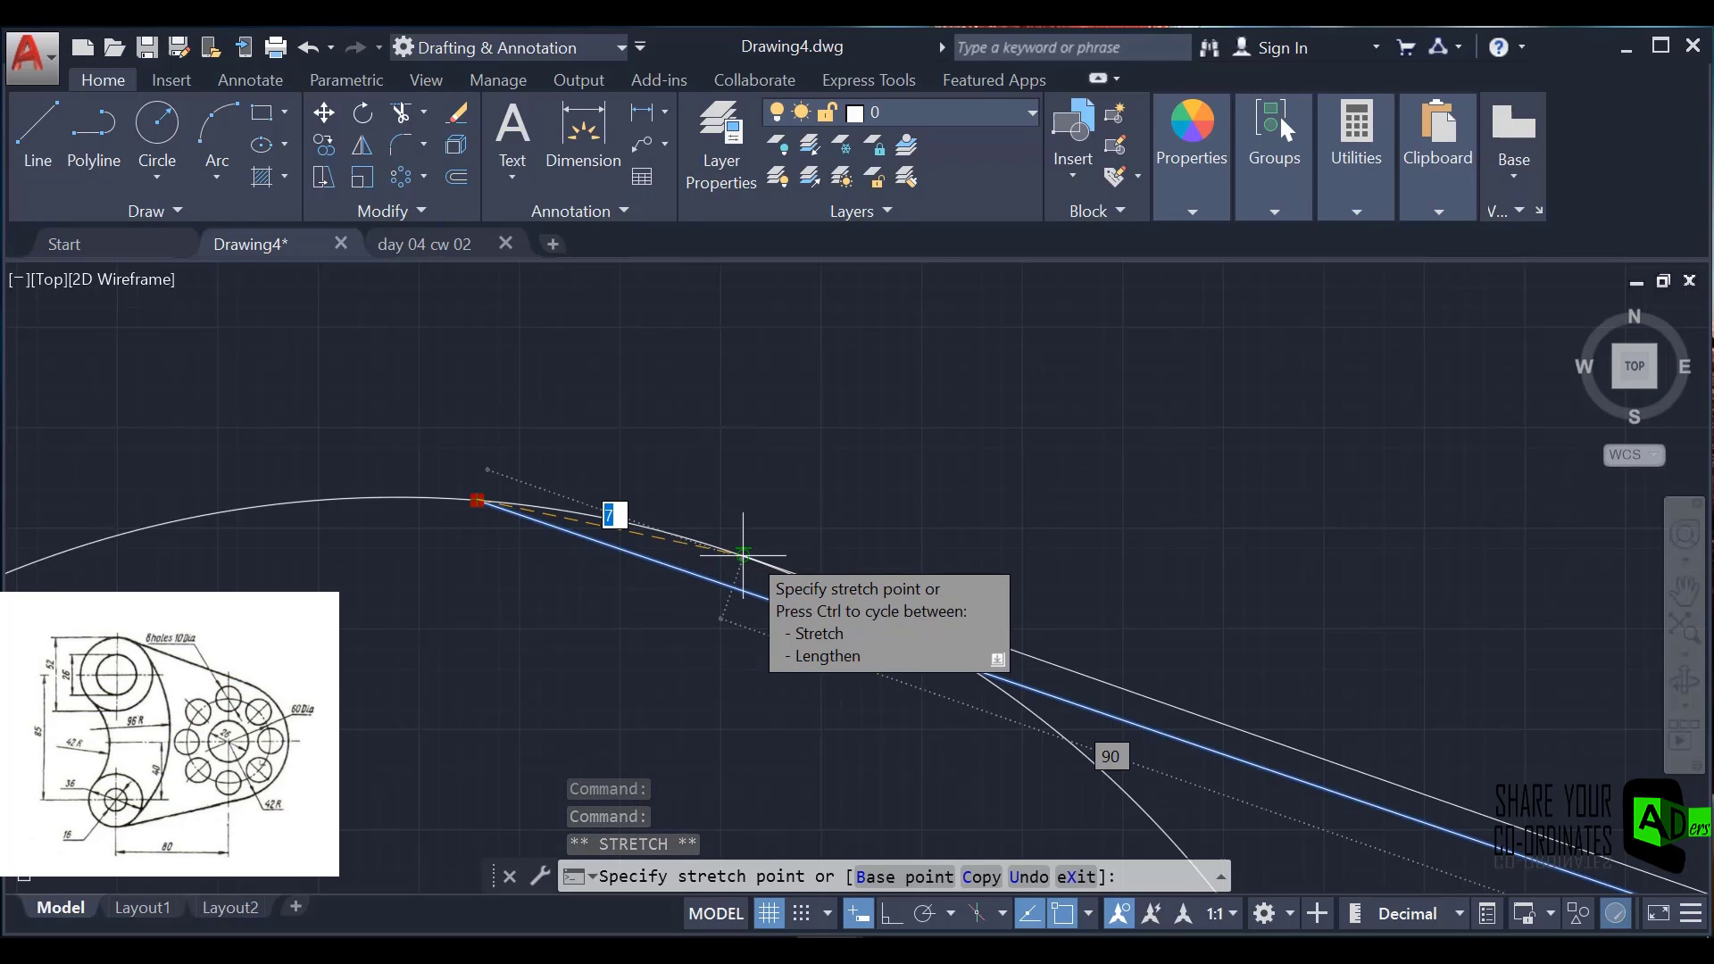
click(742, 555)
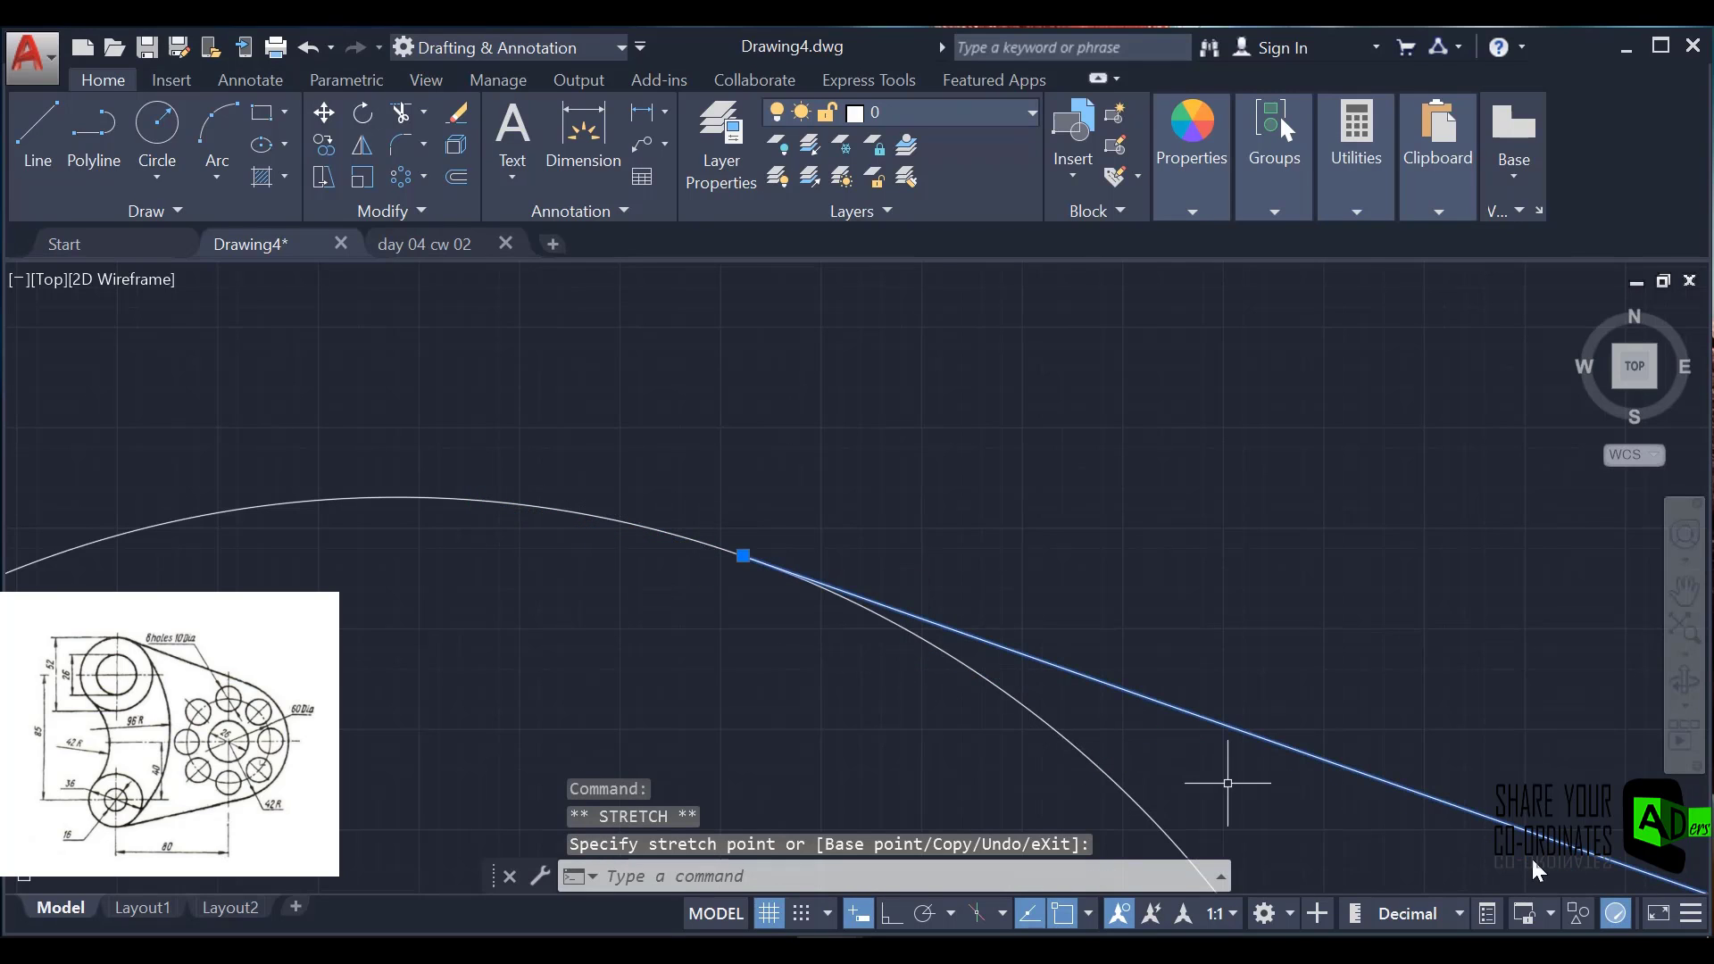
scroll(1205, 680, up, 1)
scroll(1202, 680, down, 3)
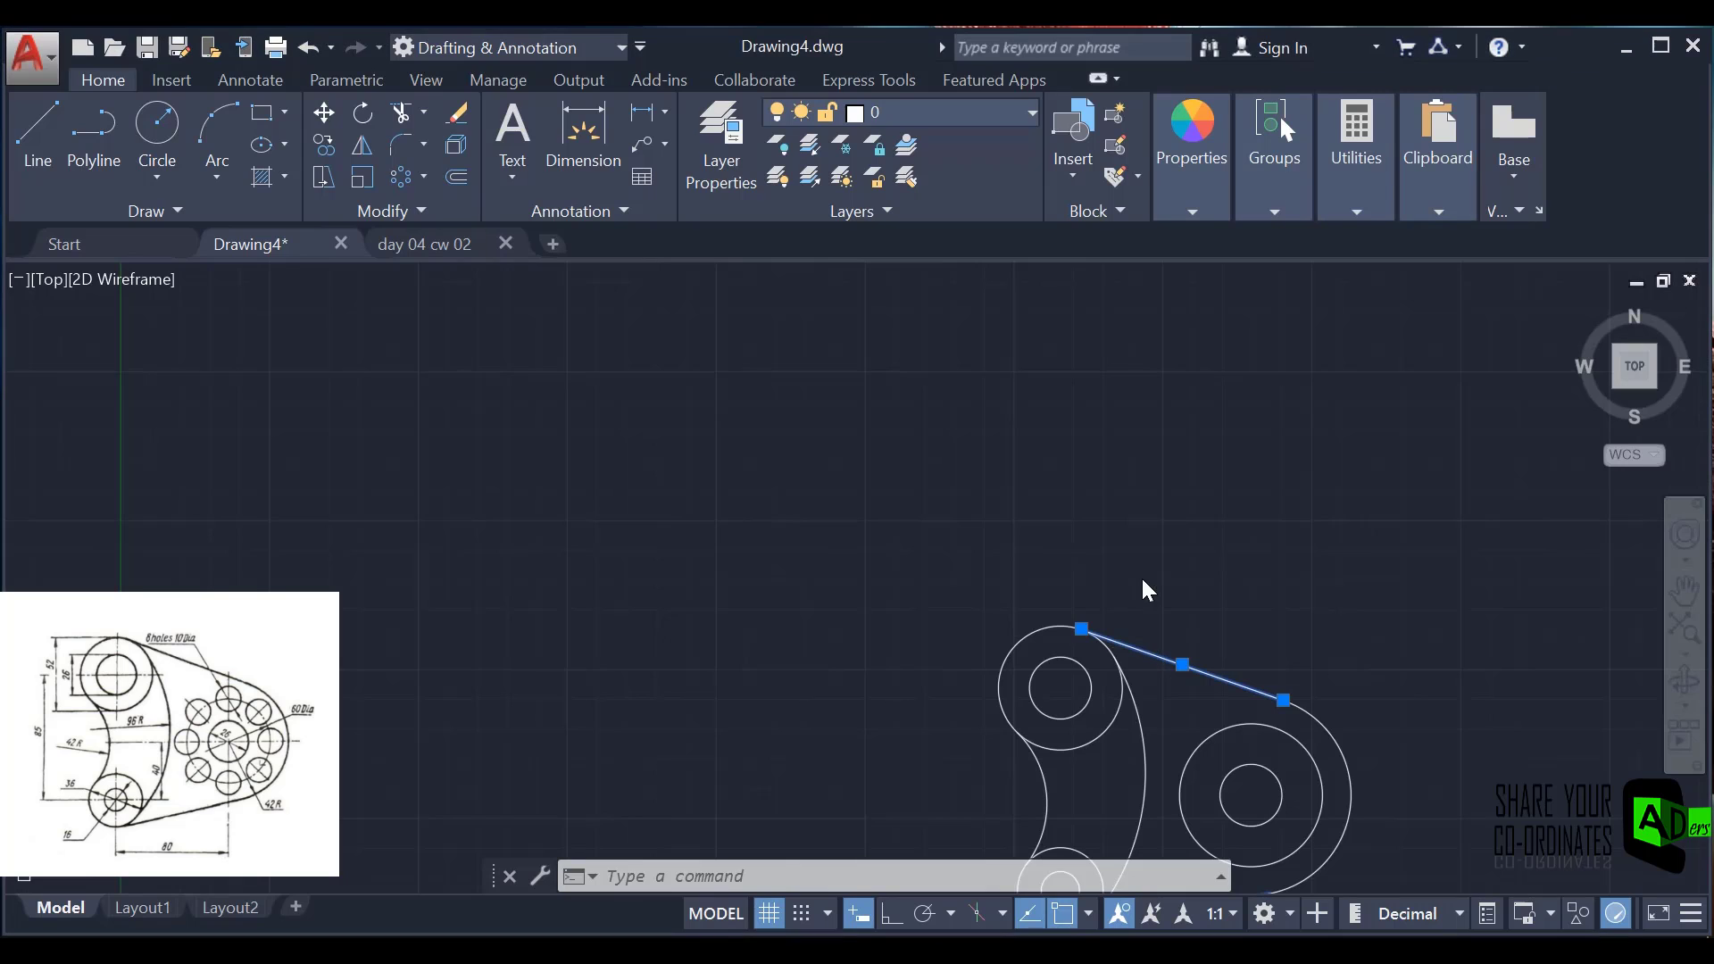
key(Escape)
- Draw a circle of radius 10 mm centred on the top quadrant of the 60 mm circle
mouse_move(1161, 589)
middle_down()
mouse_move(1173, 597)
mouse_move(849, 390)
middle_up()
scroll(940, 574, up, 2)
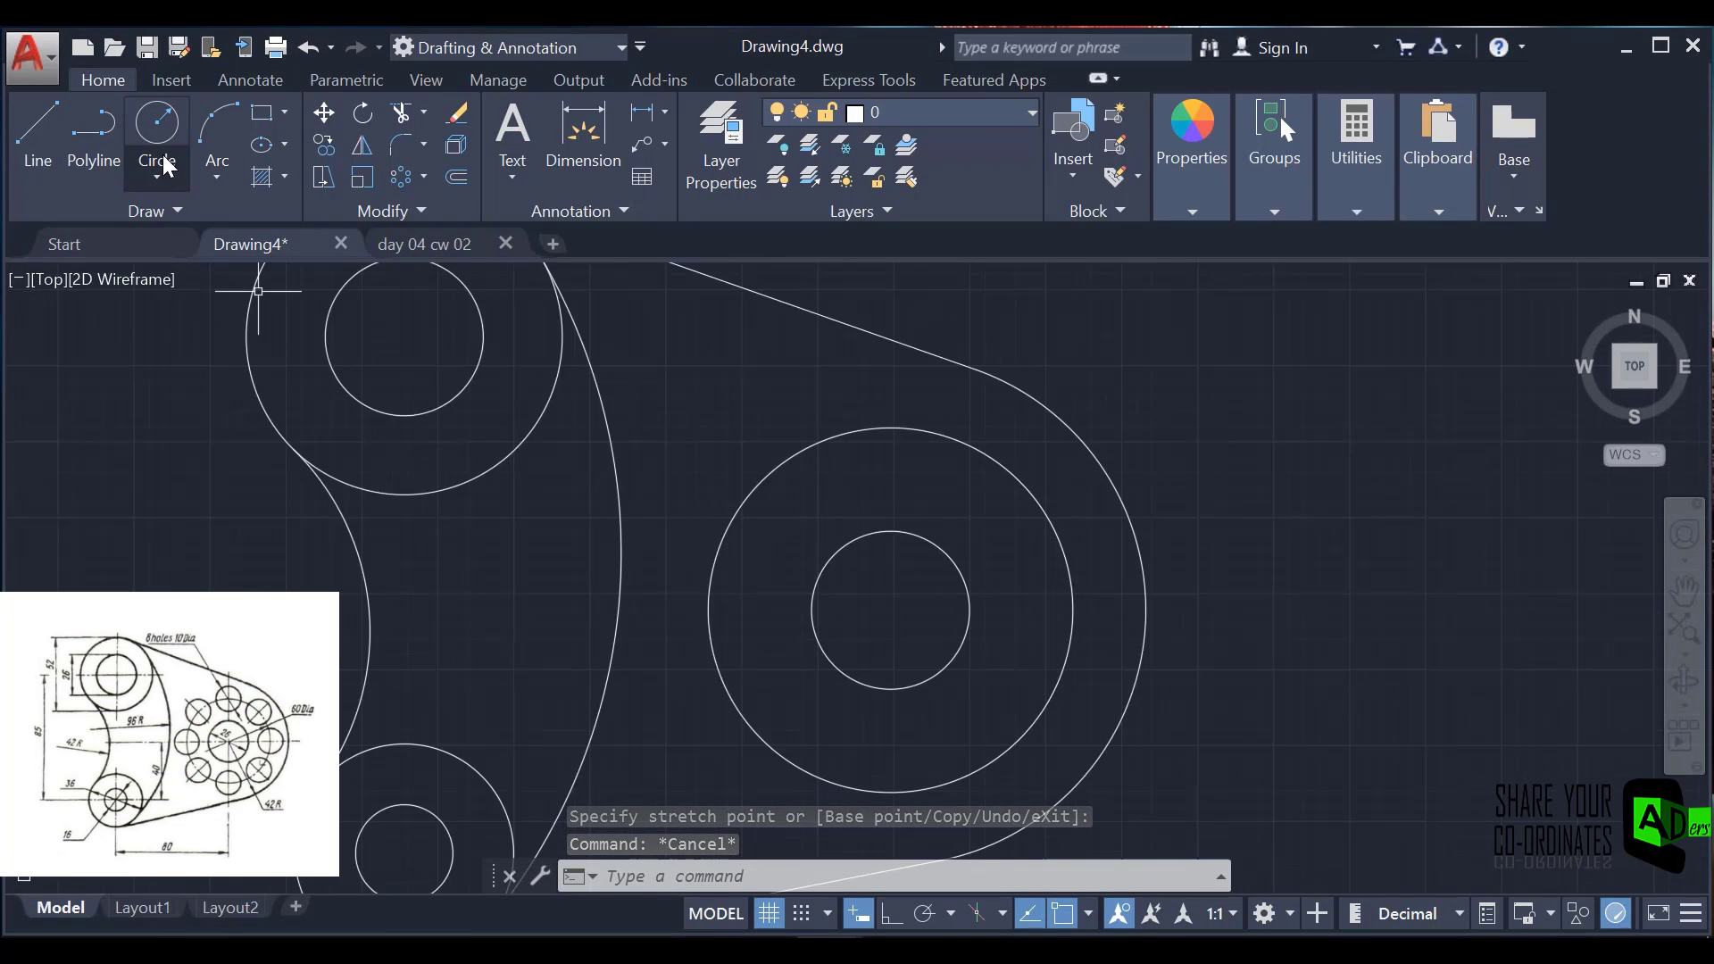
click(163, 118)
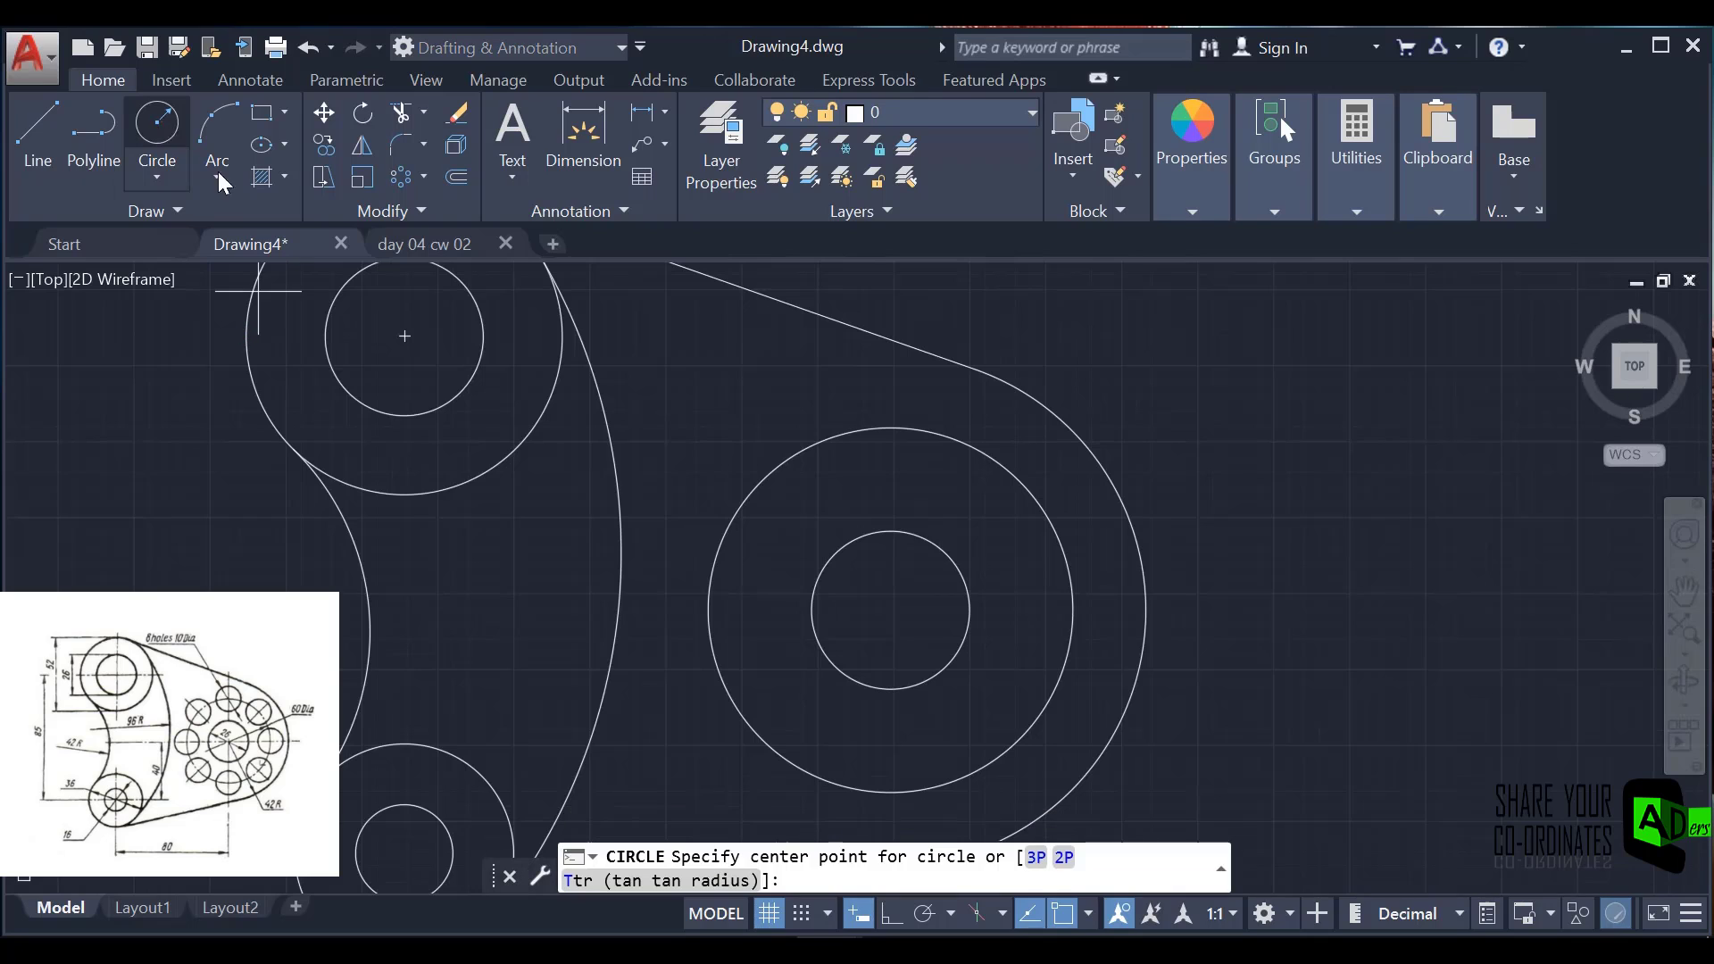
click(892, 427)
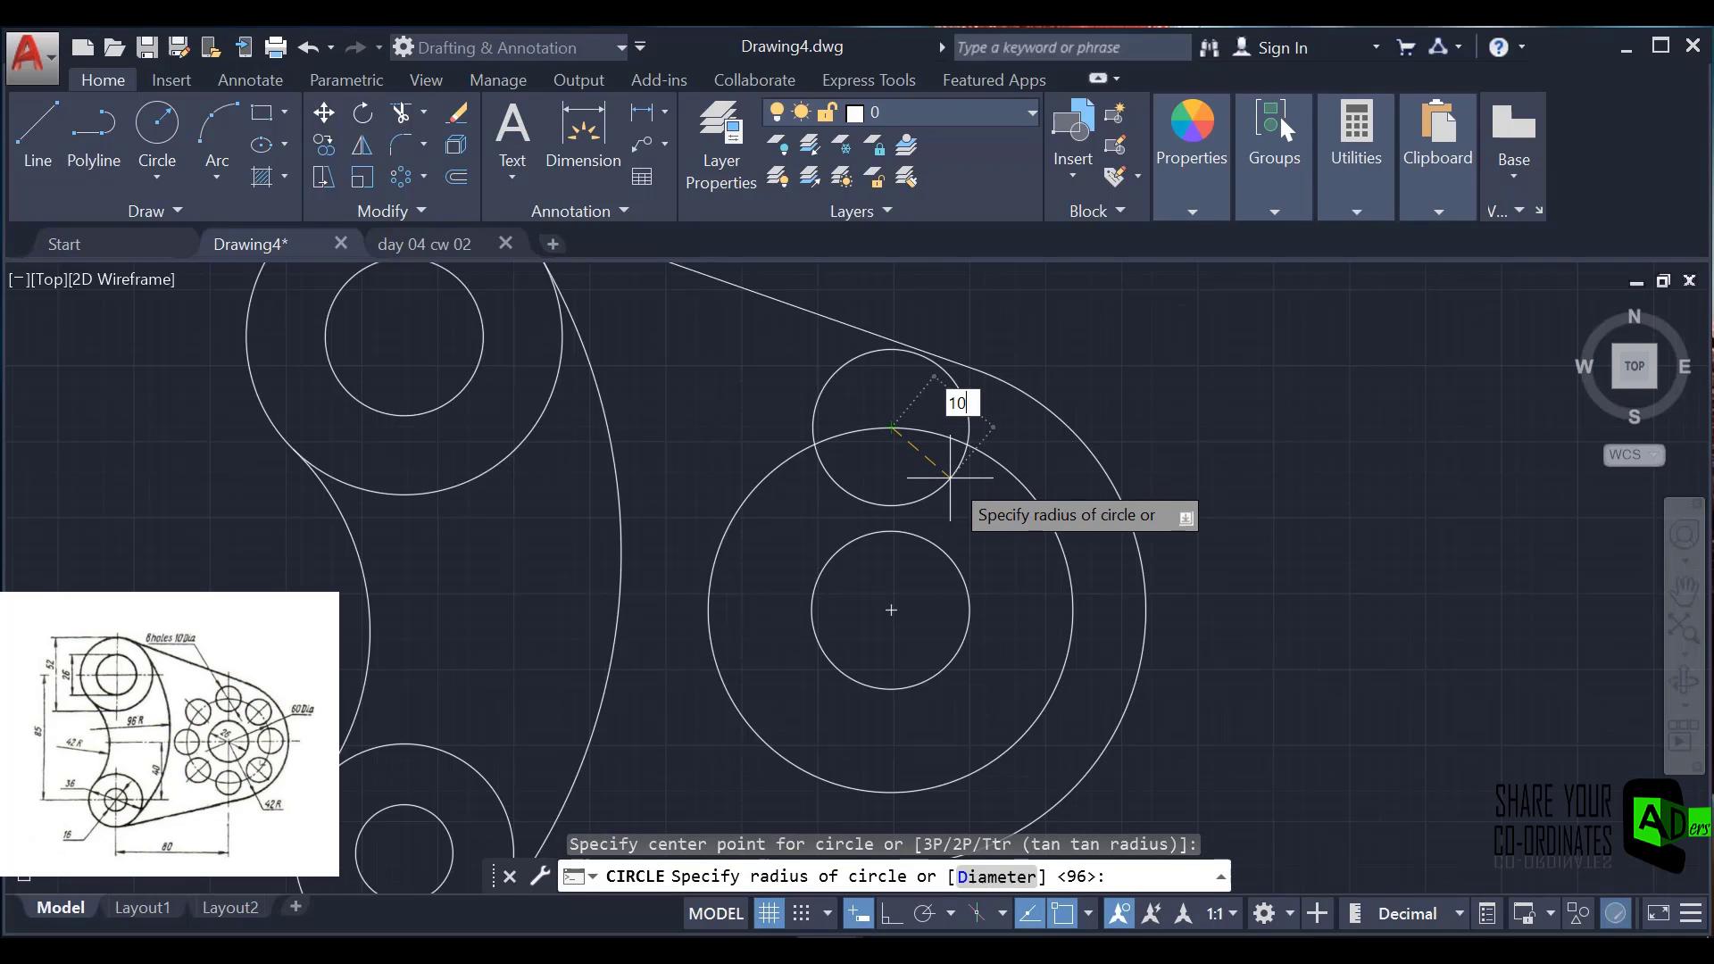
key(Return)
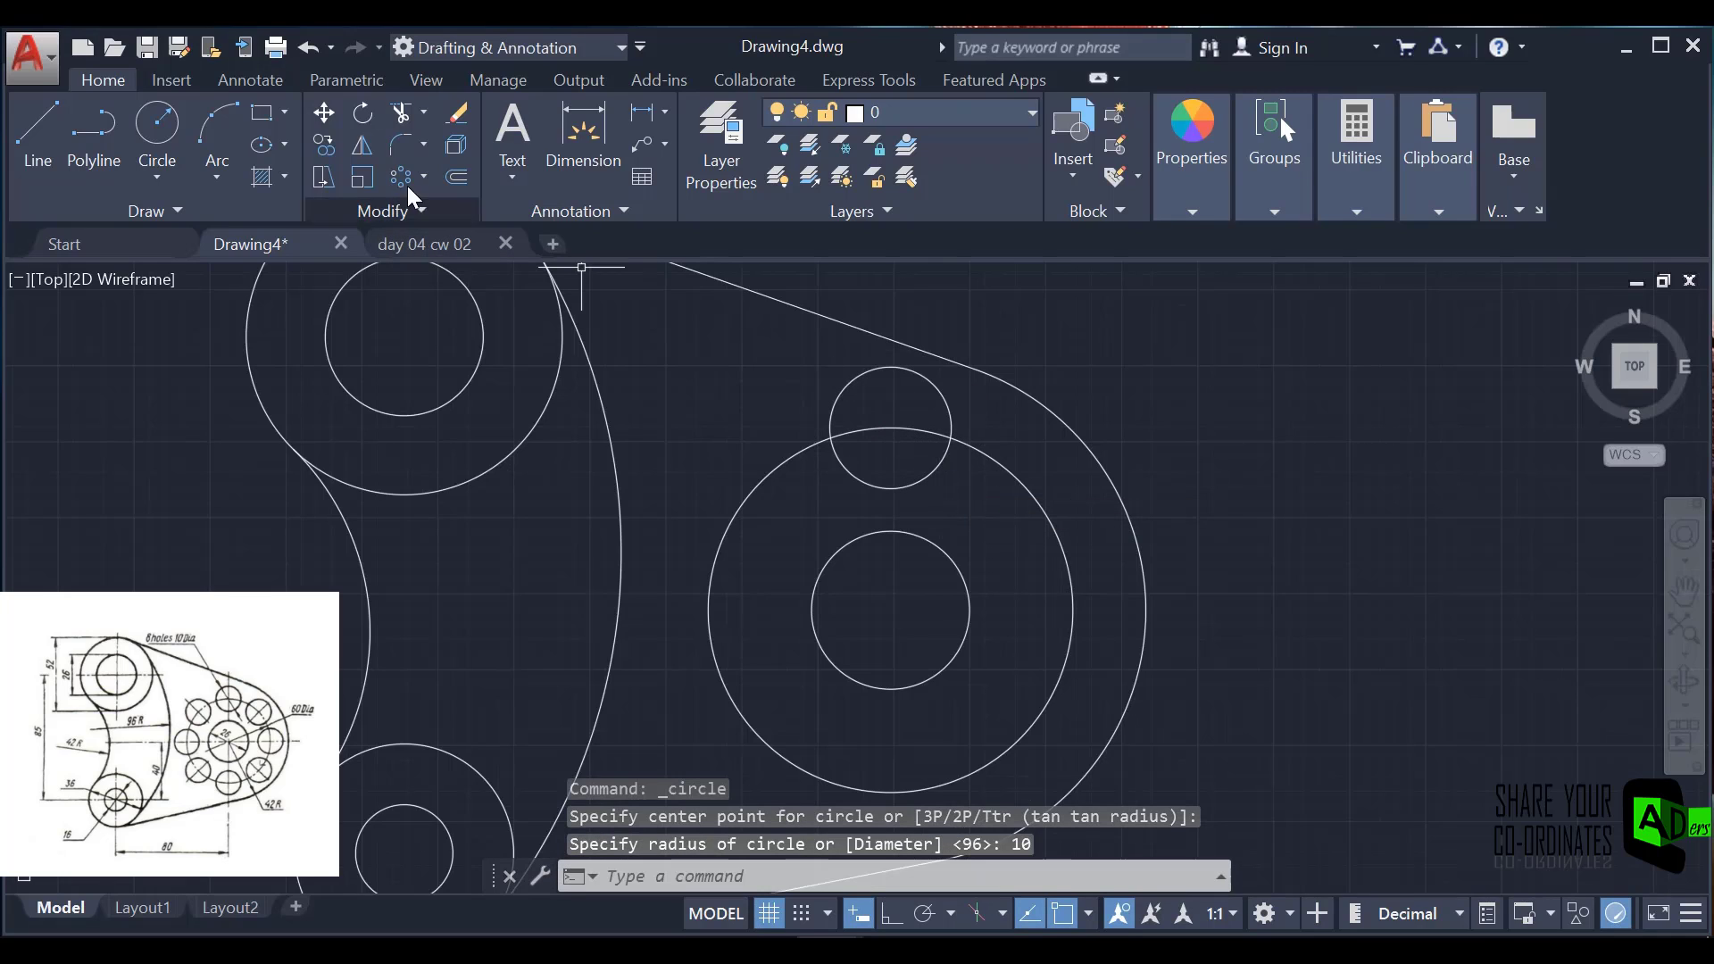
- Create a polar array of 8 copies of the 10 mm radius circle around the 60 mm circle's centre
click(424, 177)
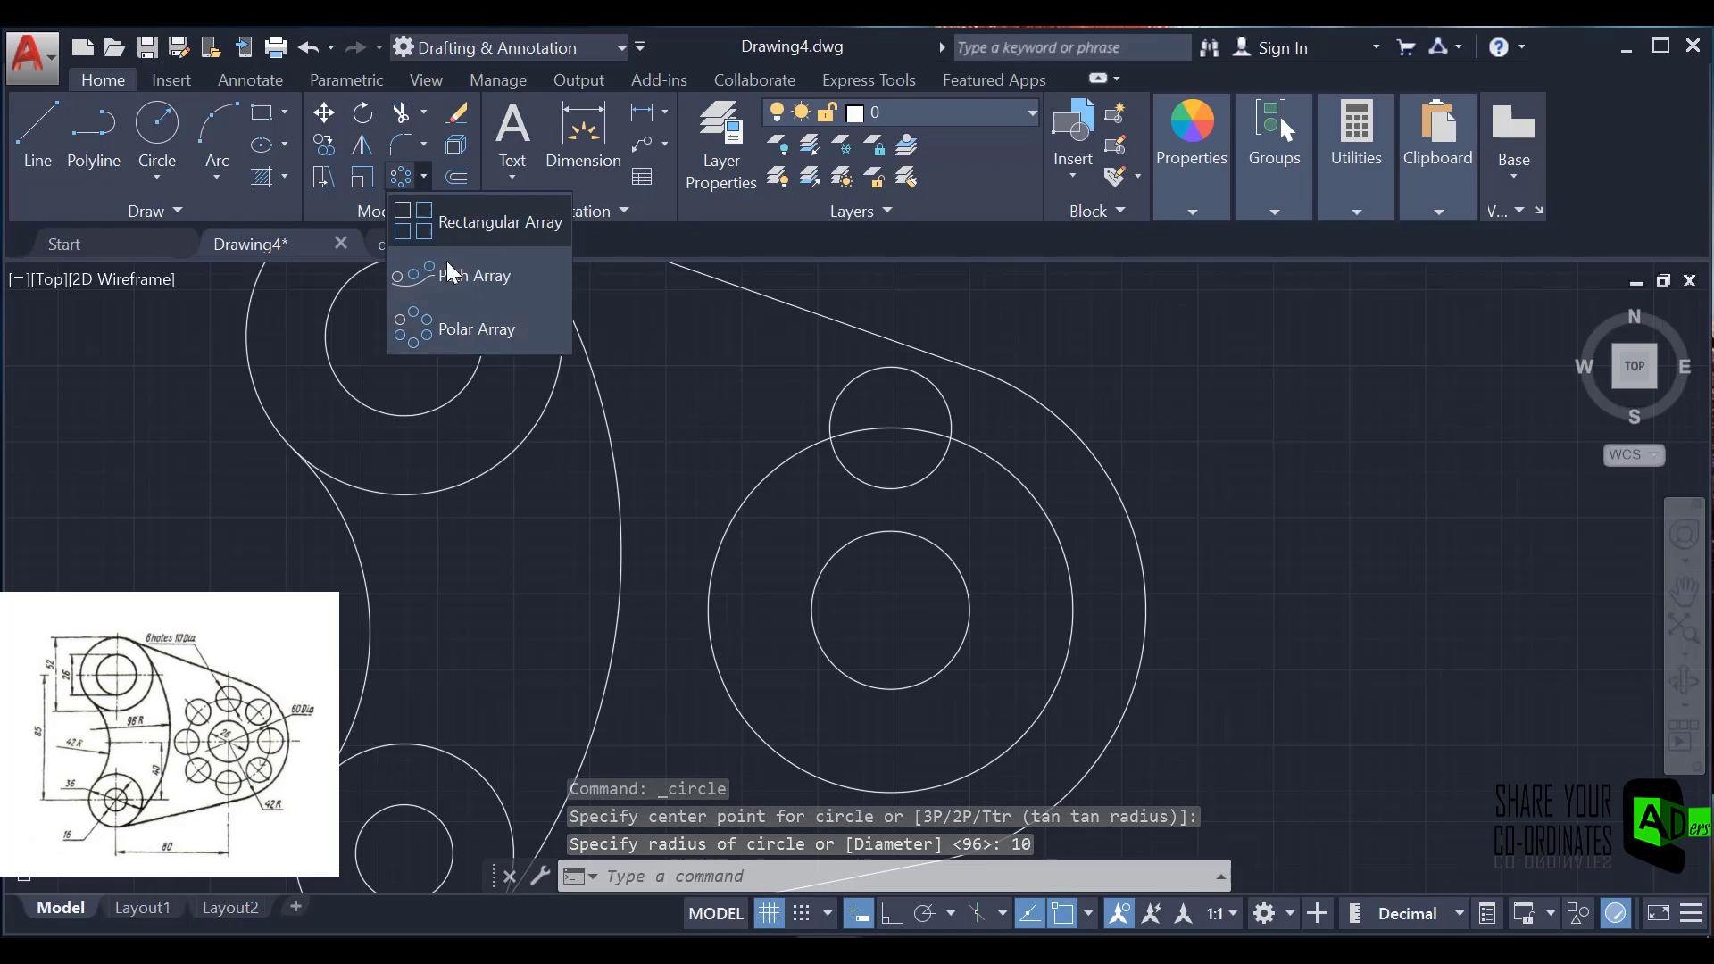
click(466, 333)
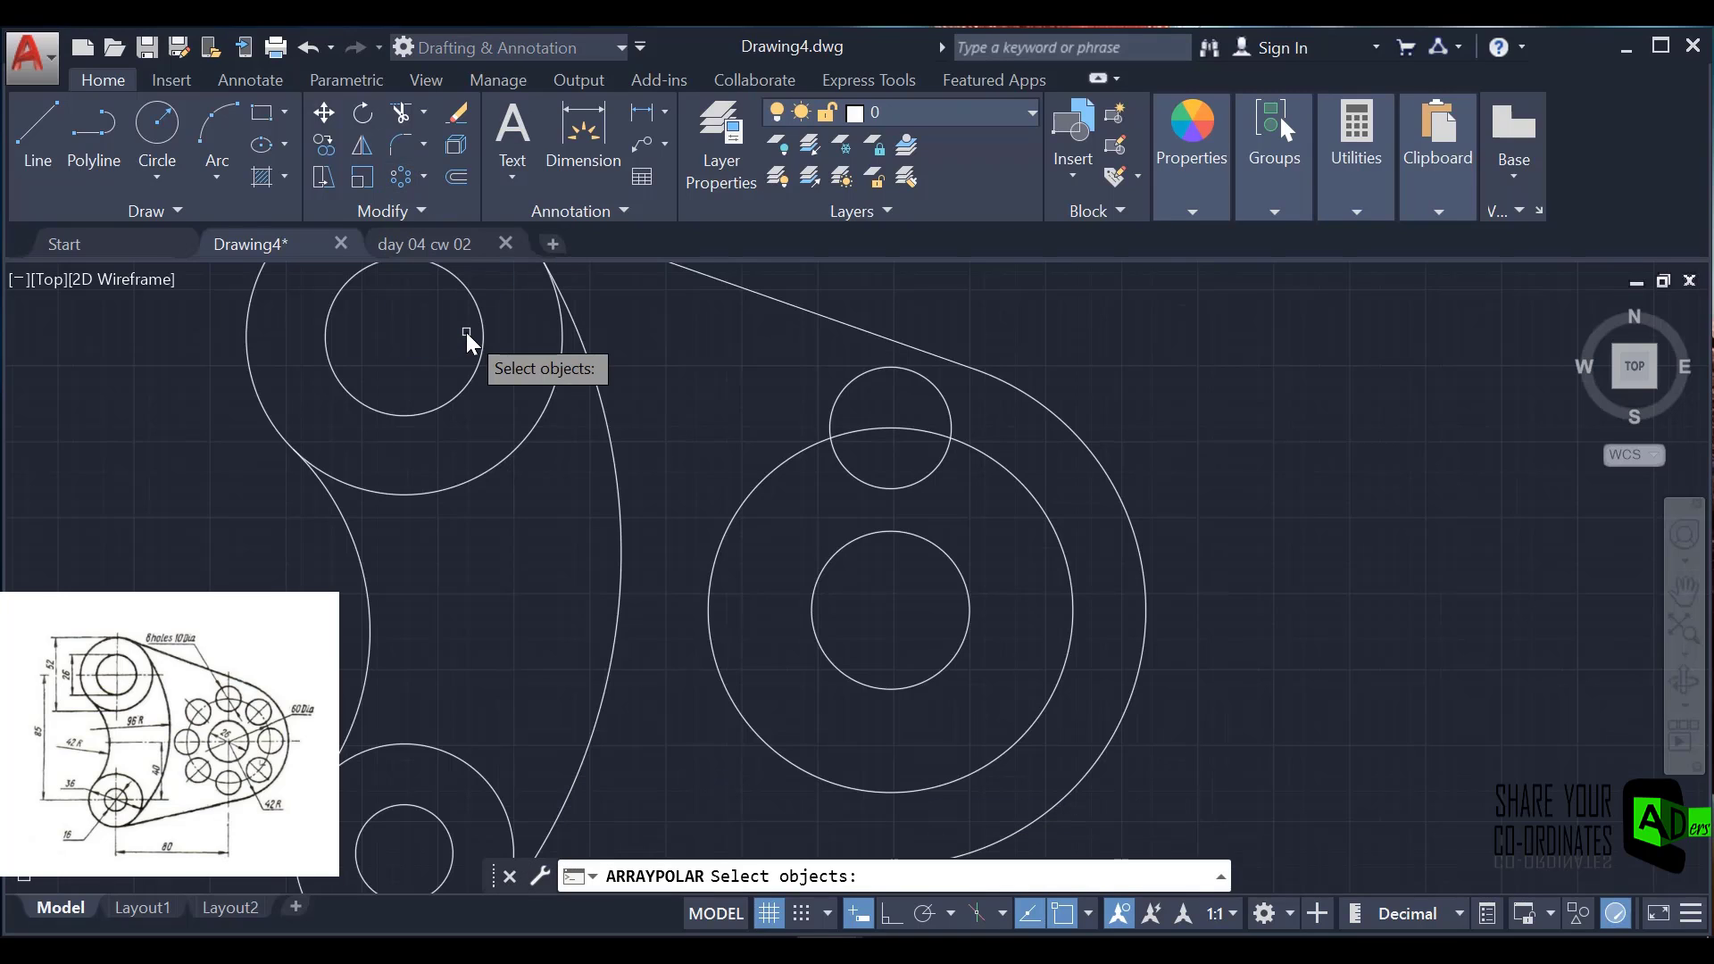
click(866, 486)
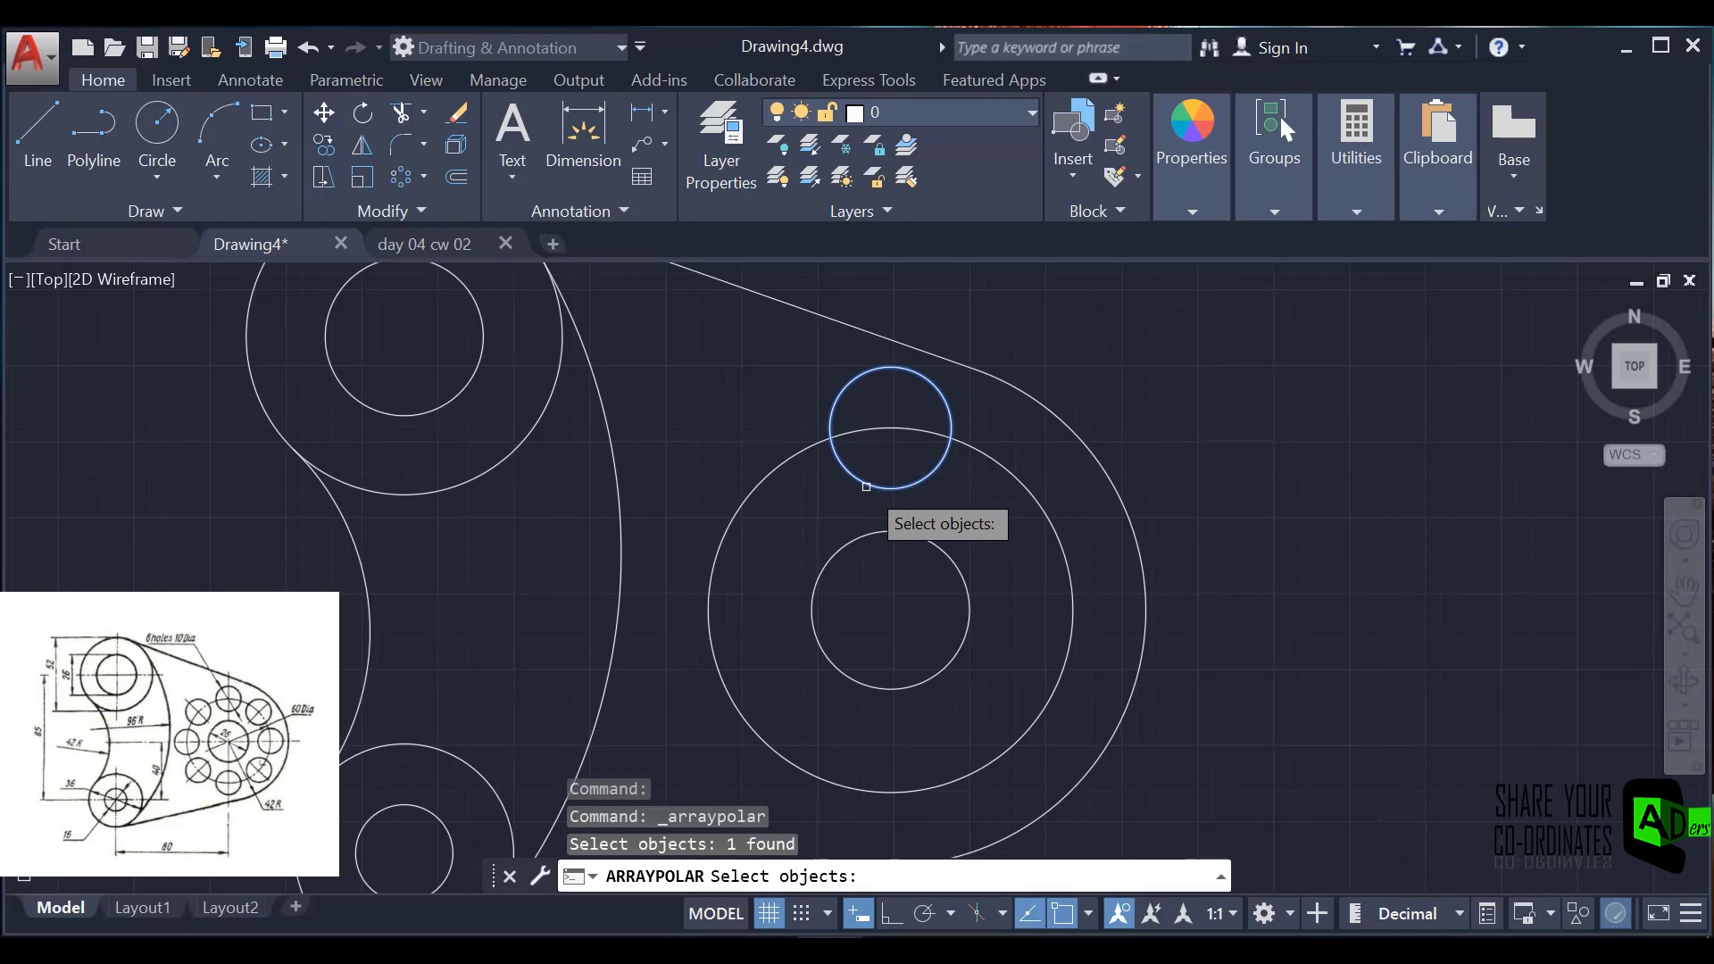
key(Return)
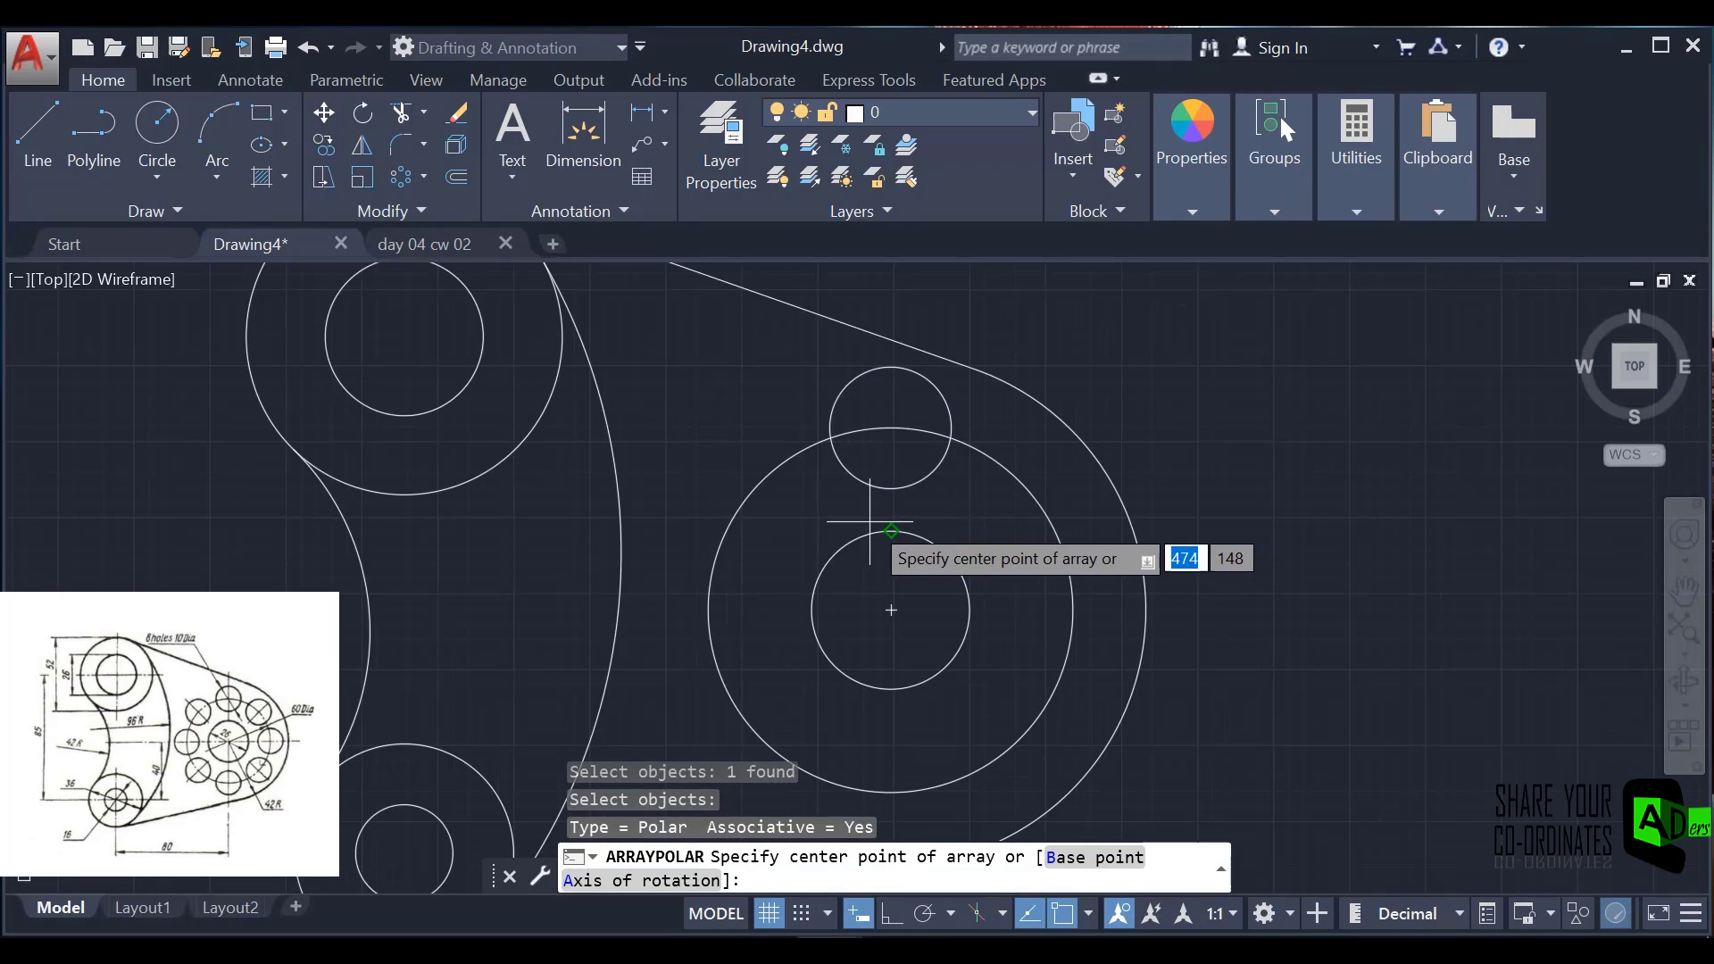
click(891, 609)
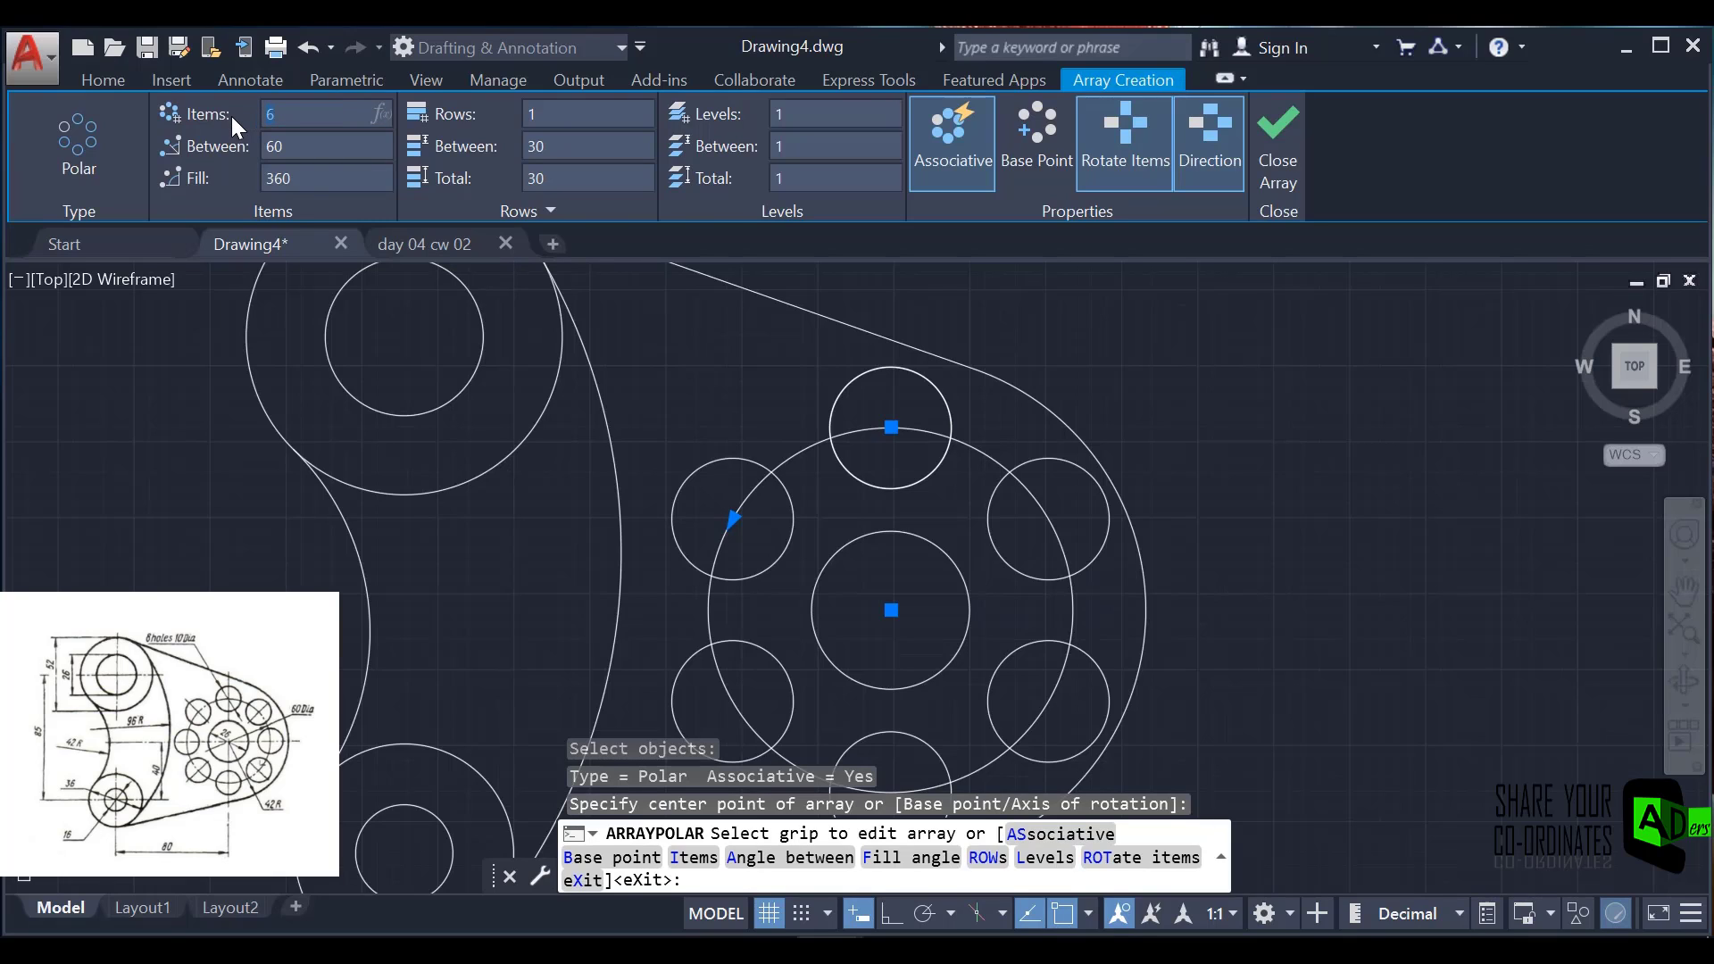
text(8)
key(Return)
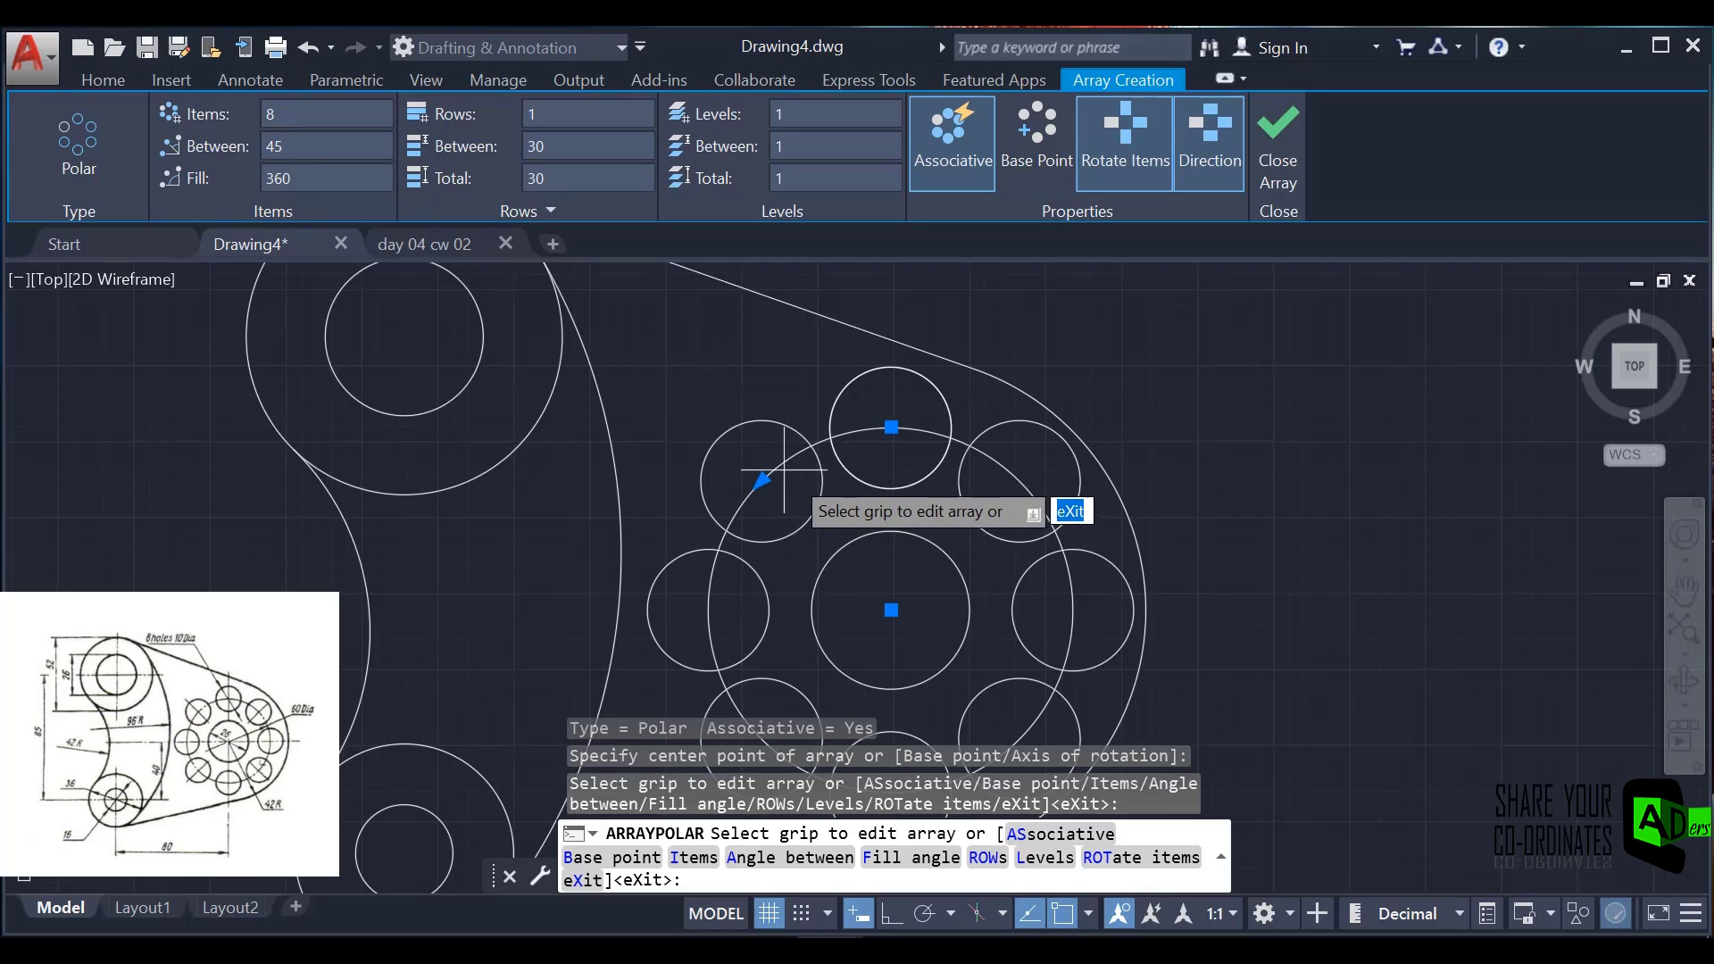
scroll(760, 453, down, 4)
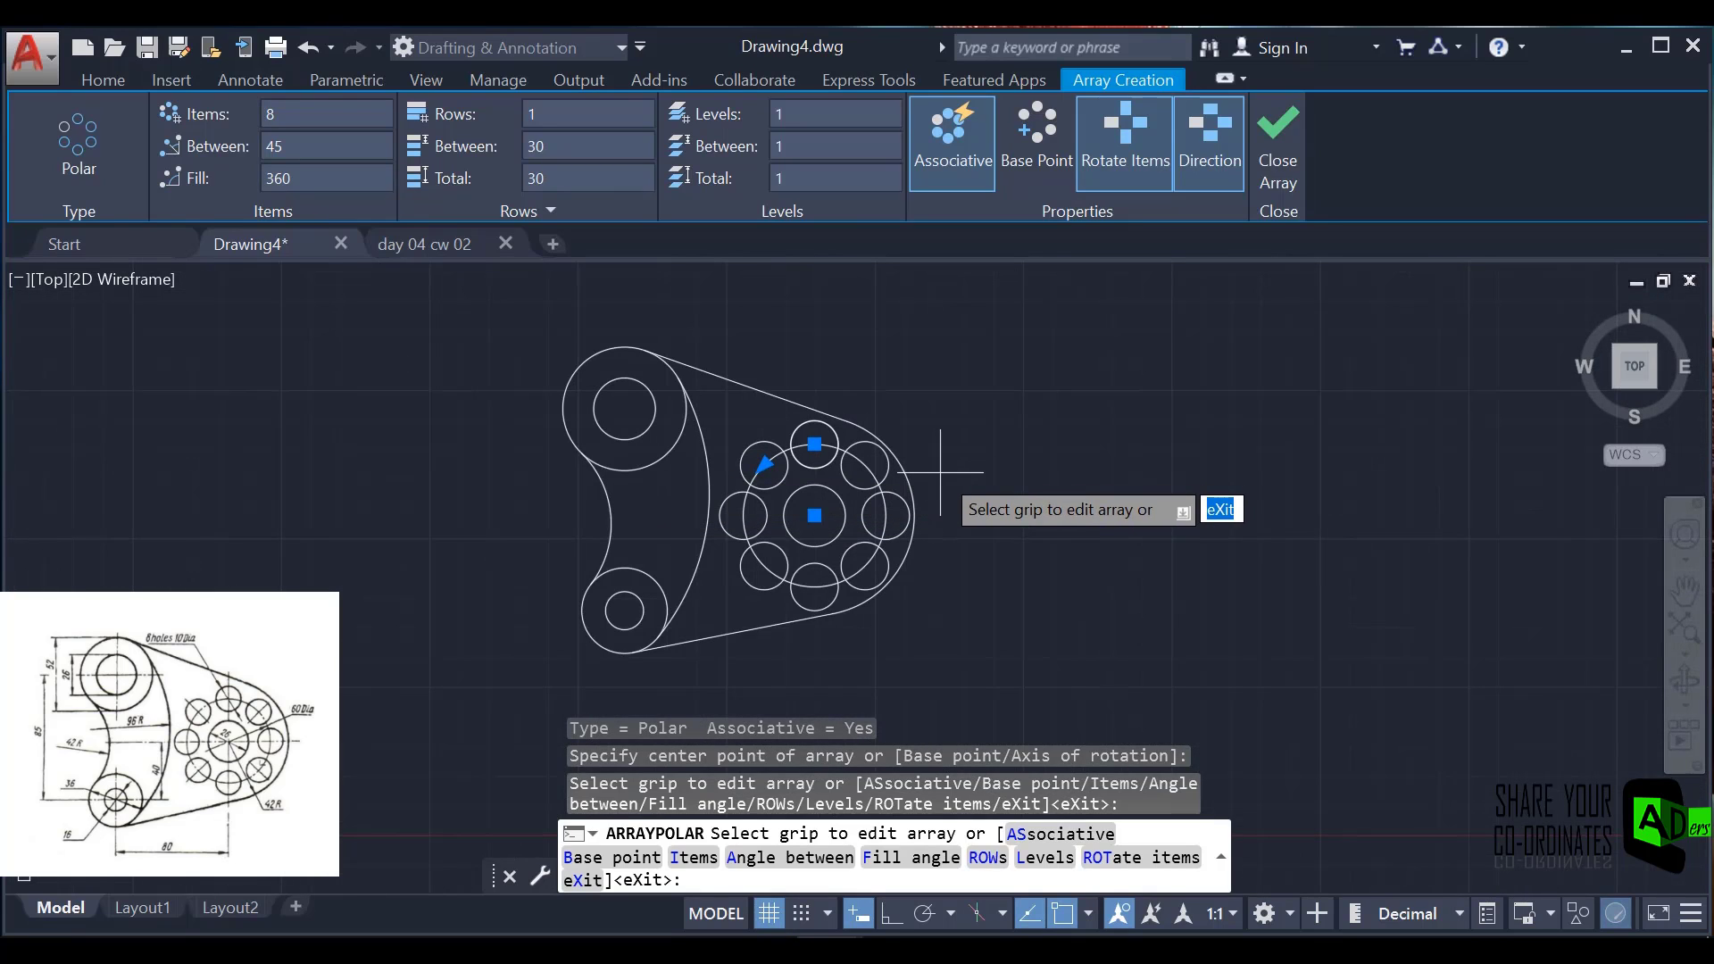
key(Return)
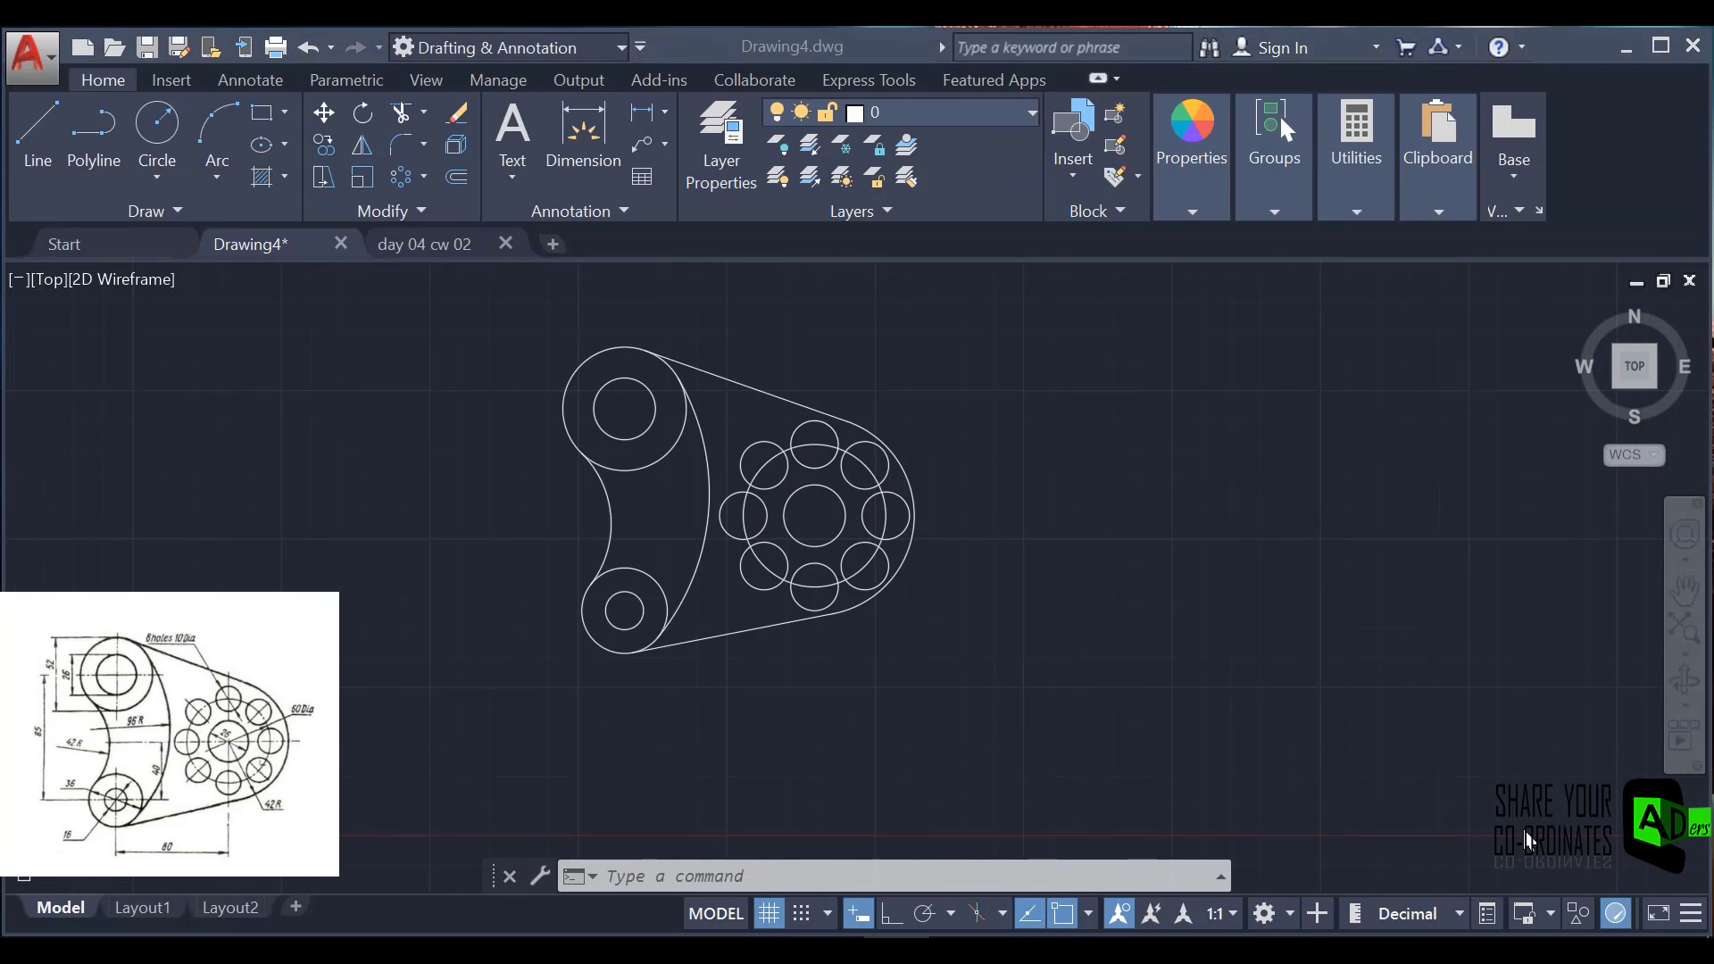
- Load the CENTER linetype from acad.lin into the drawing
click(1192, 212)
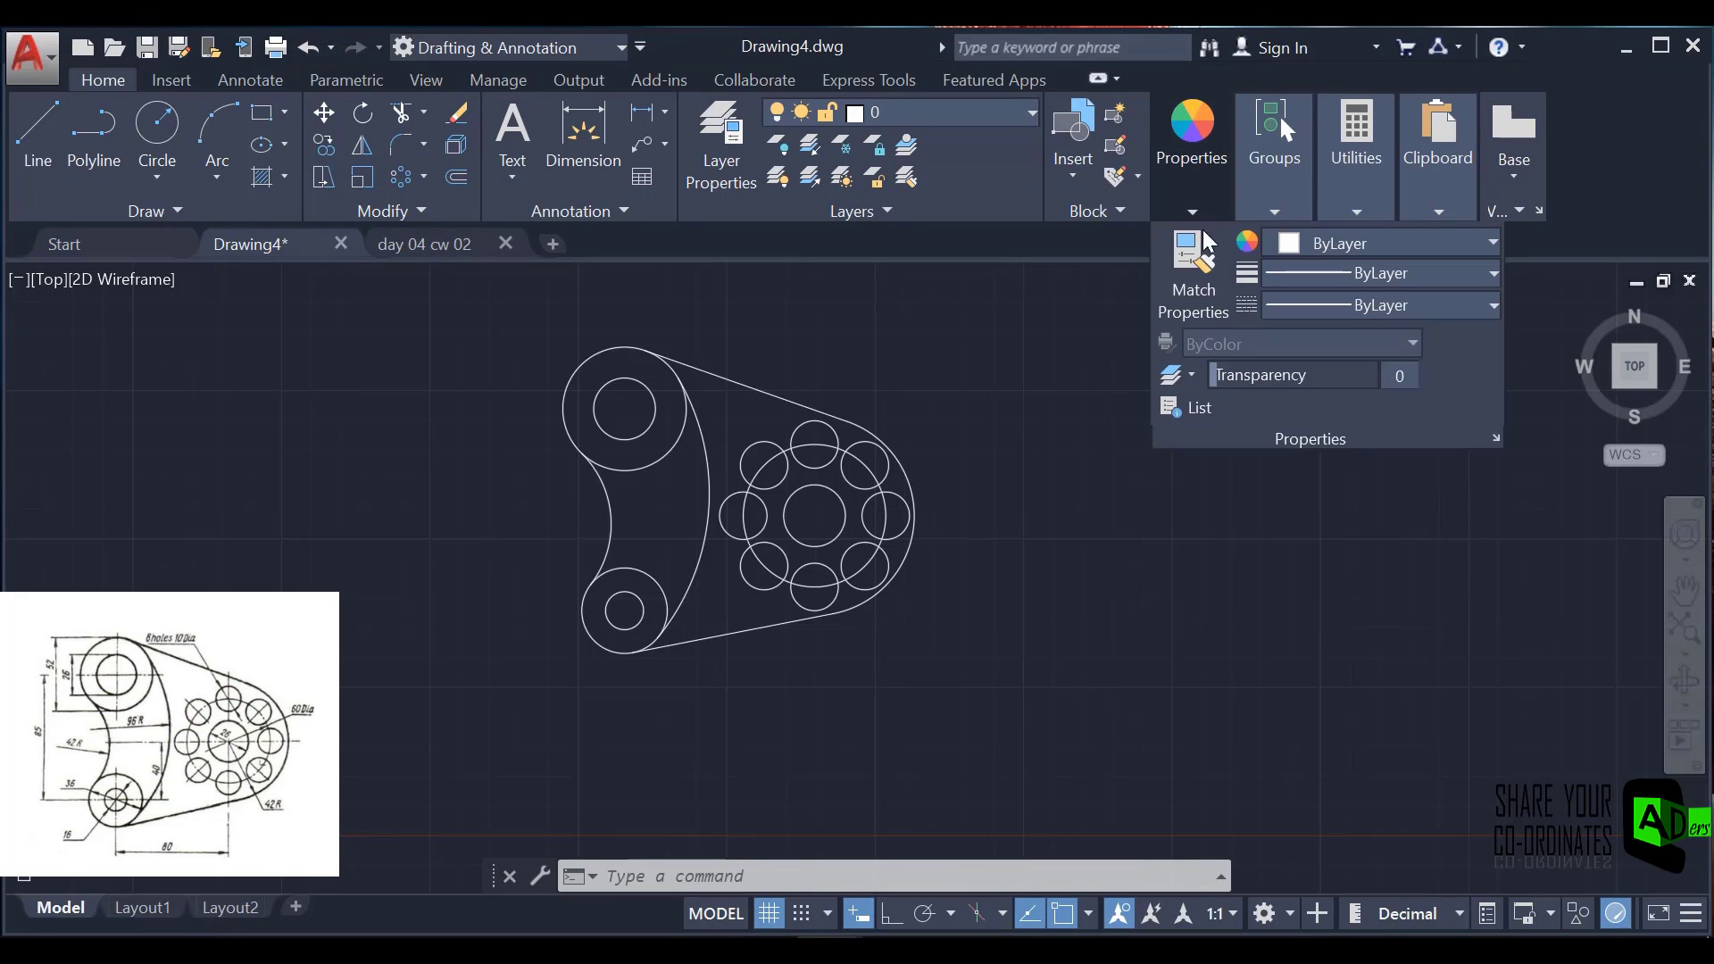
click(1396, 303)
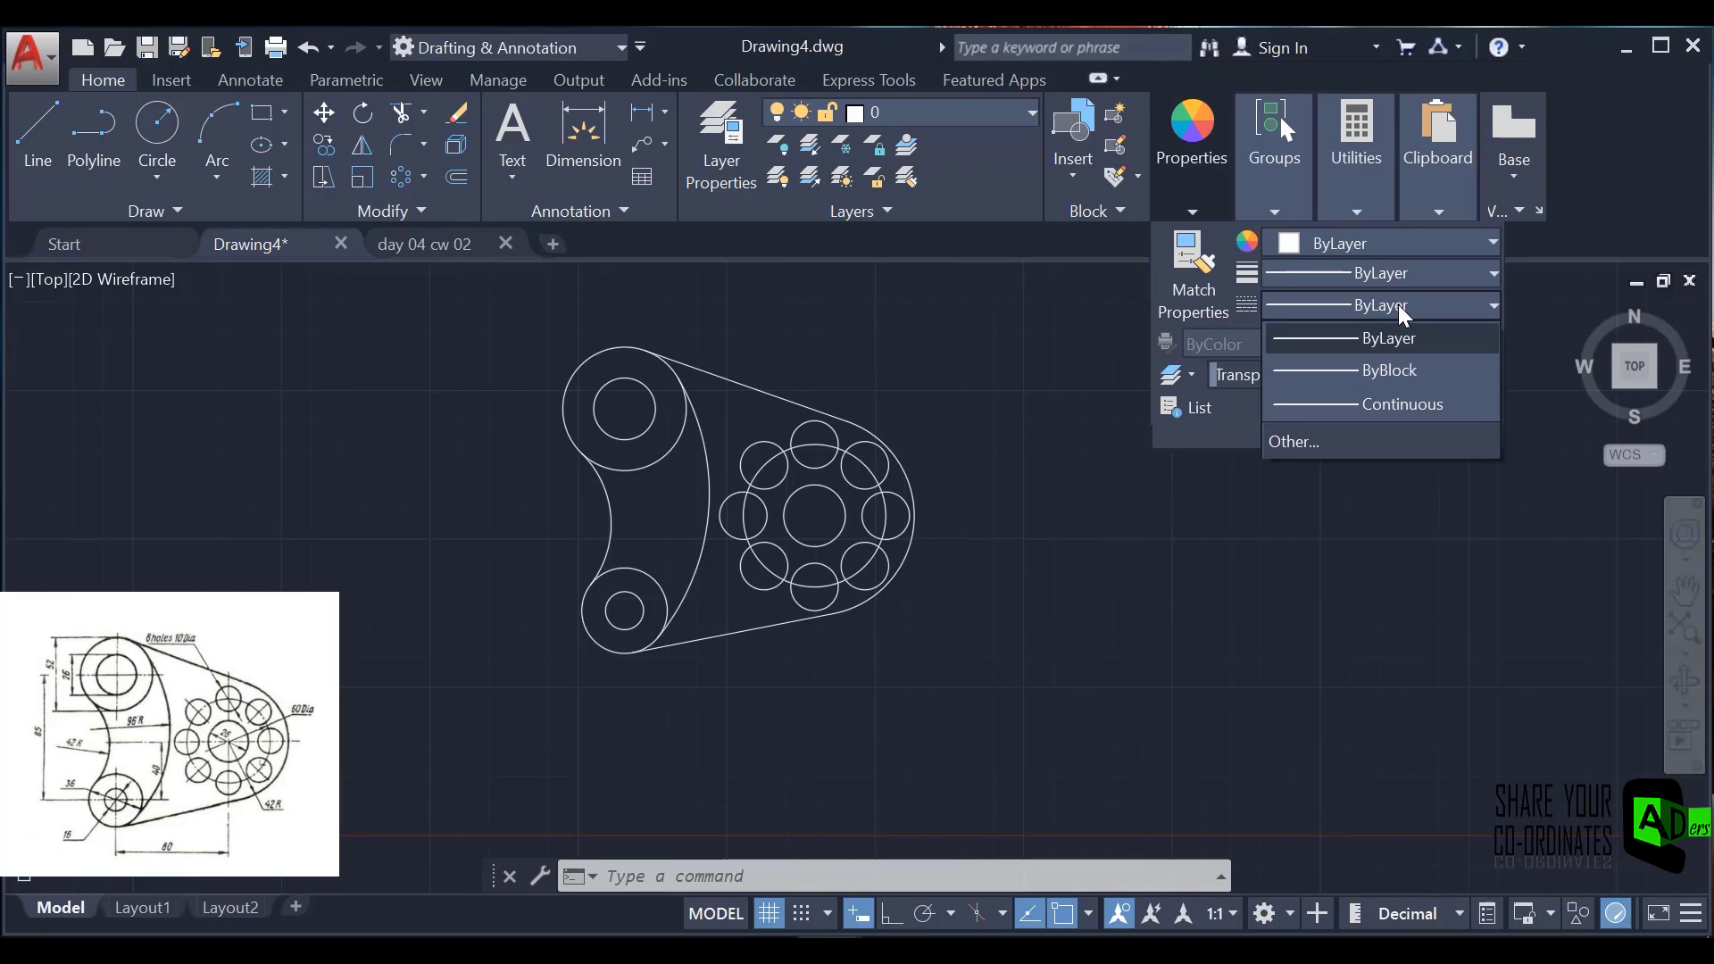
click(1295, 439)
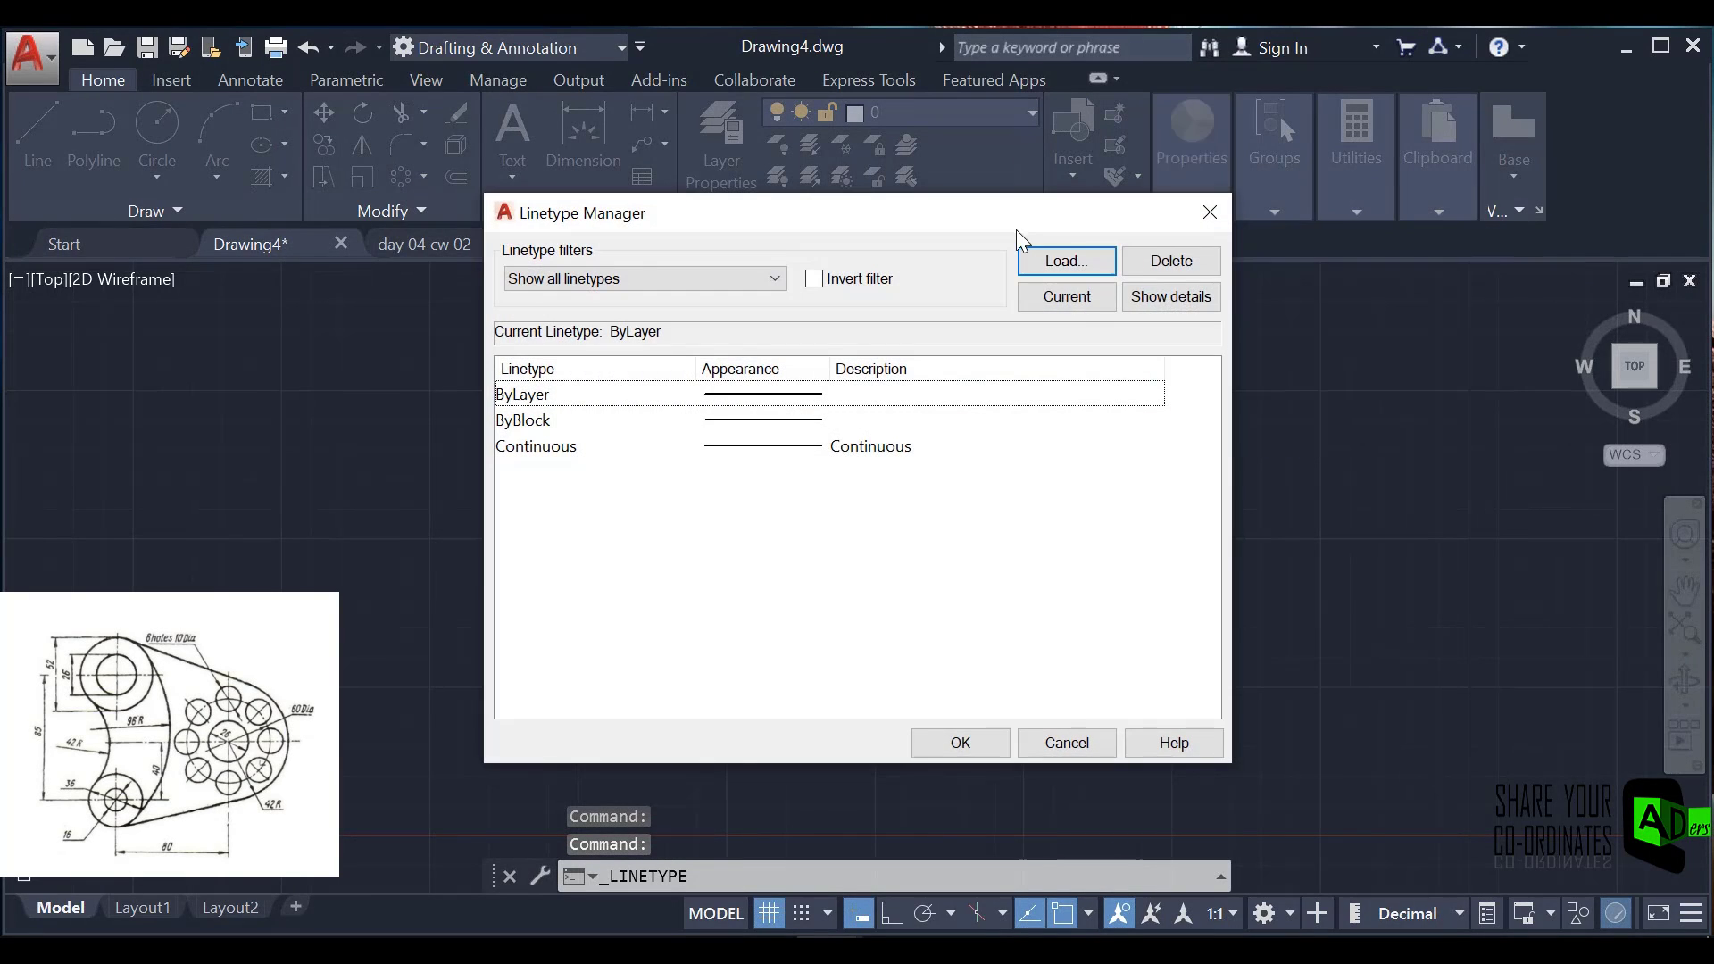
click(1038, 262)
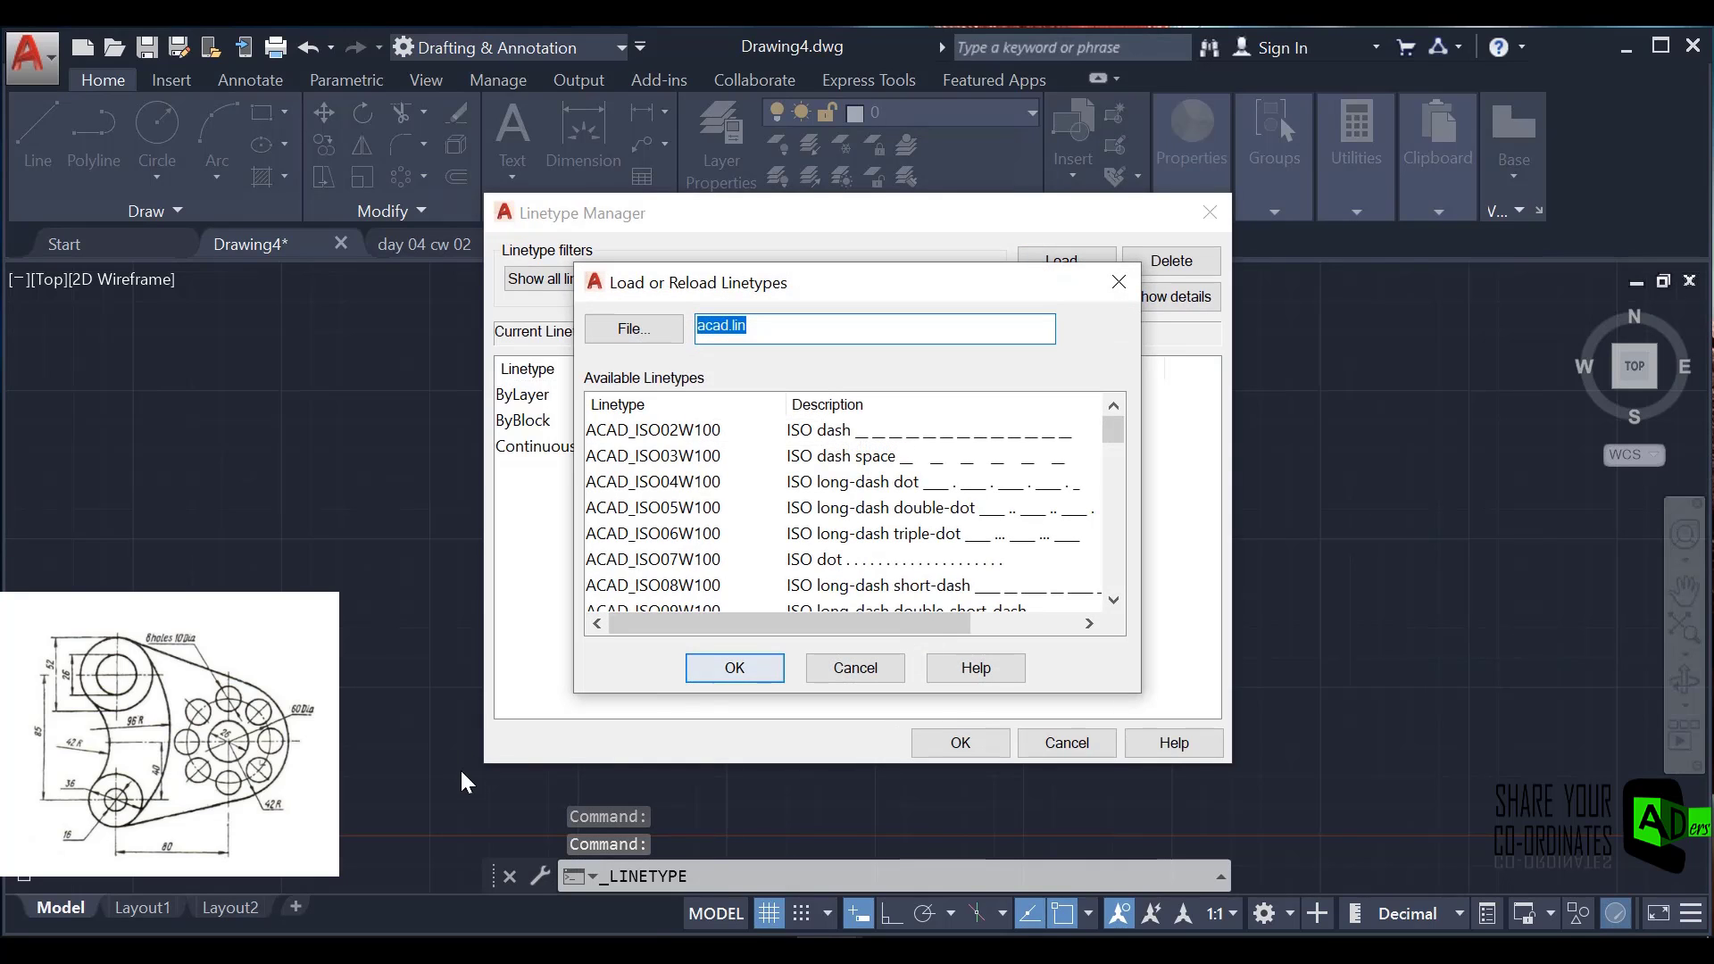
scroll(629, 526, down, 4)
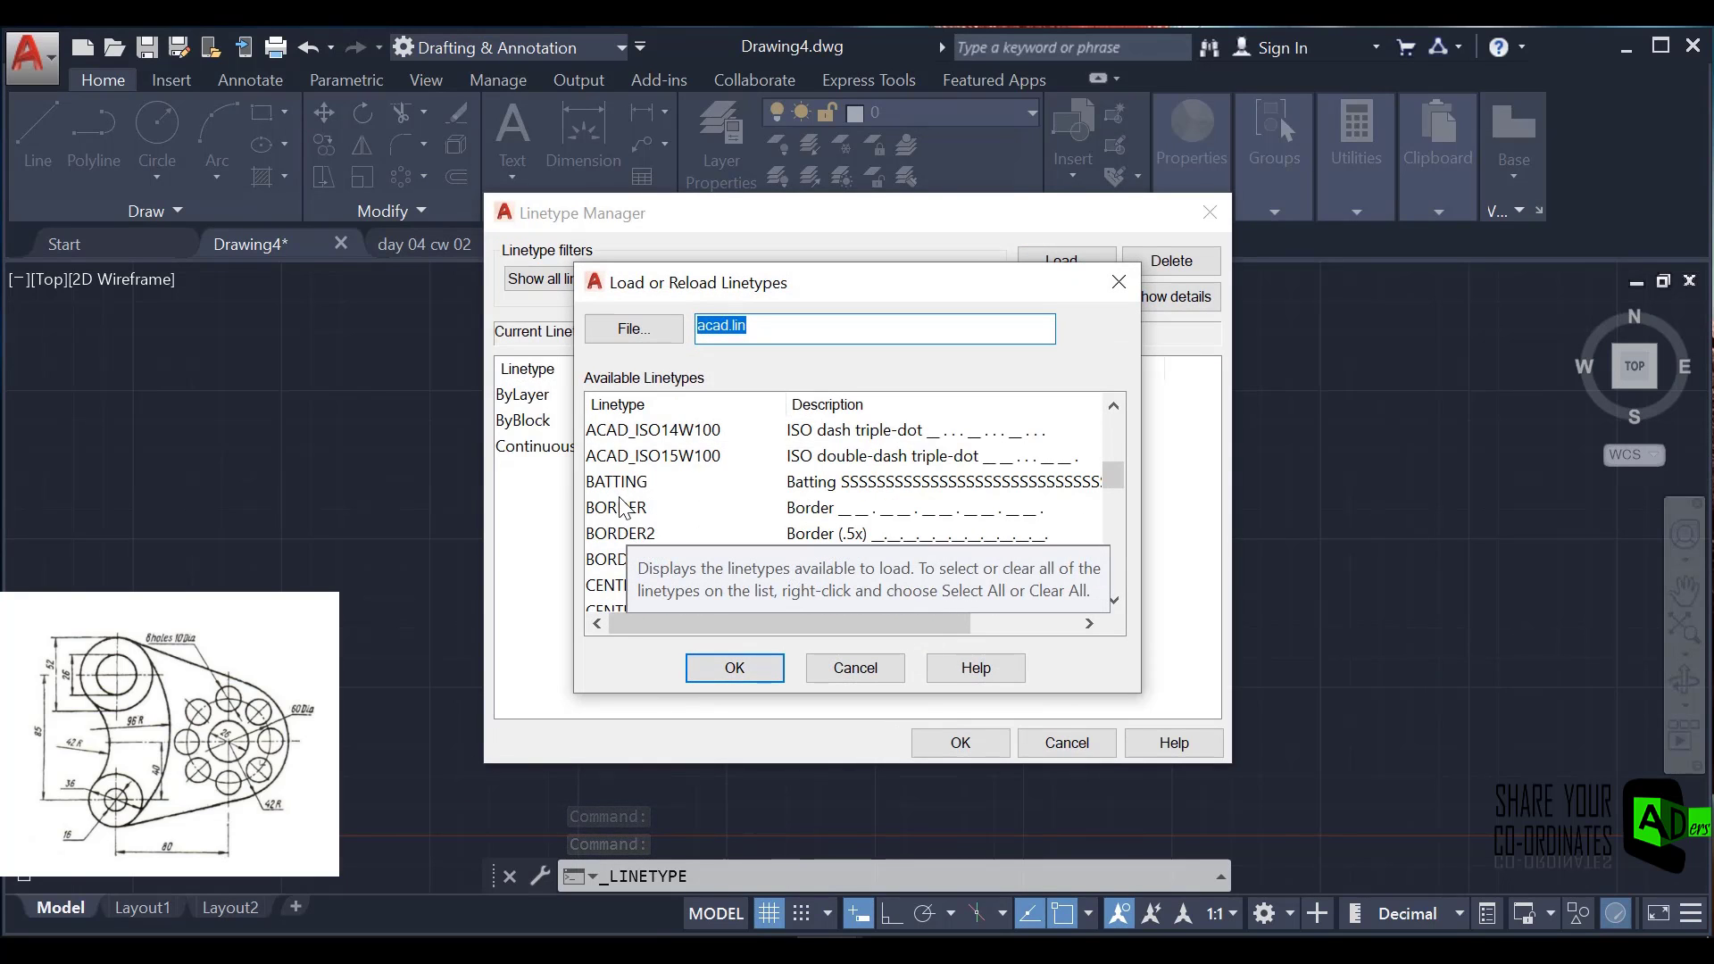
scroll(622, 505, down, 2)
click(632, 433)
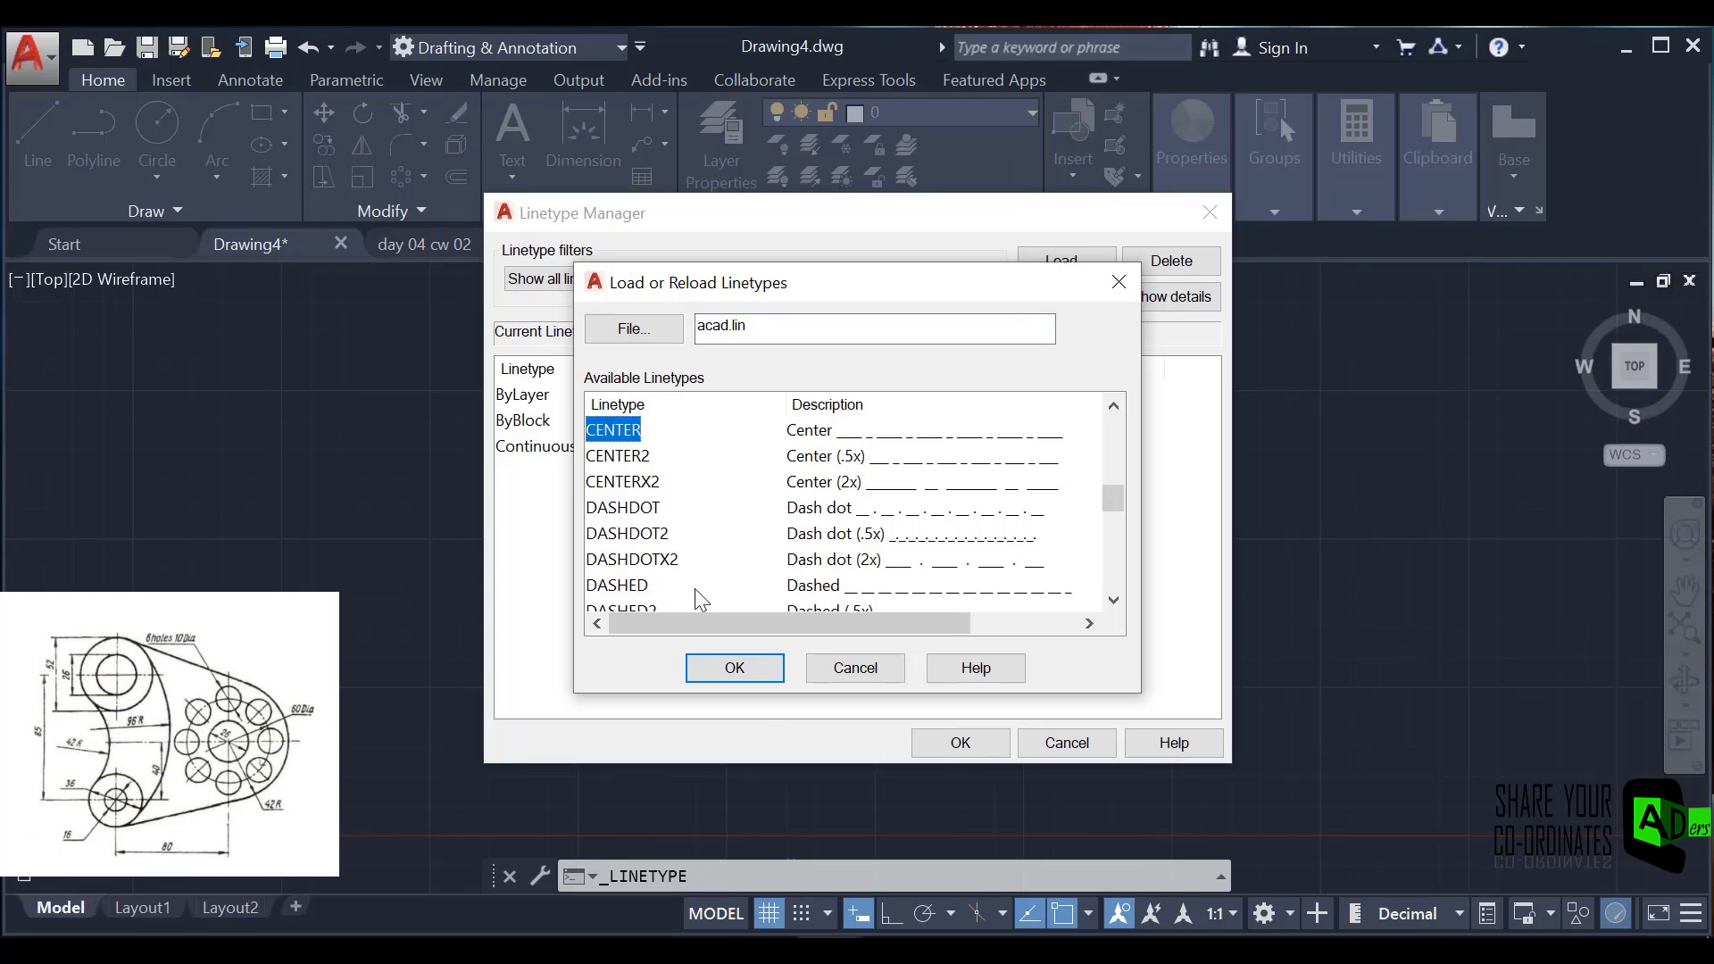
click(727, 678)
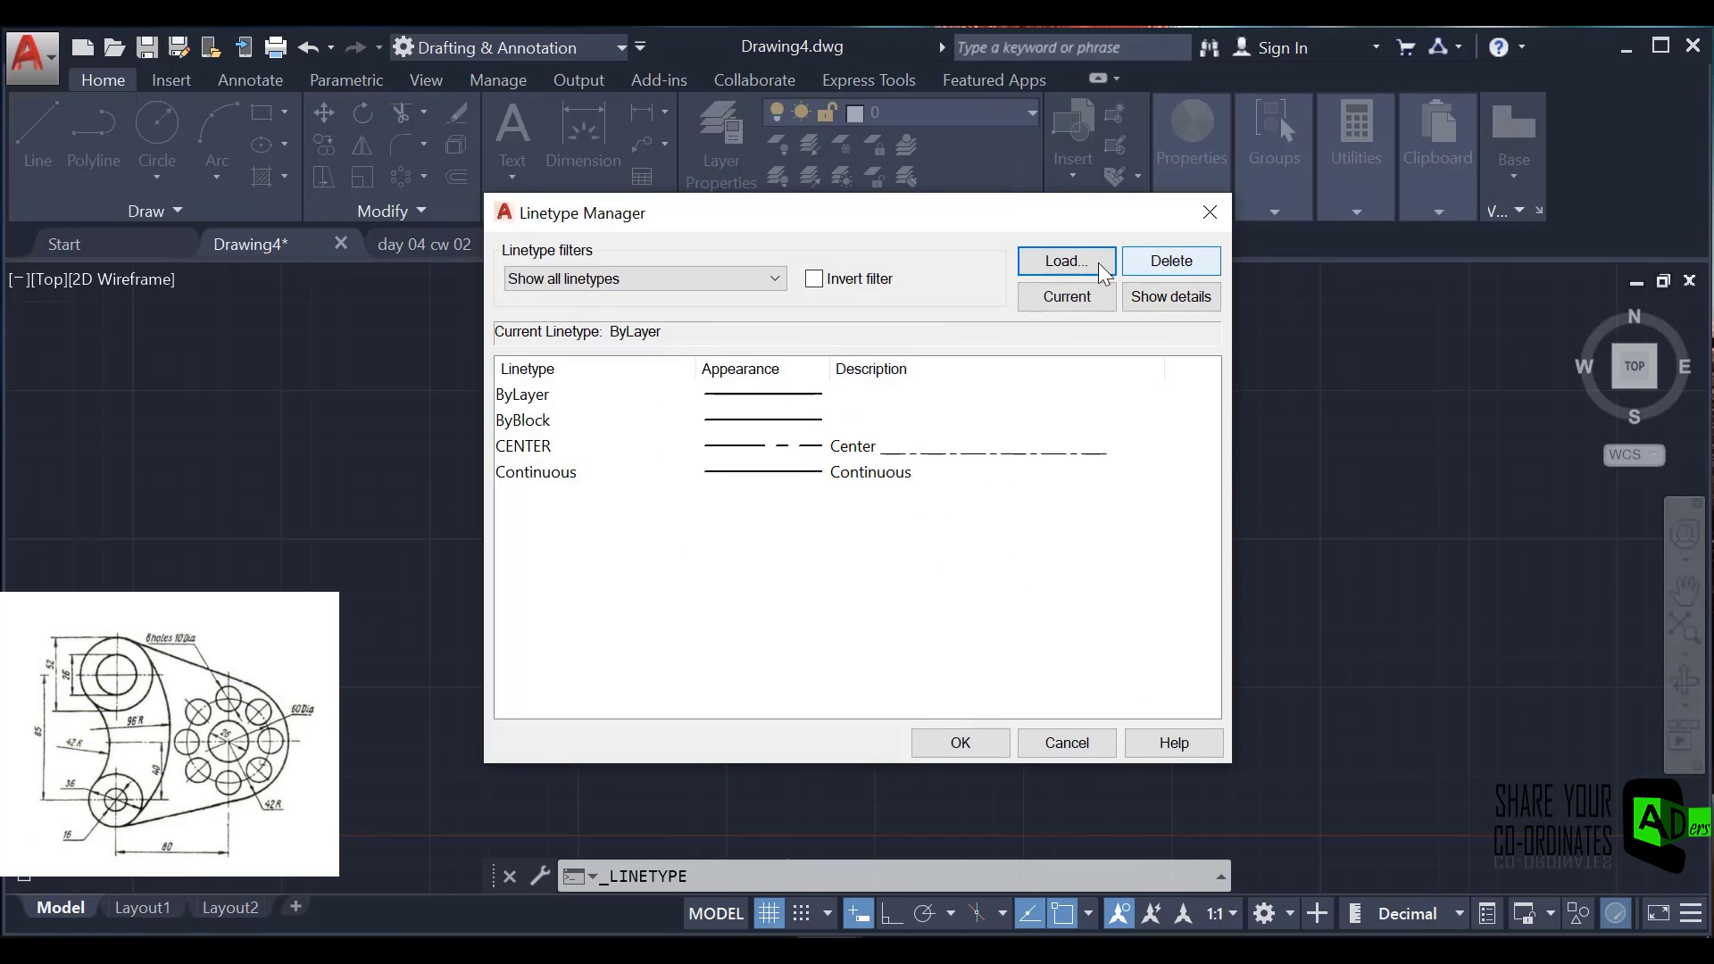
- Load the HIDDEN linetype from acad.lin and accept the linetype list
click(1074, 262)
scroll(665, 496, down, 10)
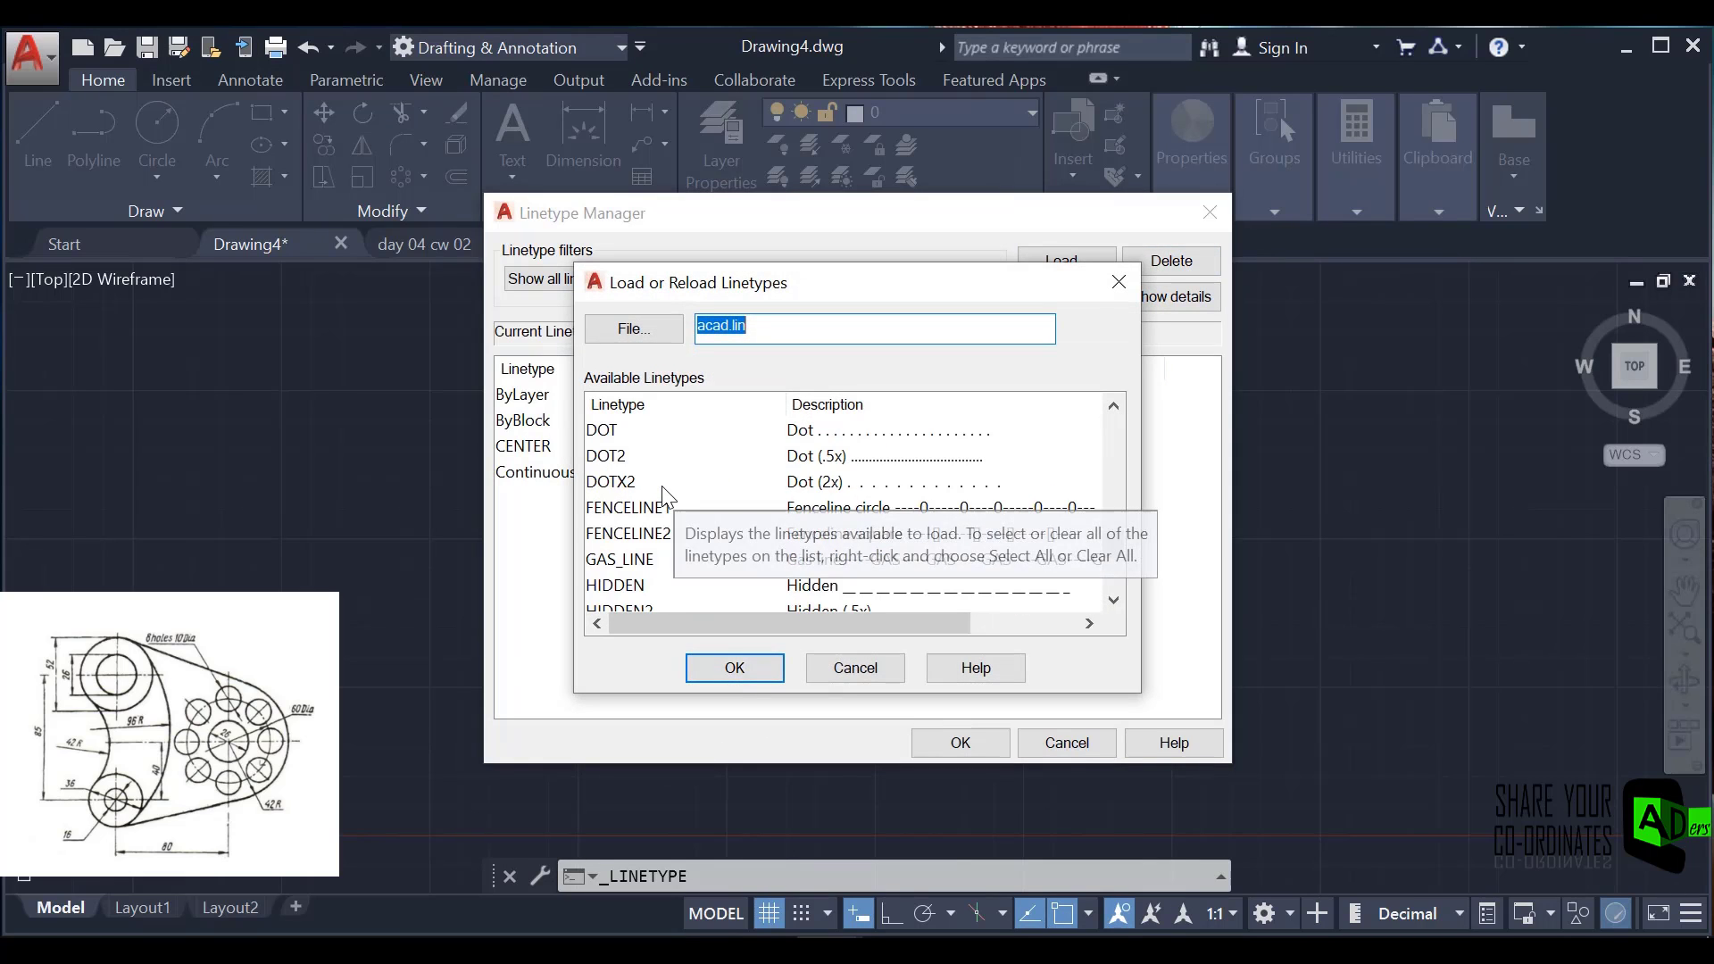
scroll(665, 495, down, 3)
scroll(647, 535, up, 2)
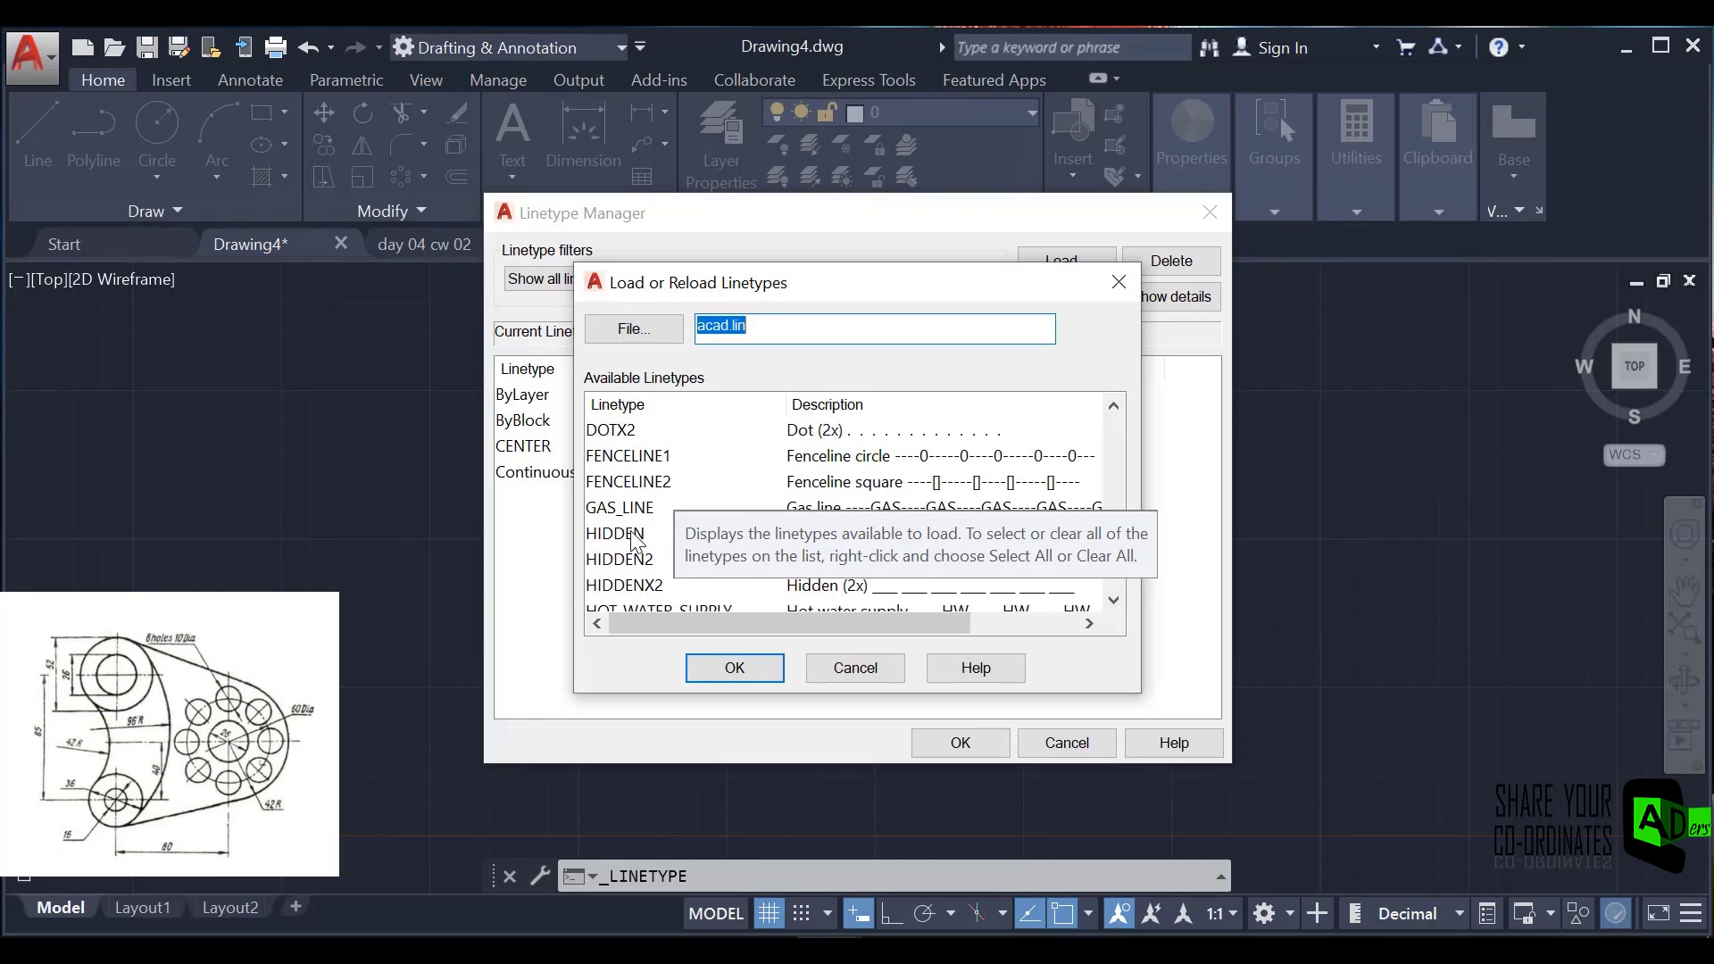
click(623, 536)
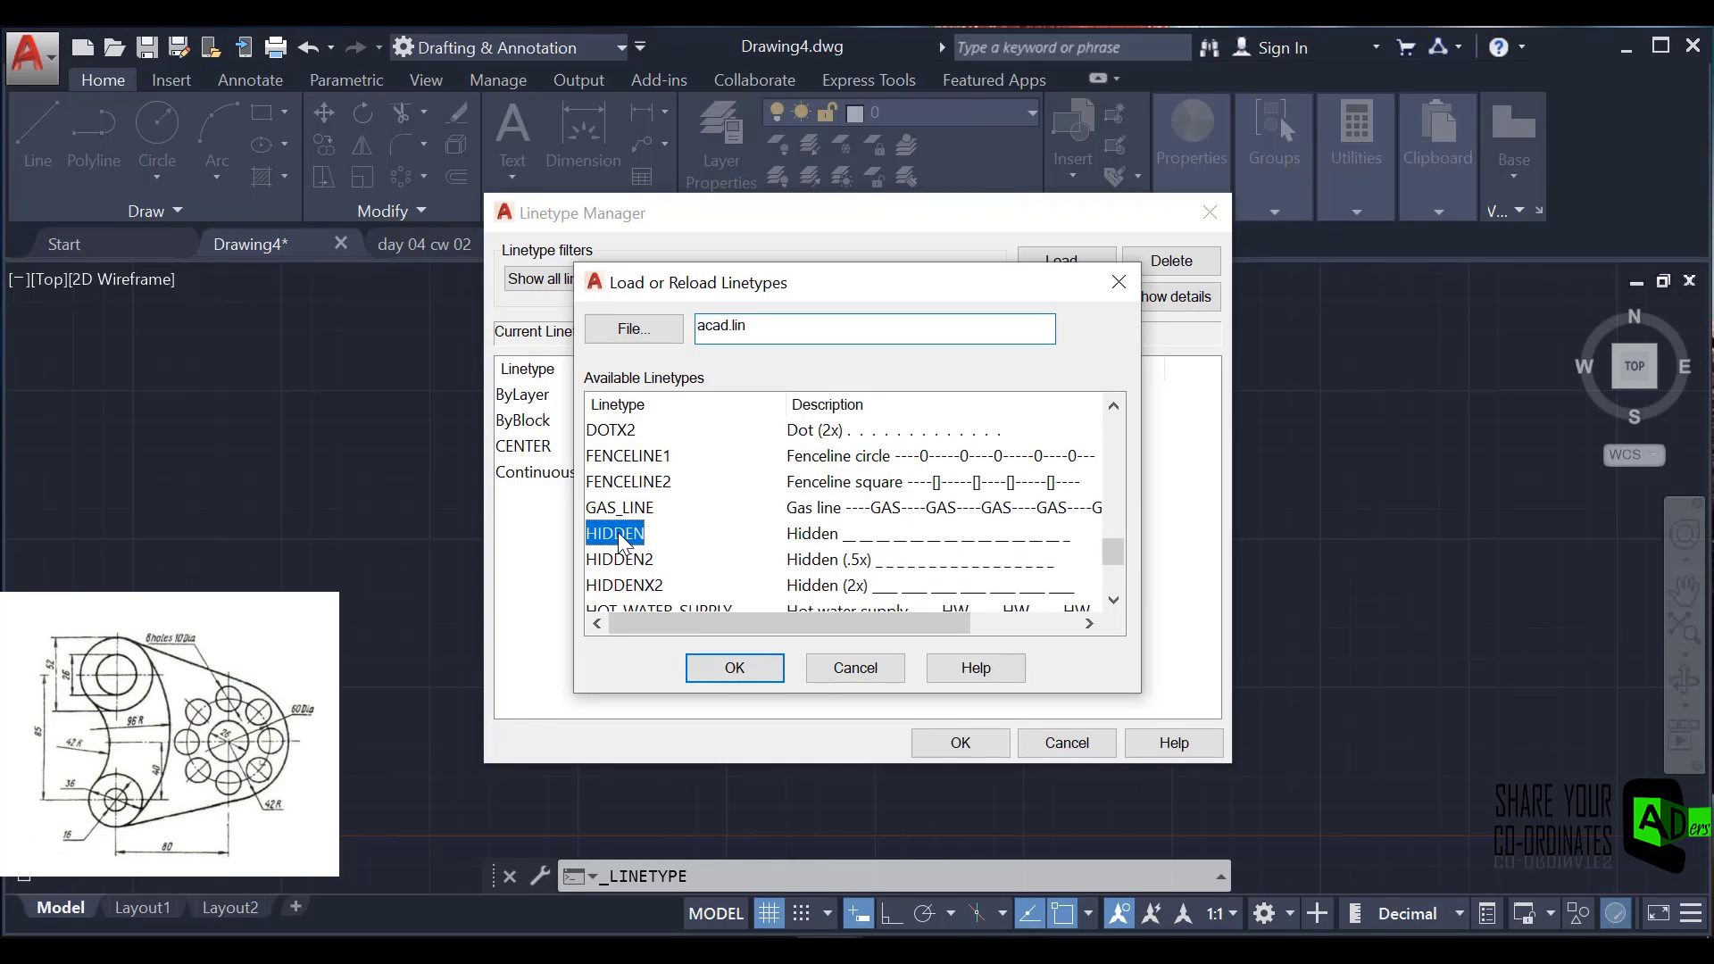
click(737, 680)
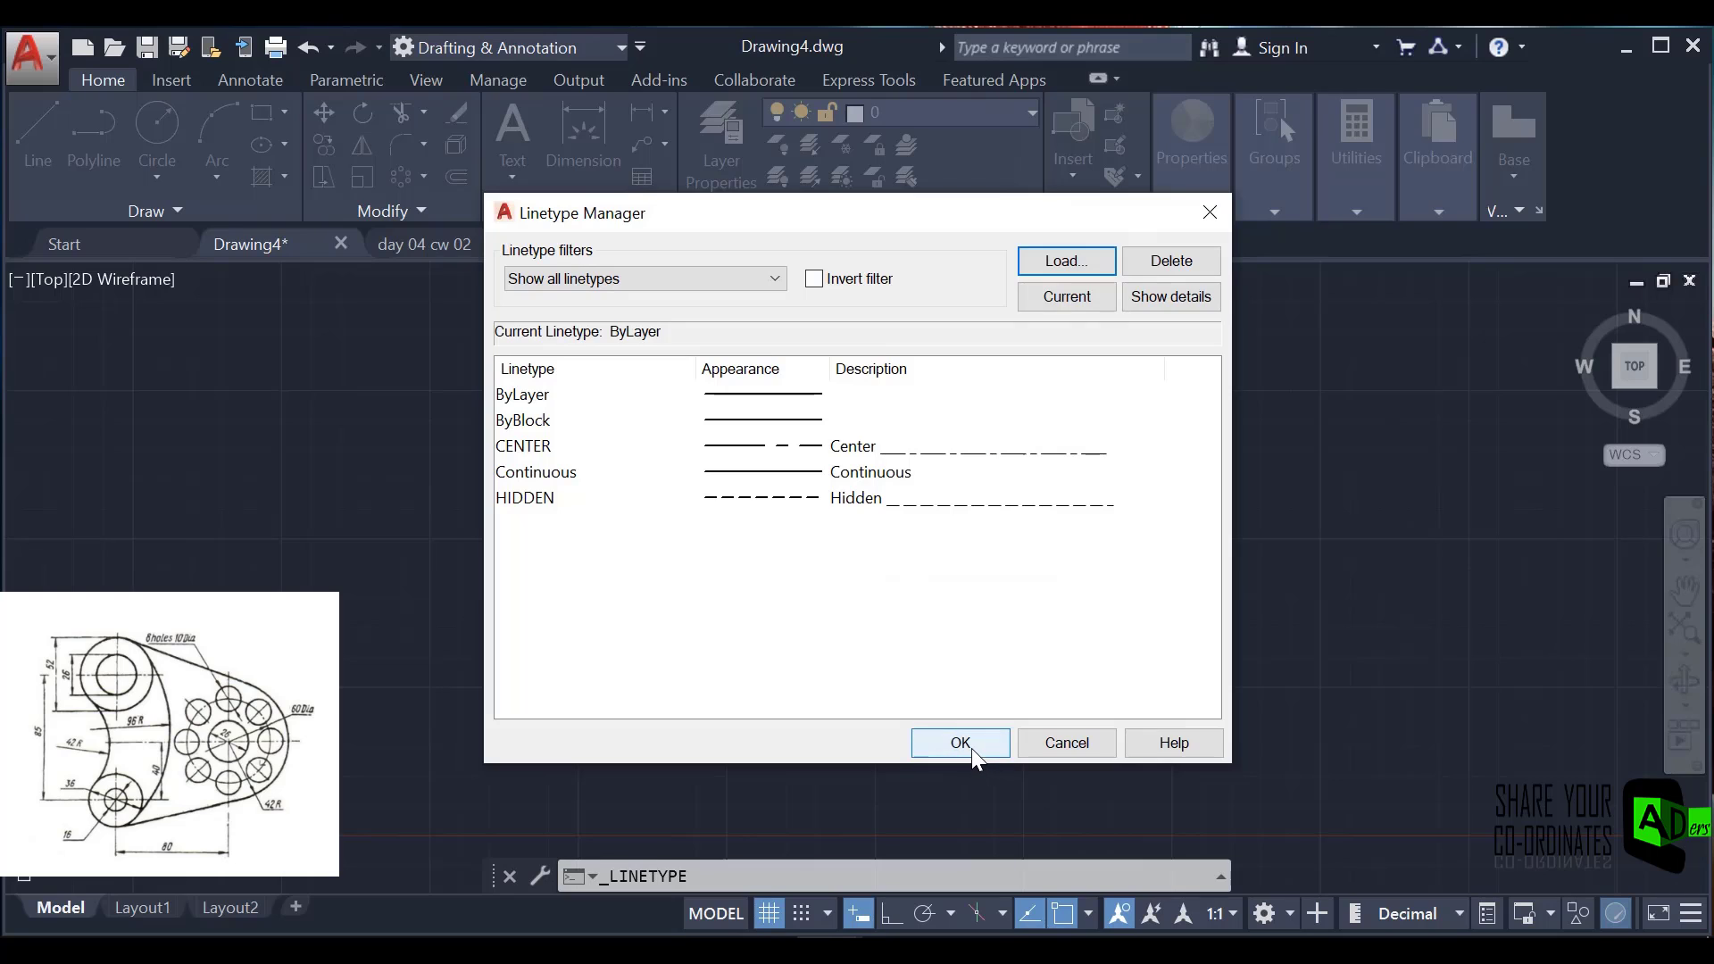
click(971, 747)
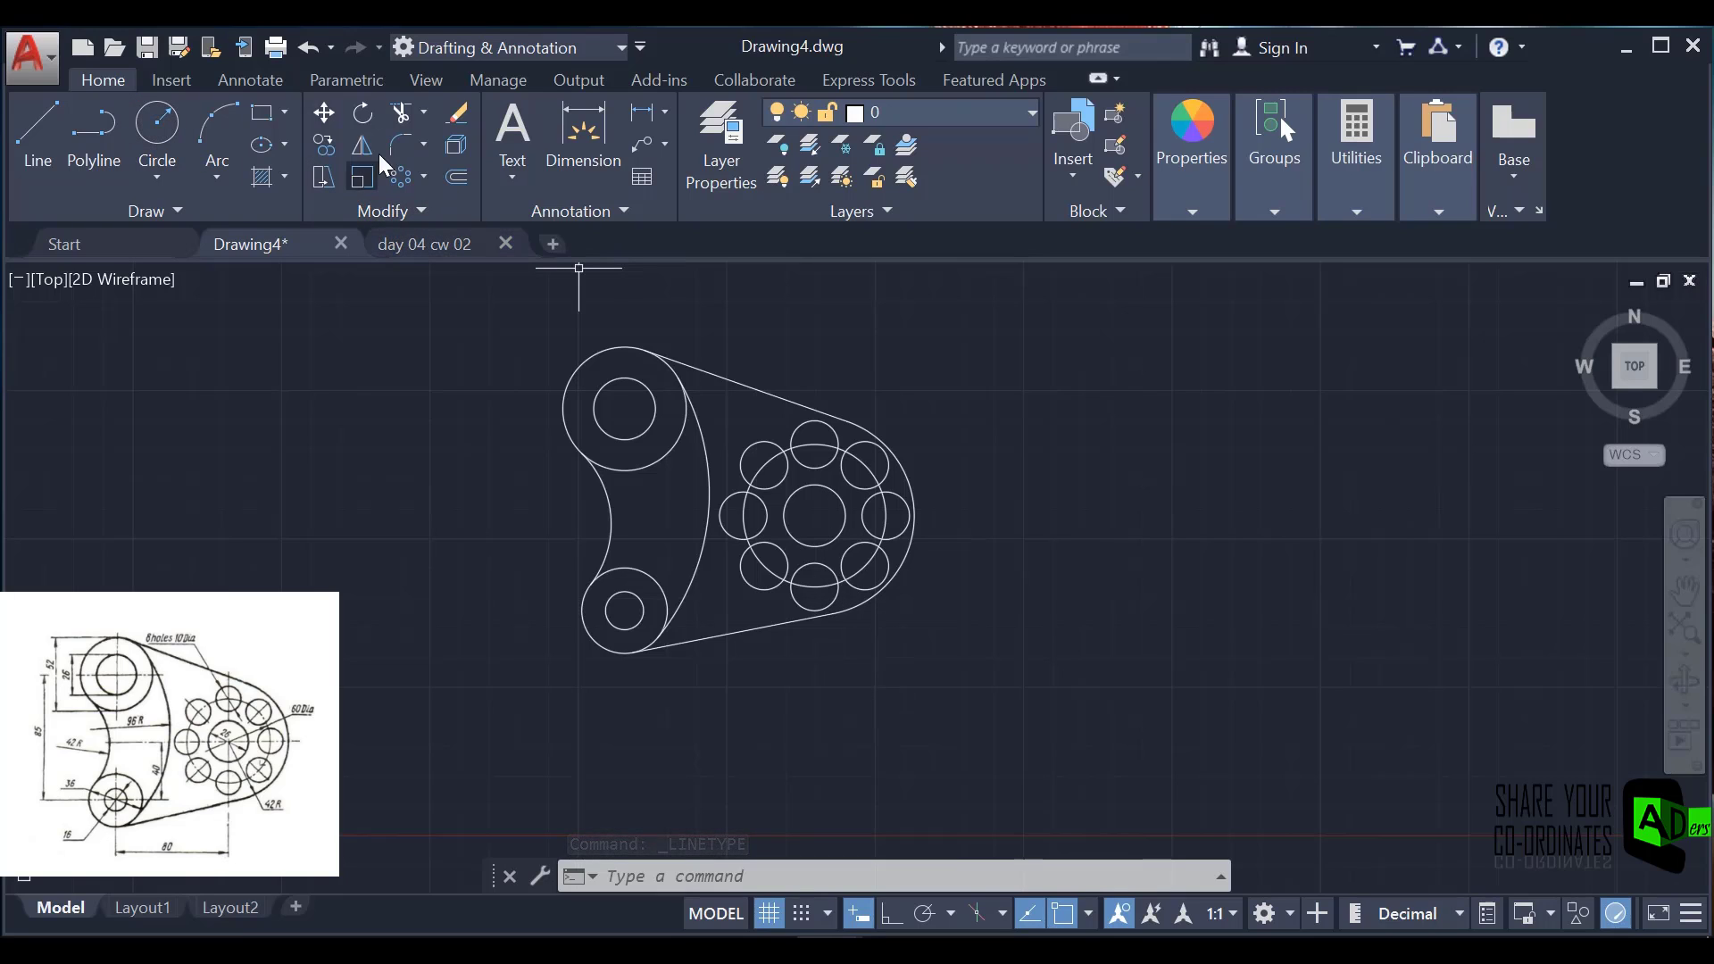
- Try to add a center mark to the small inner circle at the bracket's lower end
click(248, 79)
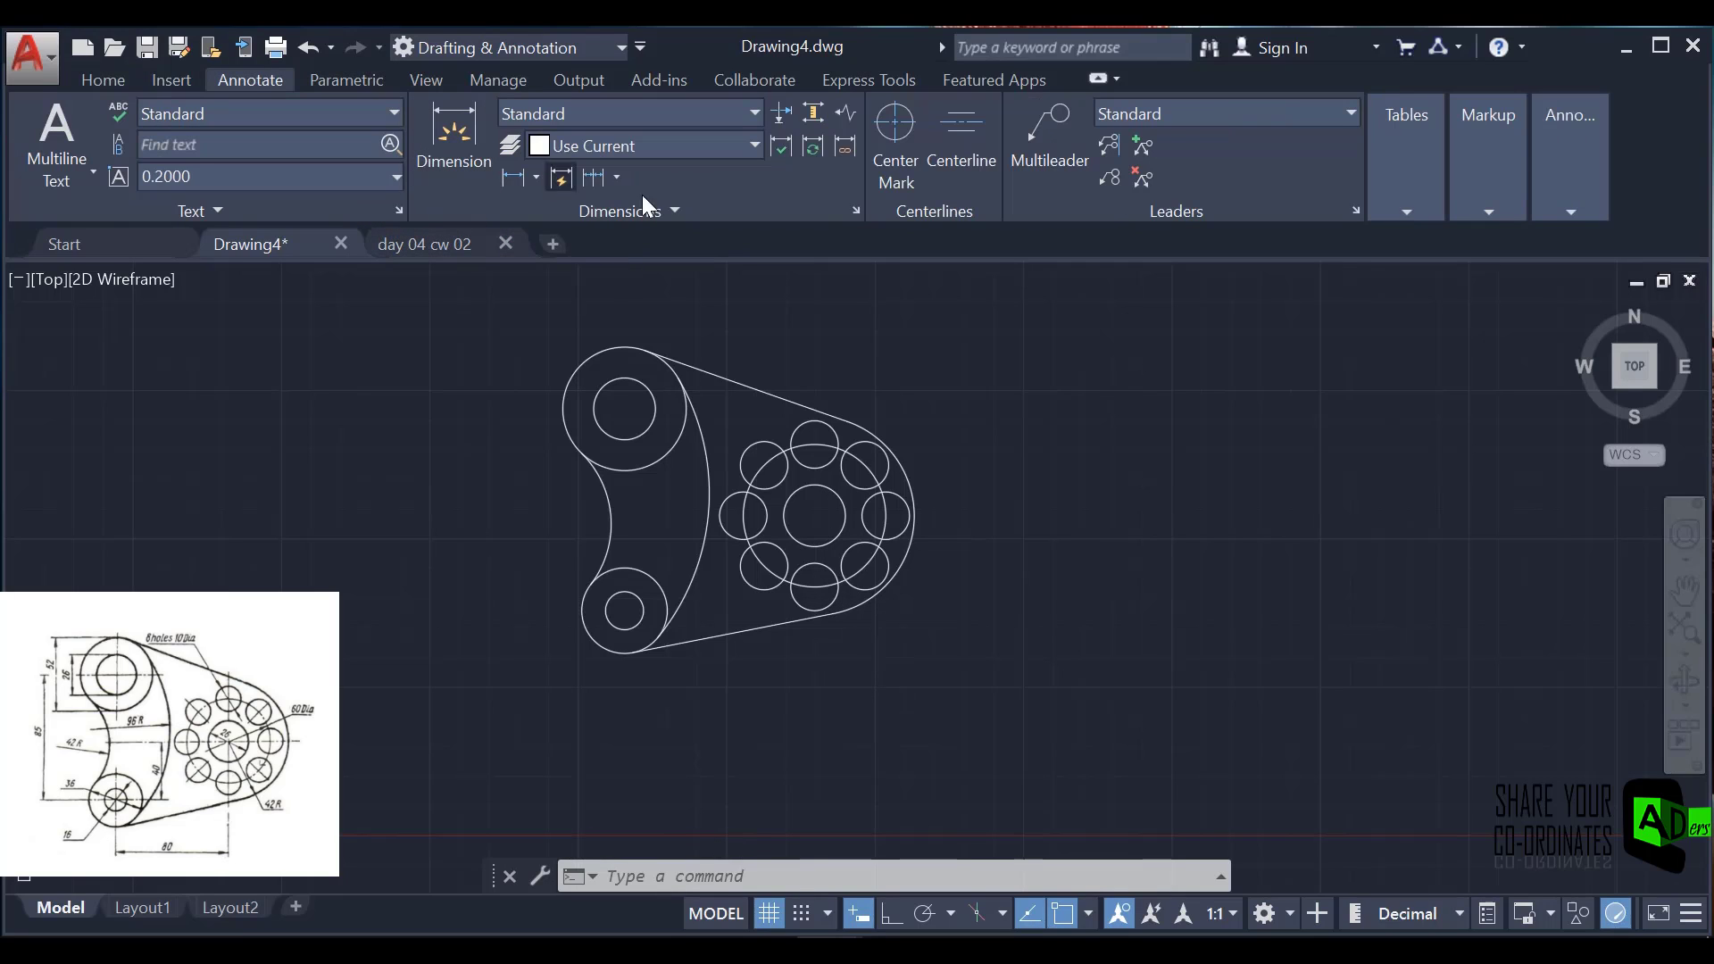
click(891, 120)
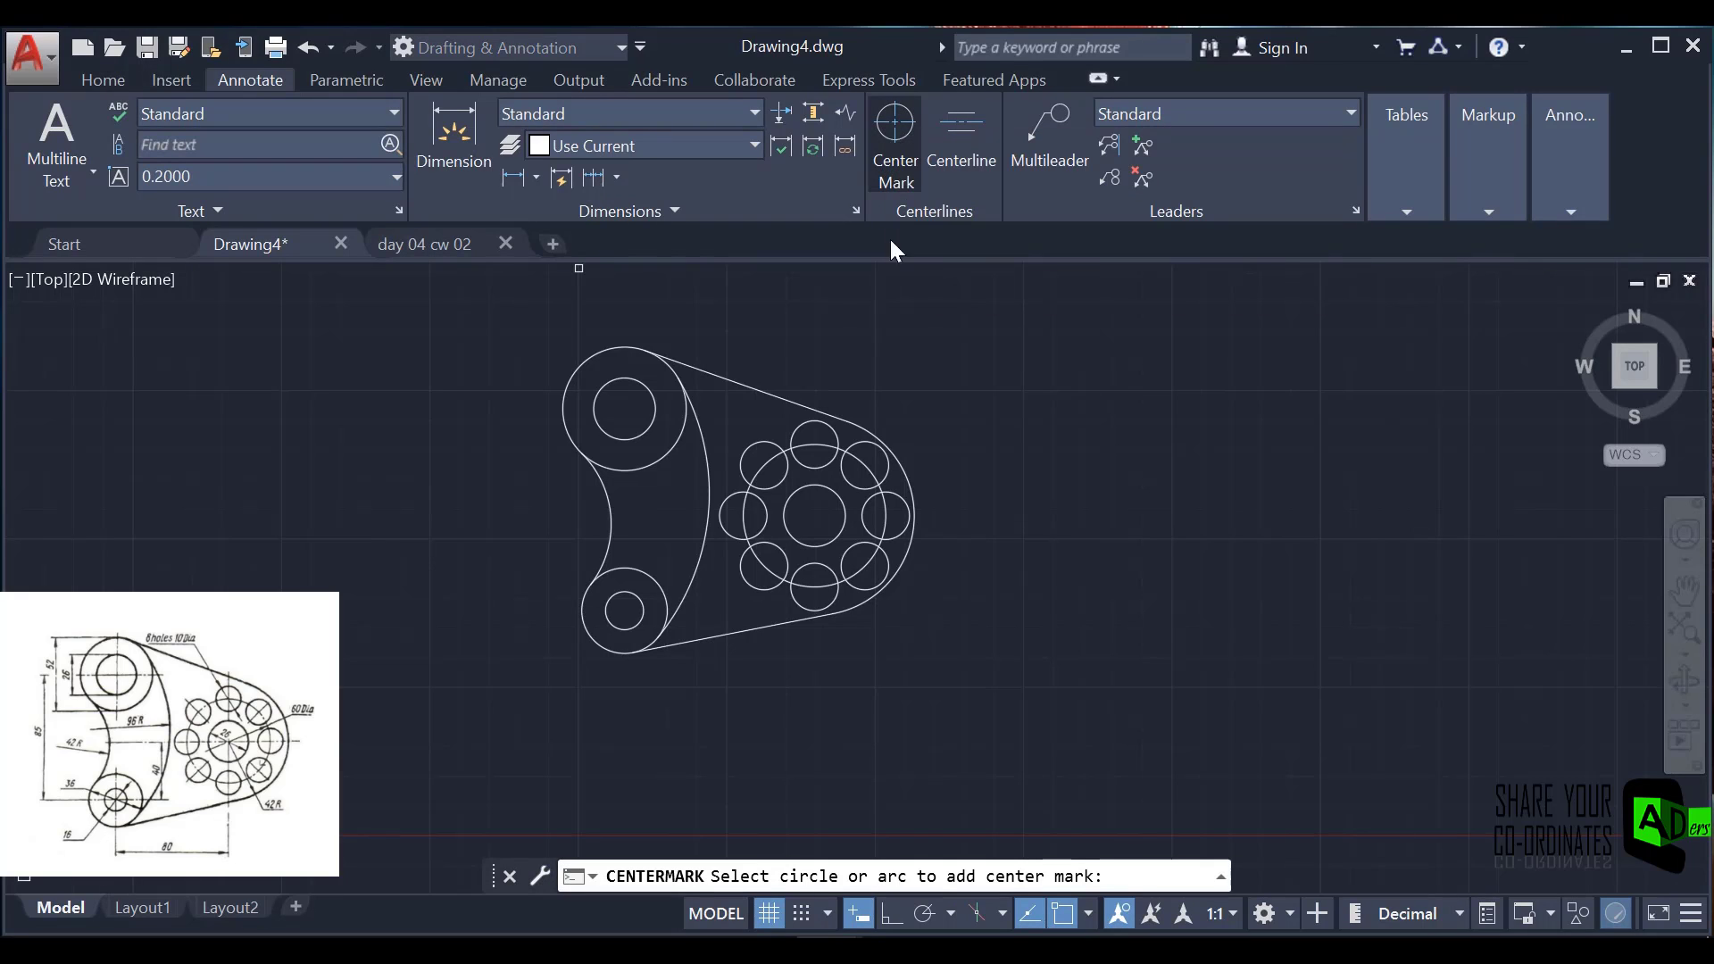
click(647, 609)
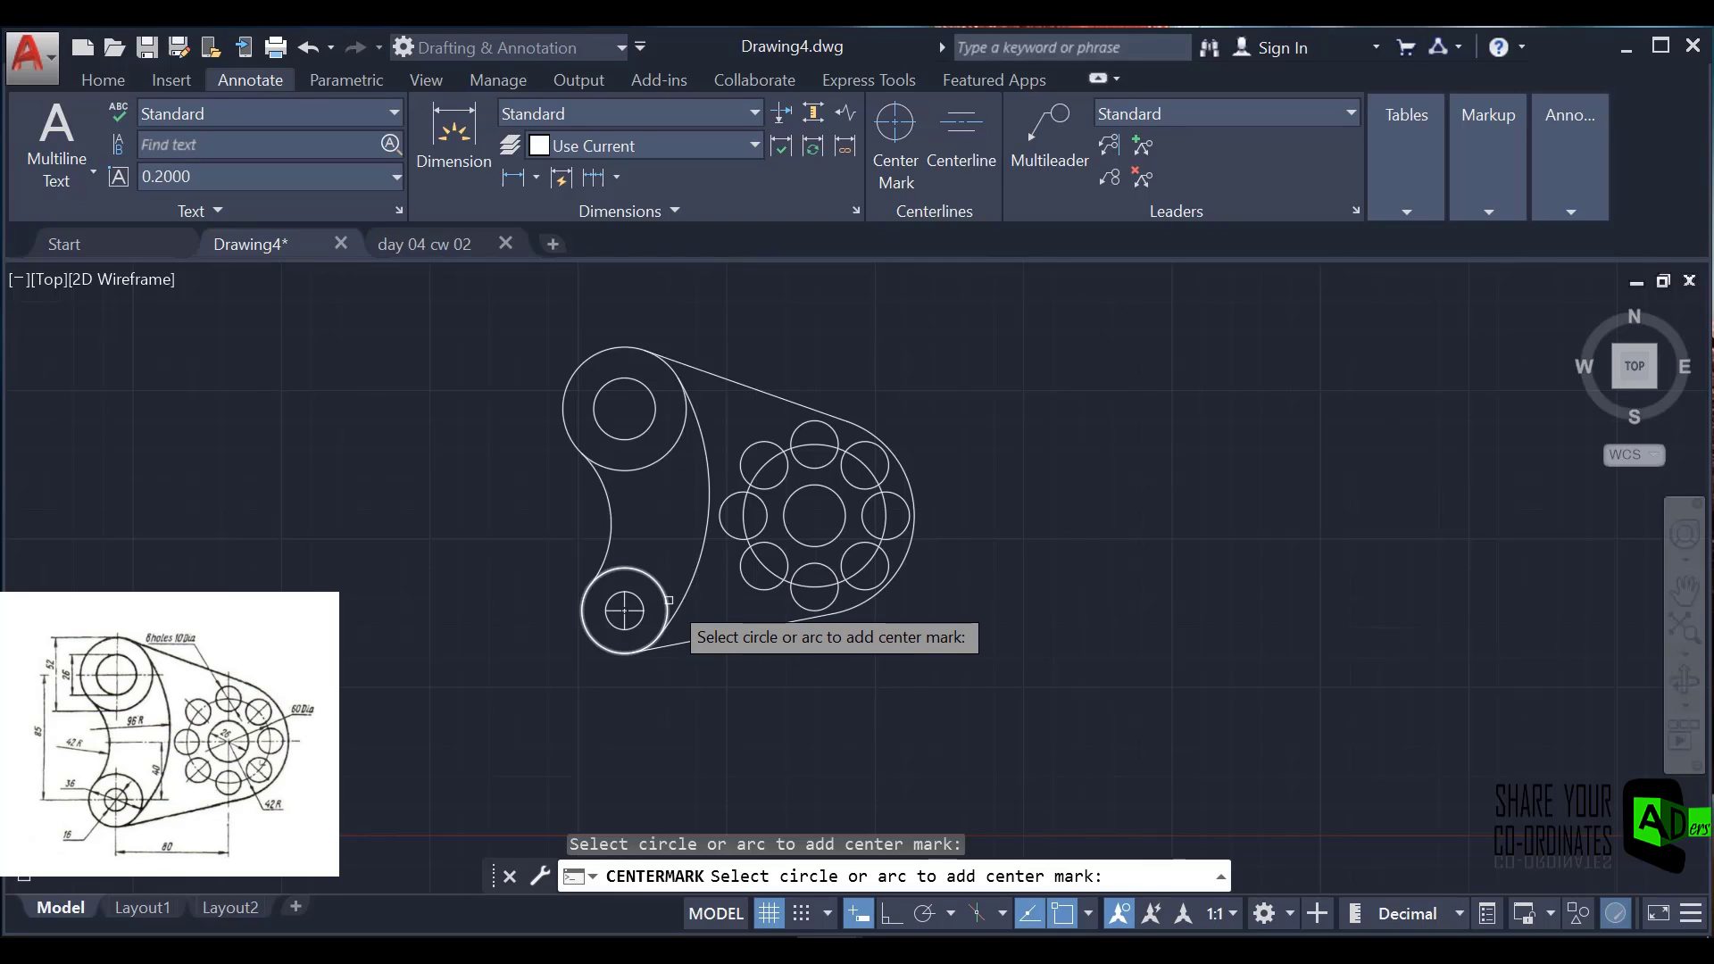
click(669, 600)
key(Escape)
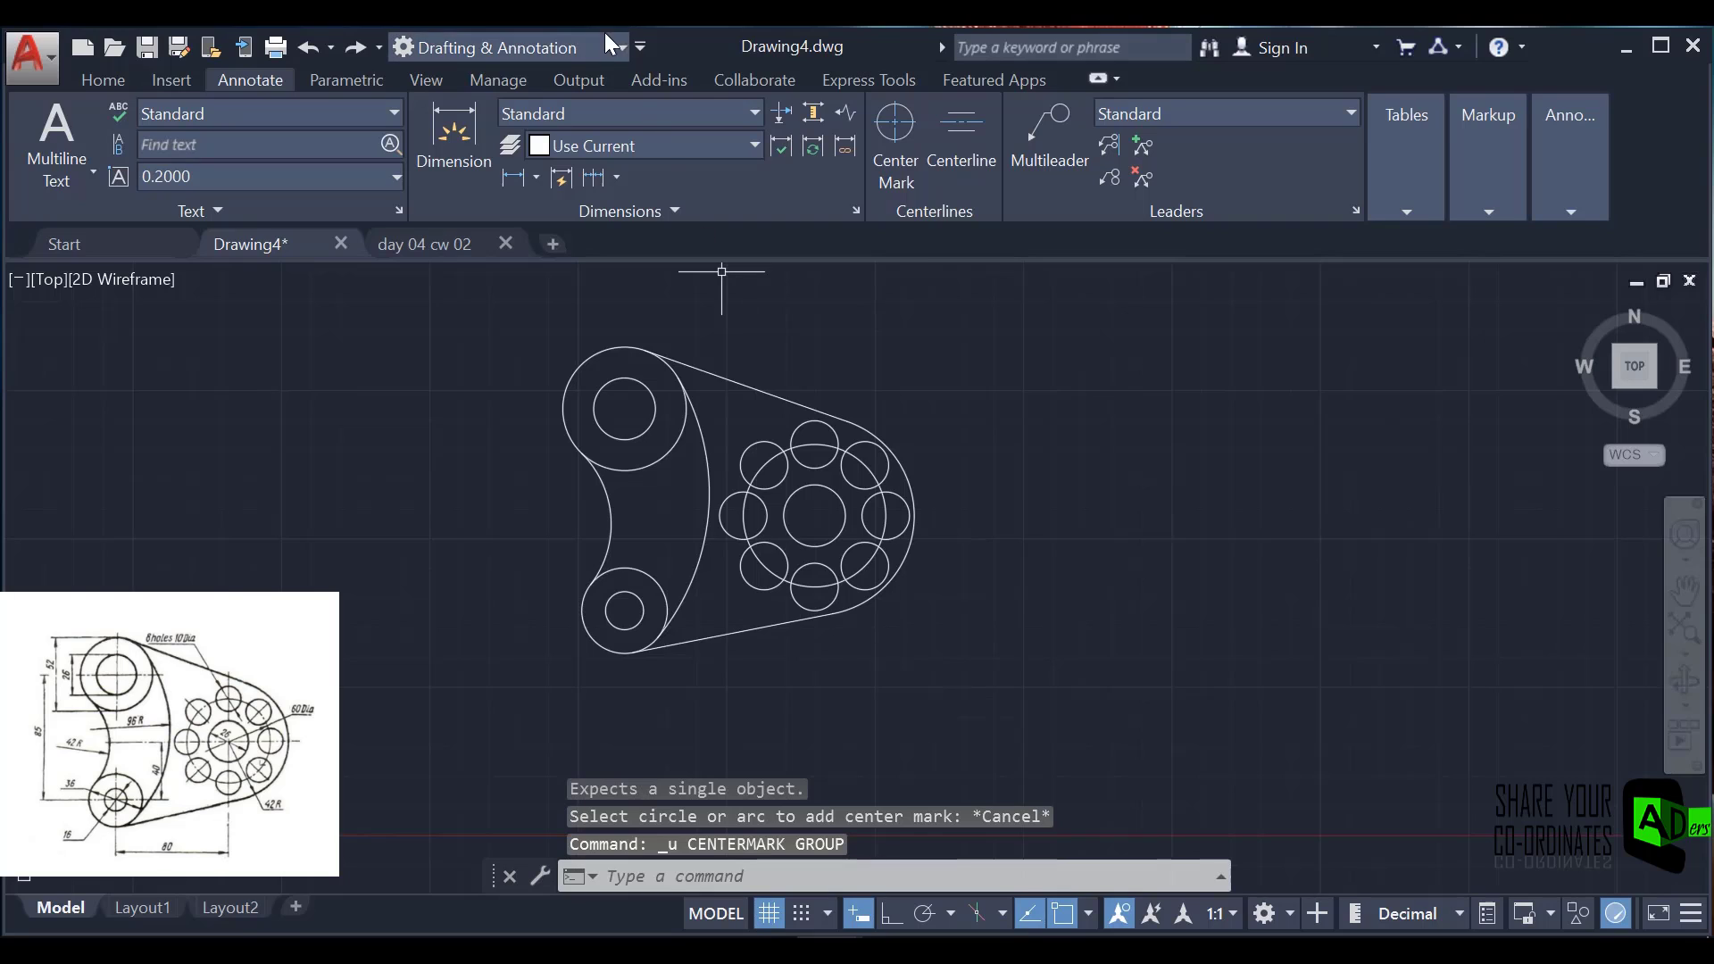
- Add center marks to the lower circle, the upper circle and the outer arc around the eight-hole pattern
click(889, 130)
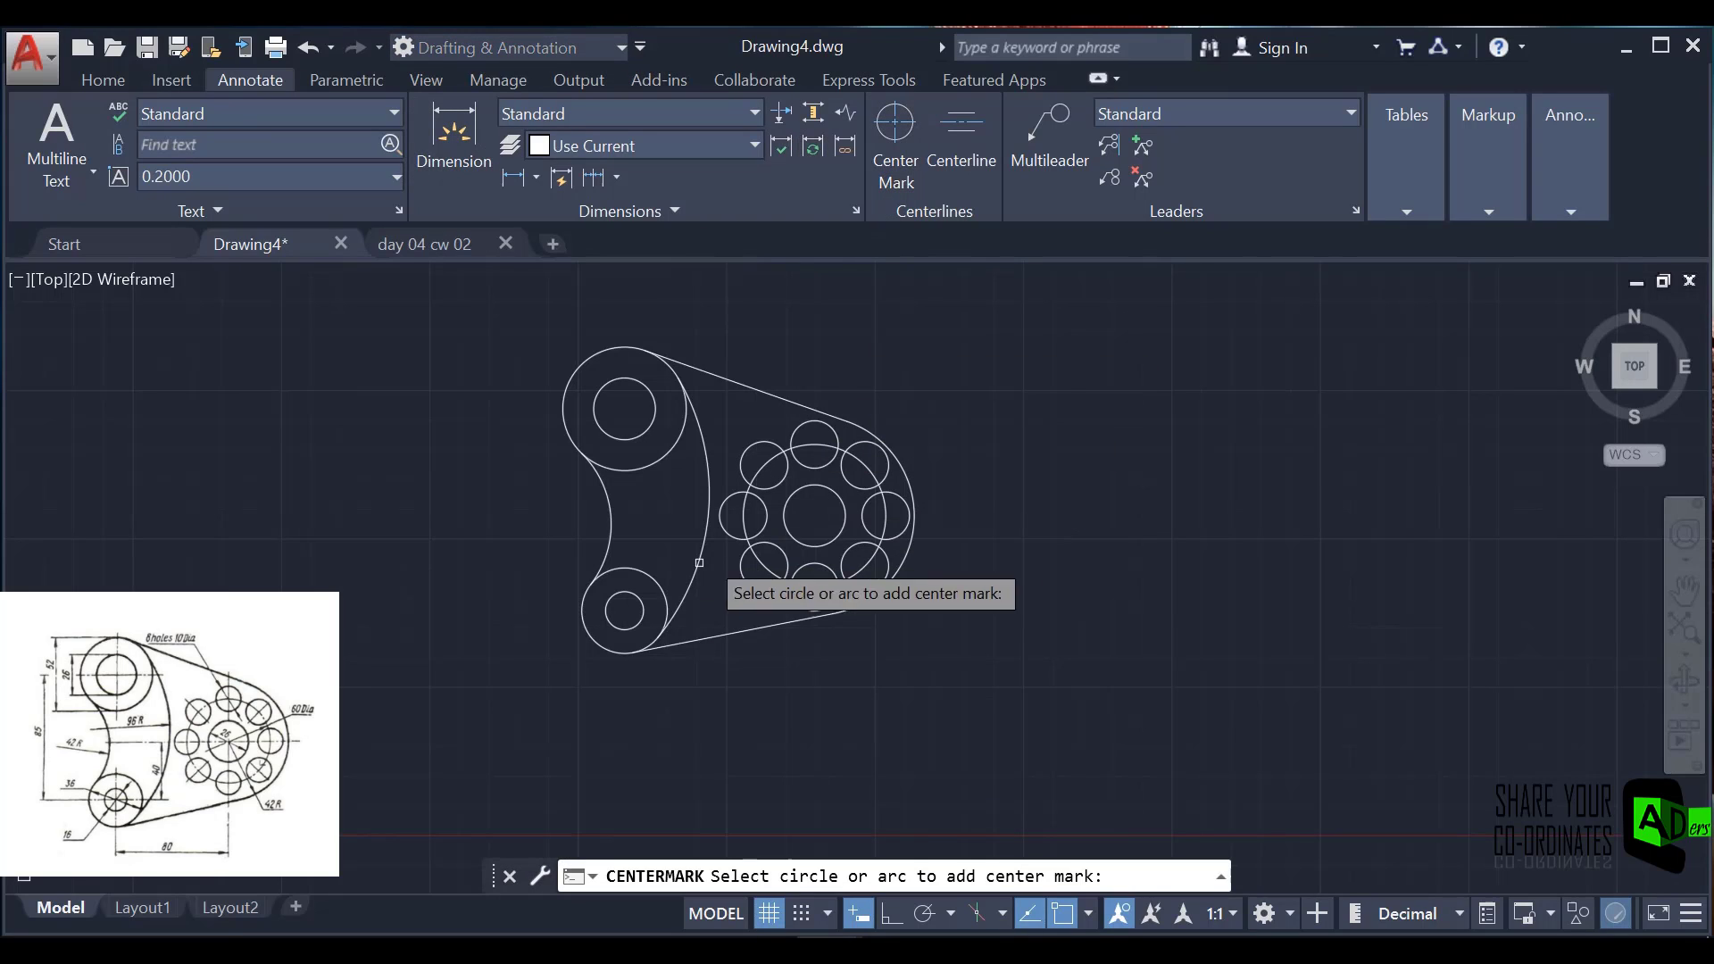
click(656, 581)
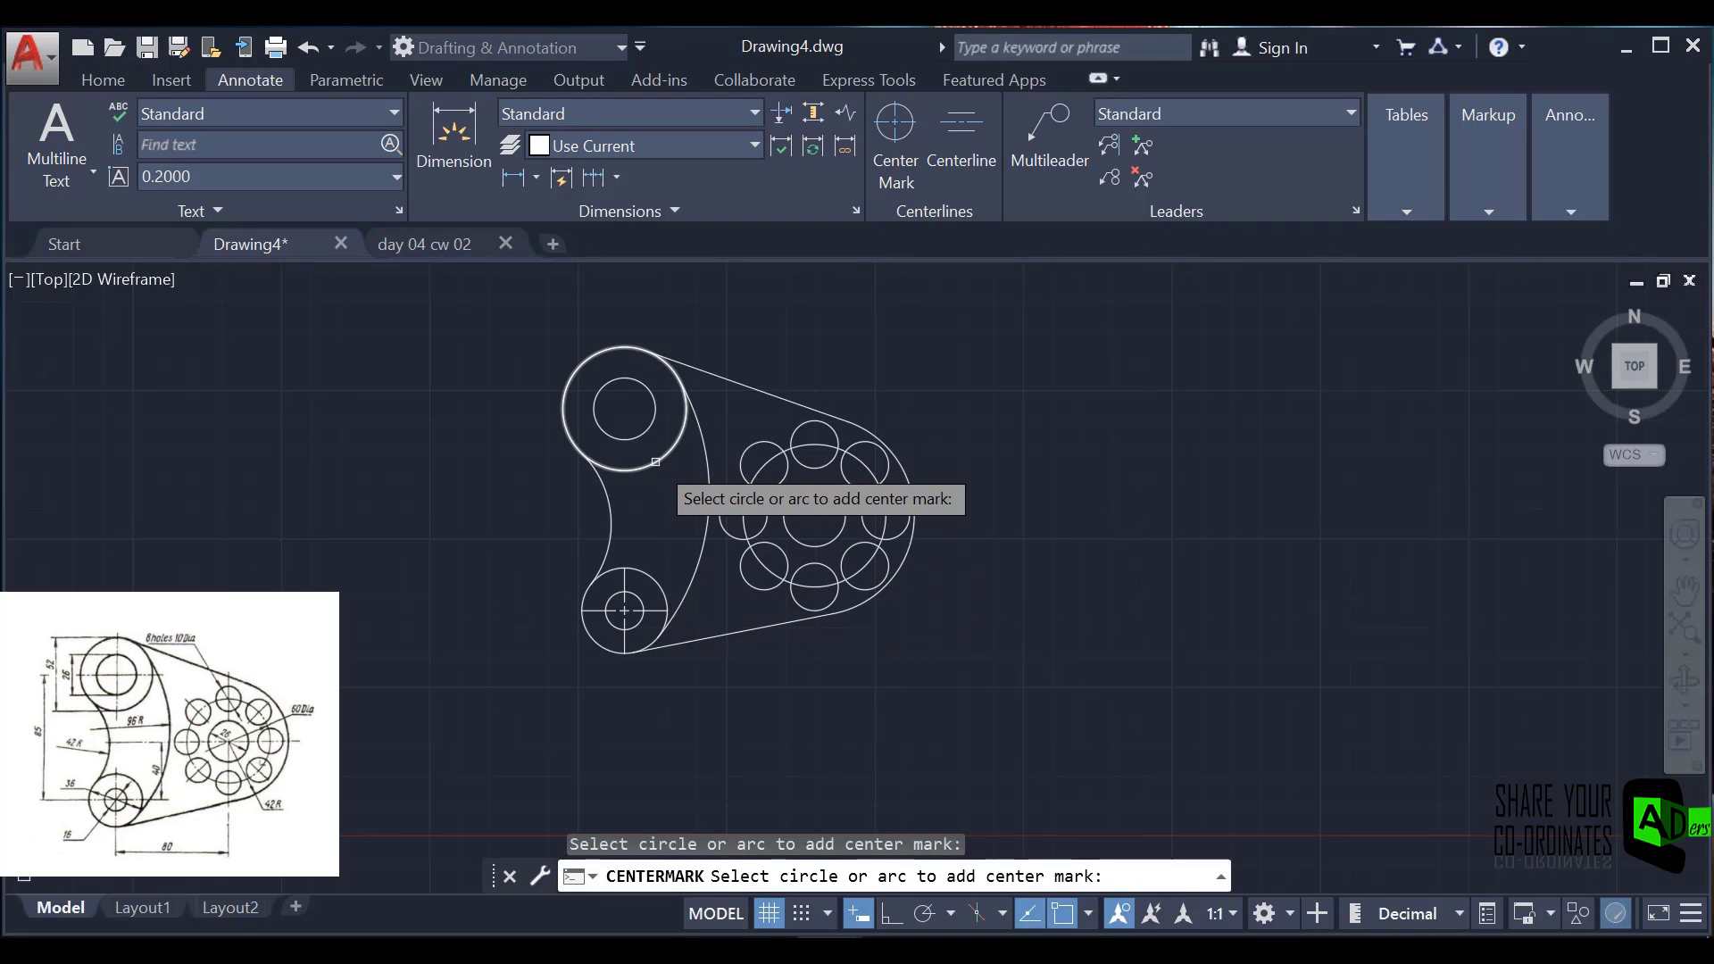
click(655, 461)
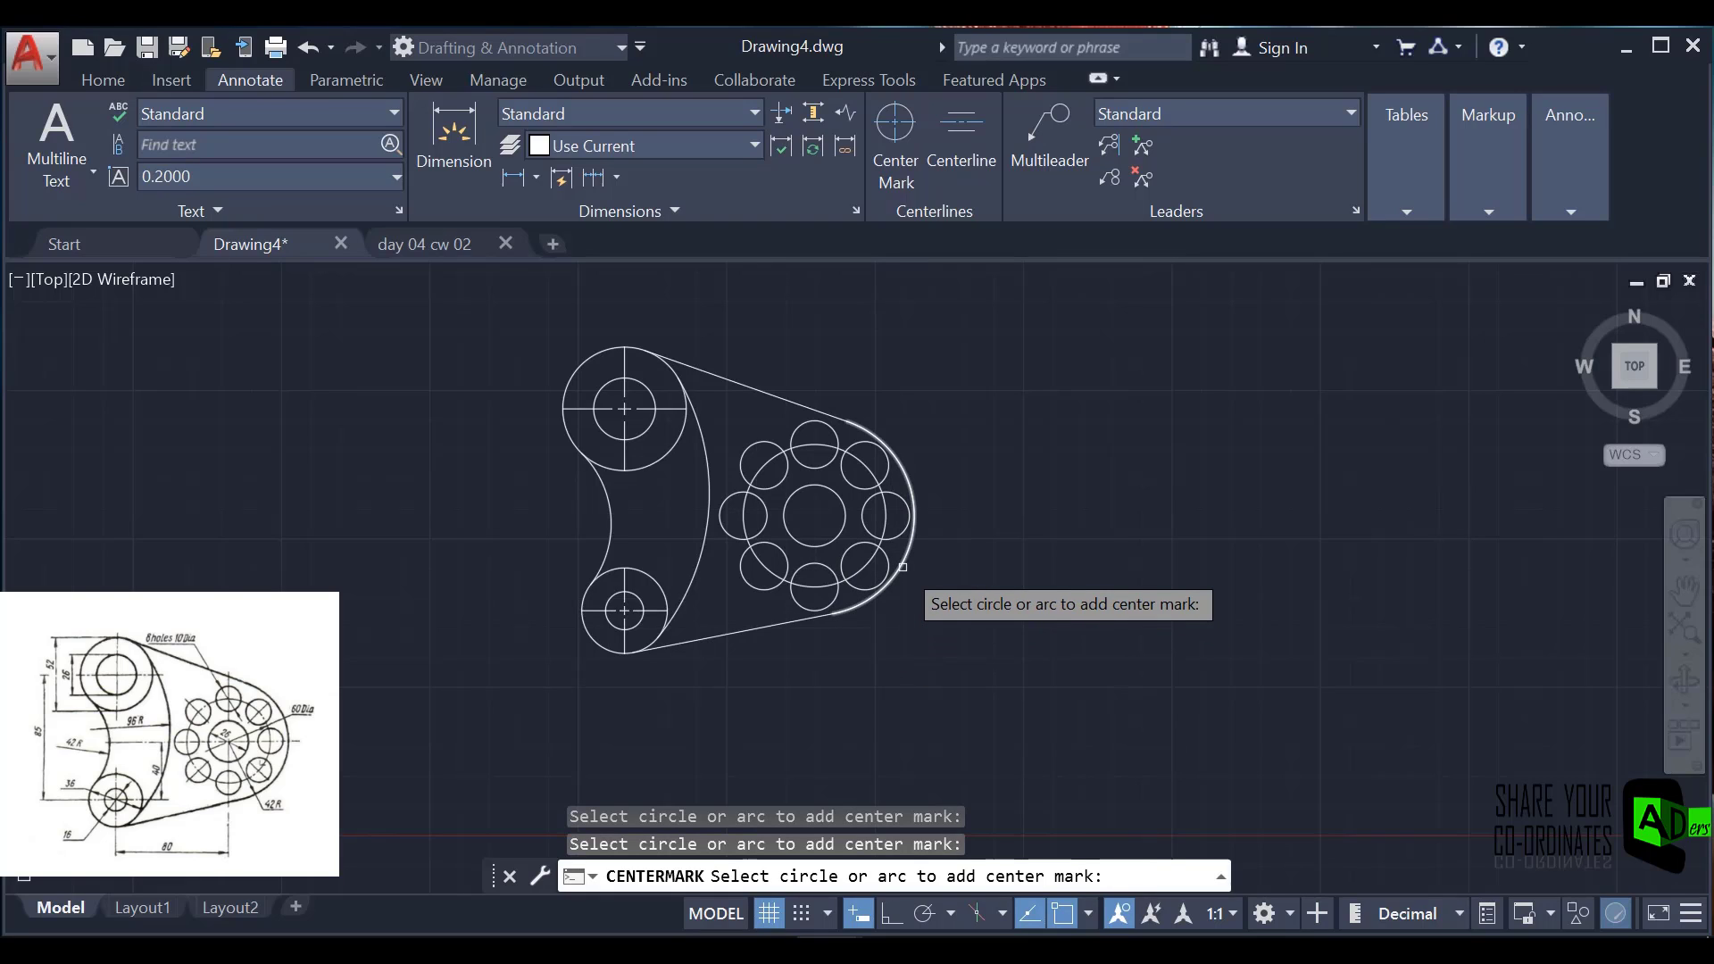
click(905, 561)
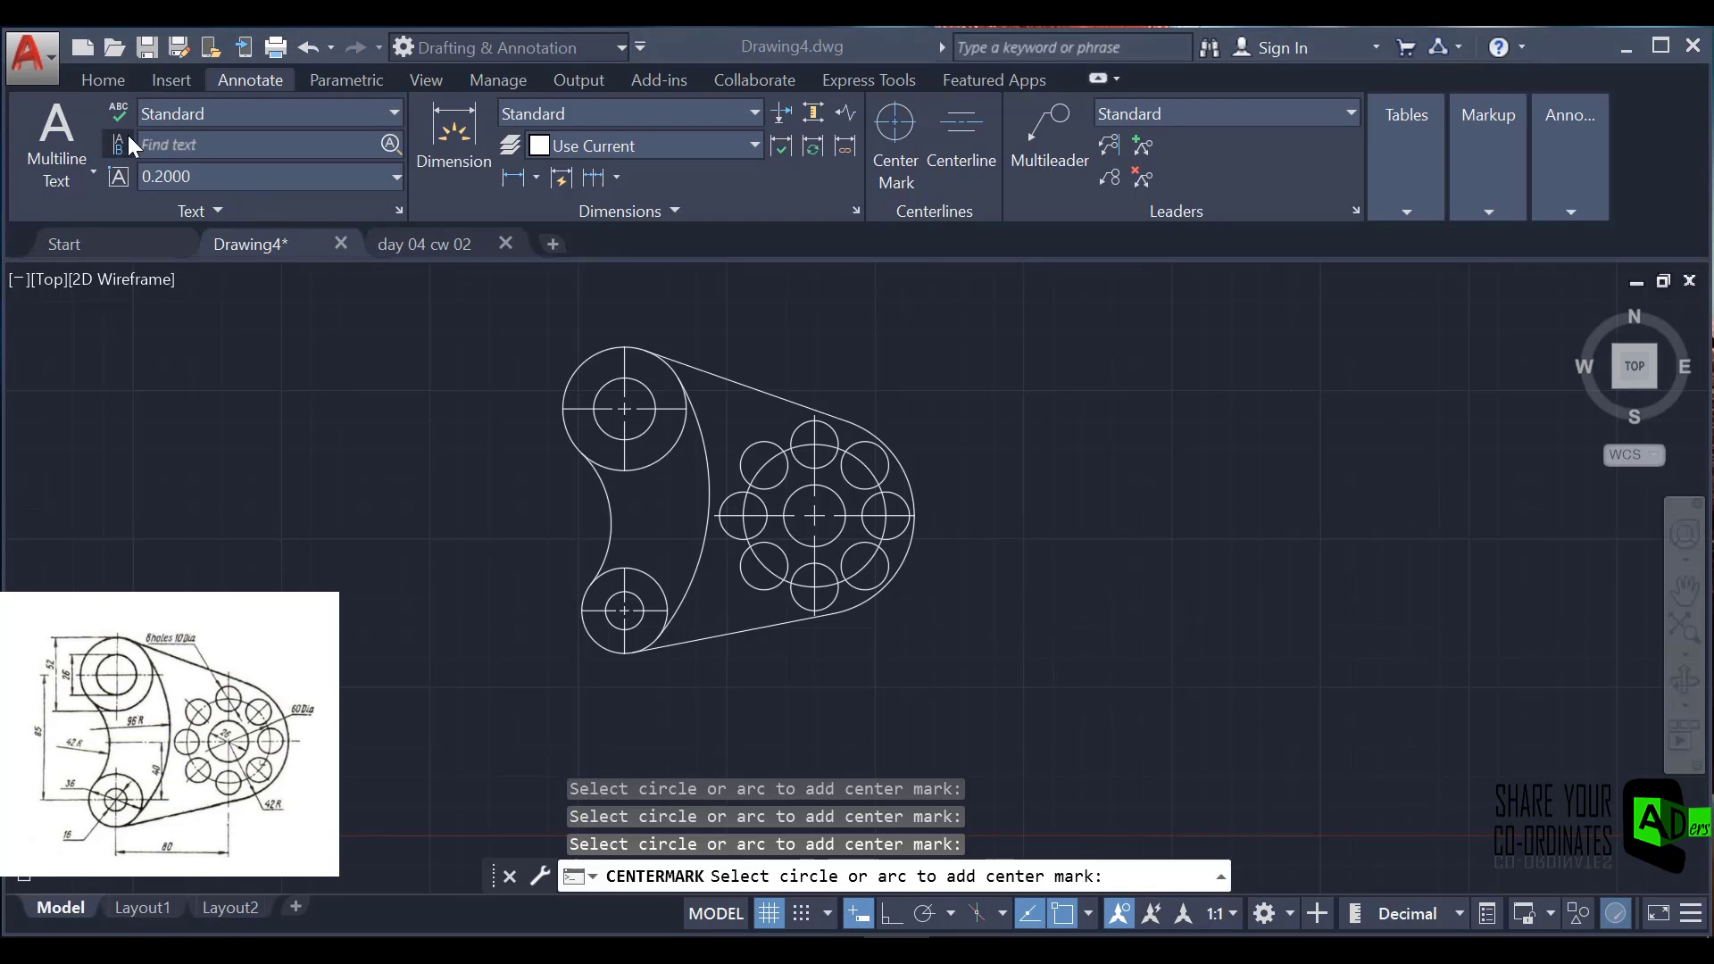
- Turn on Ortho and draw a horizontal centre line about 70 mm long from left of the concave arc toward the hole pattern, level with its centre
click(103, 78)
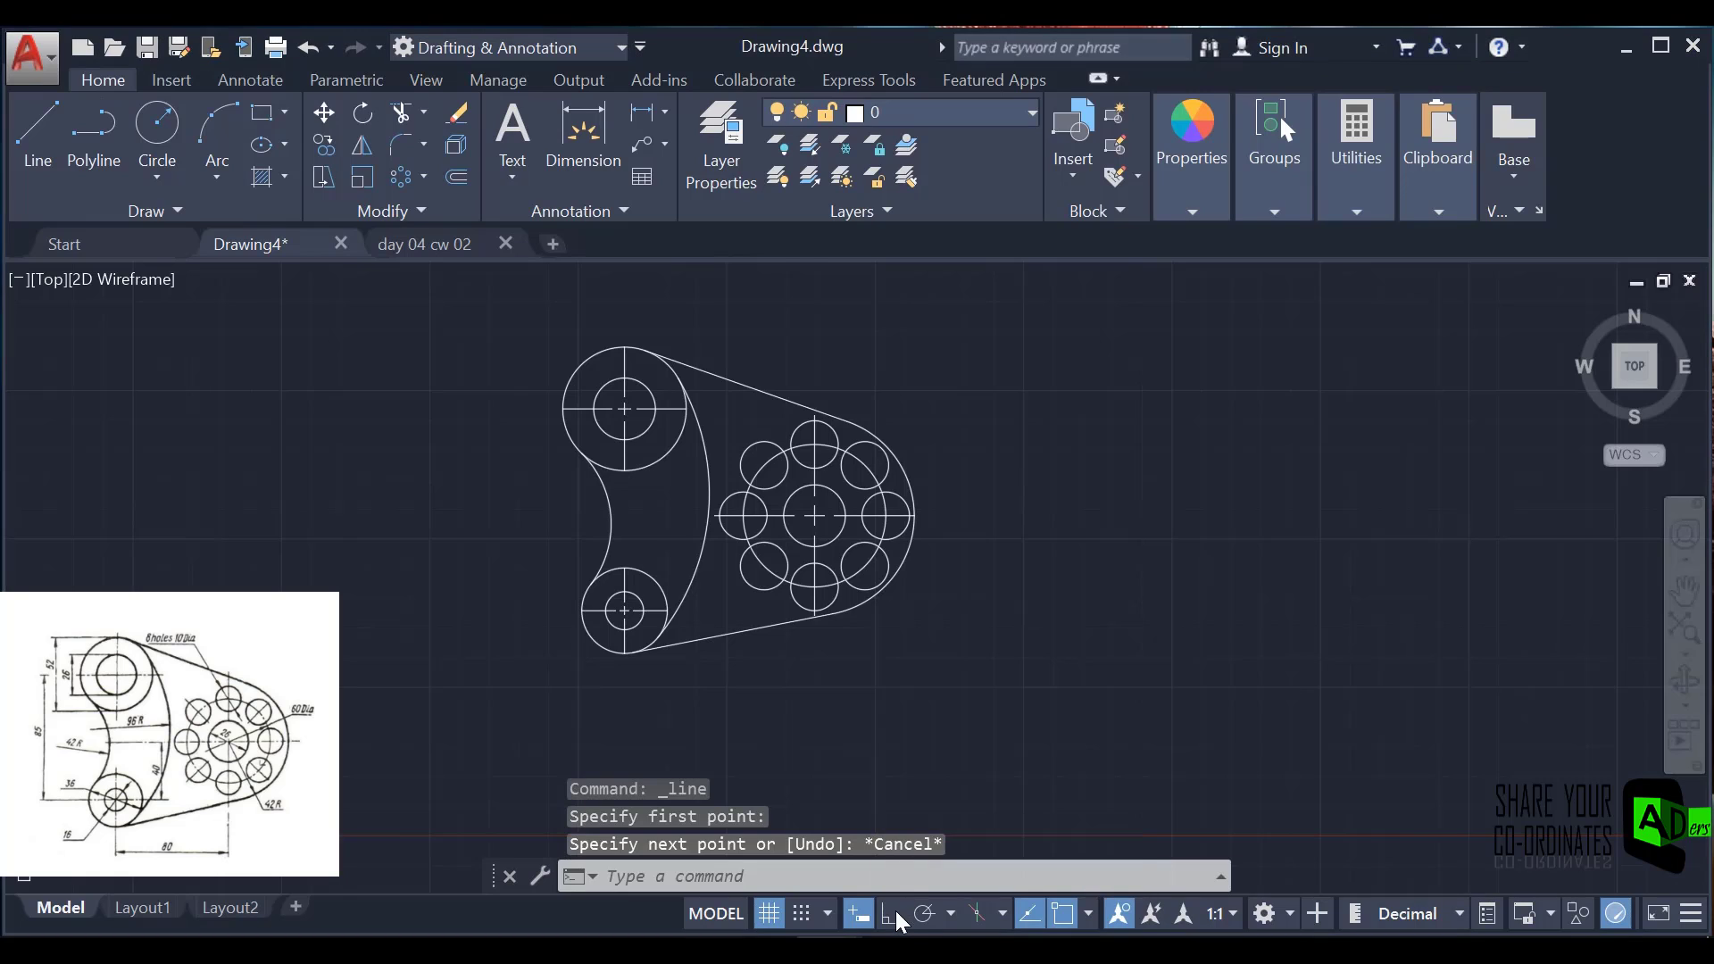
click(891, 913)
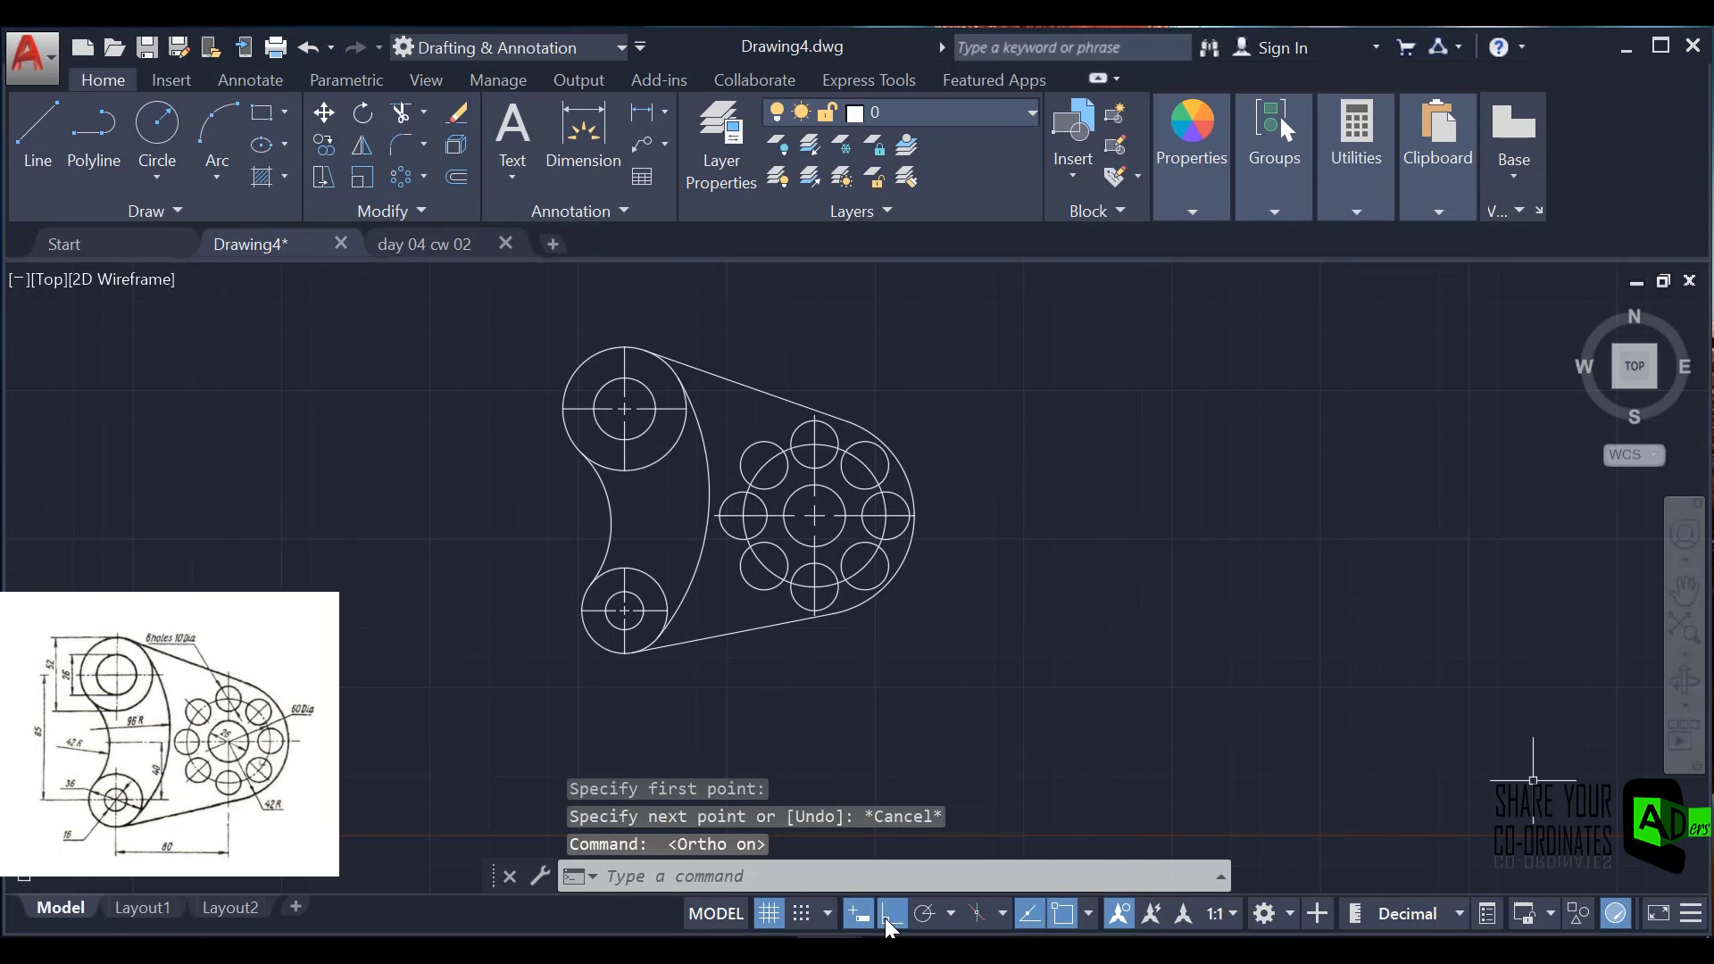
click(37, 130)
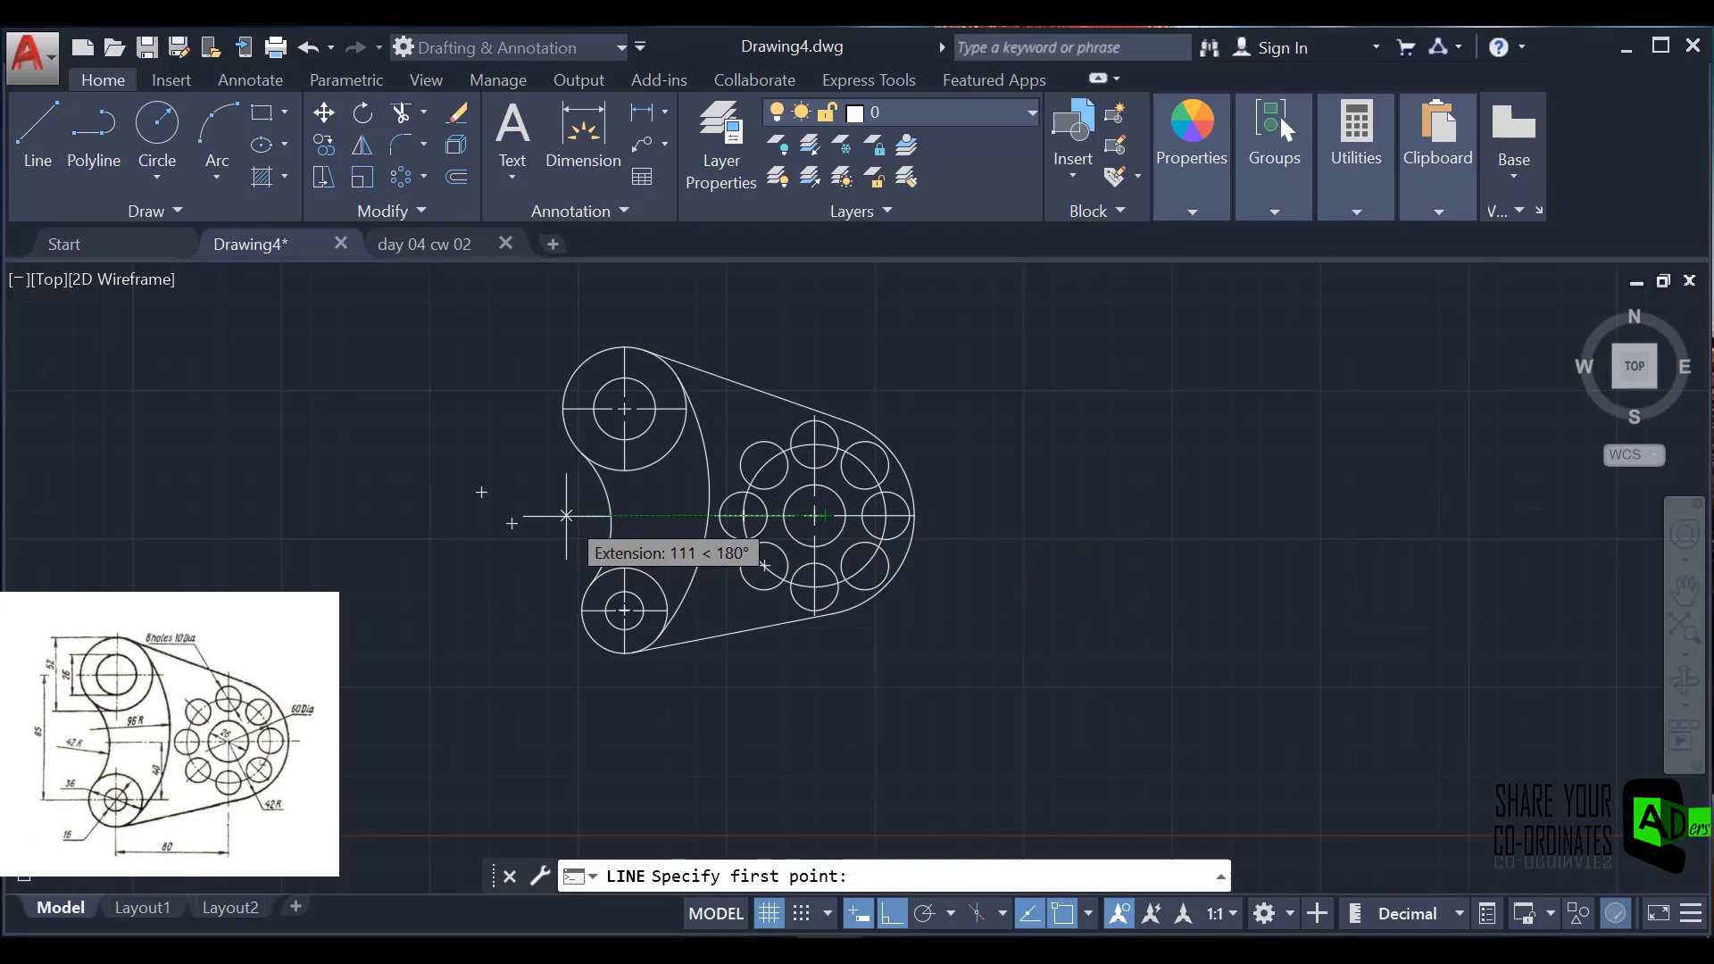
click(576, 516)
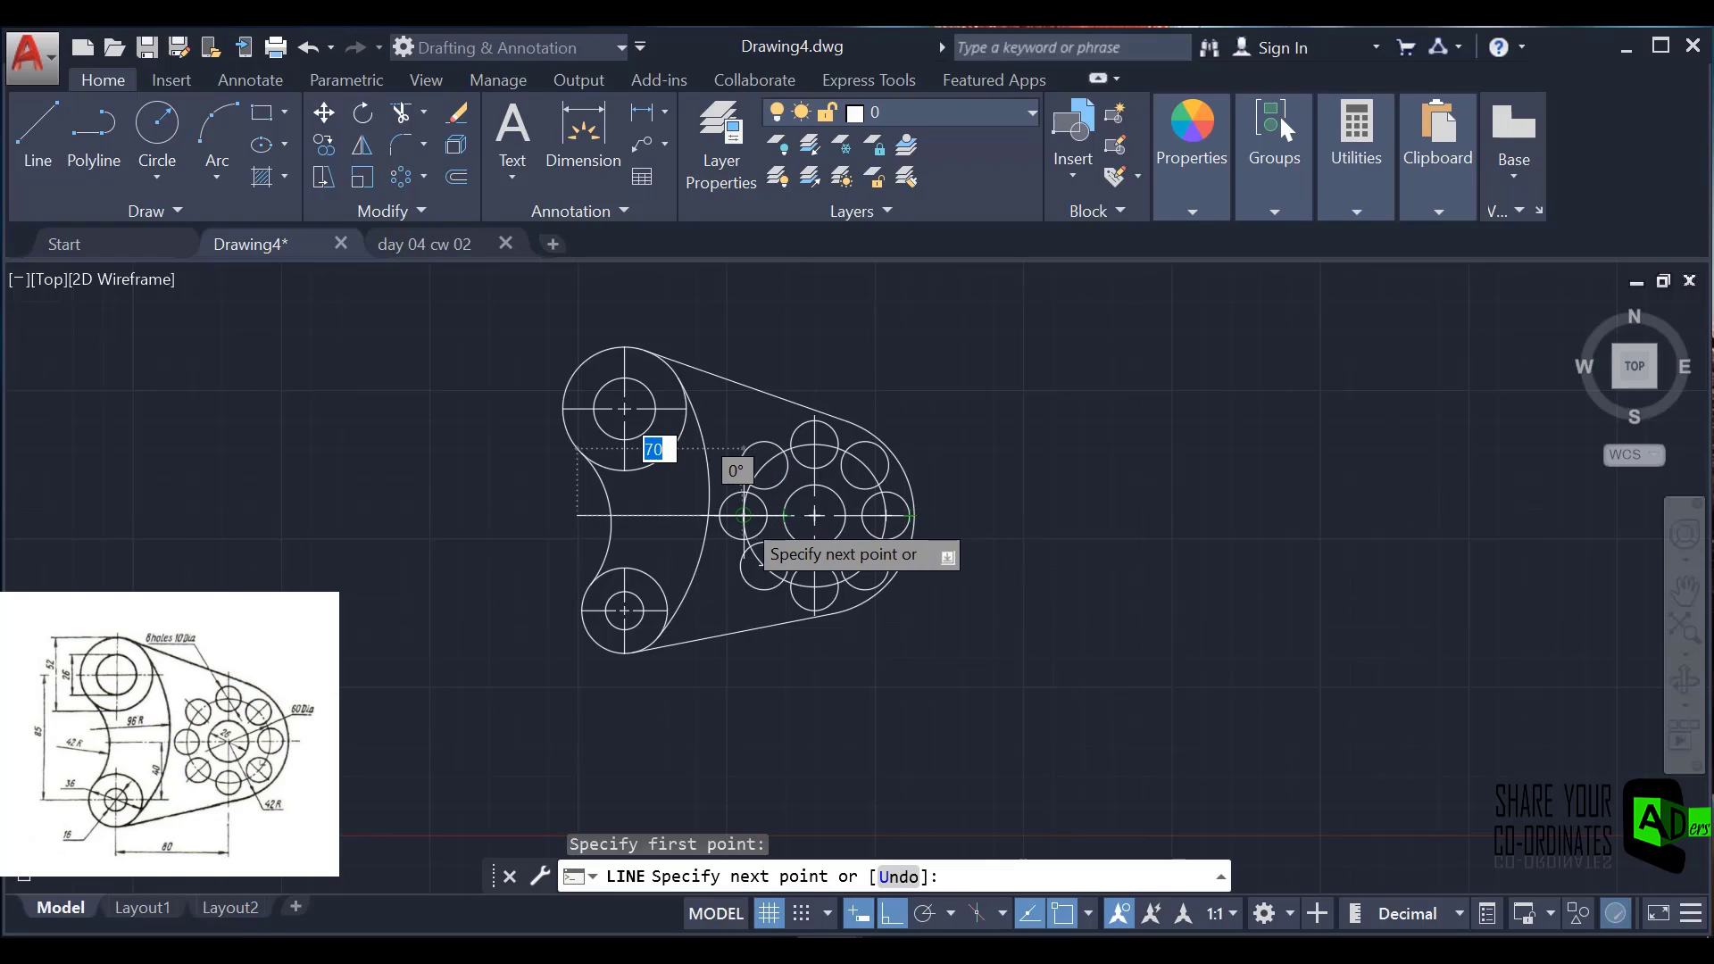
click(750, 540)
key(Escape)
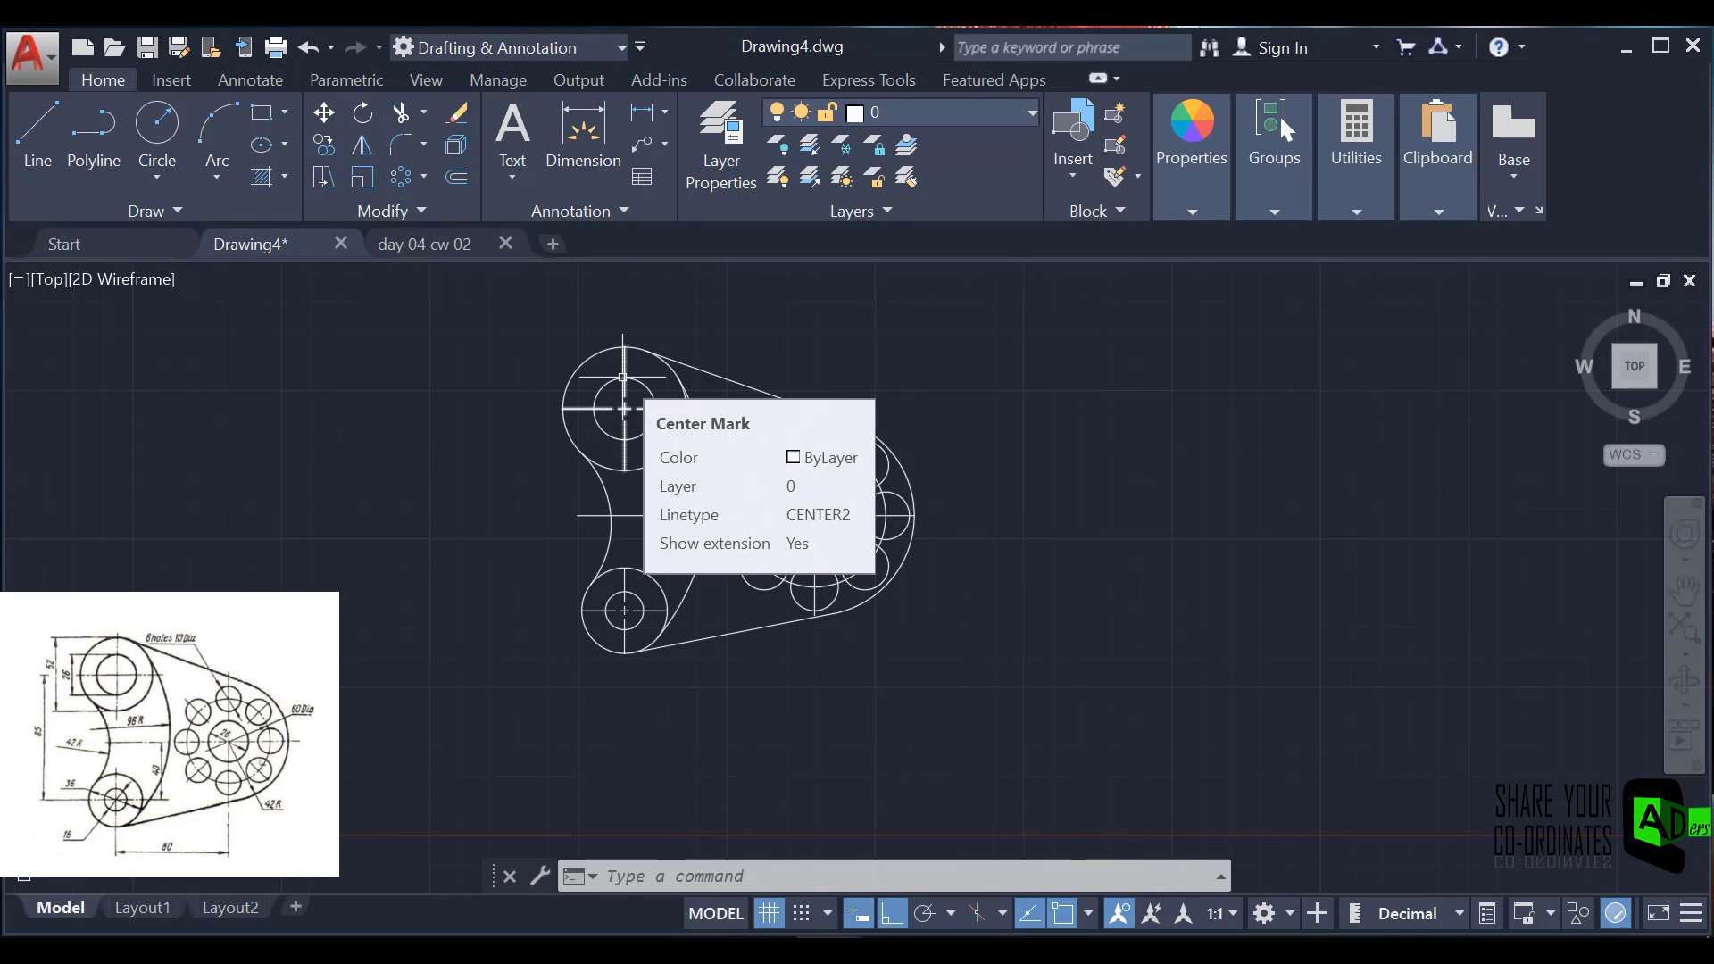
- Add vertical linear dimensions across the inner and outer upper circles, placing both to the left of the bracket
click(583, 132)
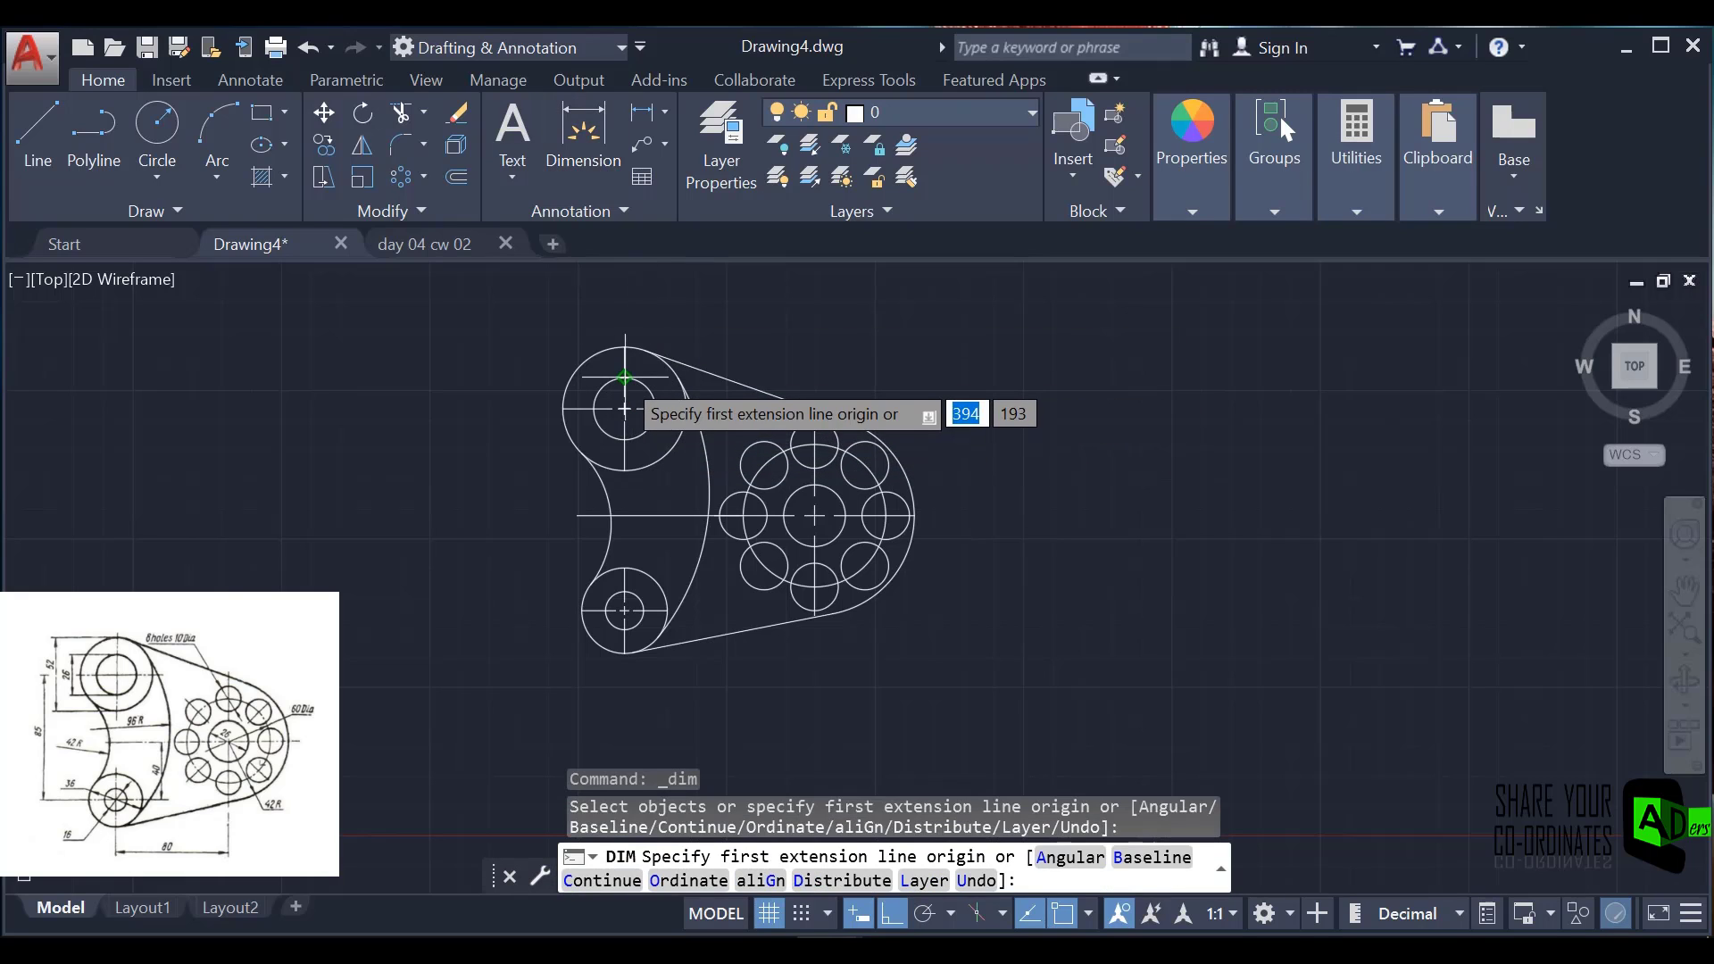
click(624, 379)
click(625, 439)
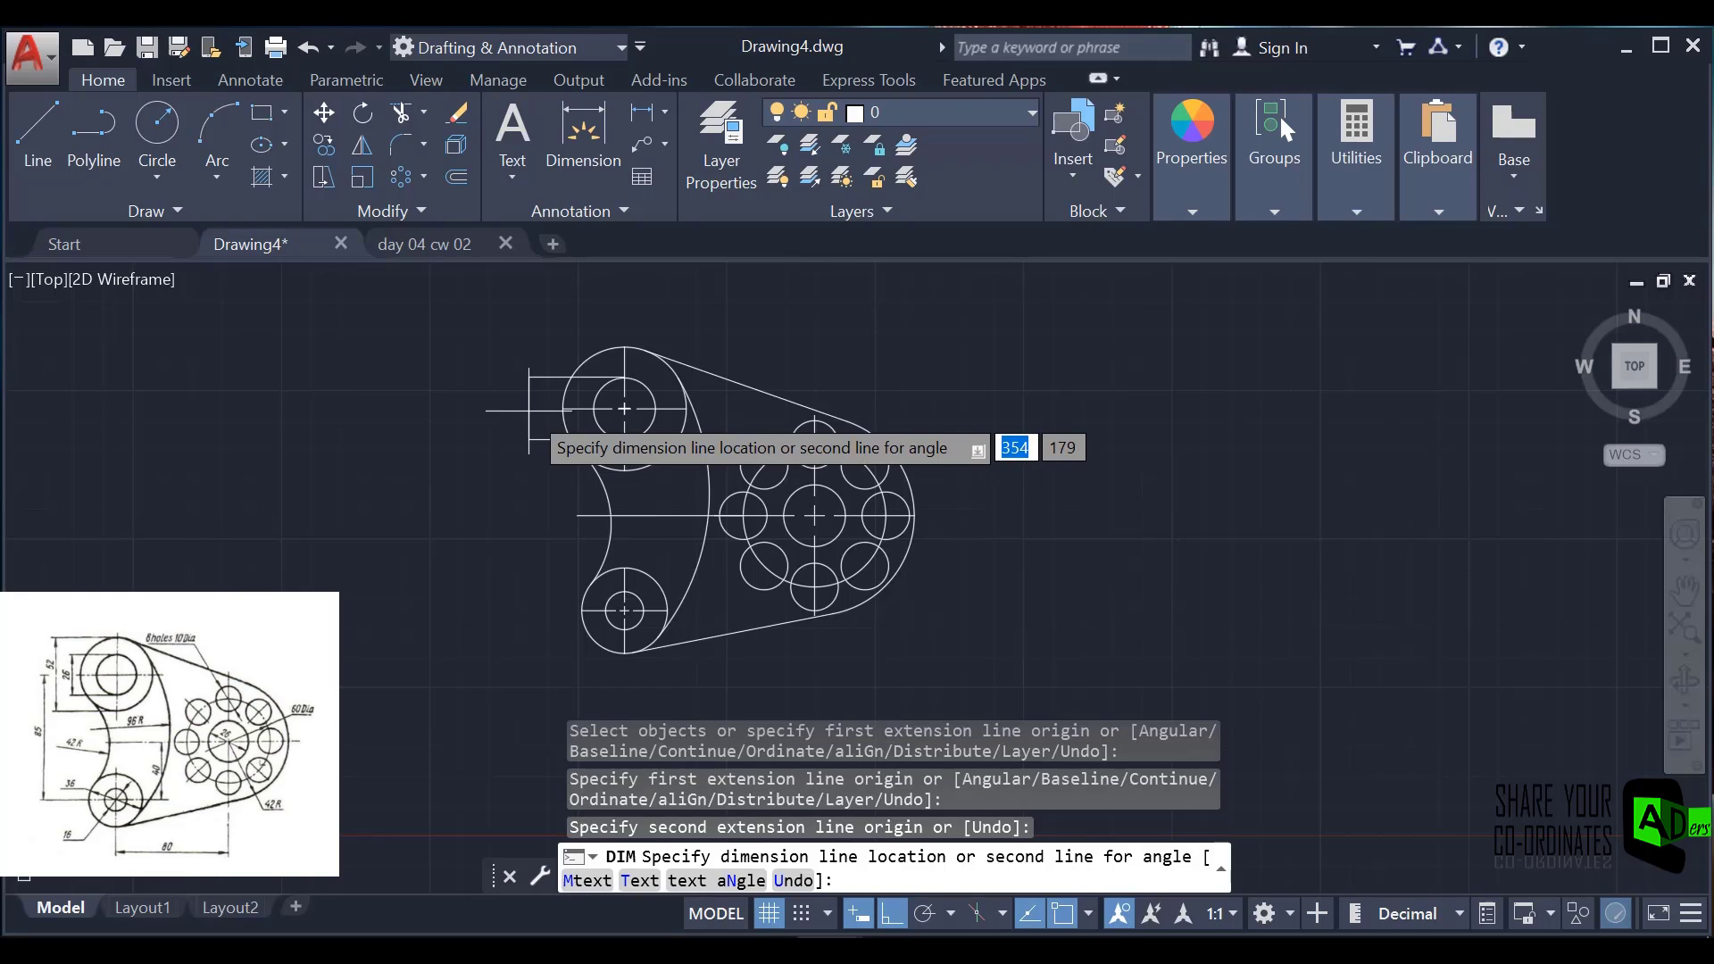
click(528, 413)
click(624, 346)
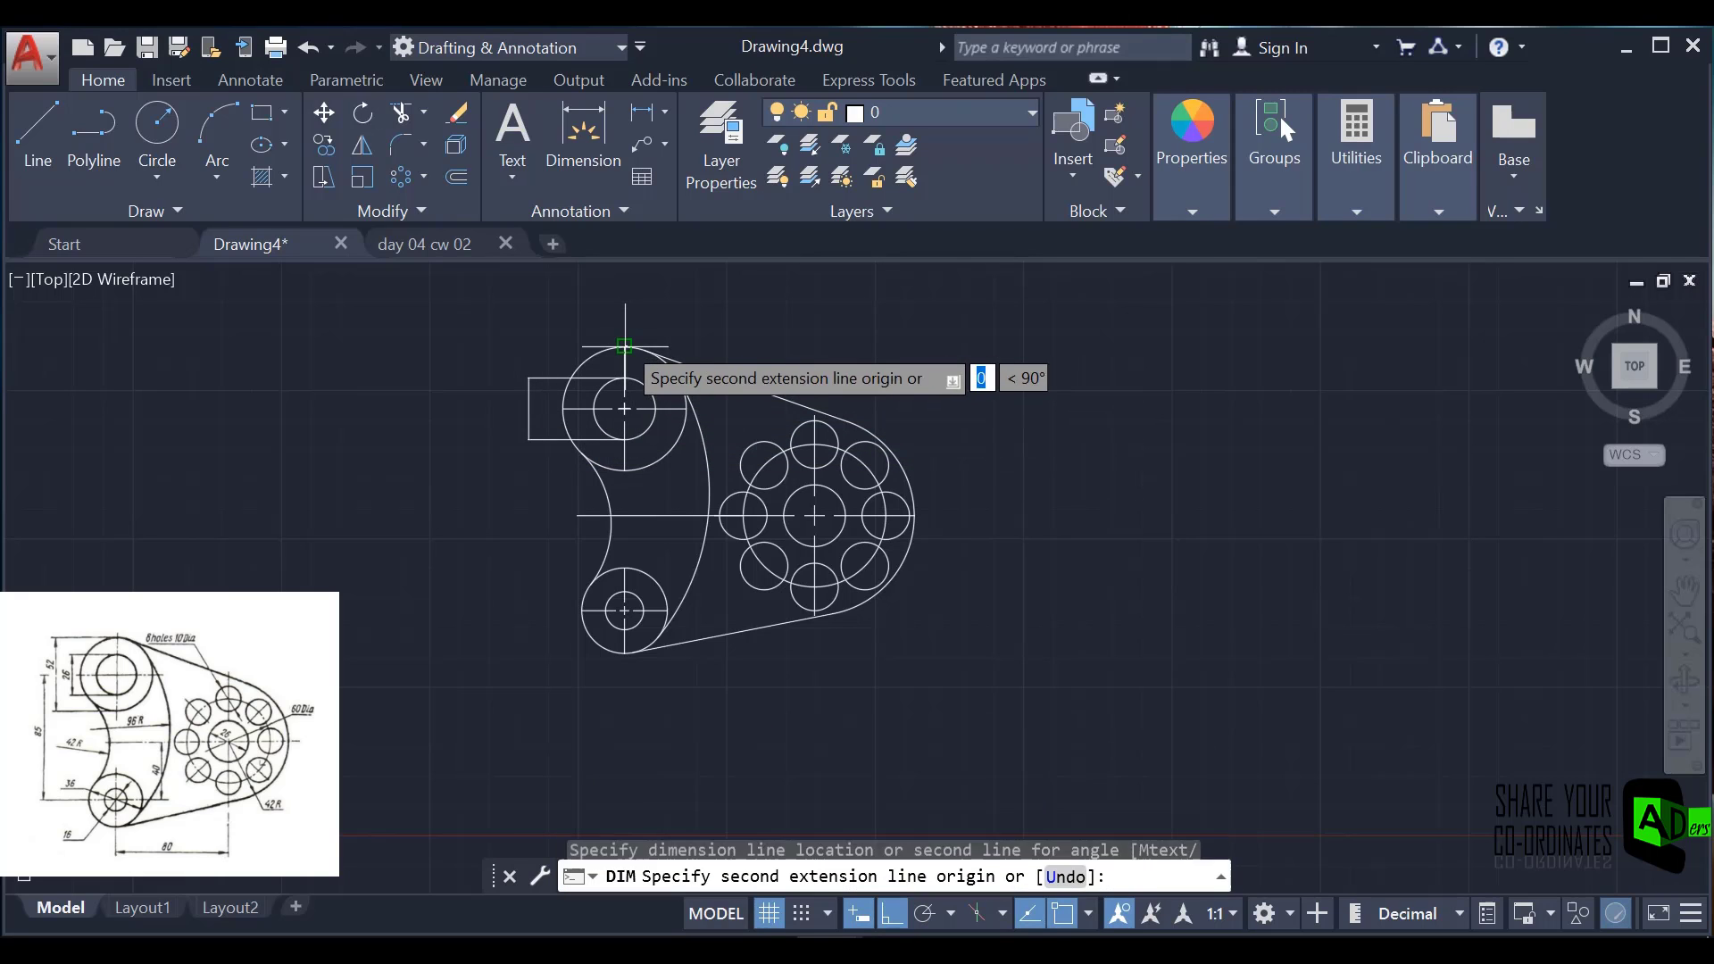
click(624, 470)
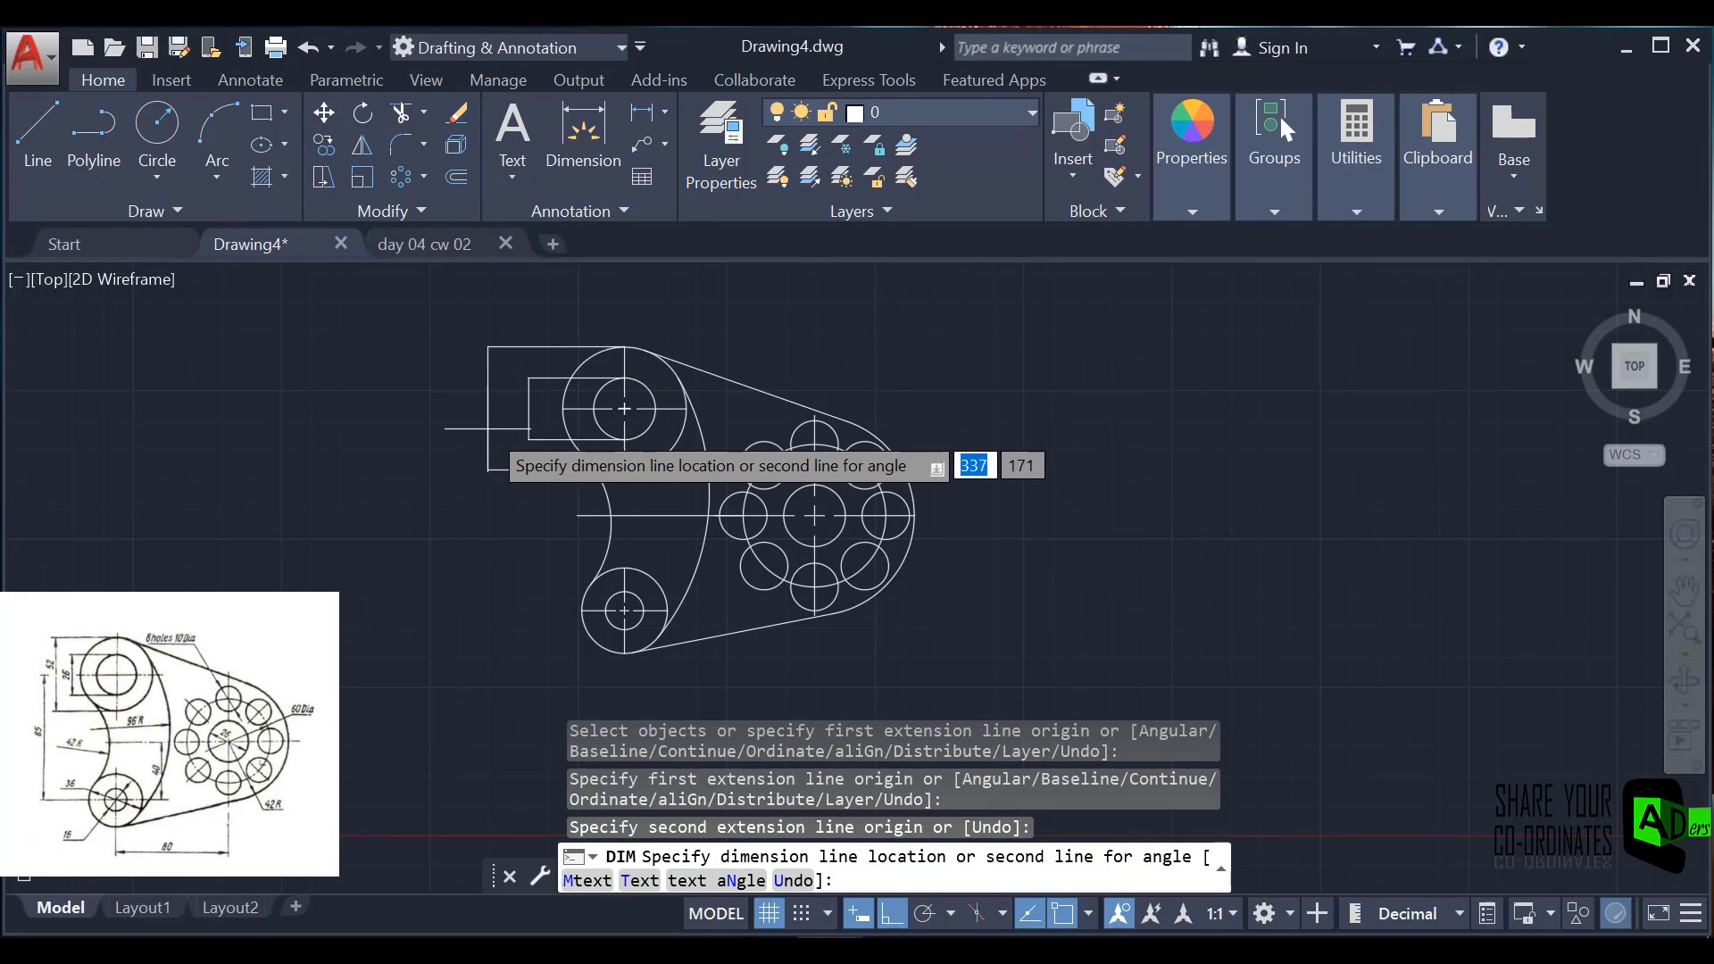
click(487, 429)
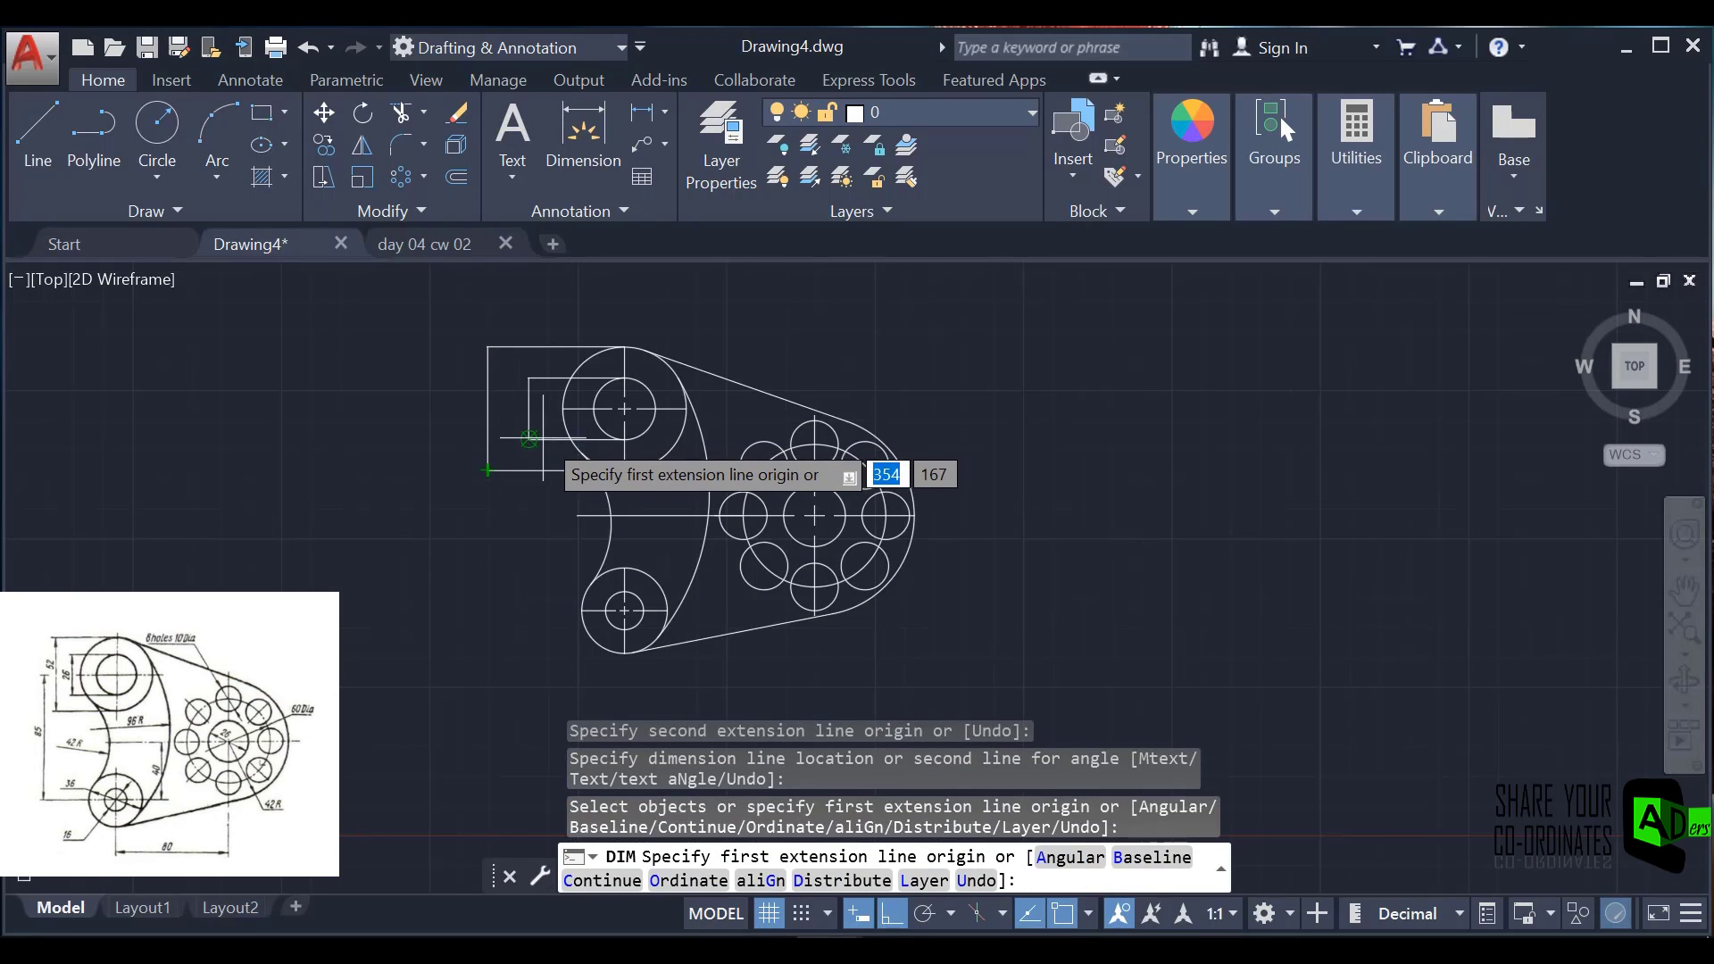
- Dimension the vertical distance between the upper and lower circle centres and the horizontal distance from the lower centre to the hole-pattern centre
click(624, 409)
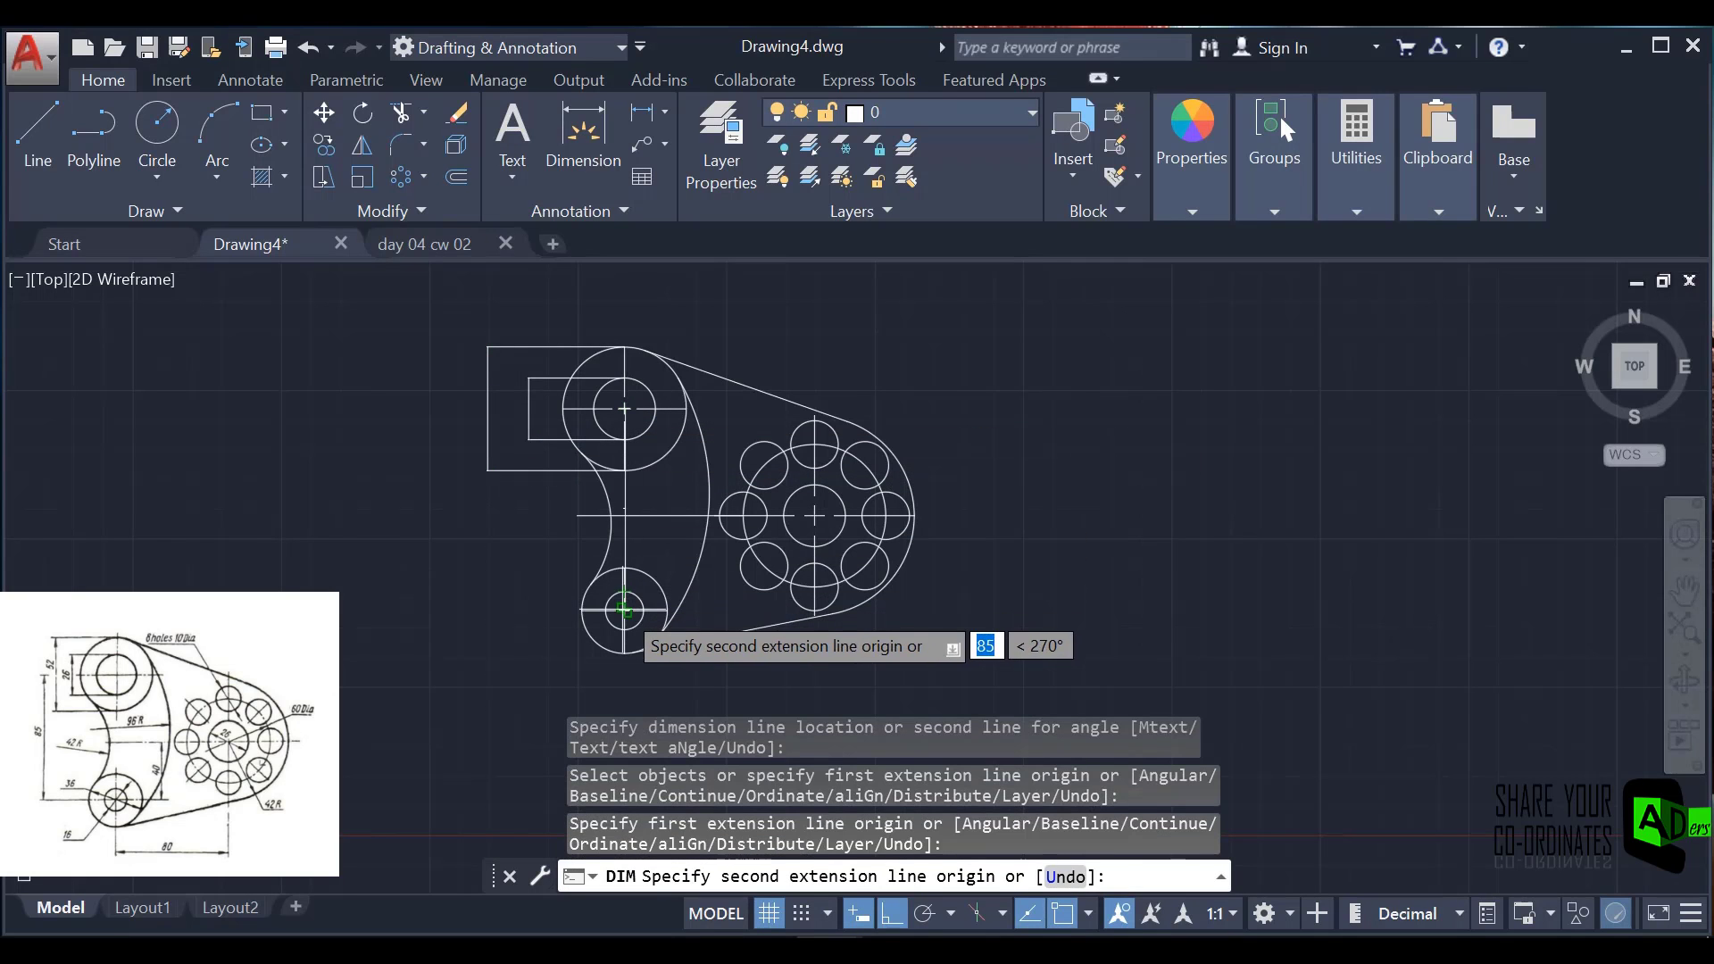
click(624, 609)
click(447, 520)
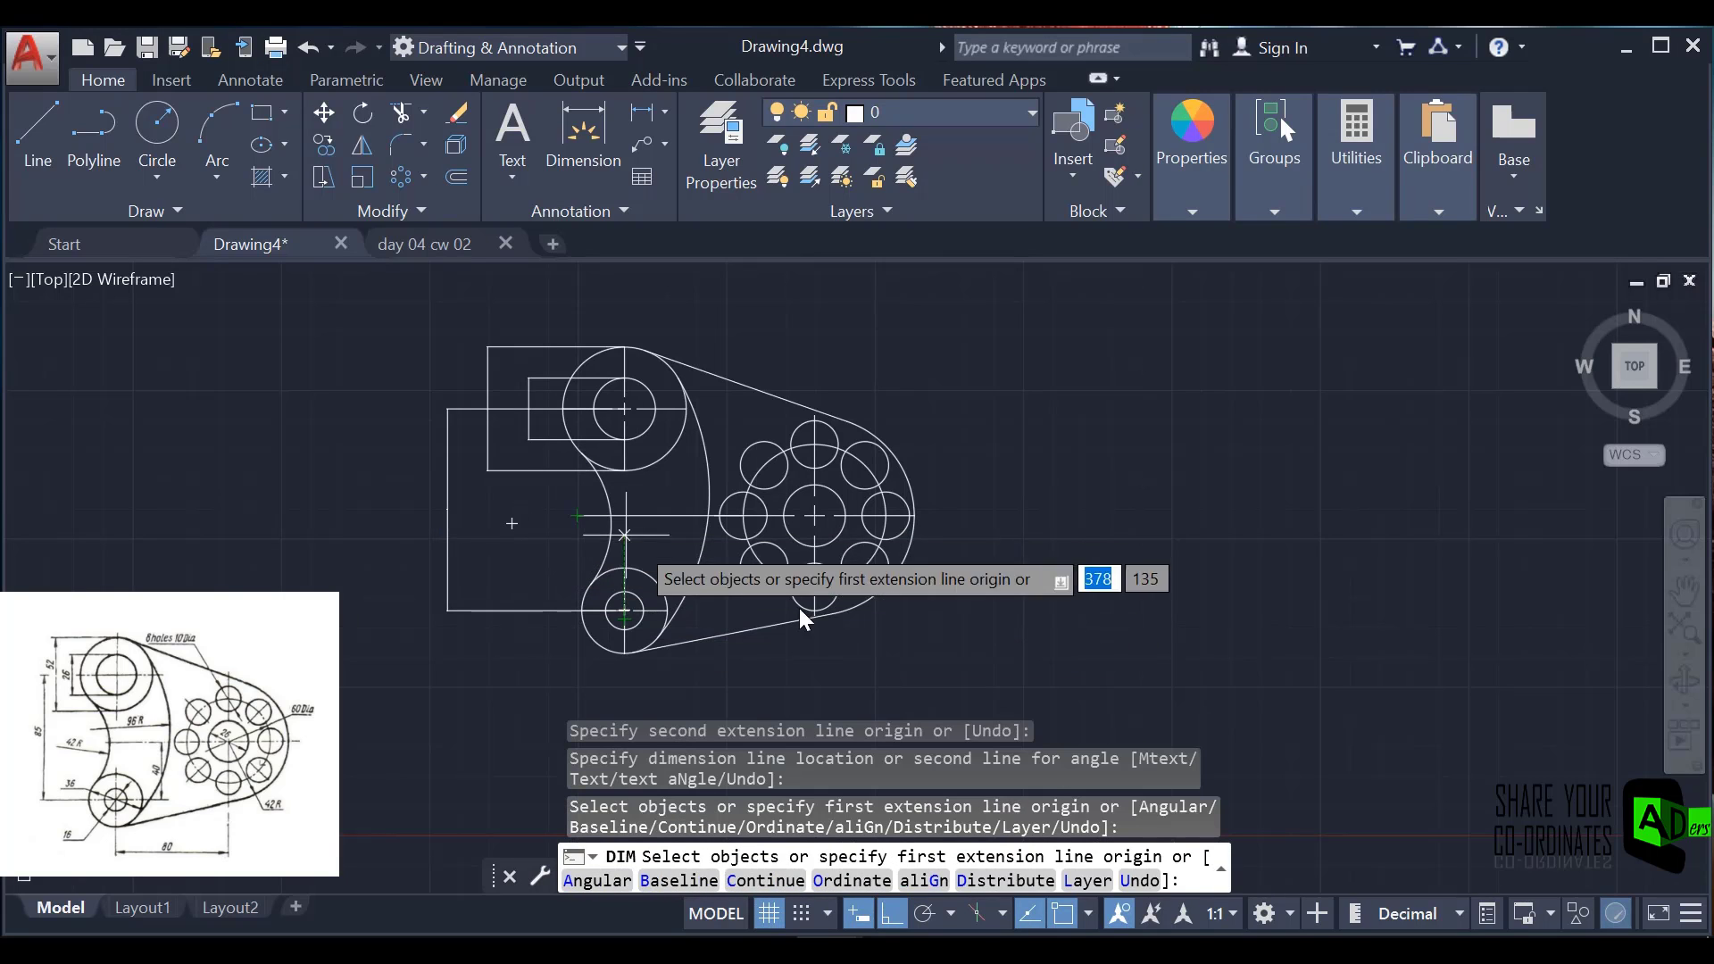
click(624, 610)
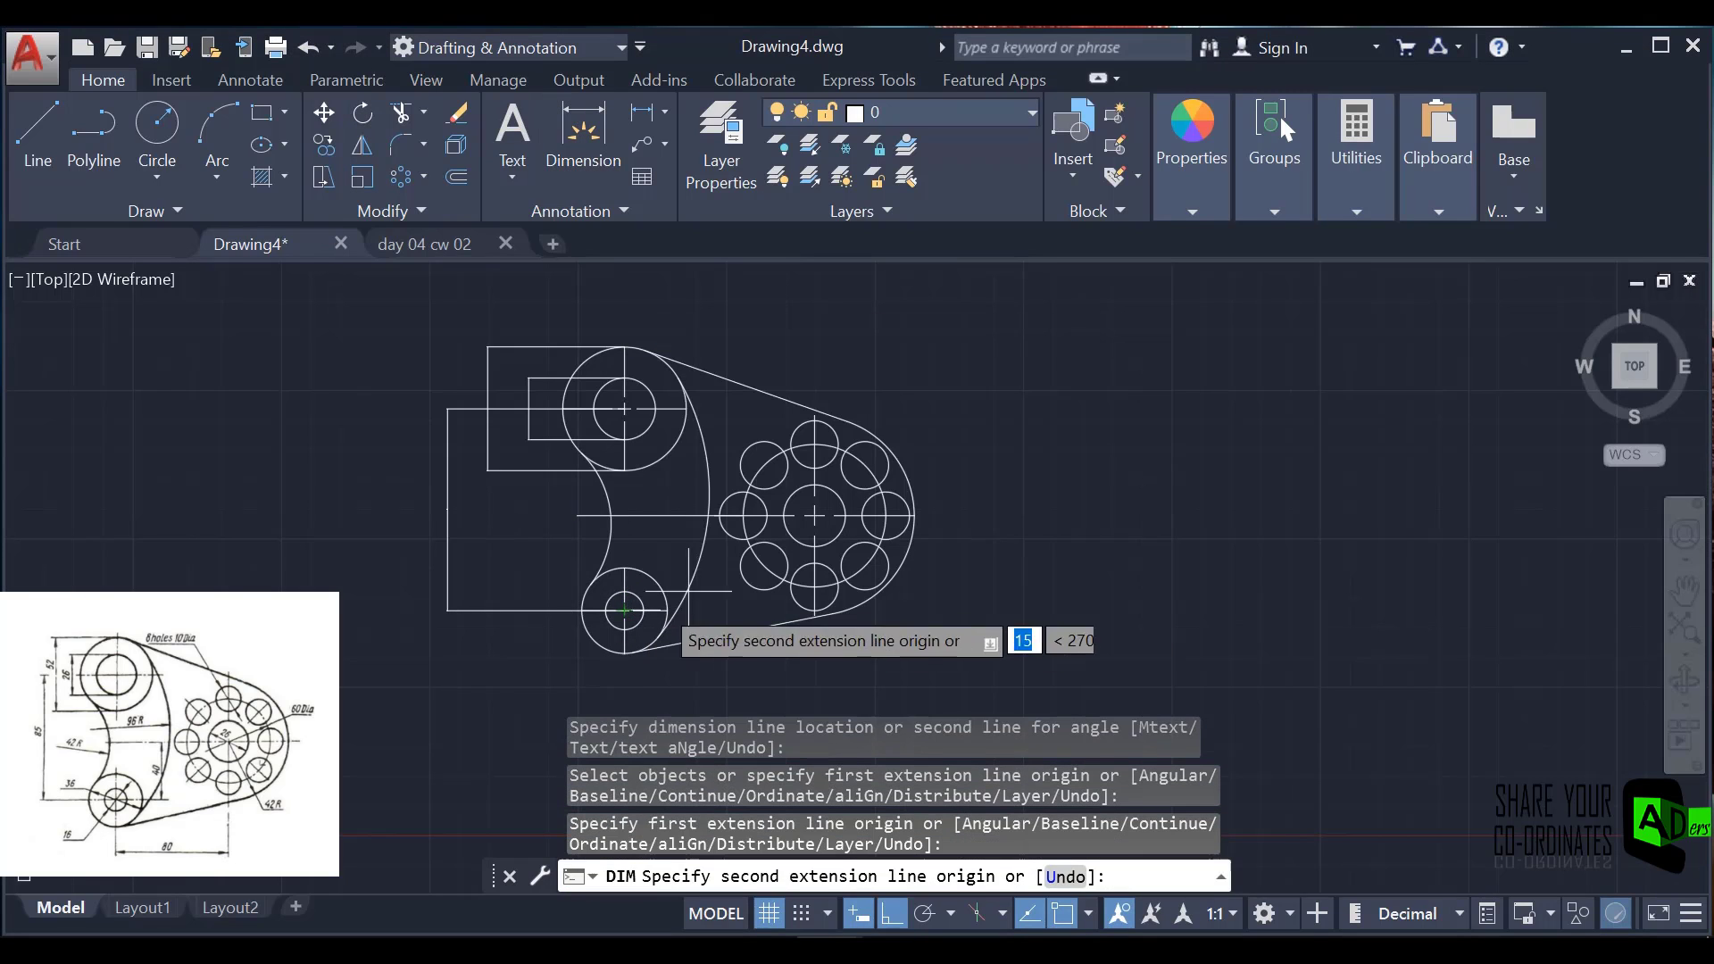
click(814, 515)
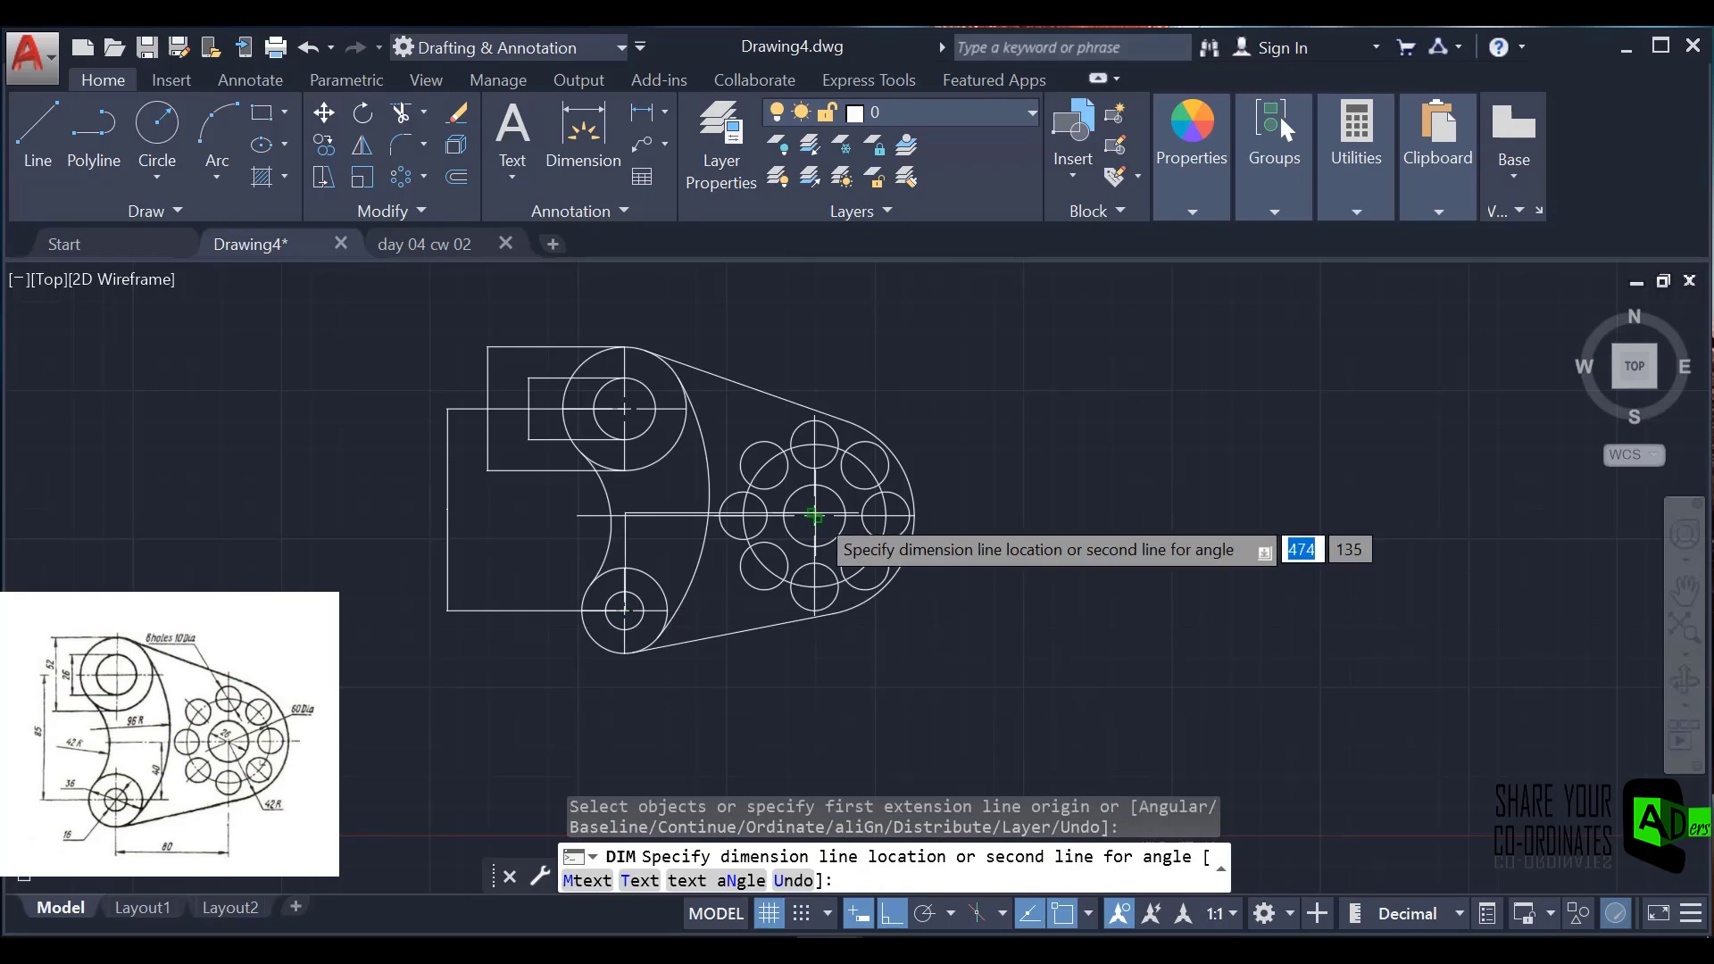
click(741, 687)
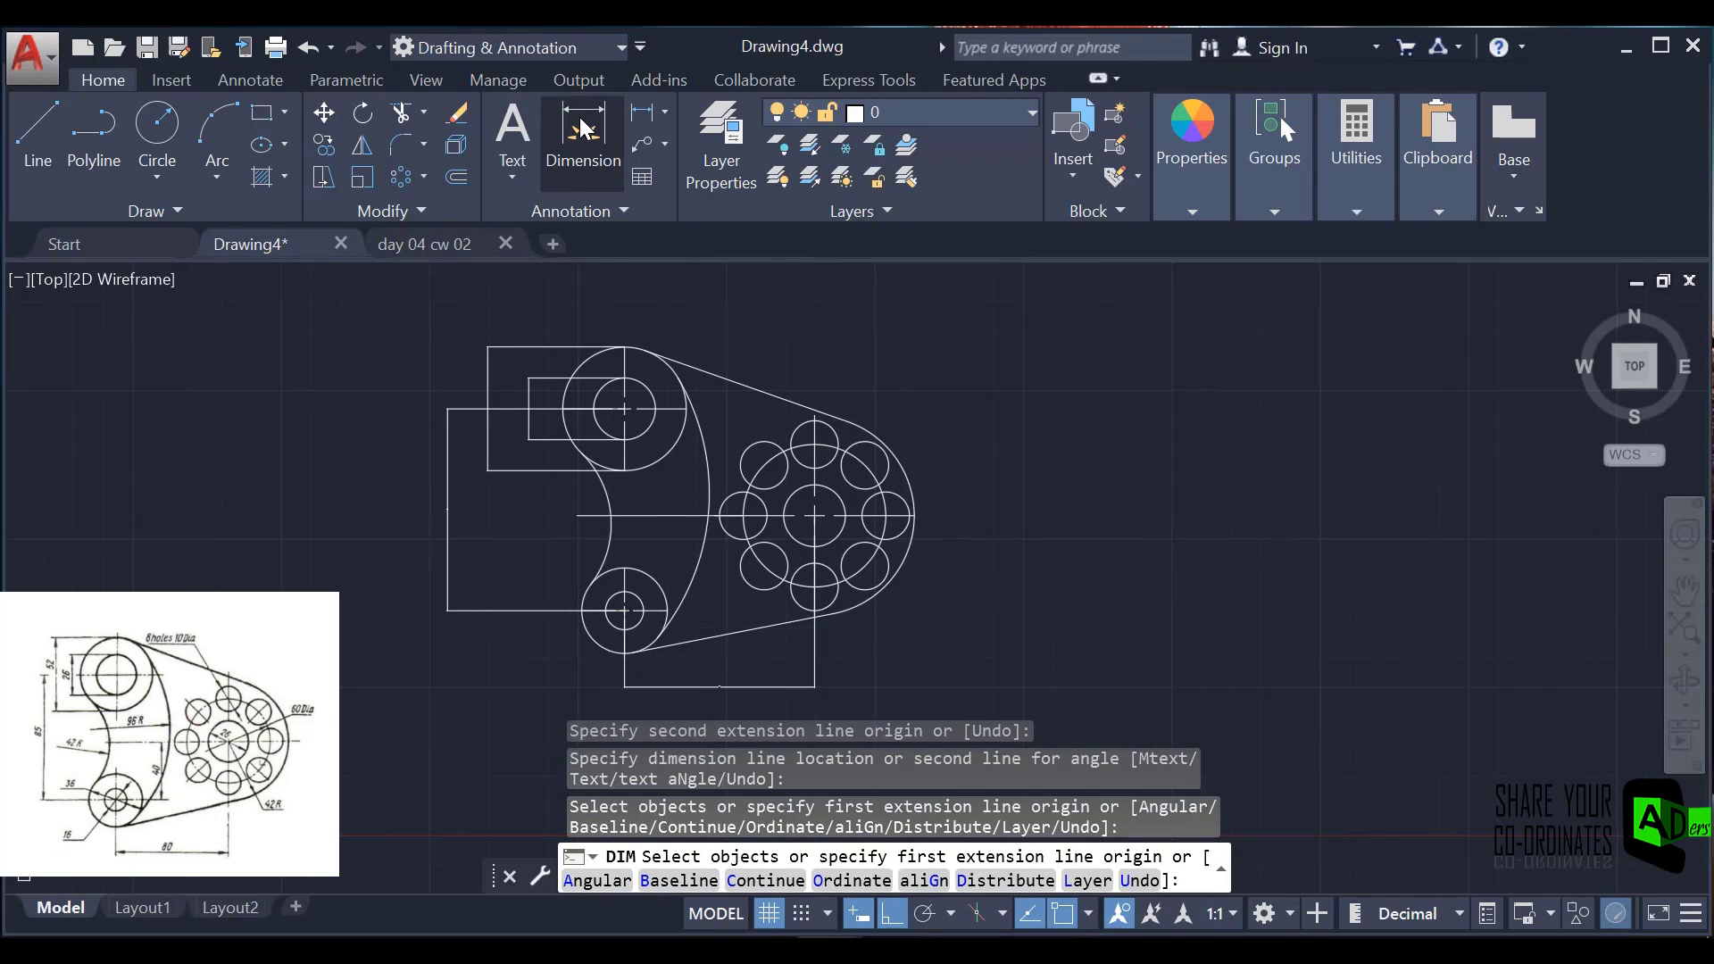
- Dimension the vertical distance from the lower circle's centre to the horizontal centre line, placing it inside the bracket
click(625, 611)
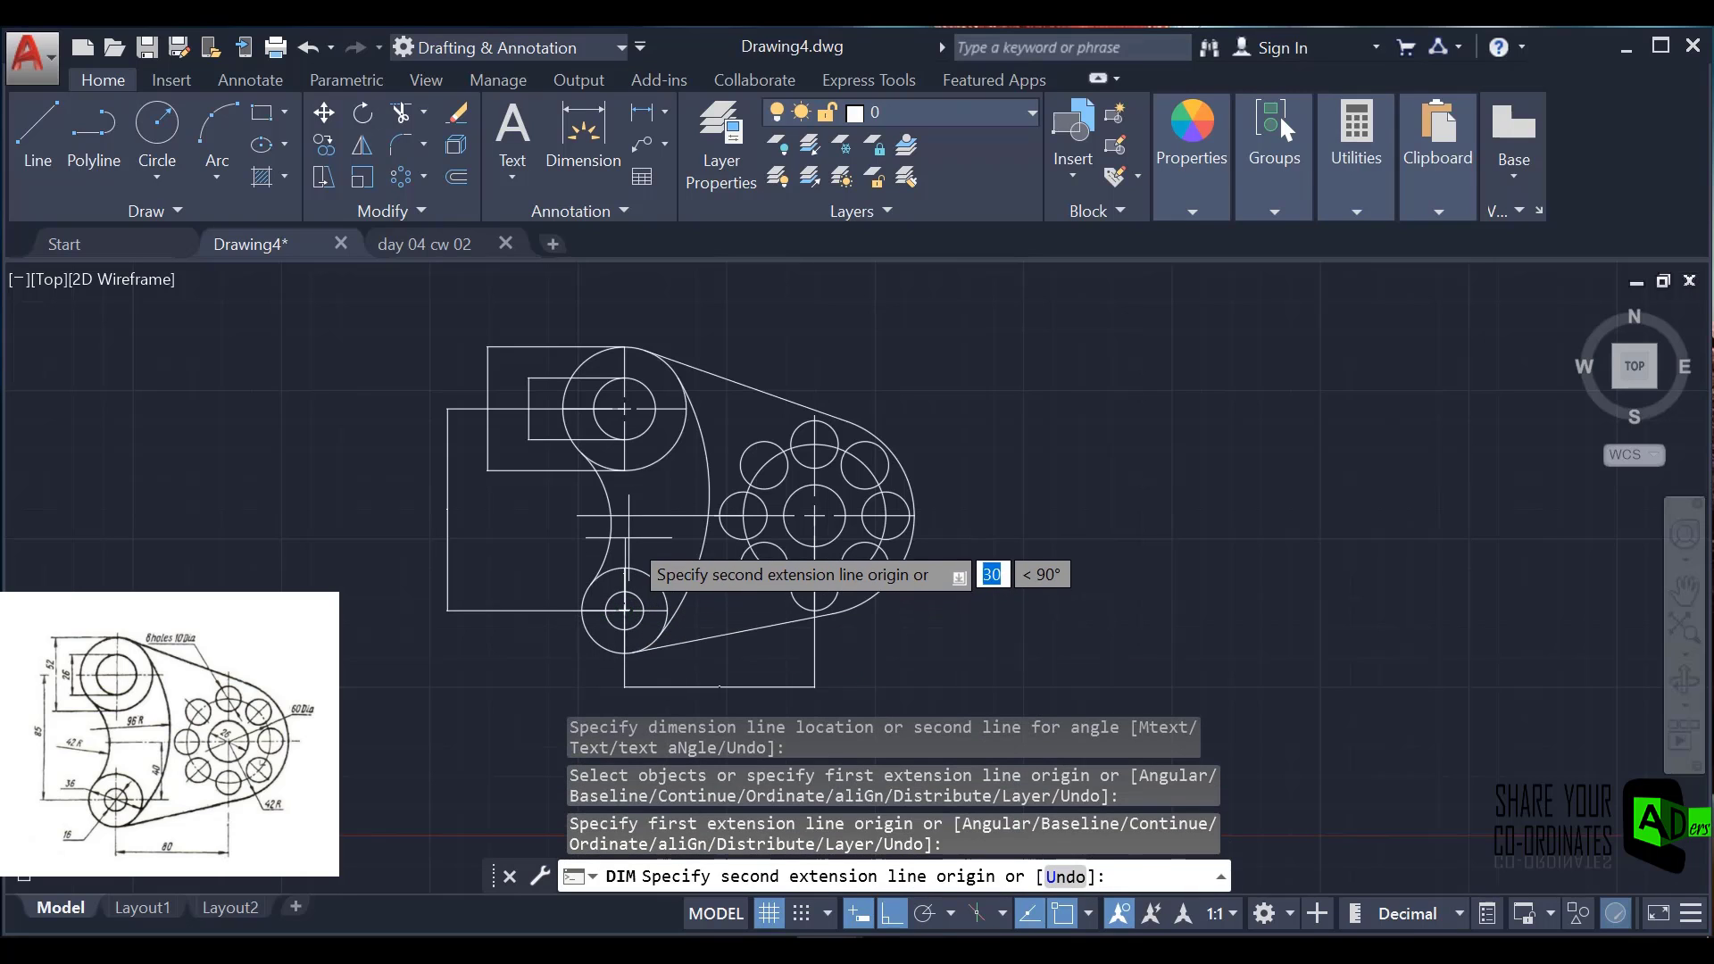
click(625, 515)
click(692, 537)
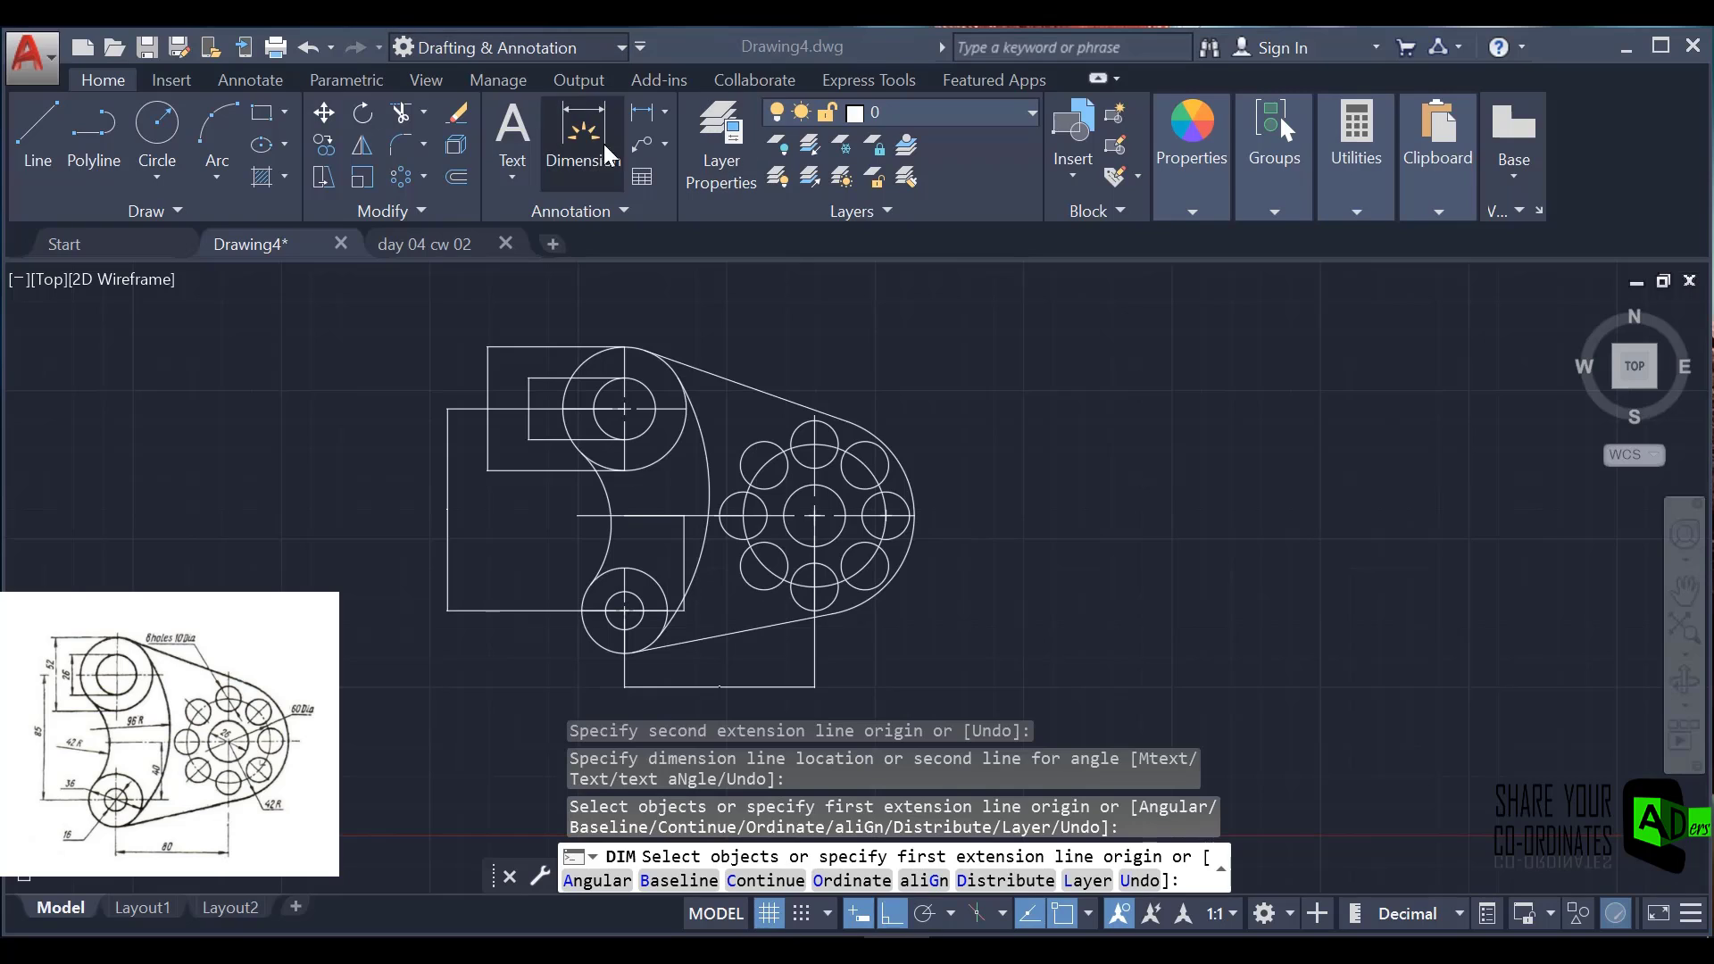
- Add a radius dimension to the concave arc on the bracket's left edge, placing it outside the outline
click(664, 111)
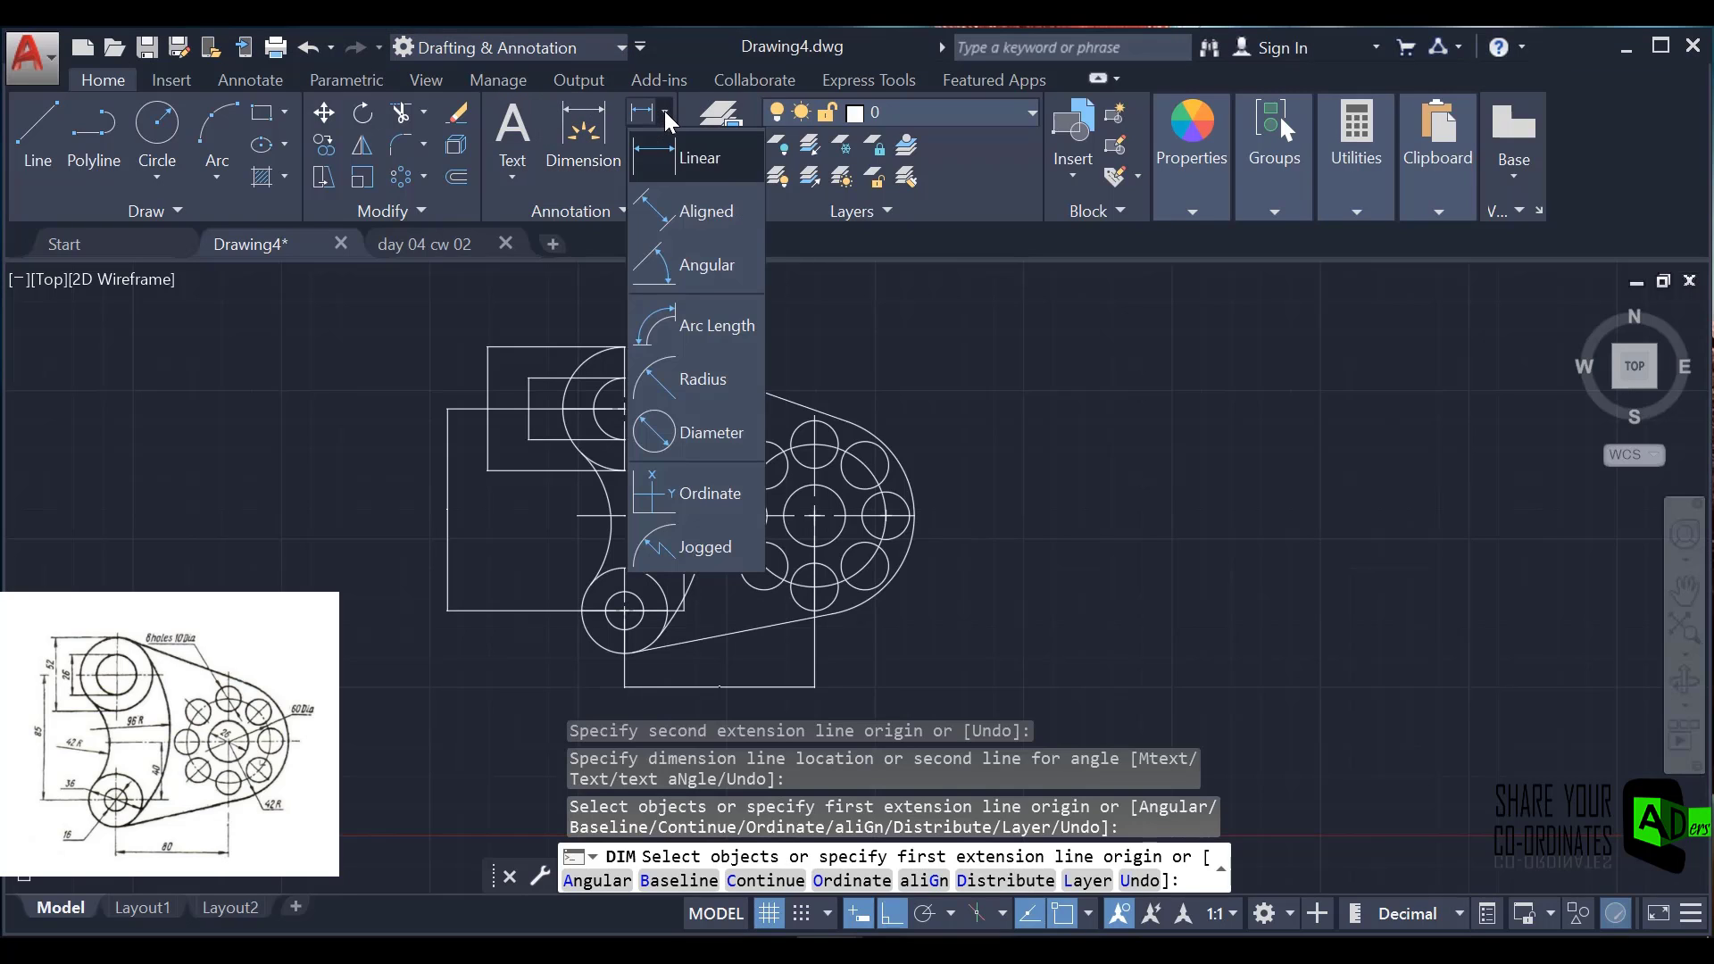
click(693, 382)
click(616, 526)
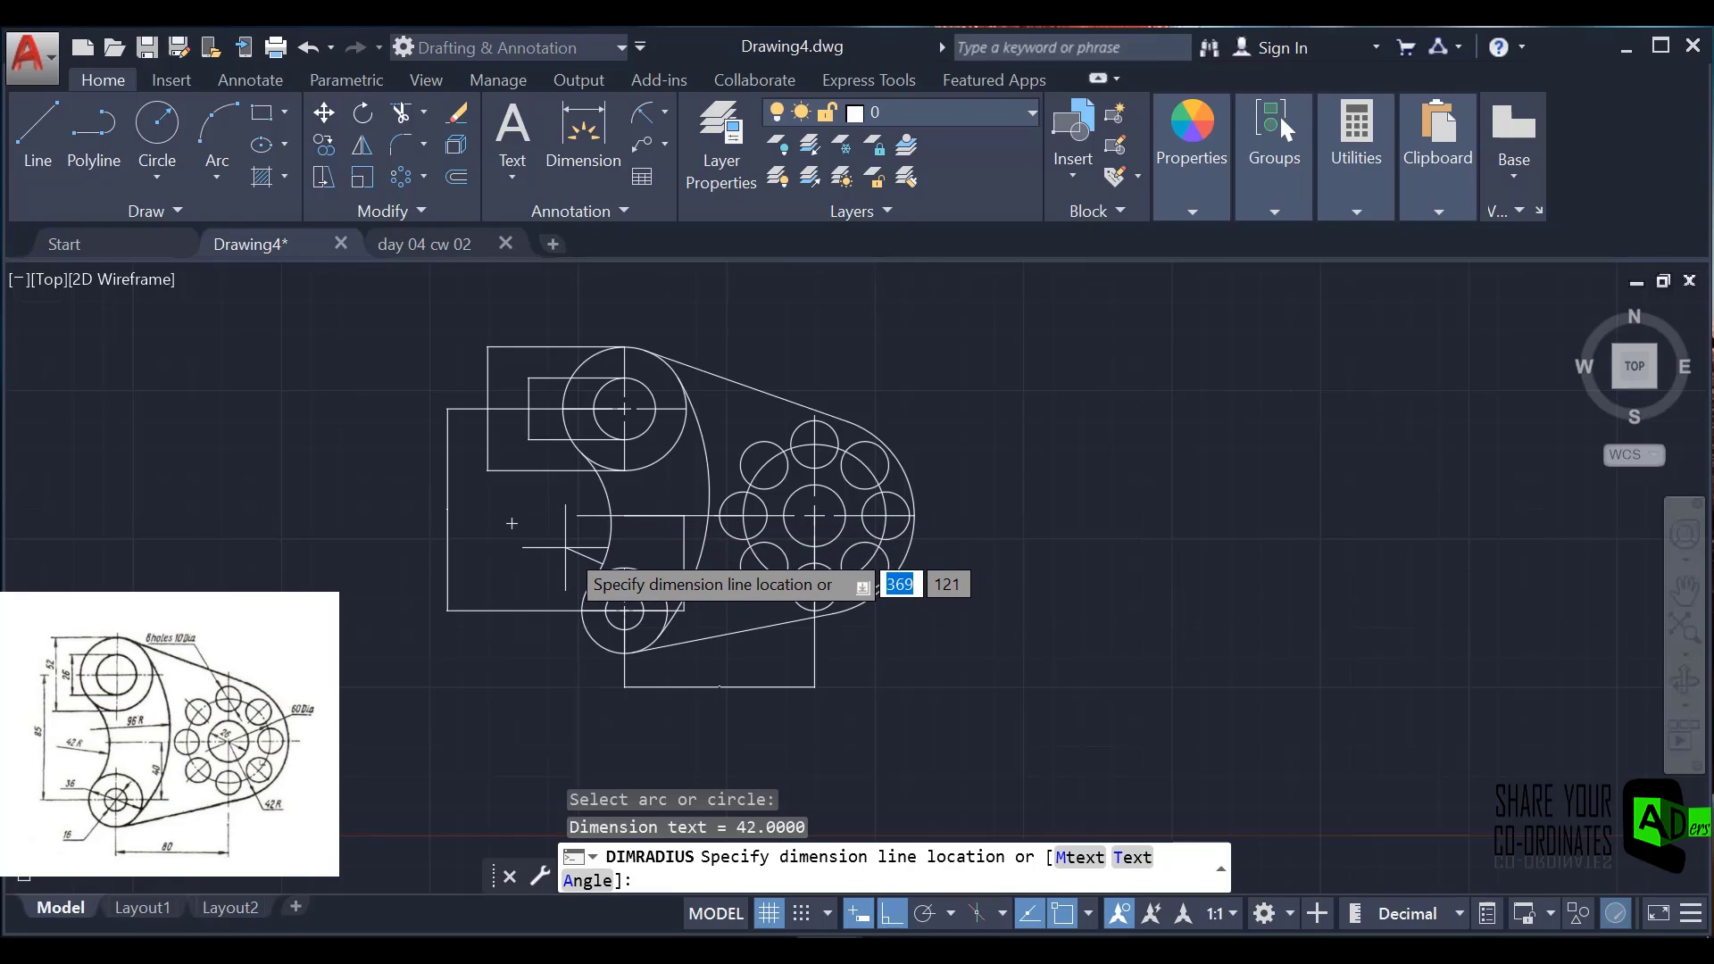
key(Escape)
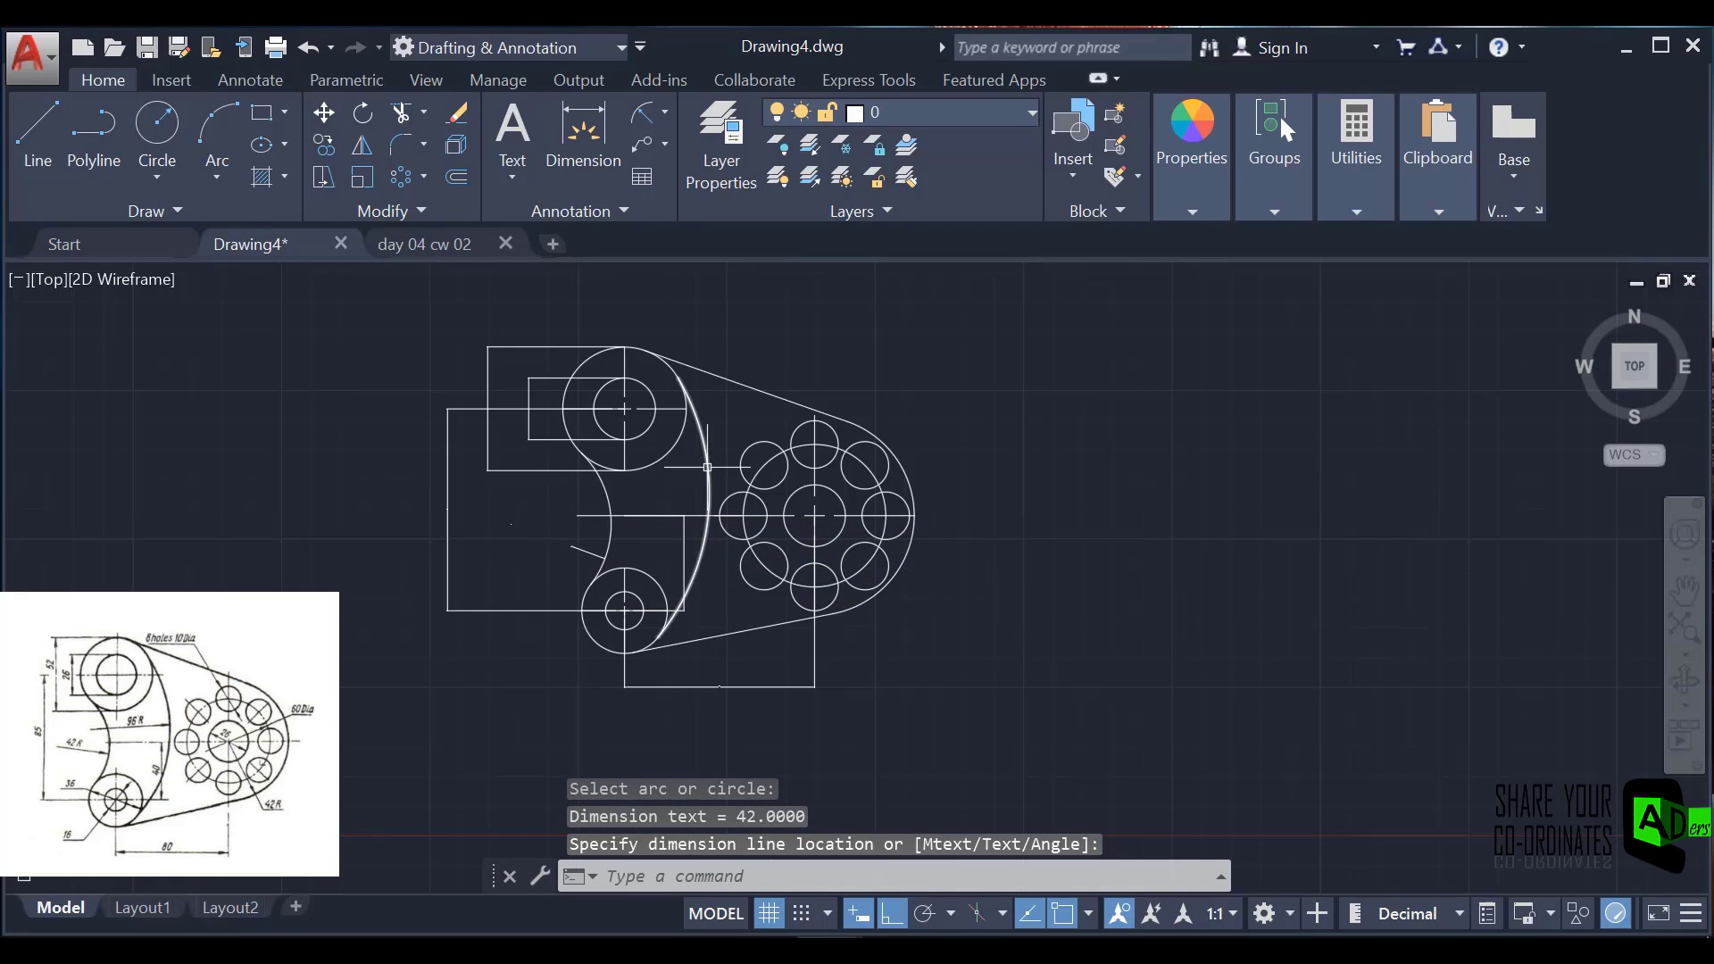
- Add a radius dimension to the large arc between the upper and lower circles, placing it on the arc's inner side
click(707, 467)
click(583, 134)
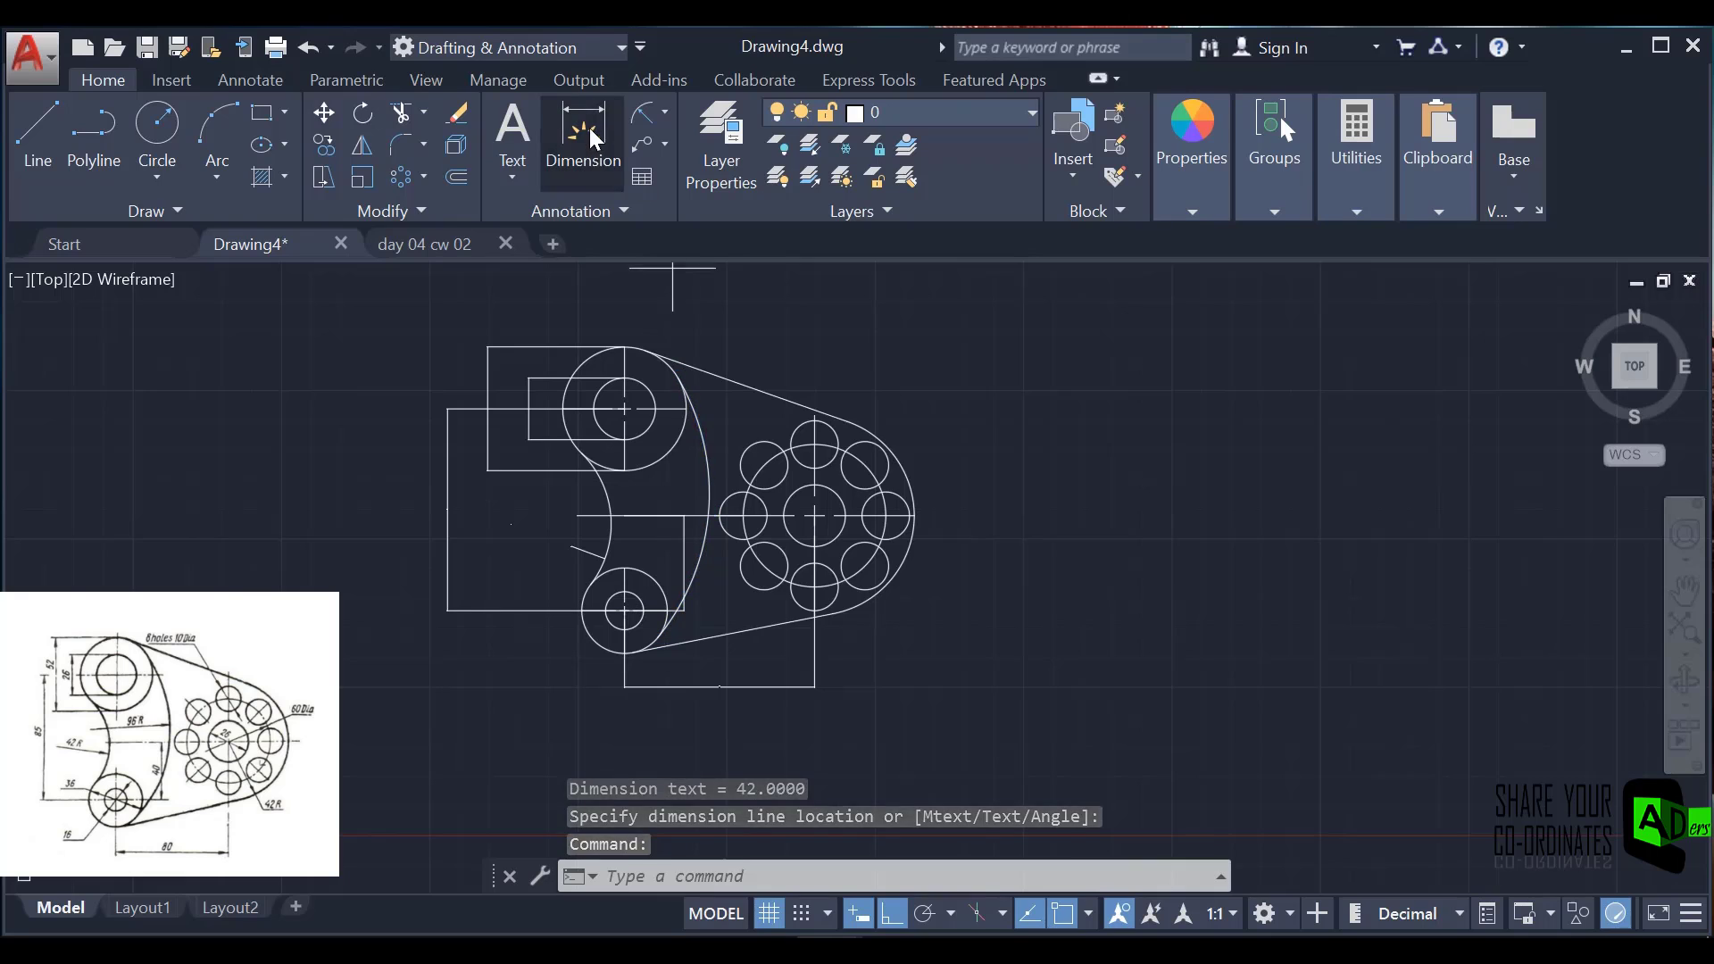
click(705, 482)
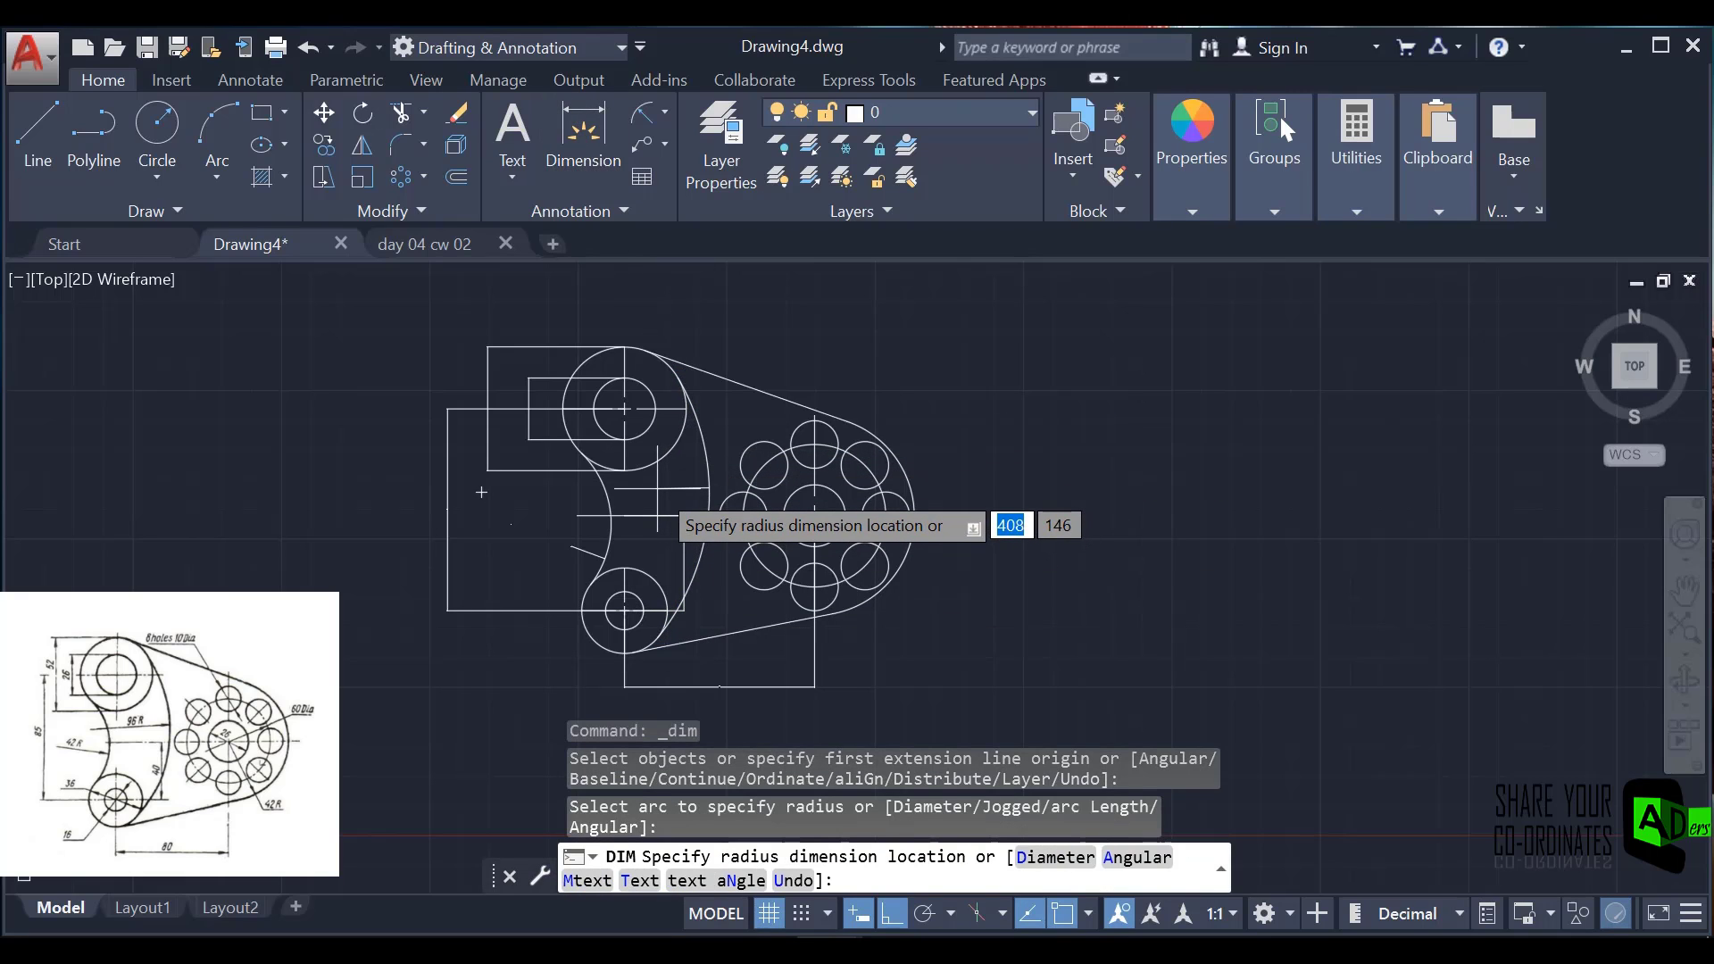
key(Escape)
key(Escape)
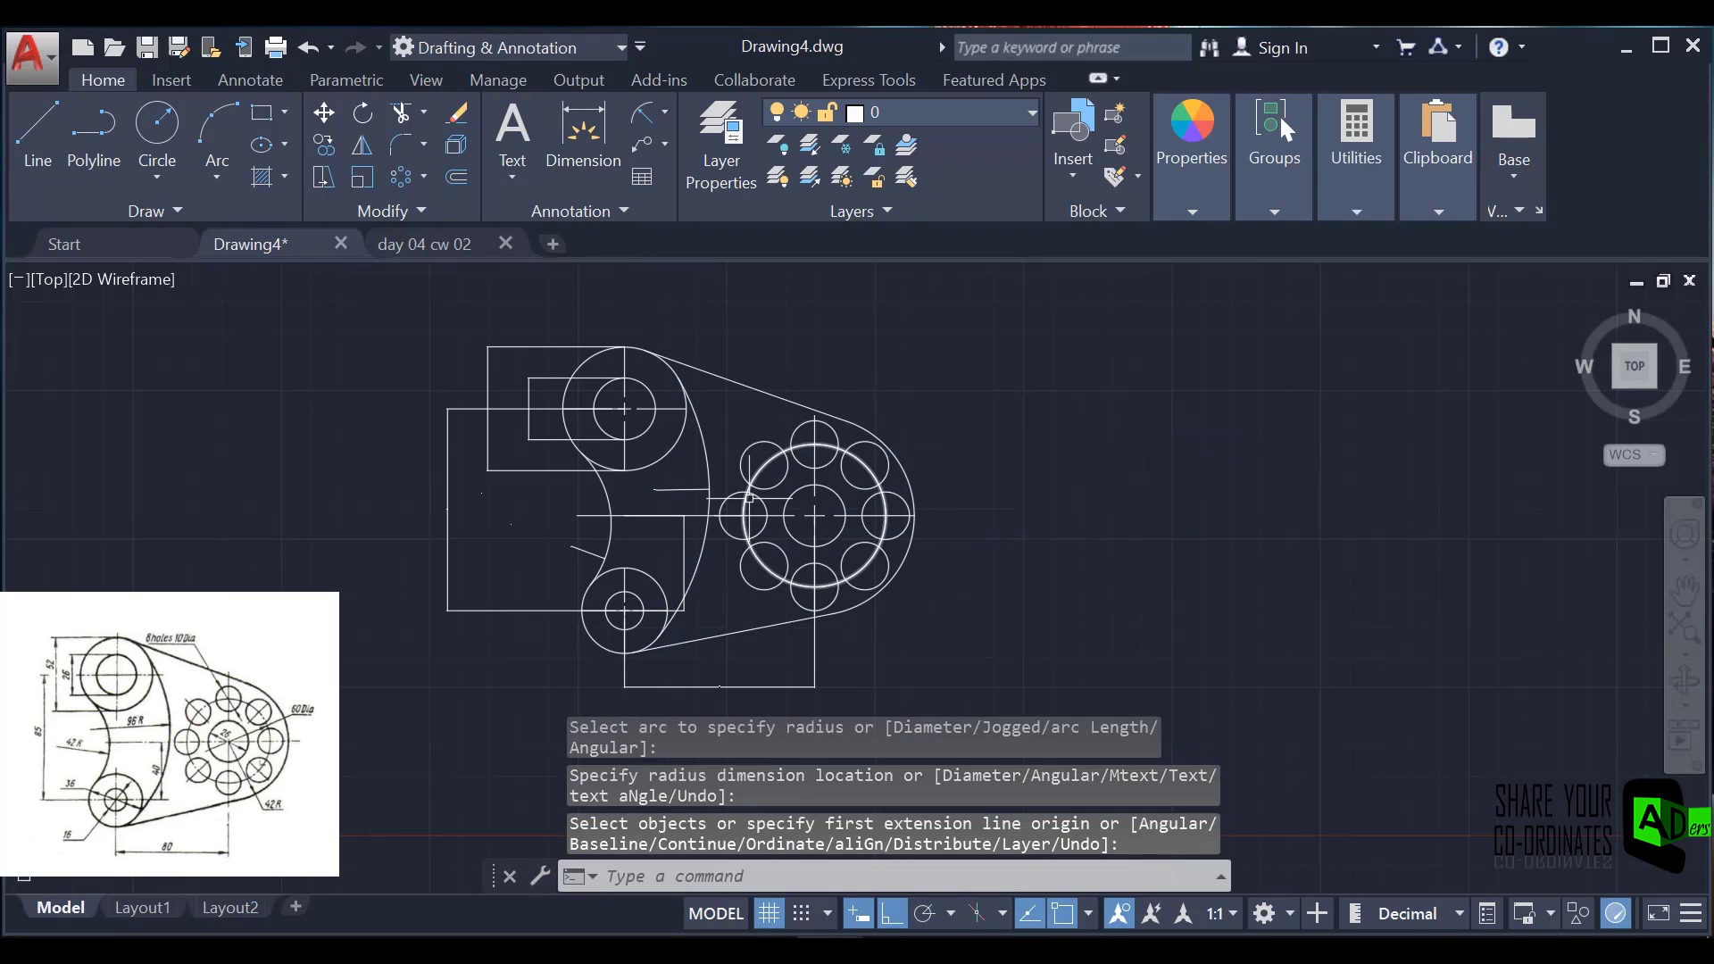
- Add a diameter dimension to the small inner circle at the bracket's lower end, placing it to the left
click(663, 112)
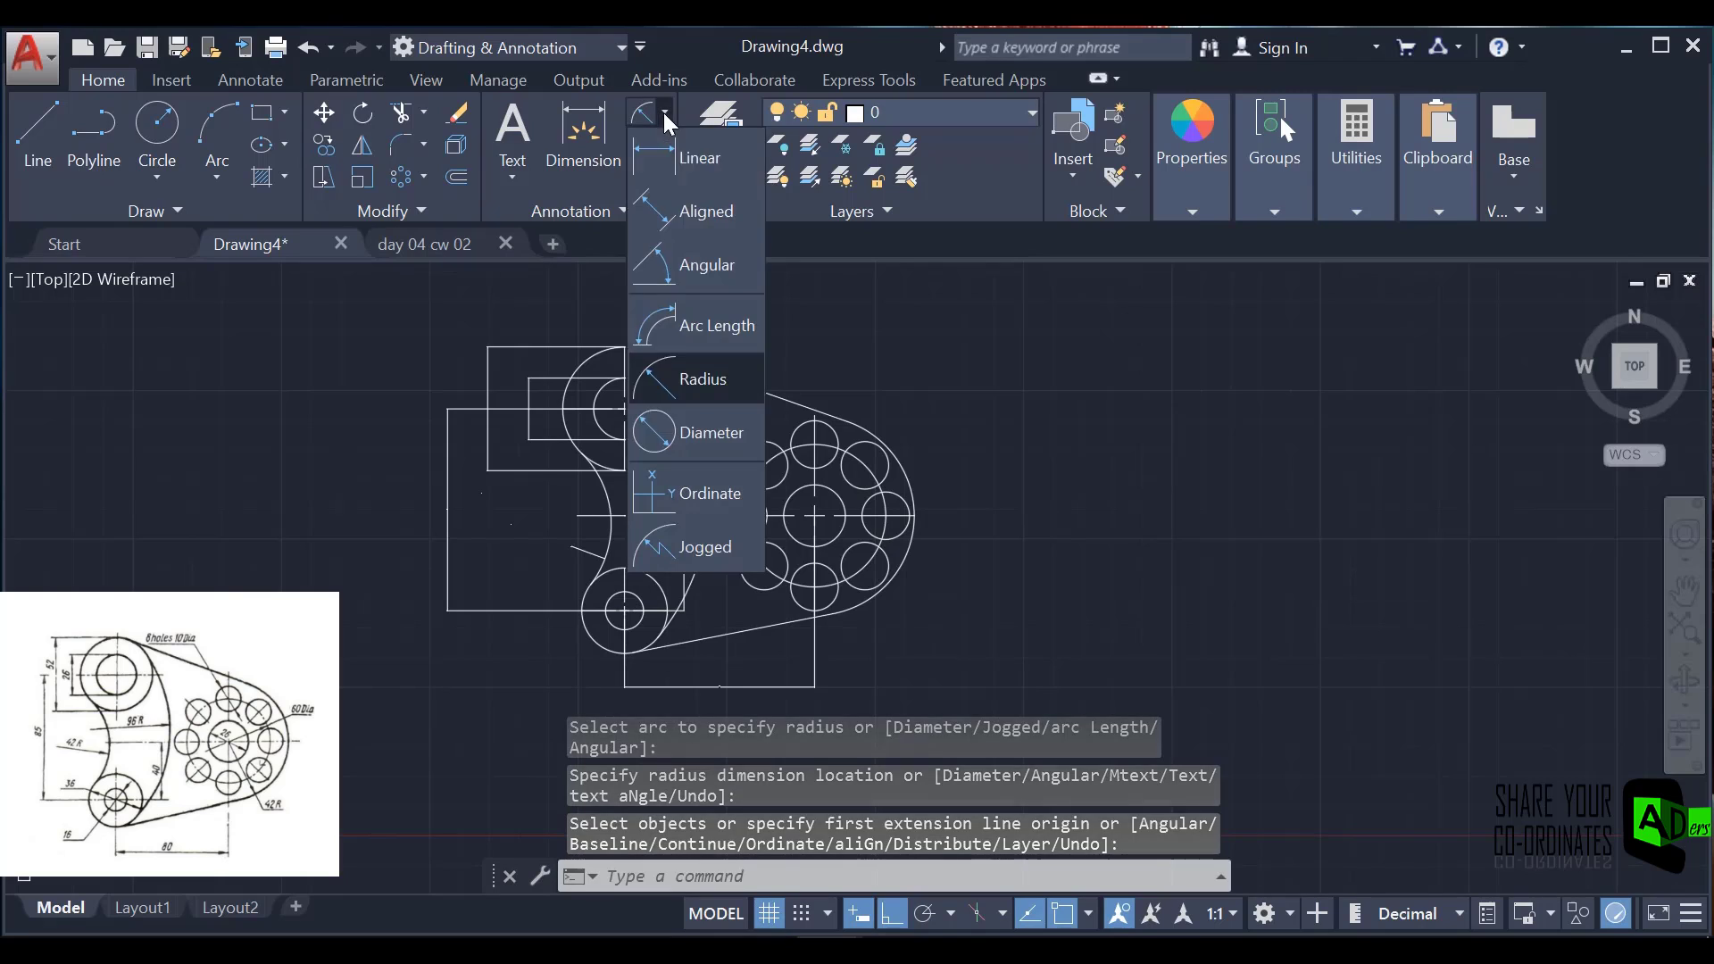
click(673, 434)
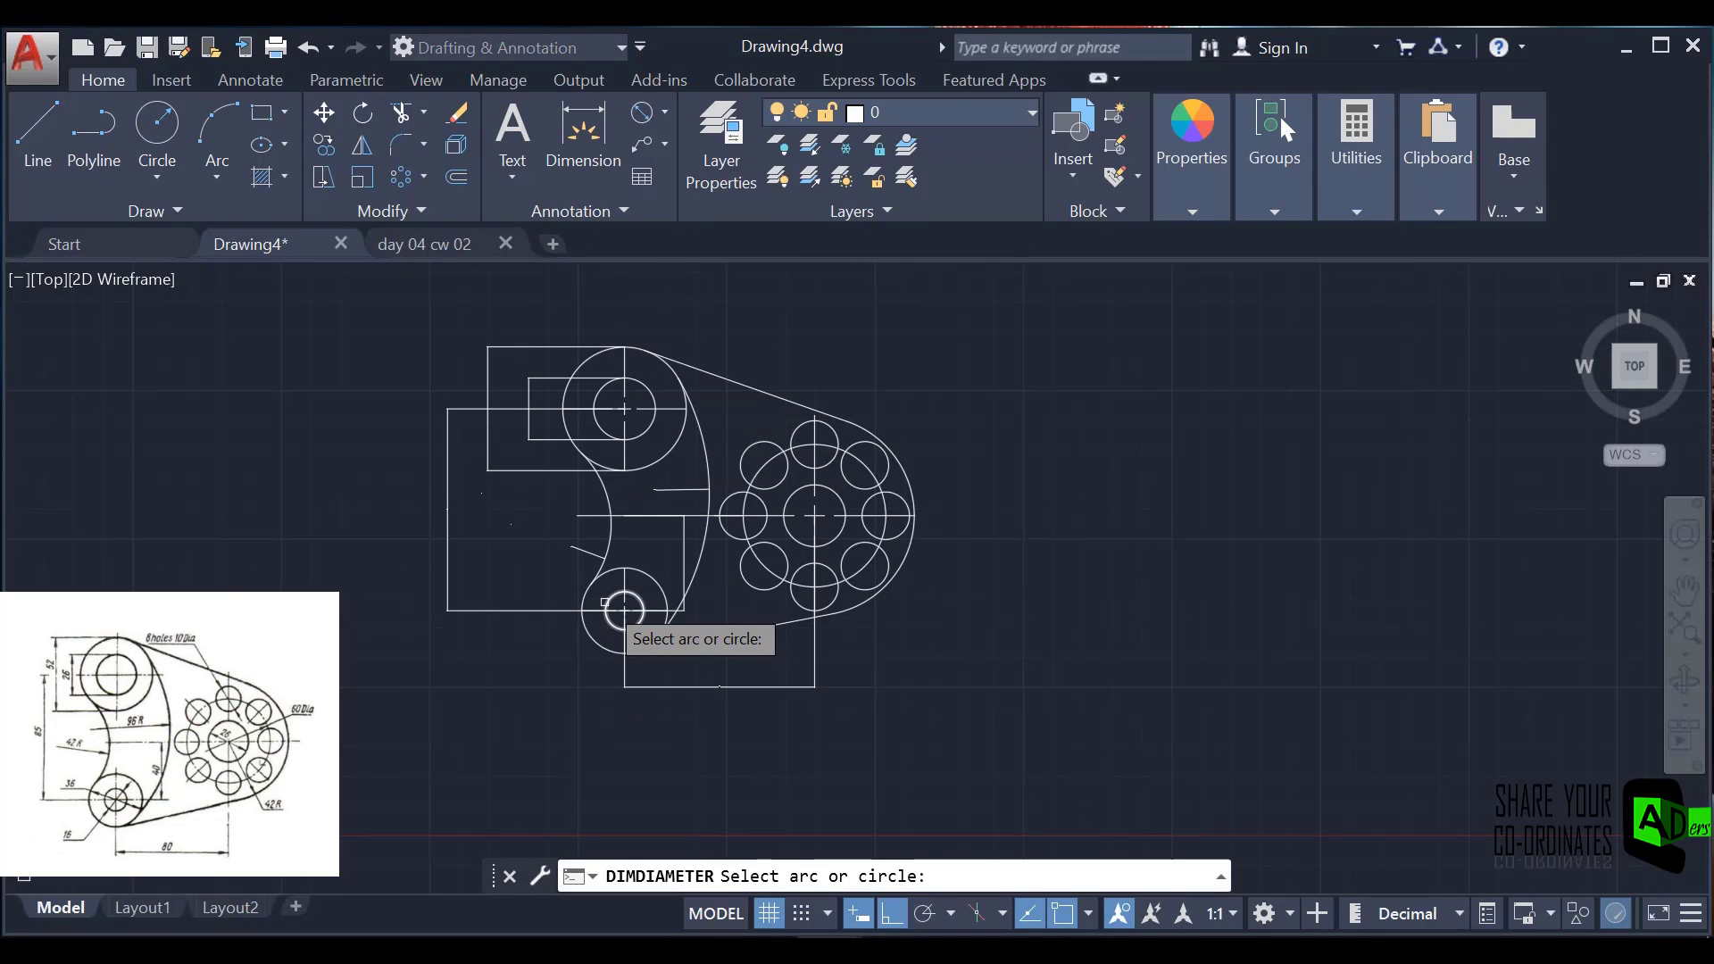
click(606, 602)
key(Escape)
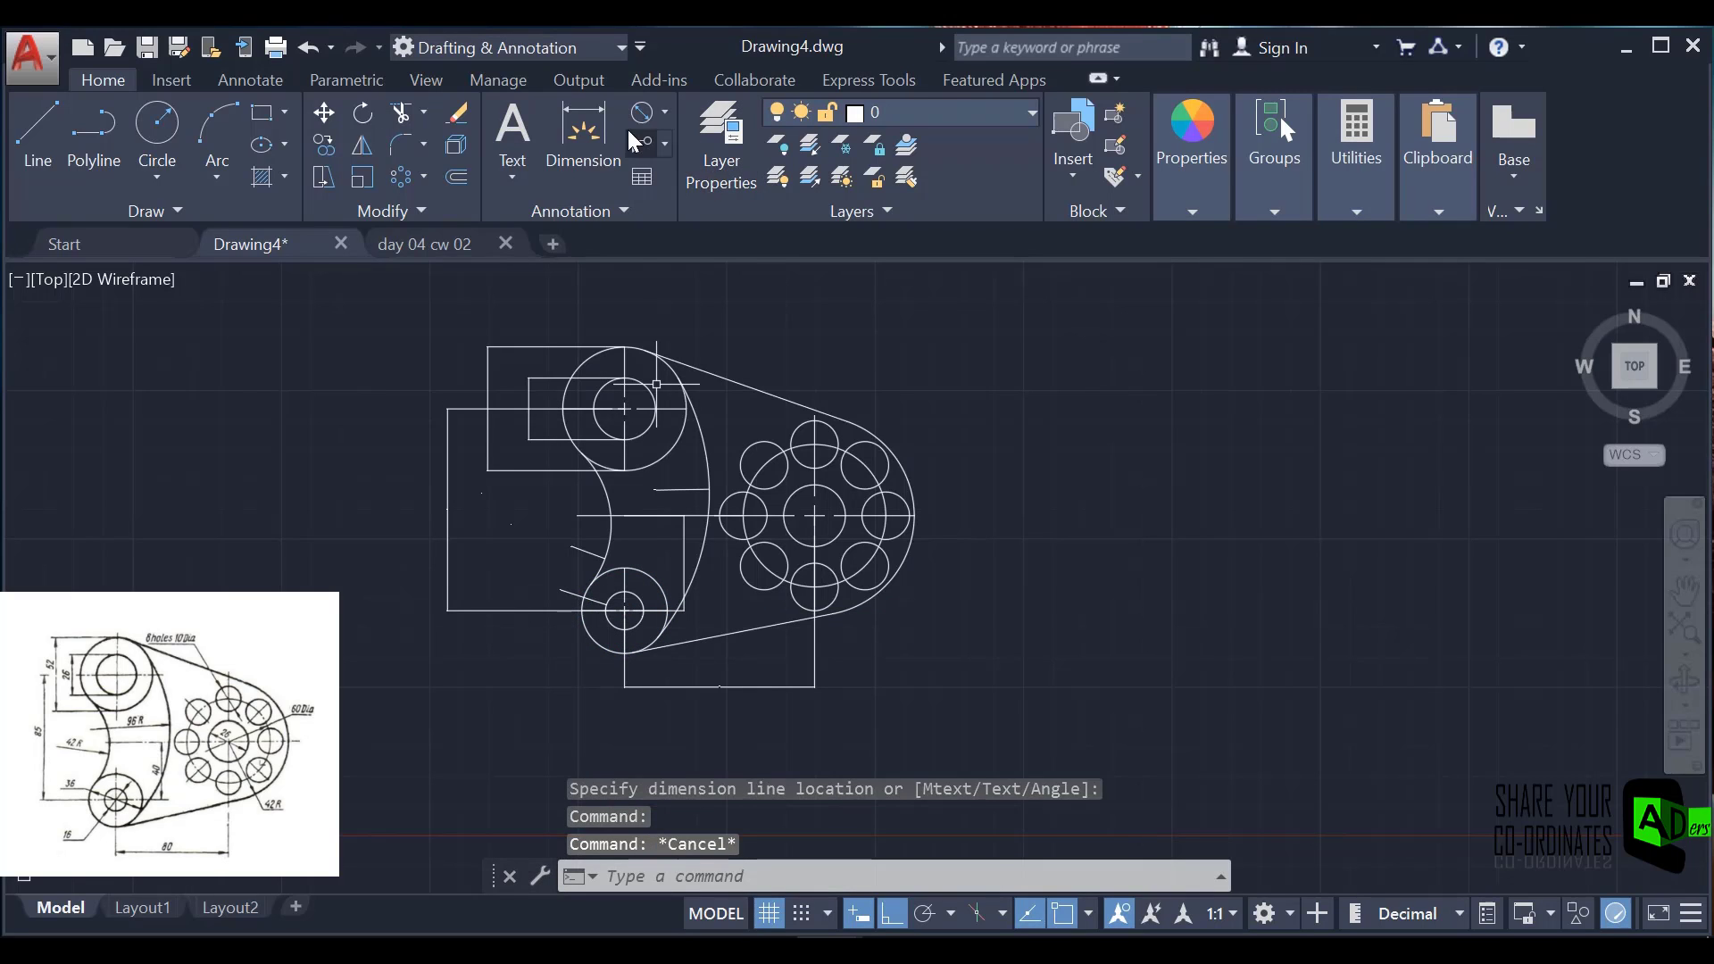
click(583, 134)
click(587, 644)
key(Escape)
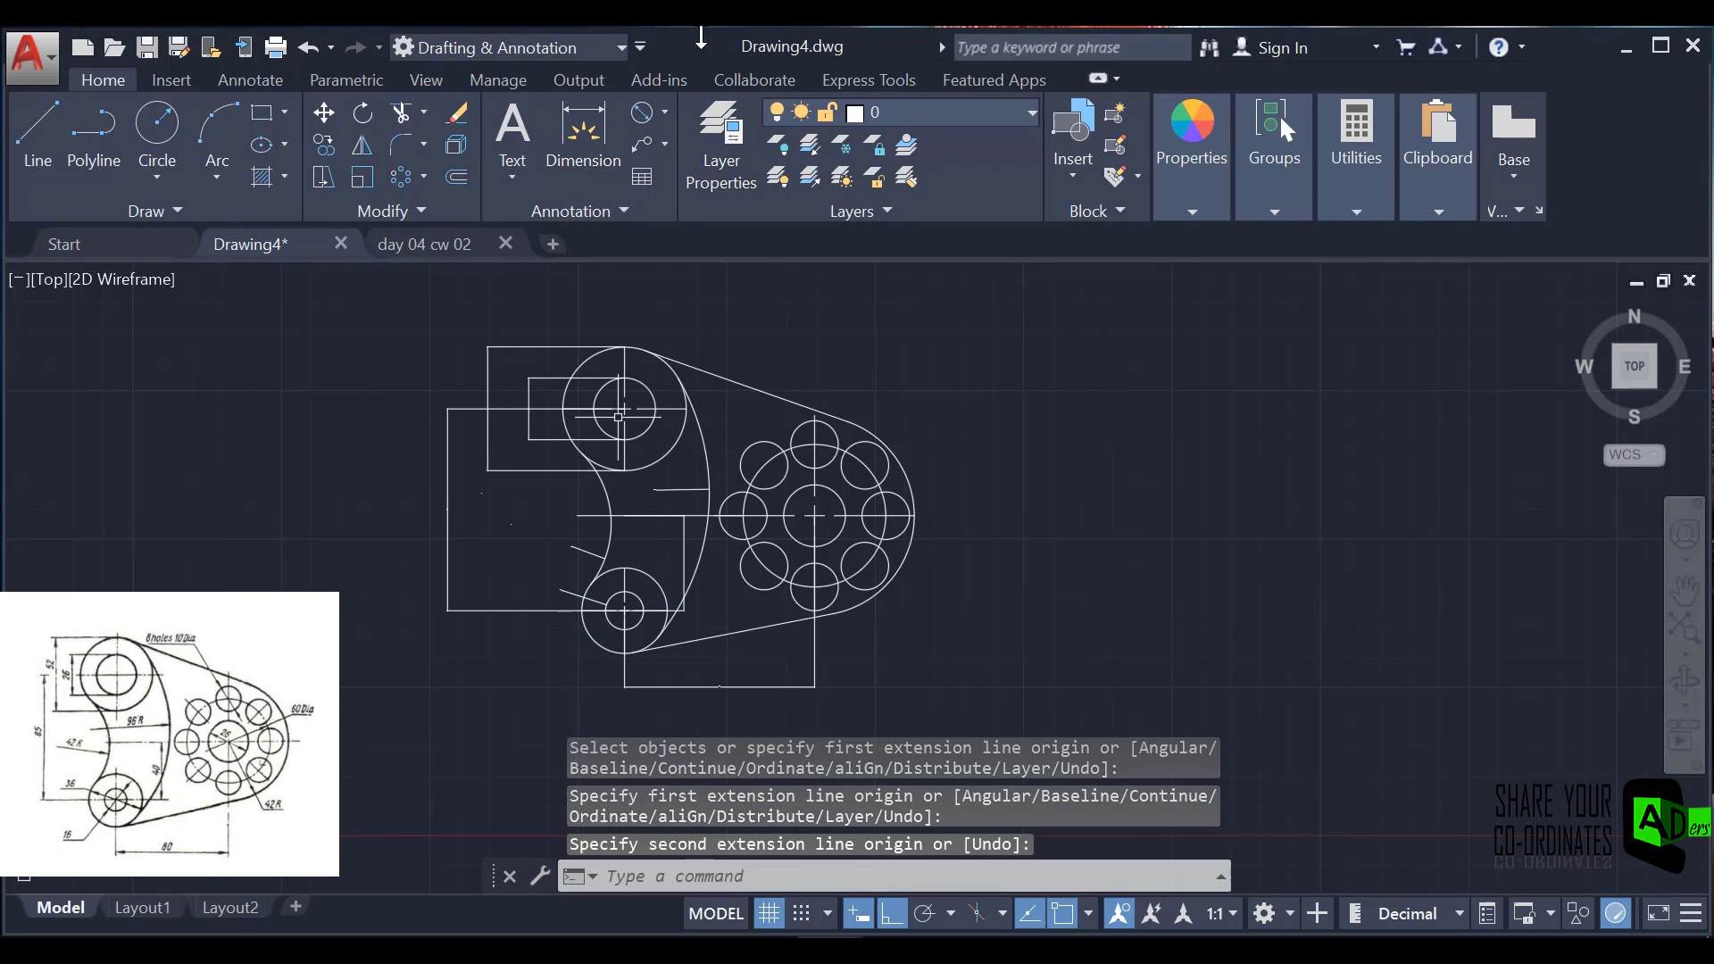
- Add a diameter dimension to the outer circle at the bracket's lower end, placing it at the circle's lower left
click(583, 136)
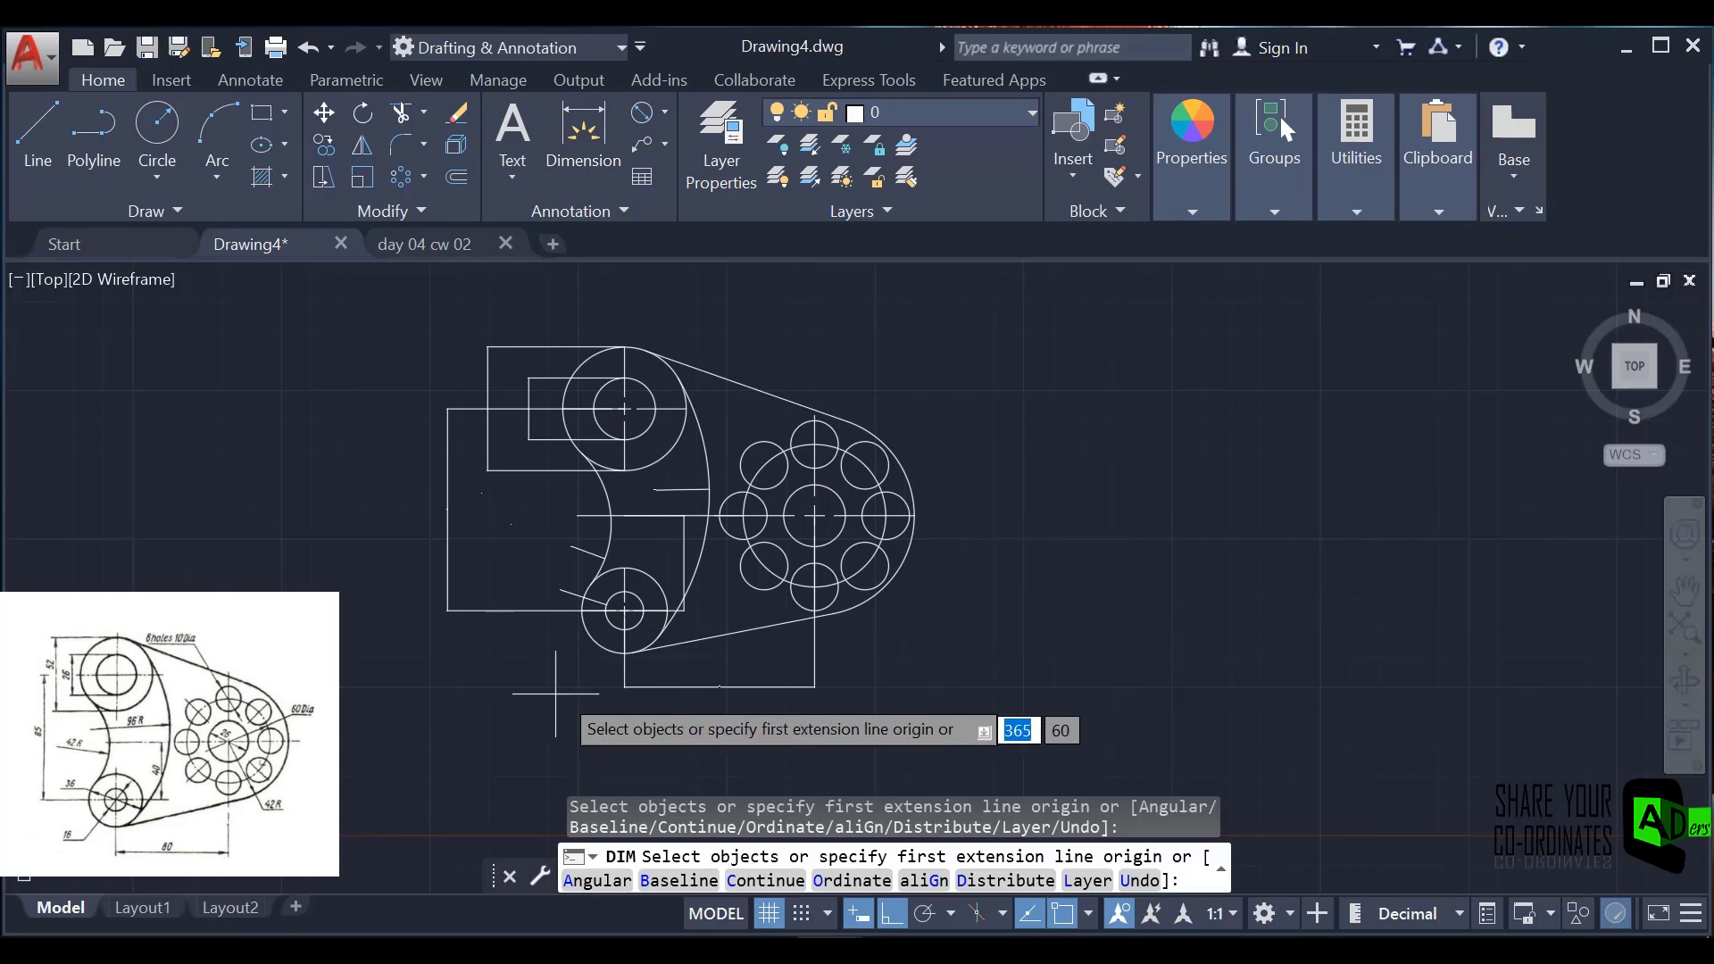
click(583, 136)
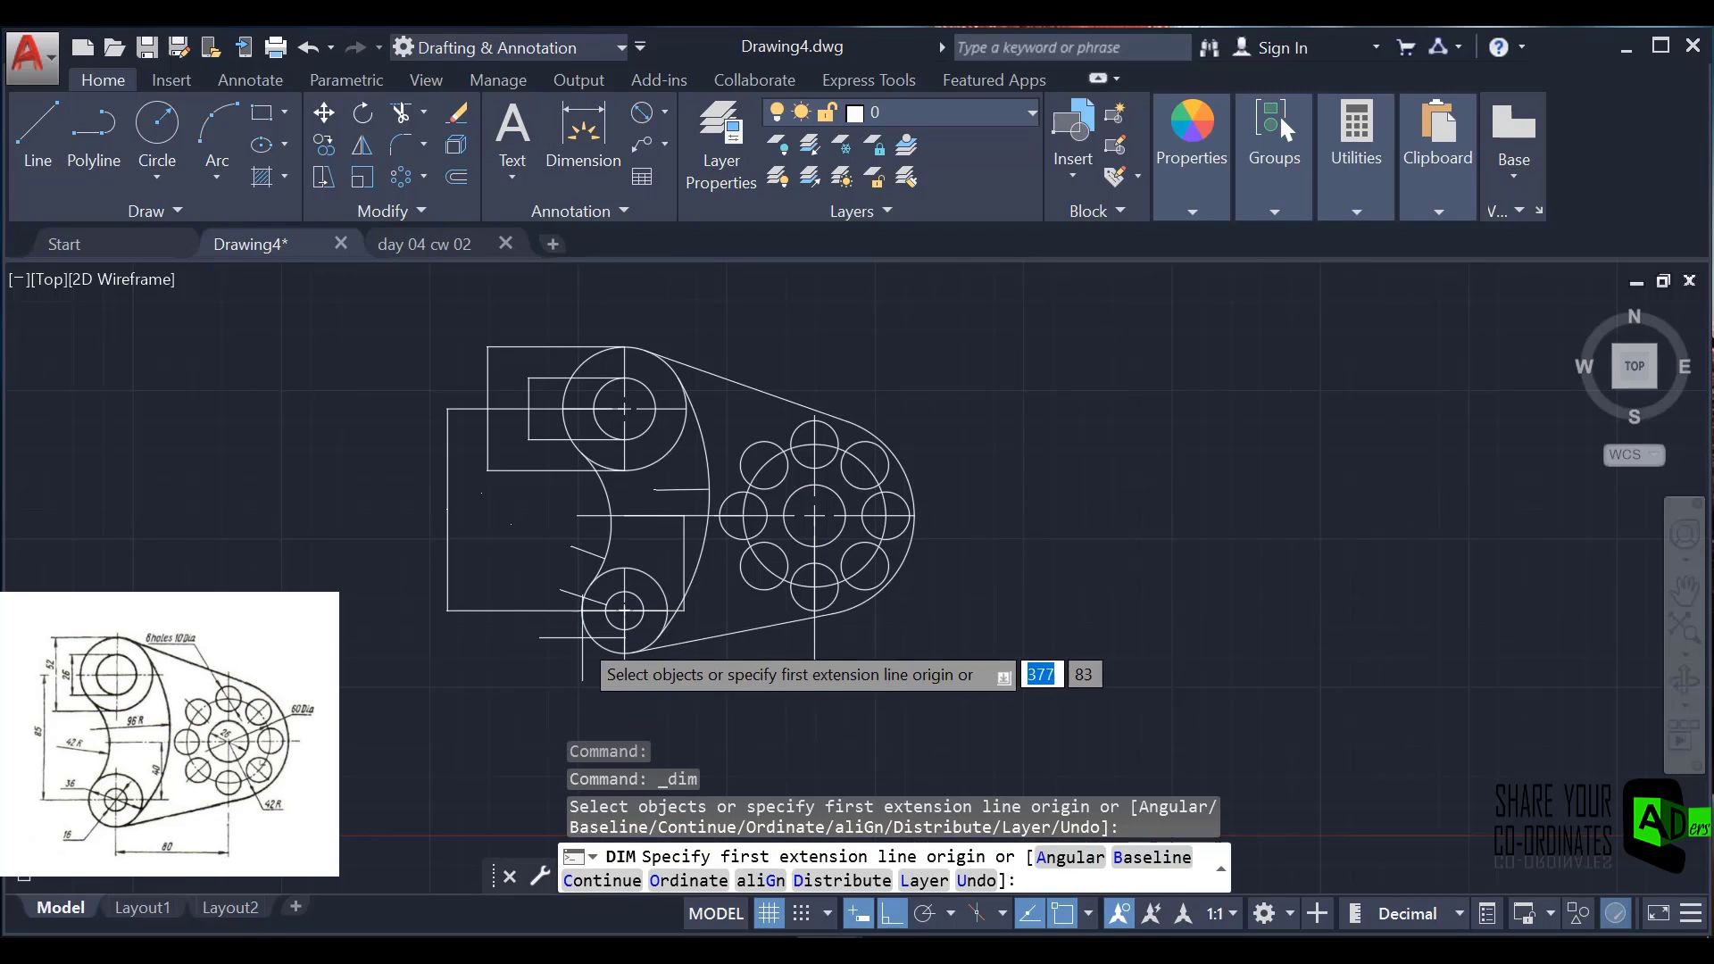
click(596, 649)
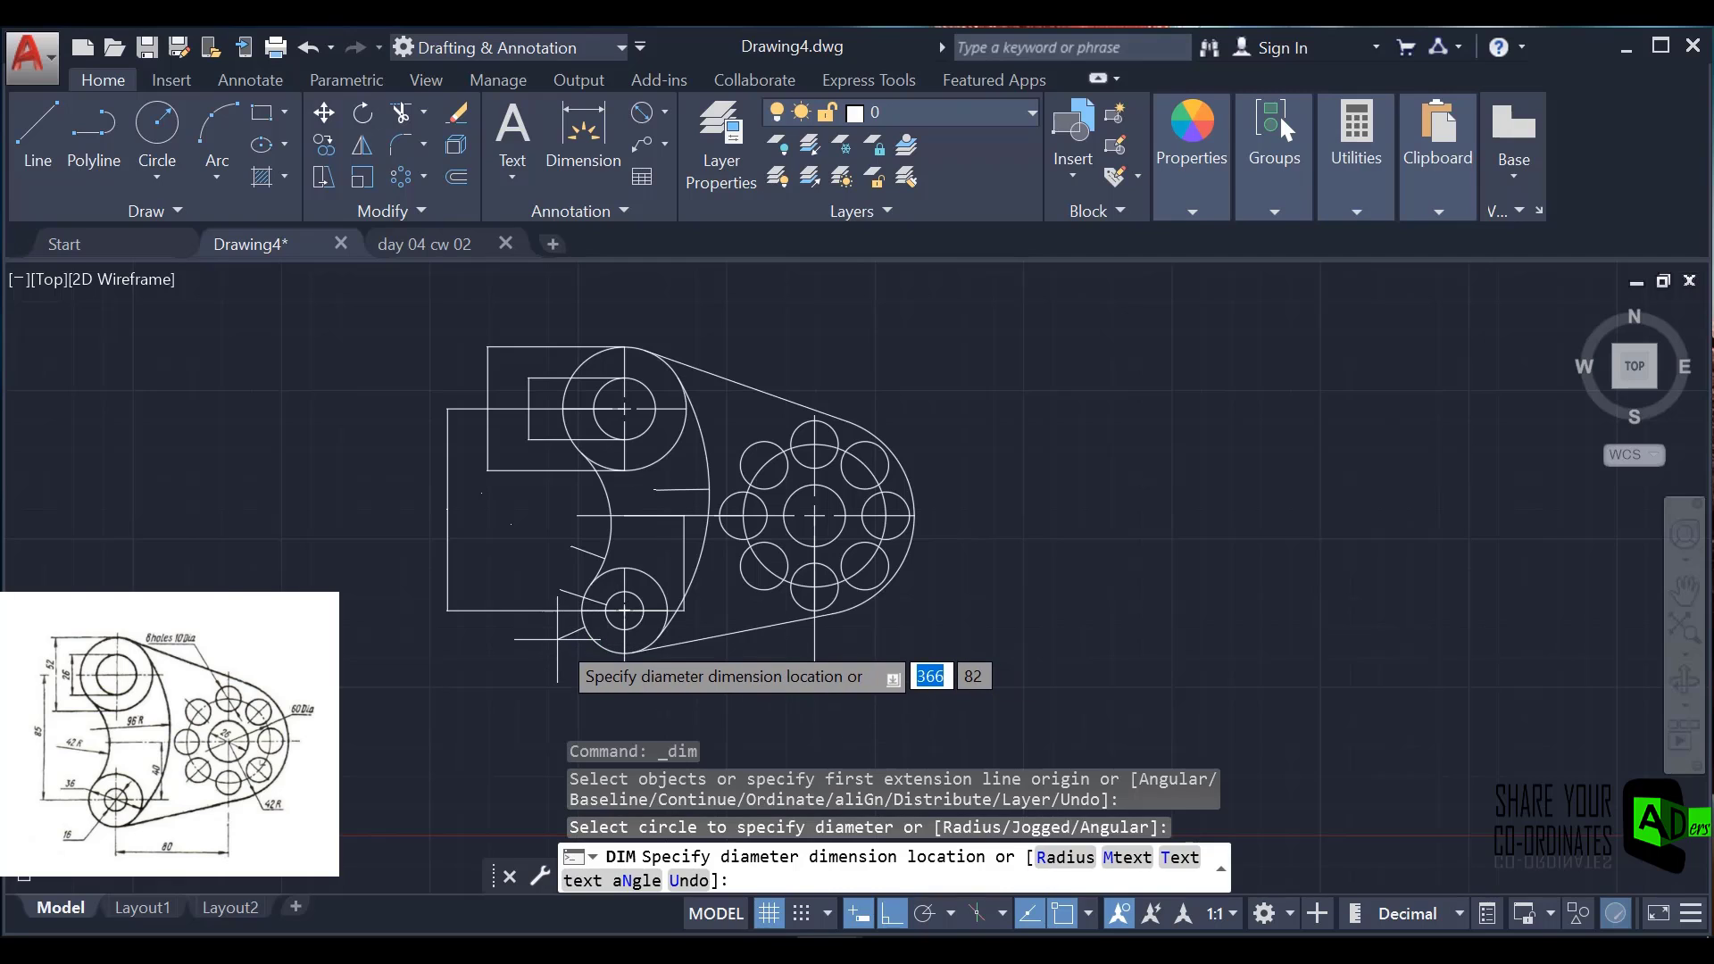
click(559, 646)
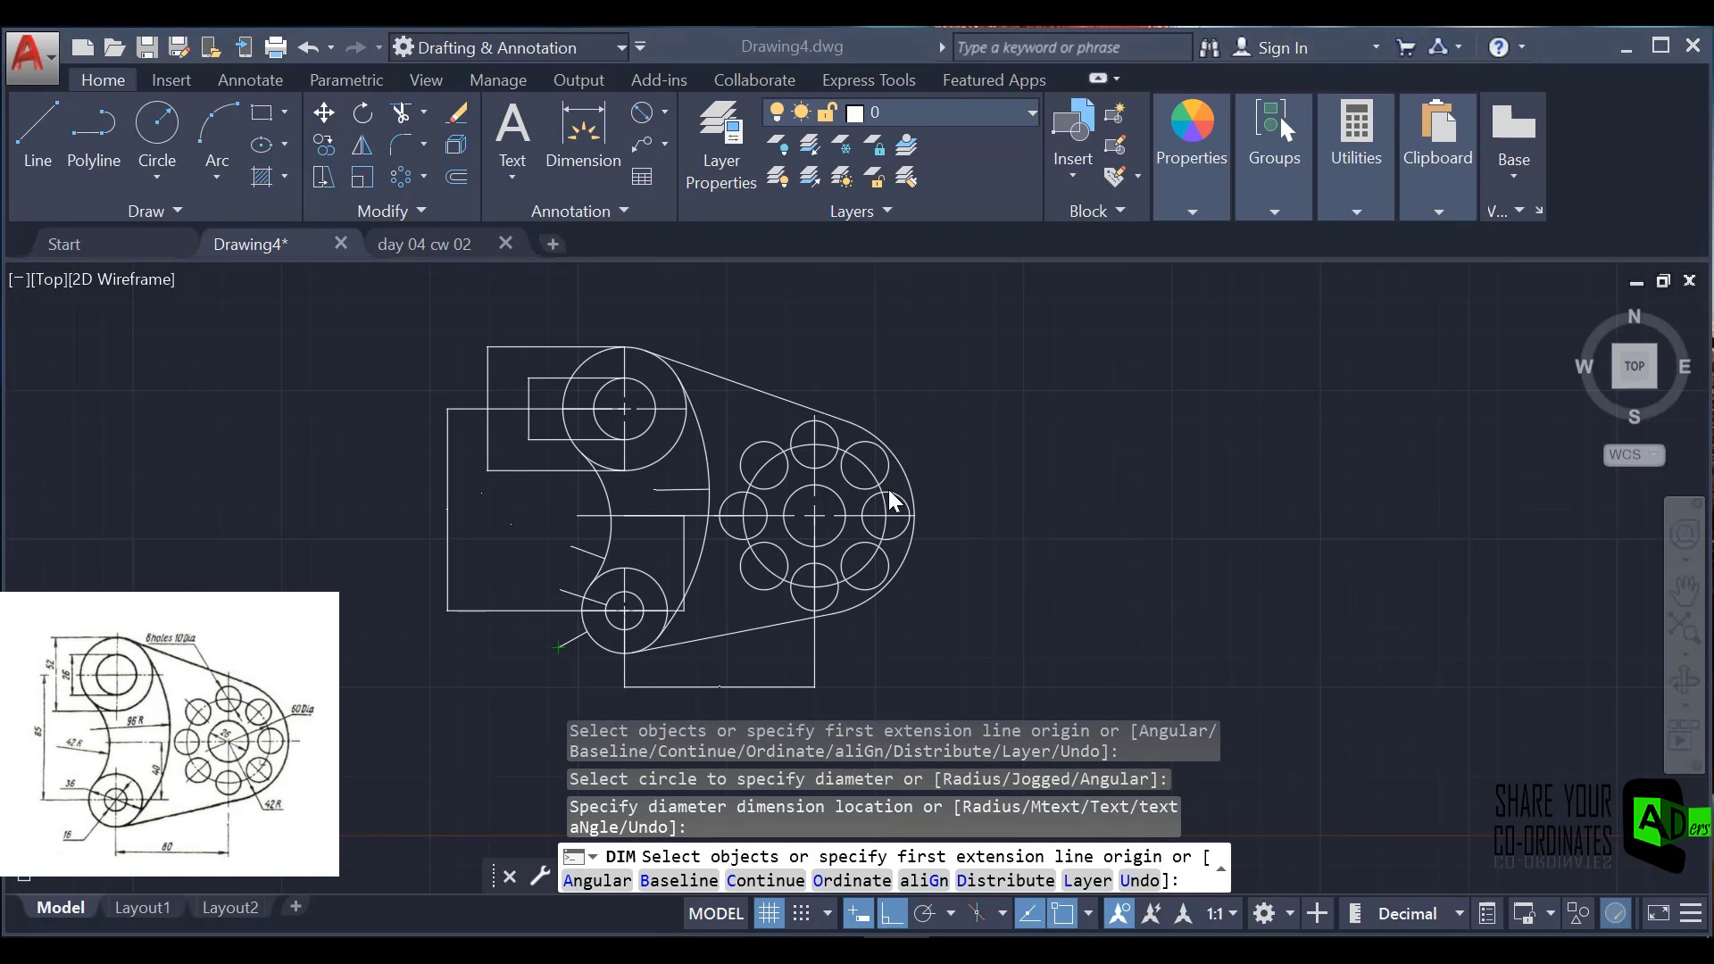
- Add a diameter dimension to the central circle of the hole pattern, placing it outside the outline at the lower right
click(586, 125)
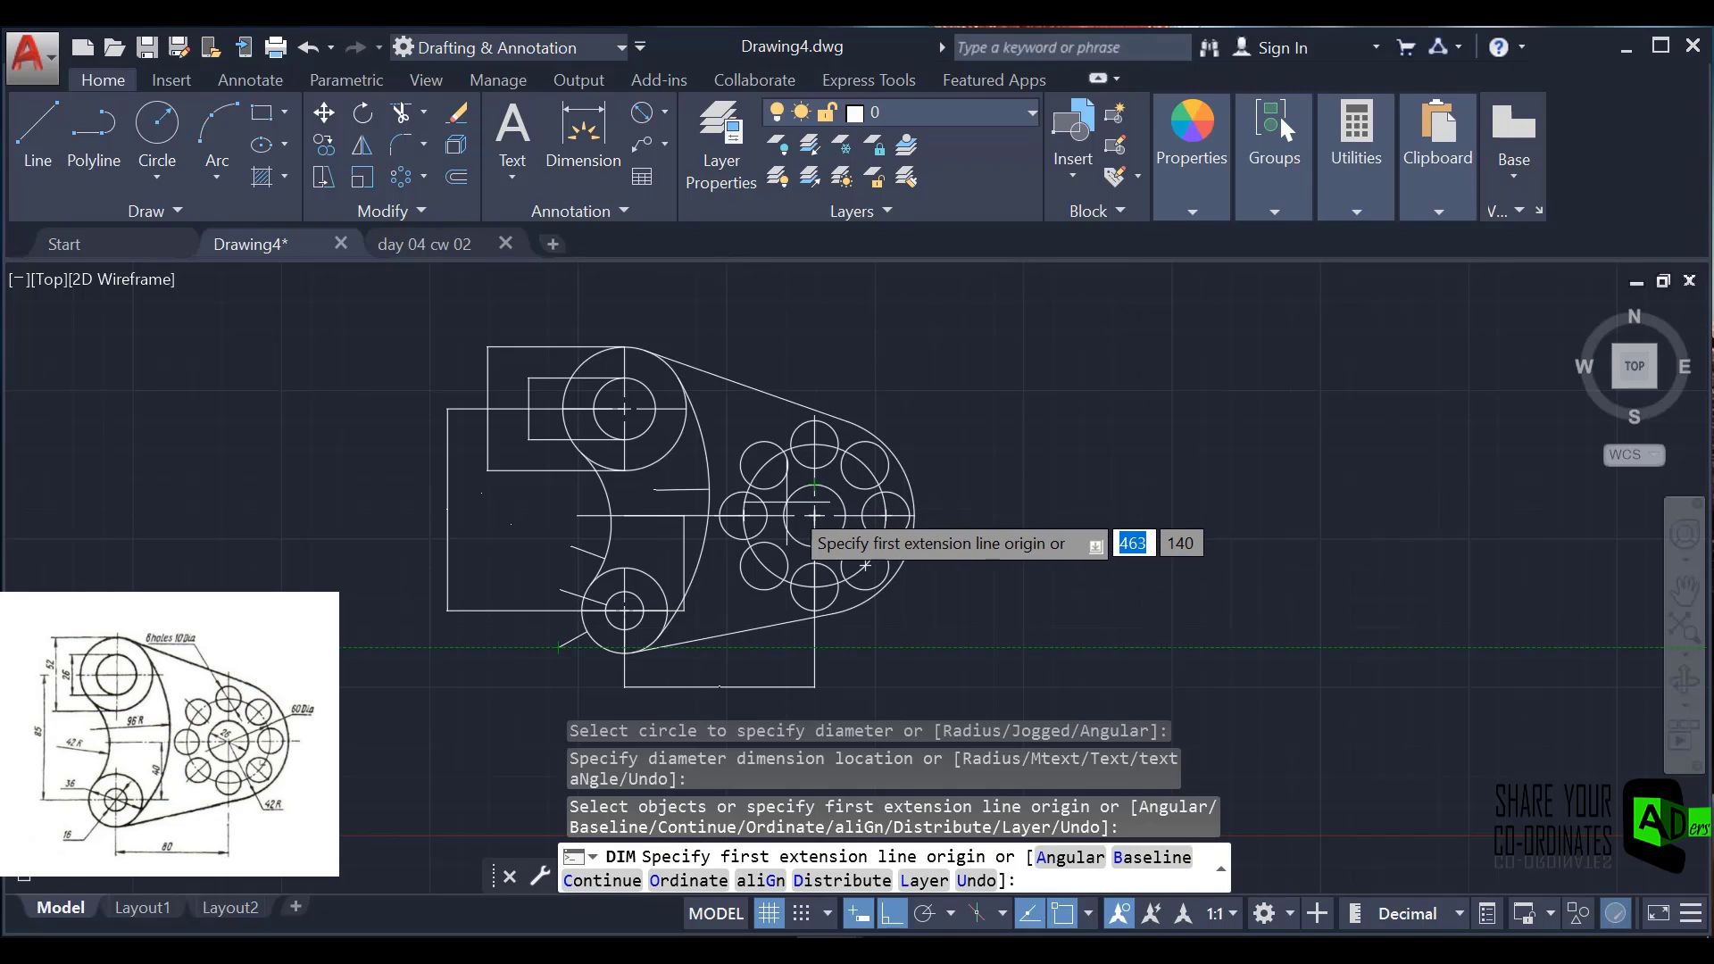
click(792, 516)
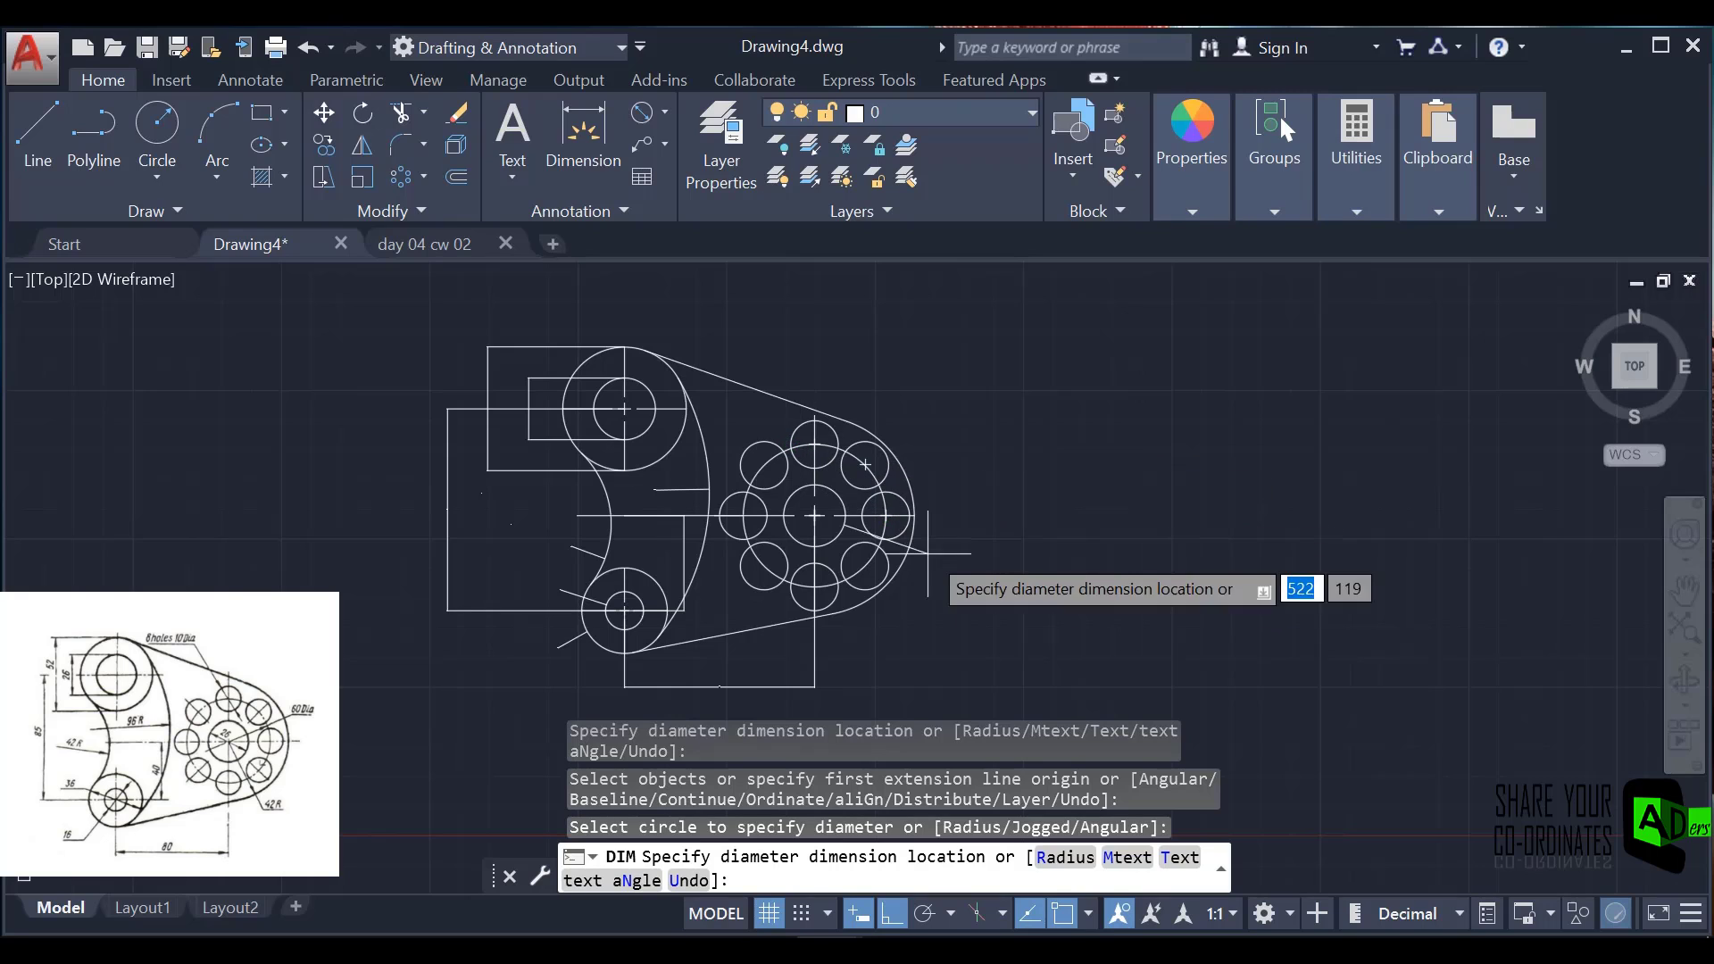
click(930, 563)
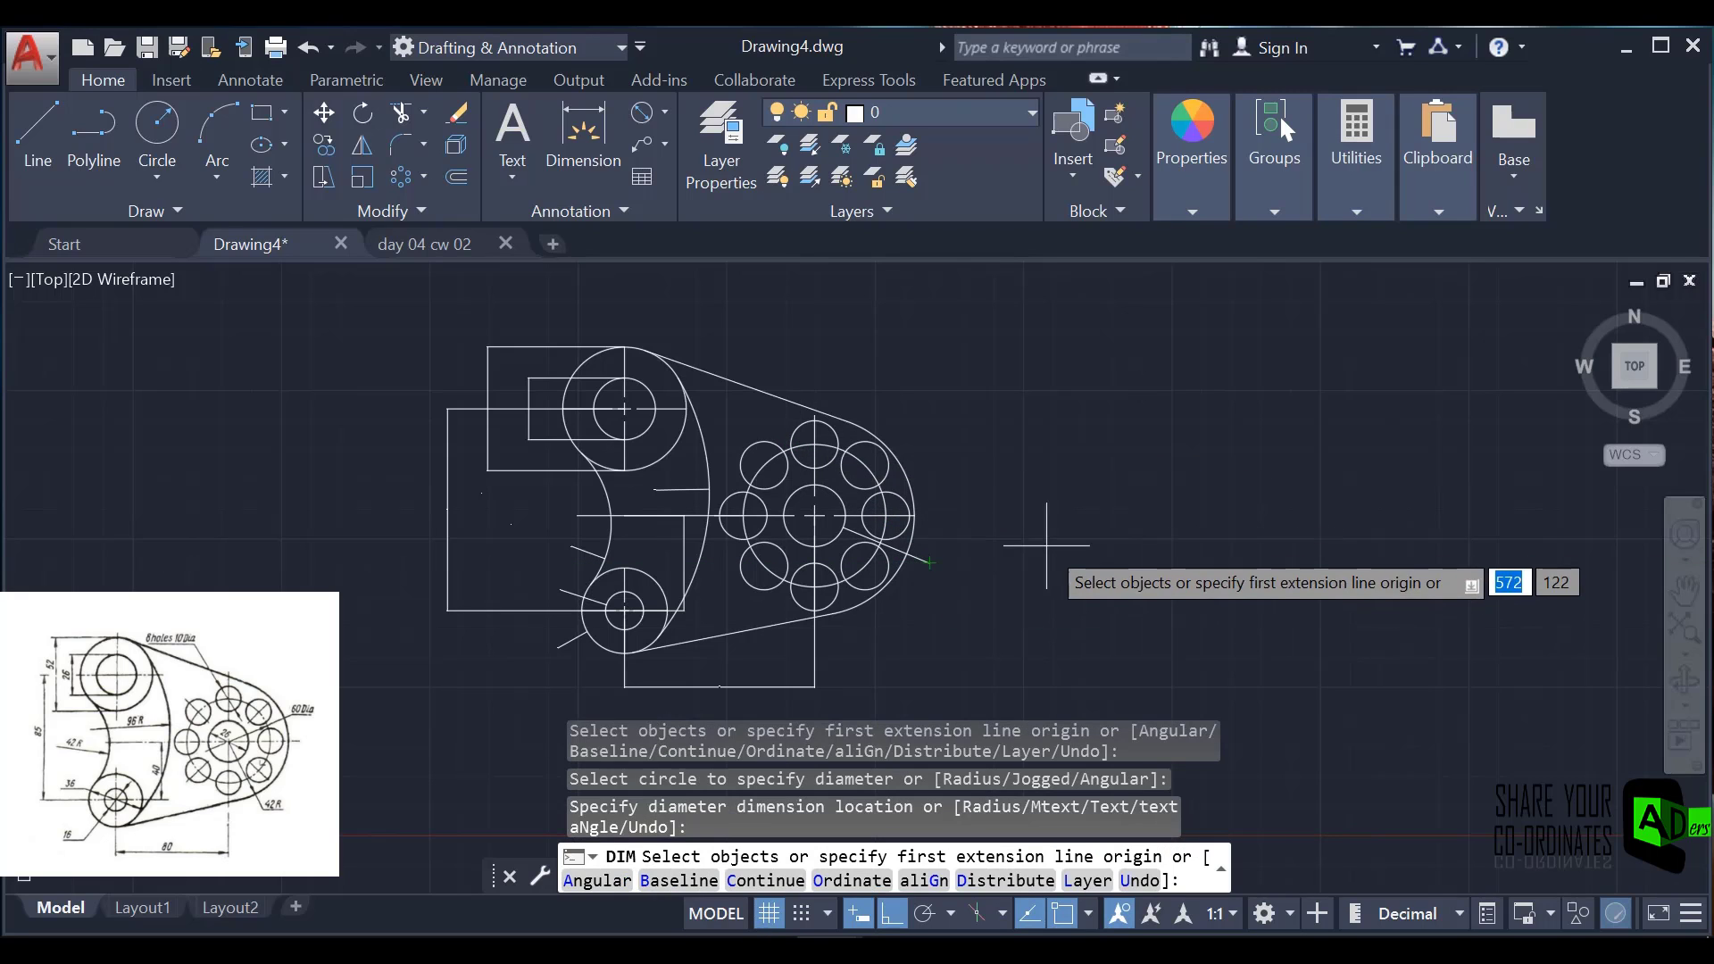
key(Escape)
- Add a diameter dimension to the pitch circle running through the eight holes, placing it outside the outline at the upper right
key(Return)
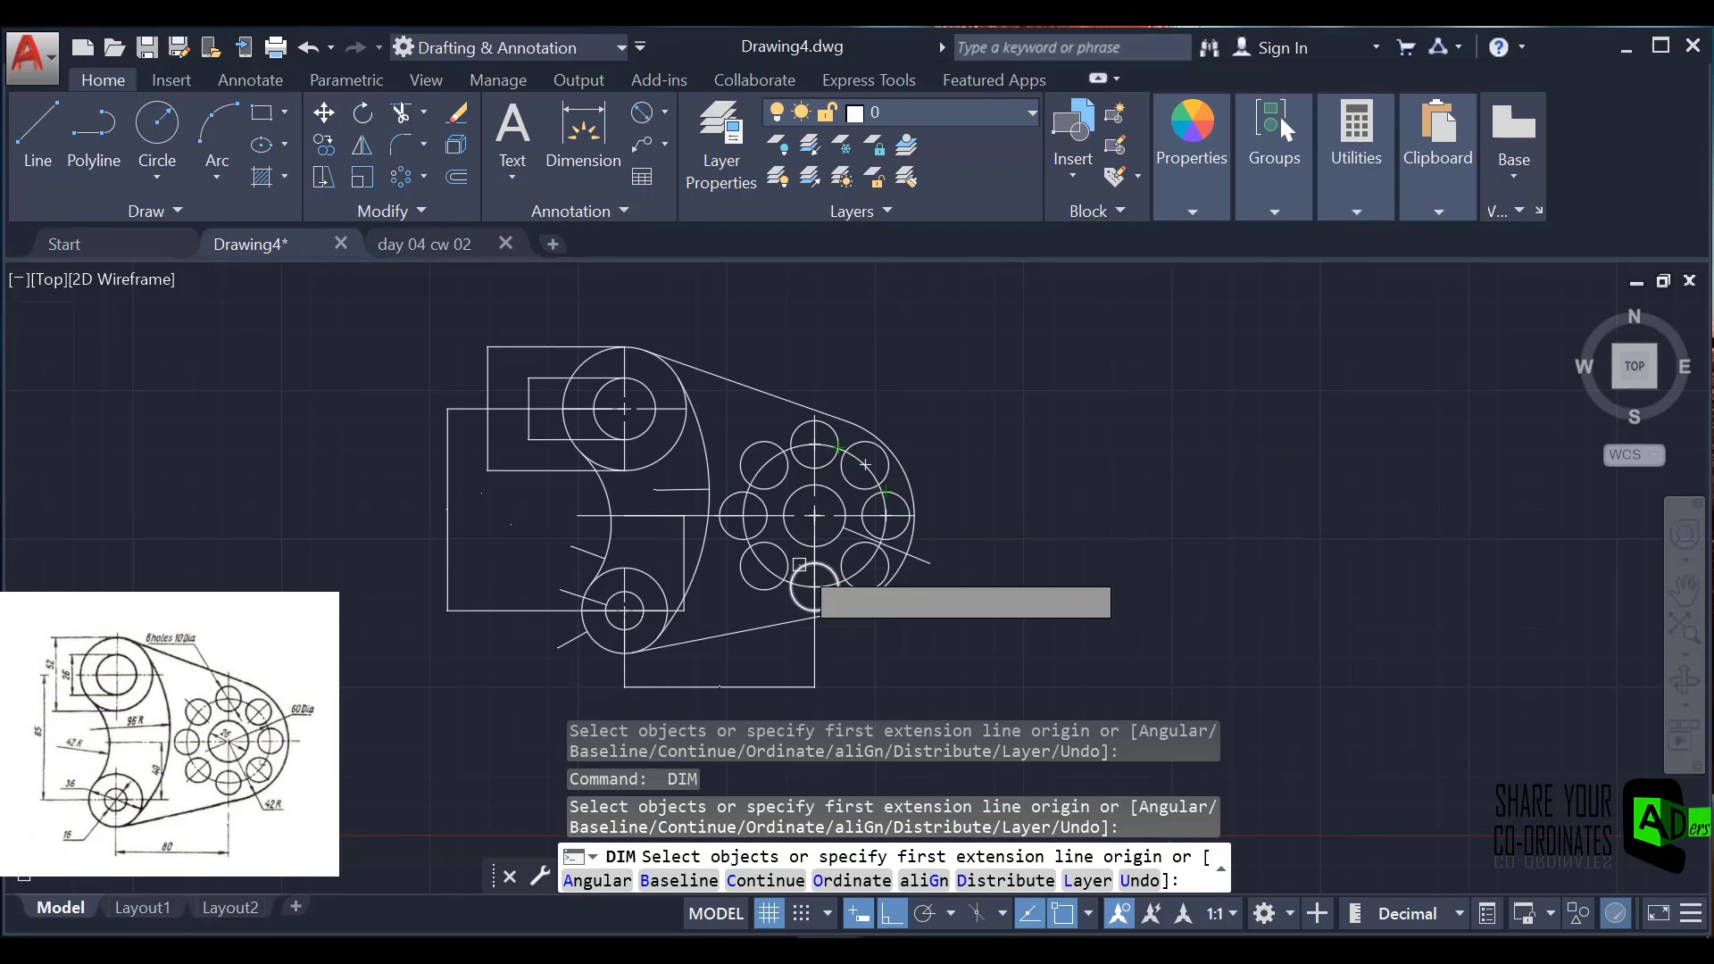
scroll(799, 564, up, 5)
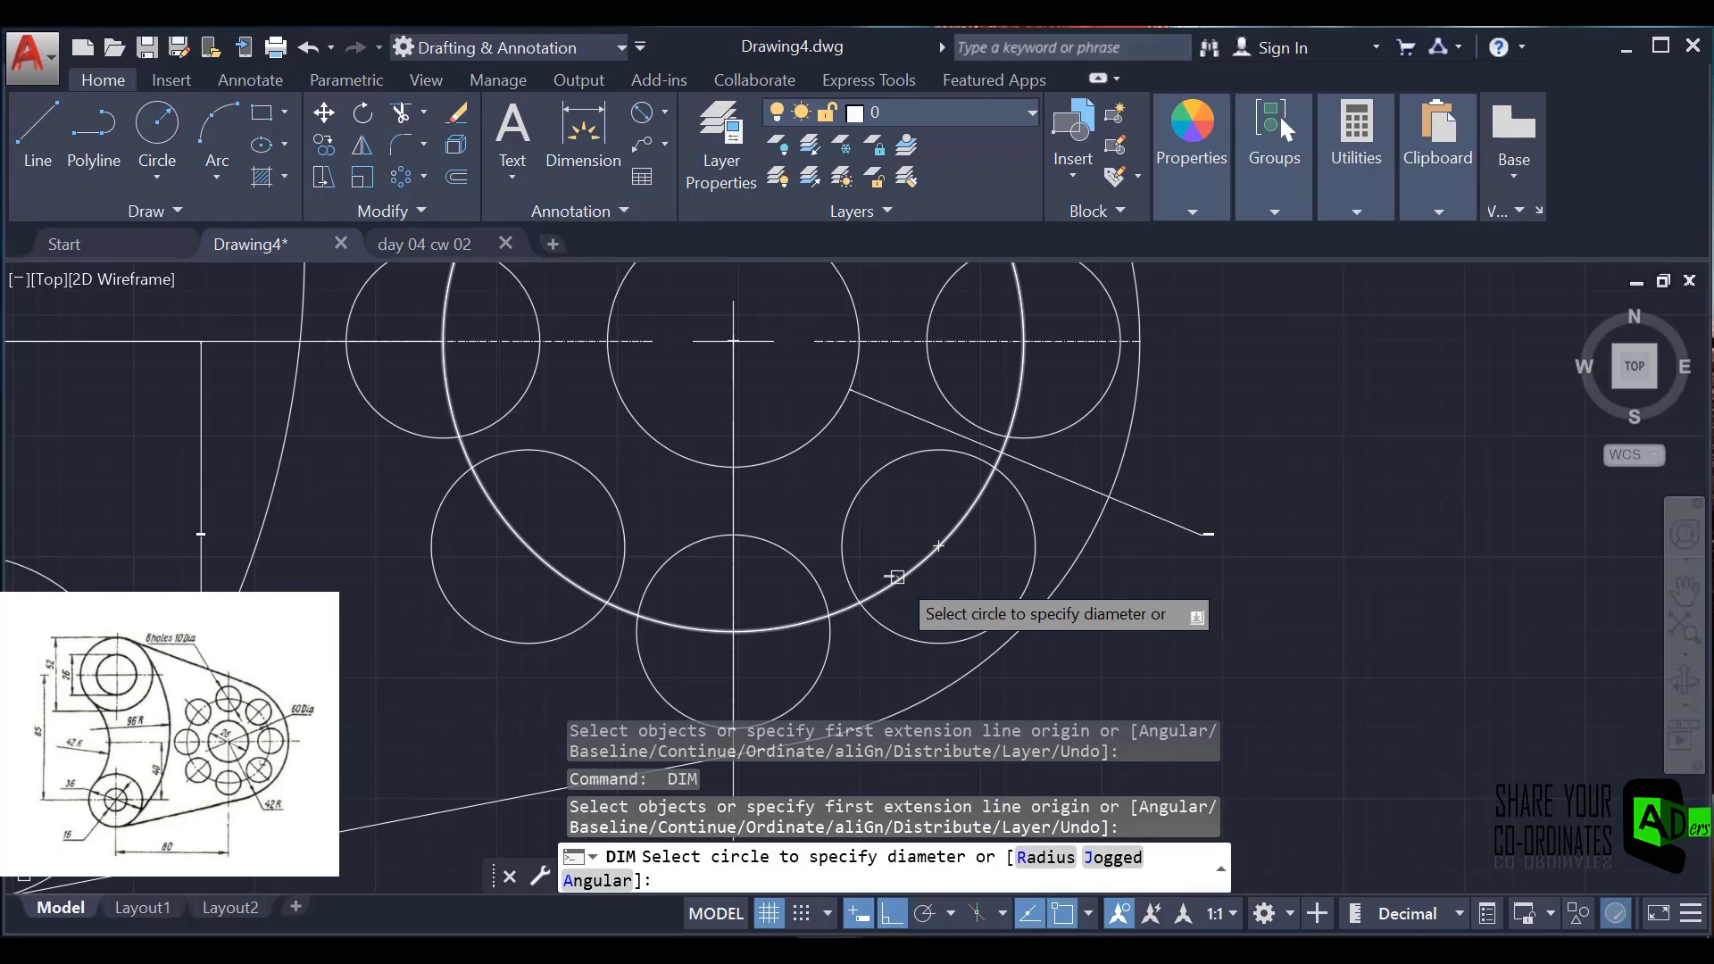
click(896, 576)
scroll(920, 567, down, 4)
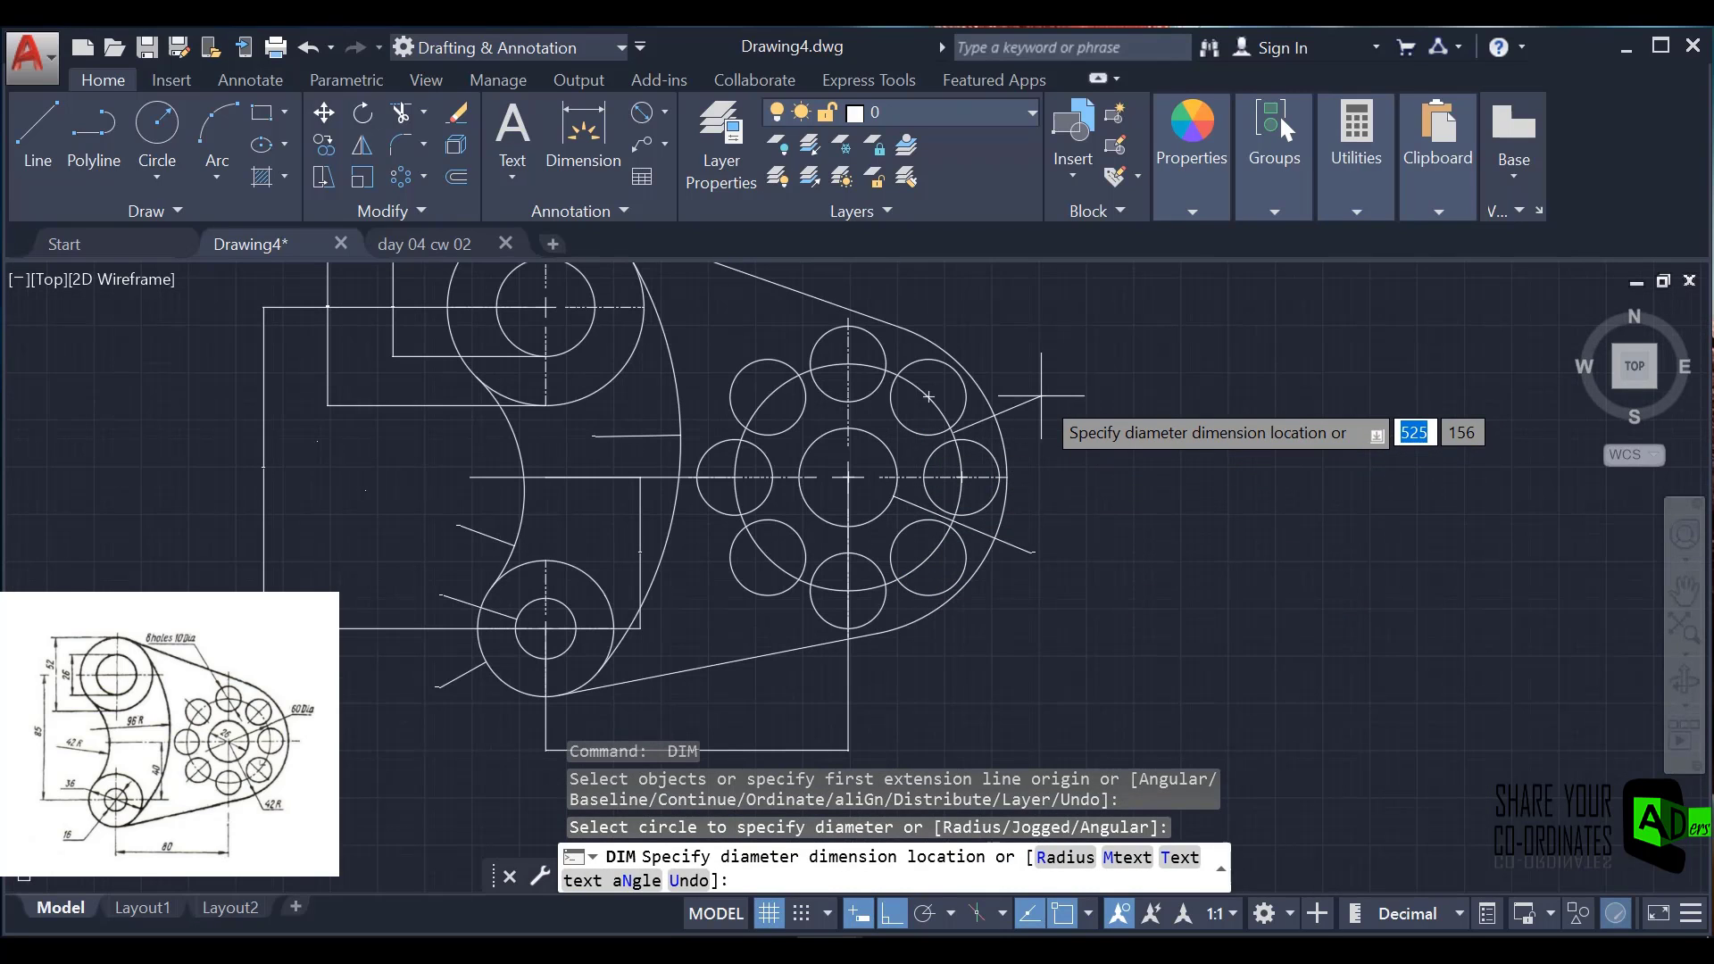
click(1040, 395)
- Add a radius dimension to the bracket's large outer arc around the hole pattern, placing it outside at the lower right
click(665, 111)
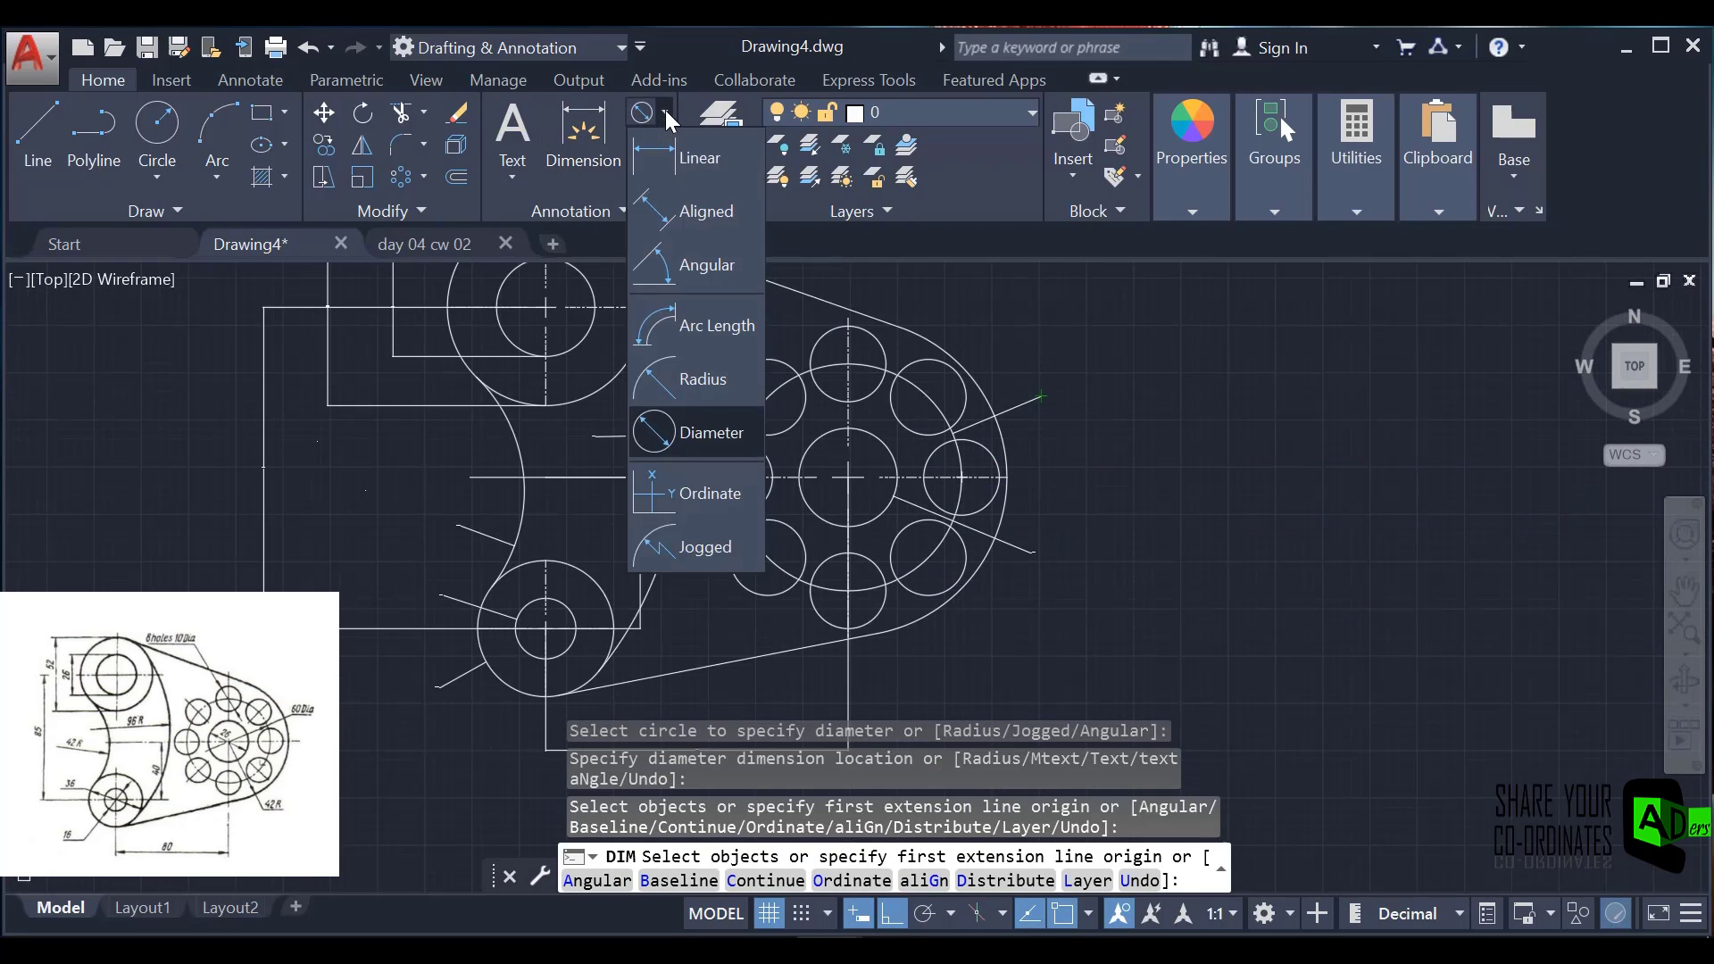
click(705, 391)
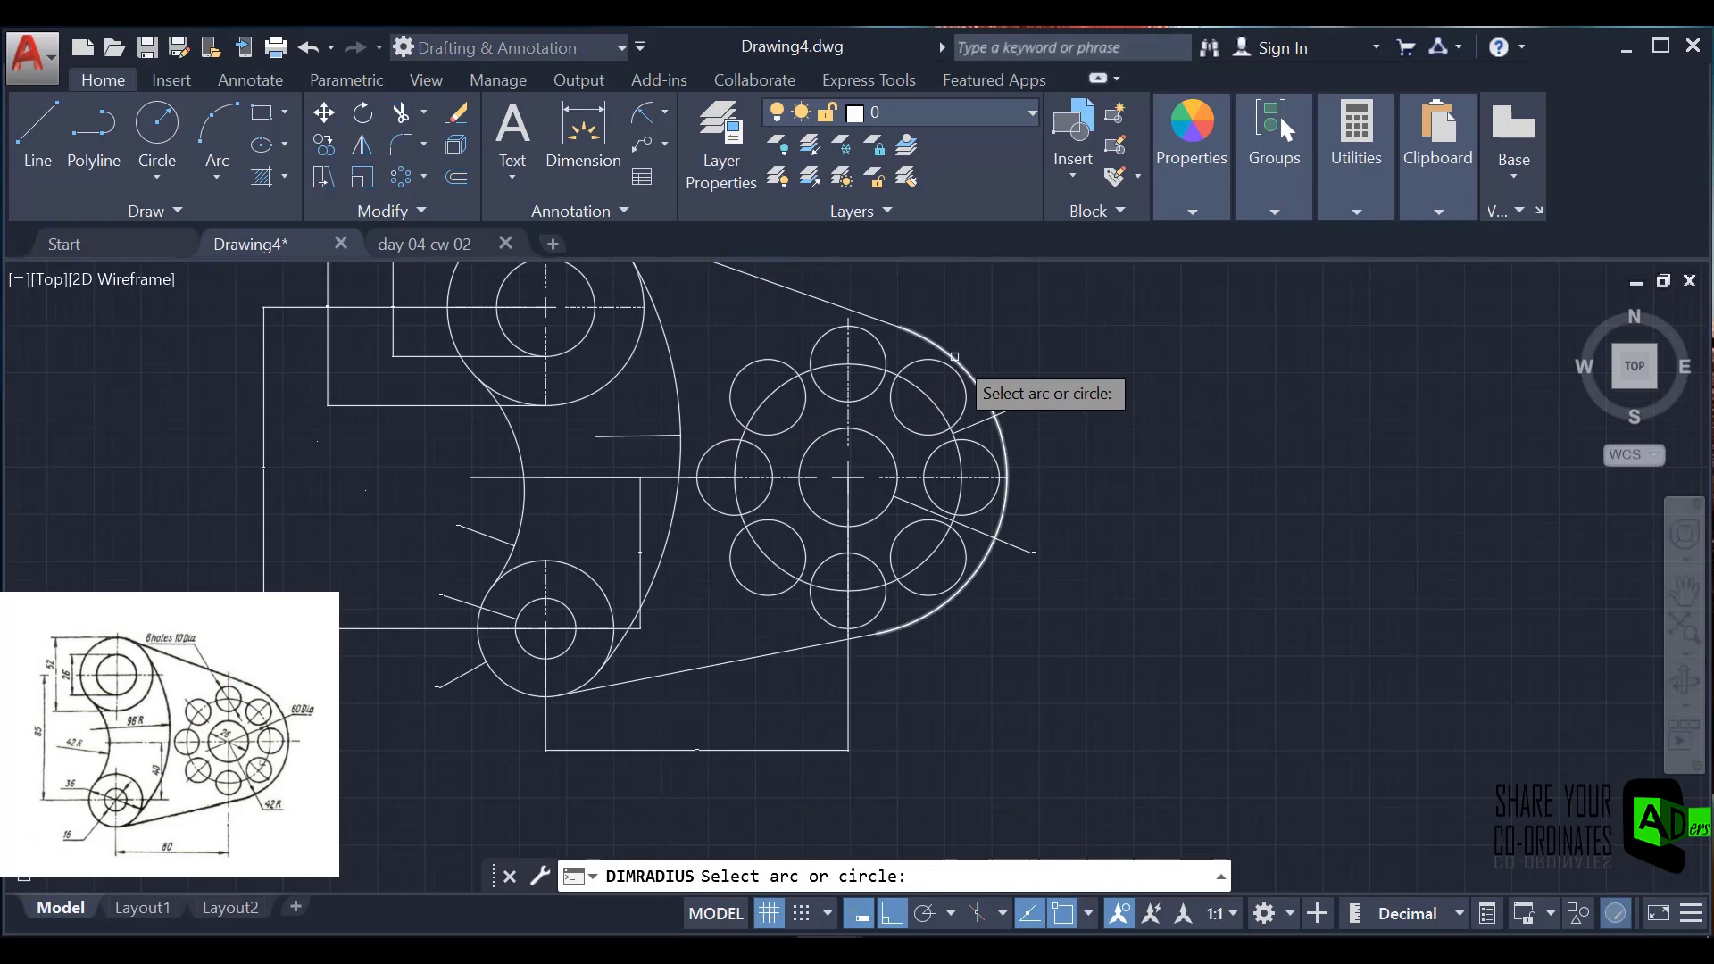
click(954, 357)
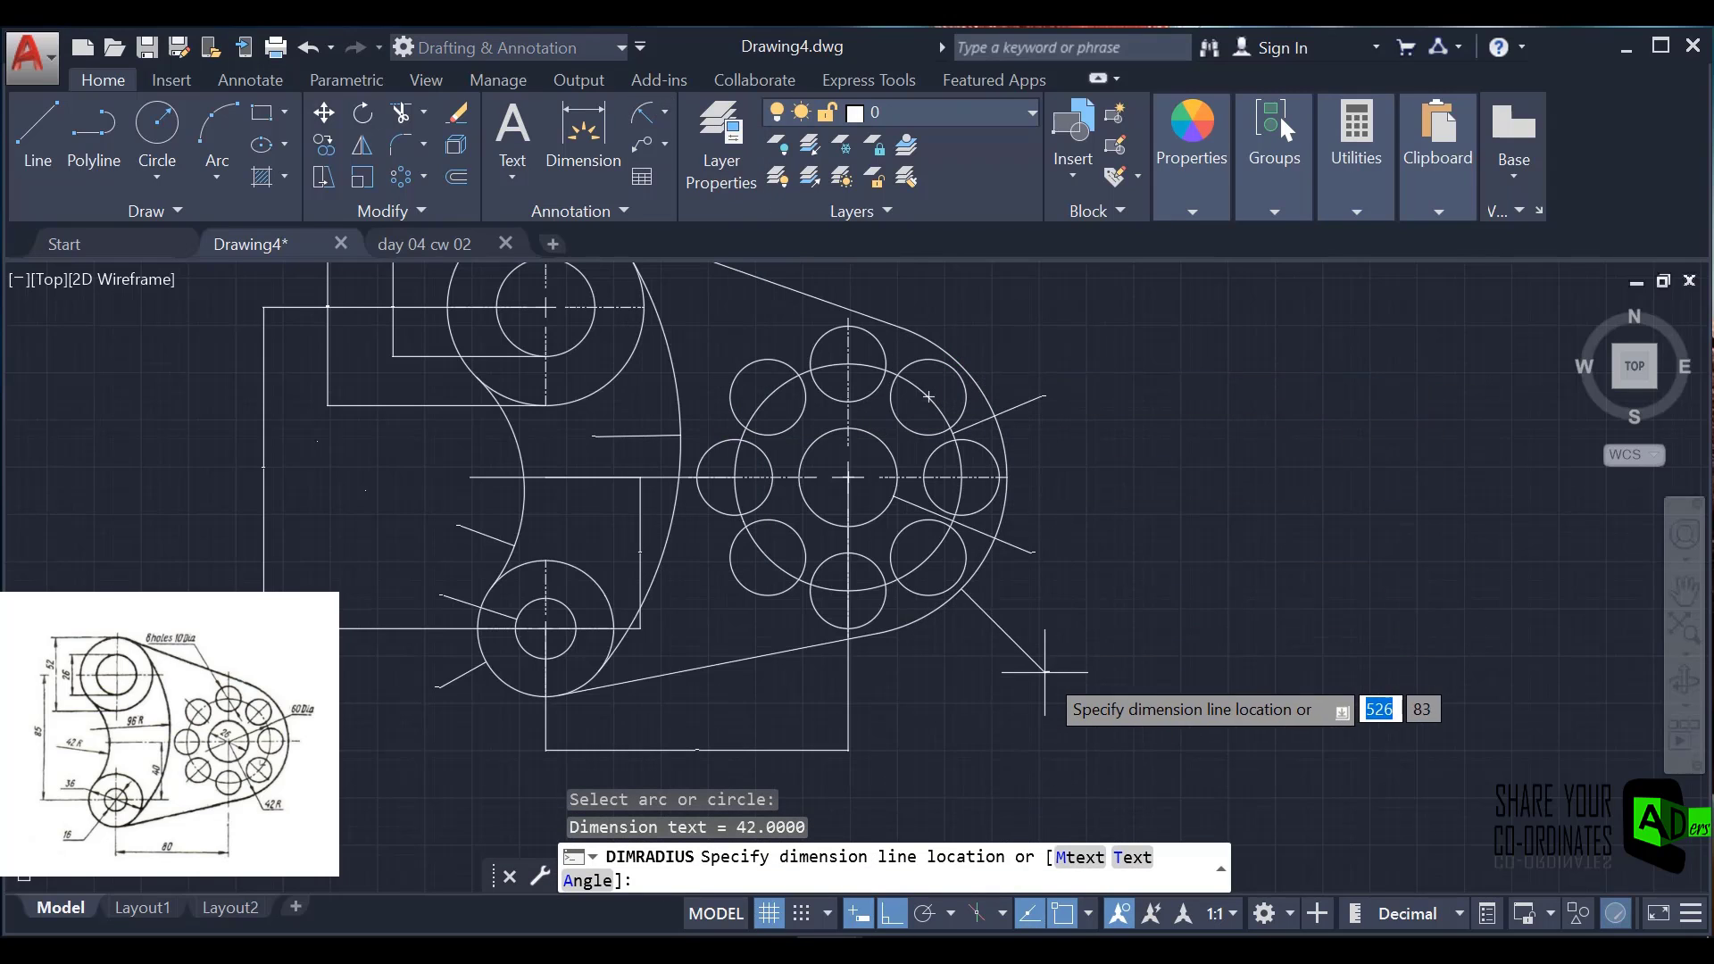
click(1022, 634)
- Add a radius dimension to the topmost small hole of the pattern, placing it above the bracket's upper edge
scroll(755, 332, down, 5)
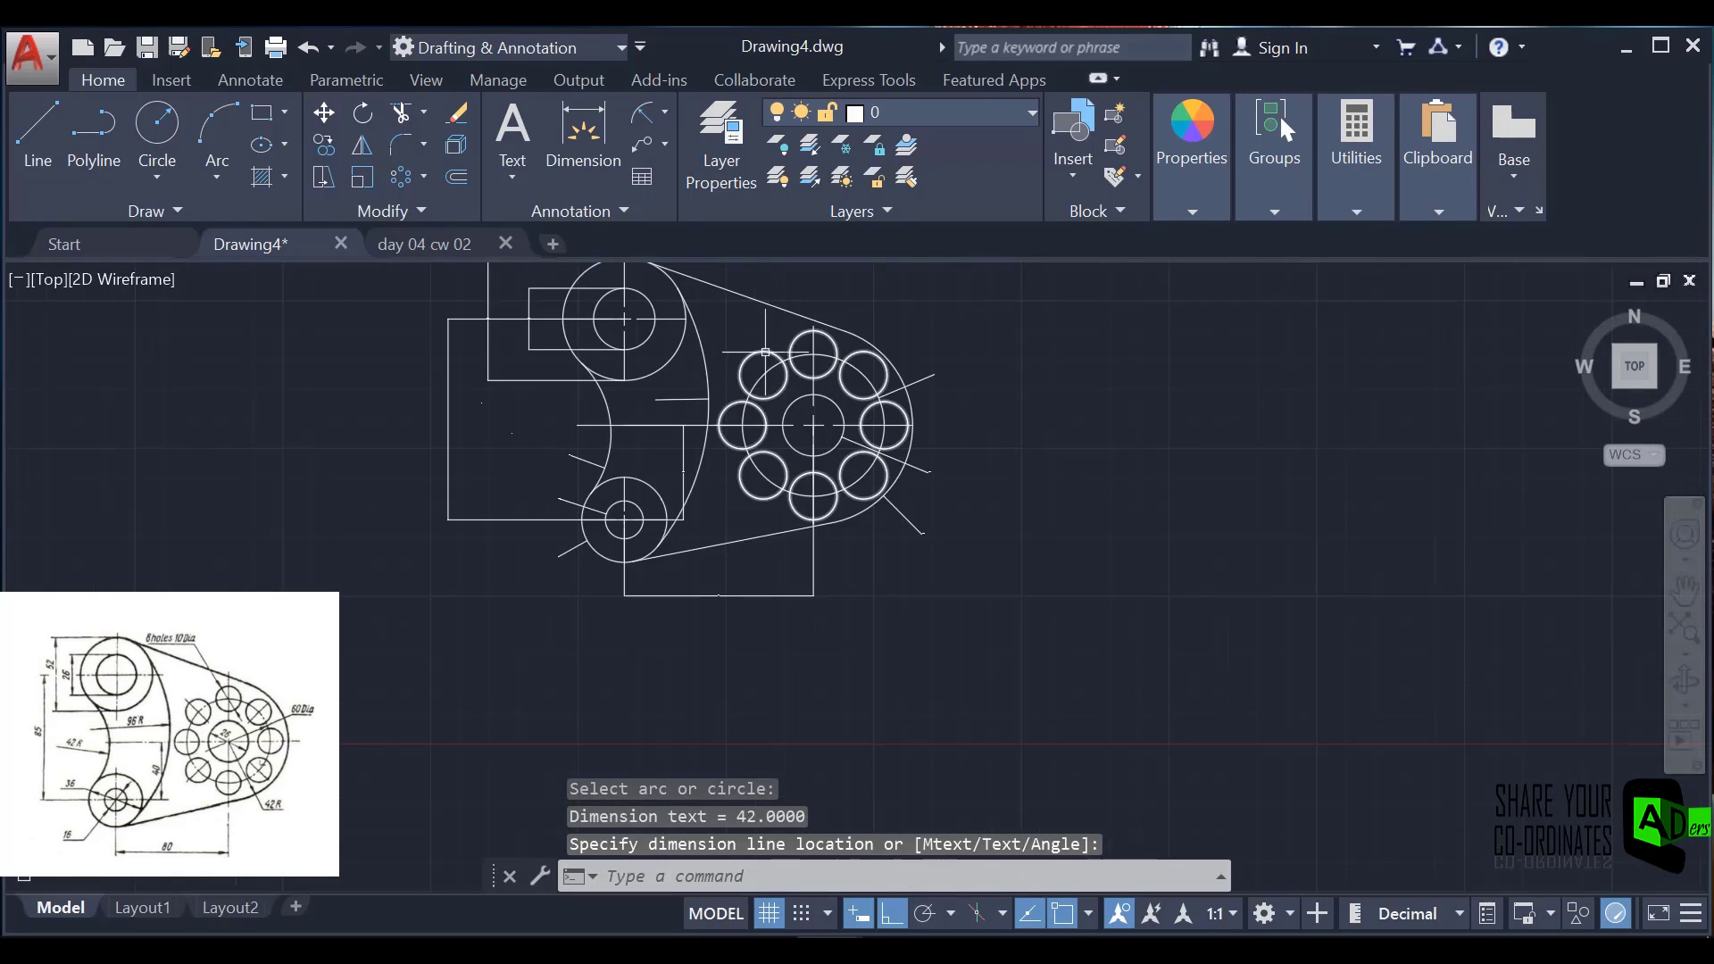
scroll(784, 420, up, 2)
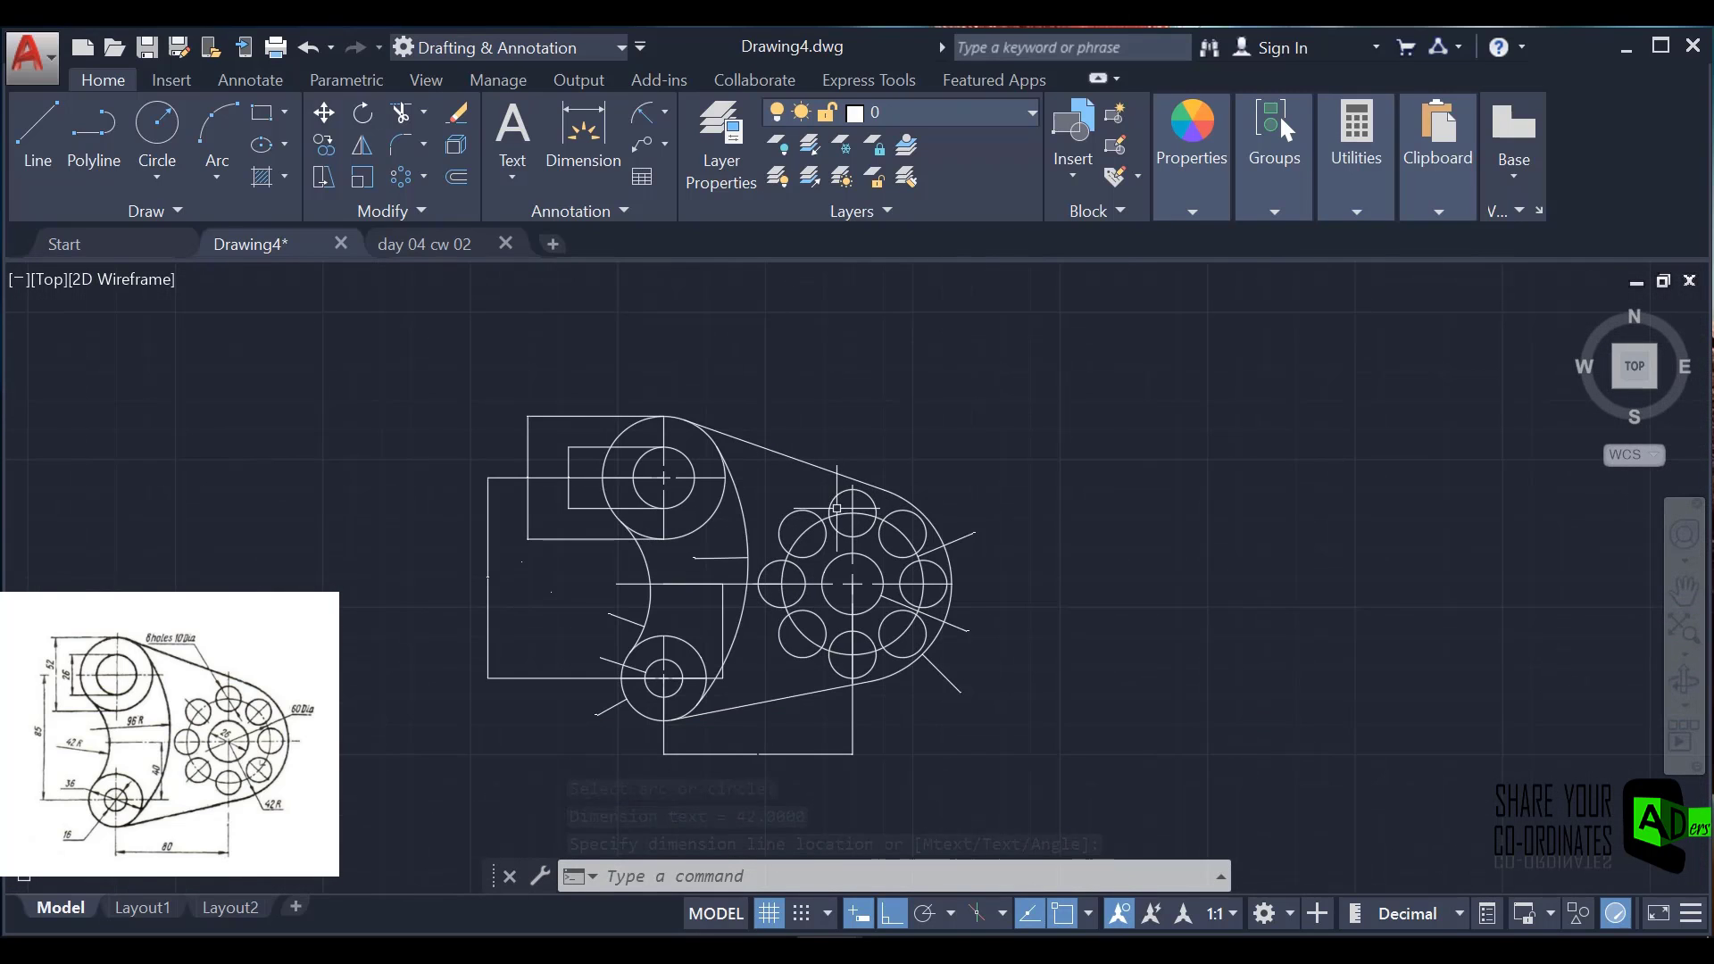
key(Return)
click(836, 494)
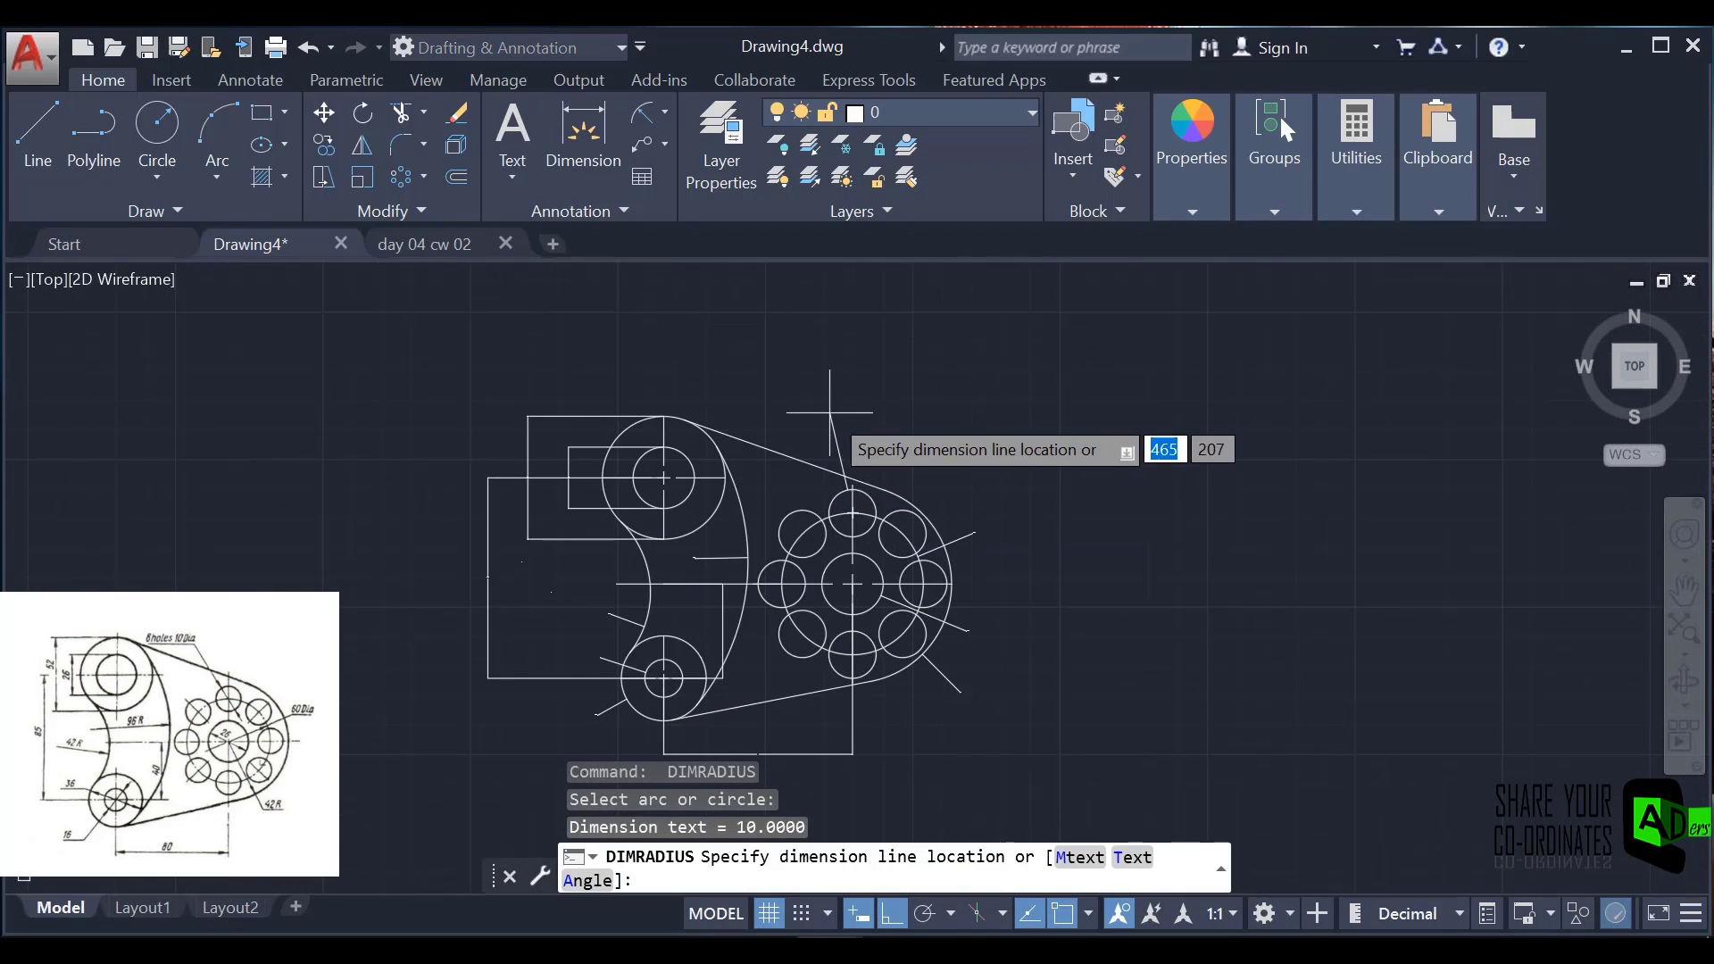
key(Escape)
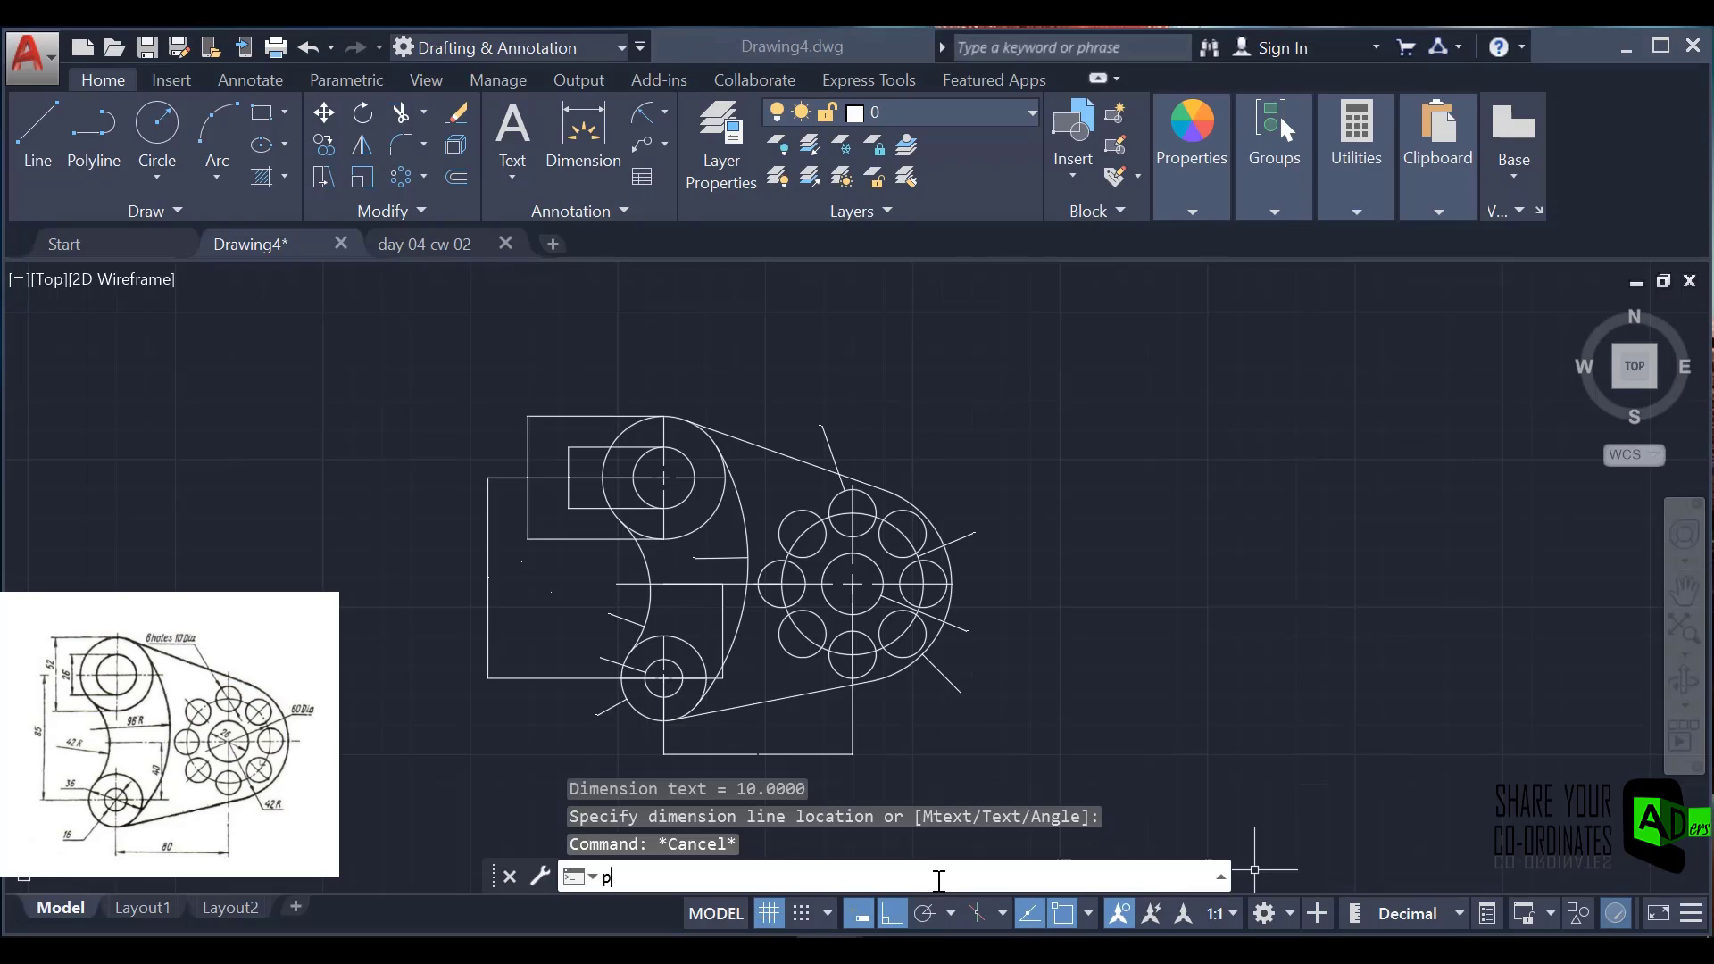
- Open the object properties and set the linetype of the horizontal construction line and the hole pitch circle to CENTER
text(pro)
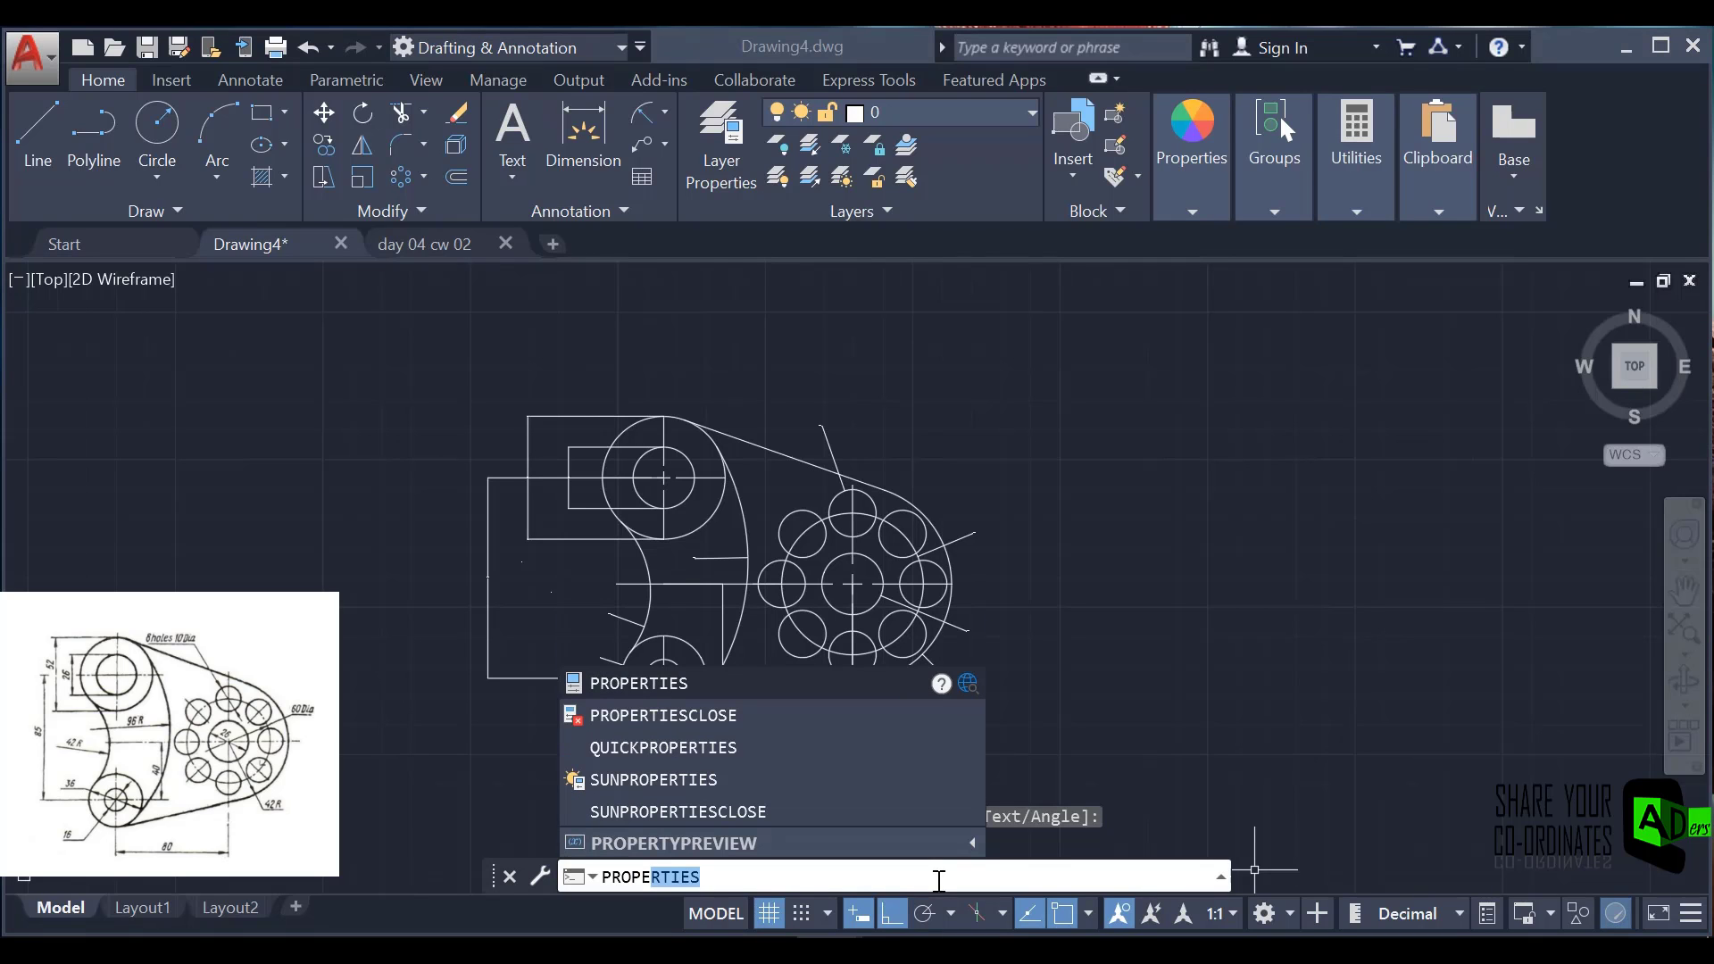
key(Return)
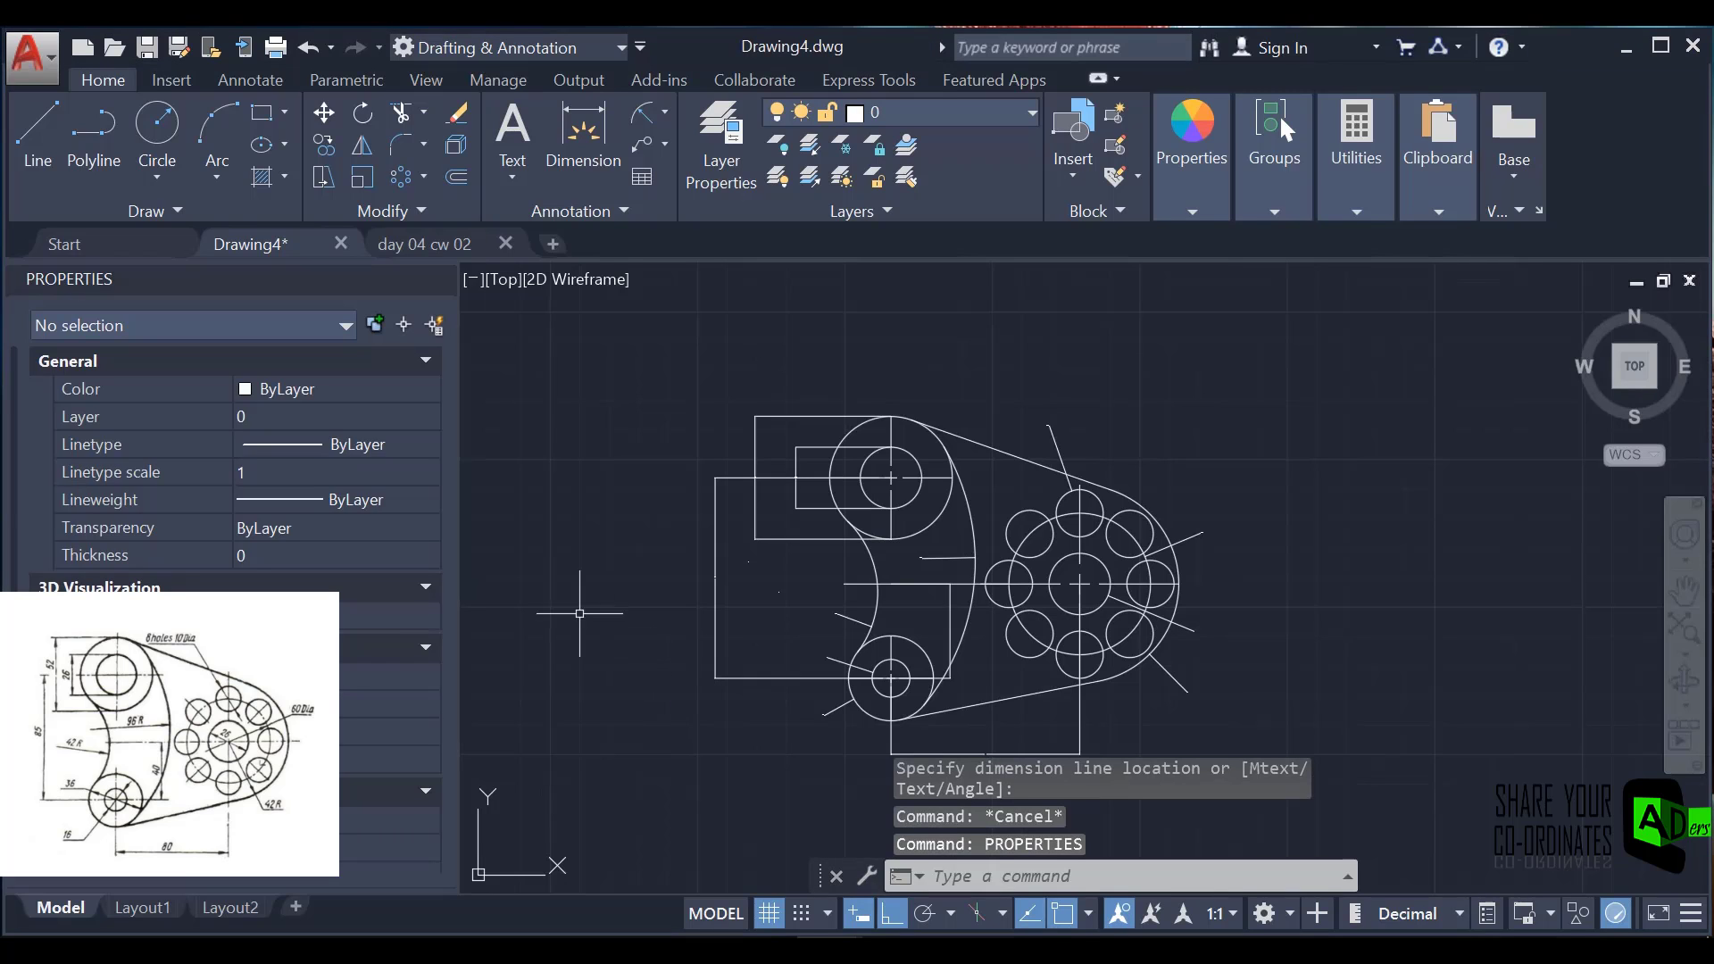
middle_drag(826, 606, 737, 532)
scroll(848, 526, down, 2)
scroll(849, 506, up, 4)
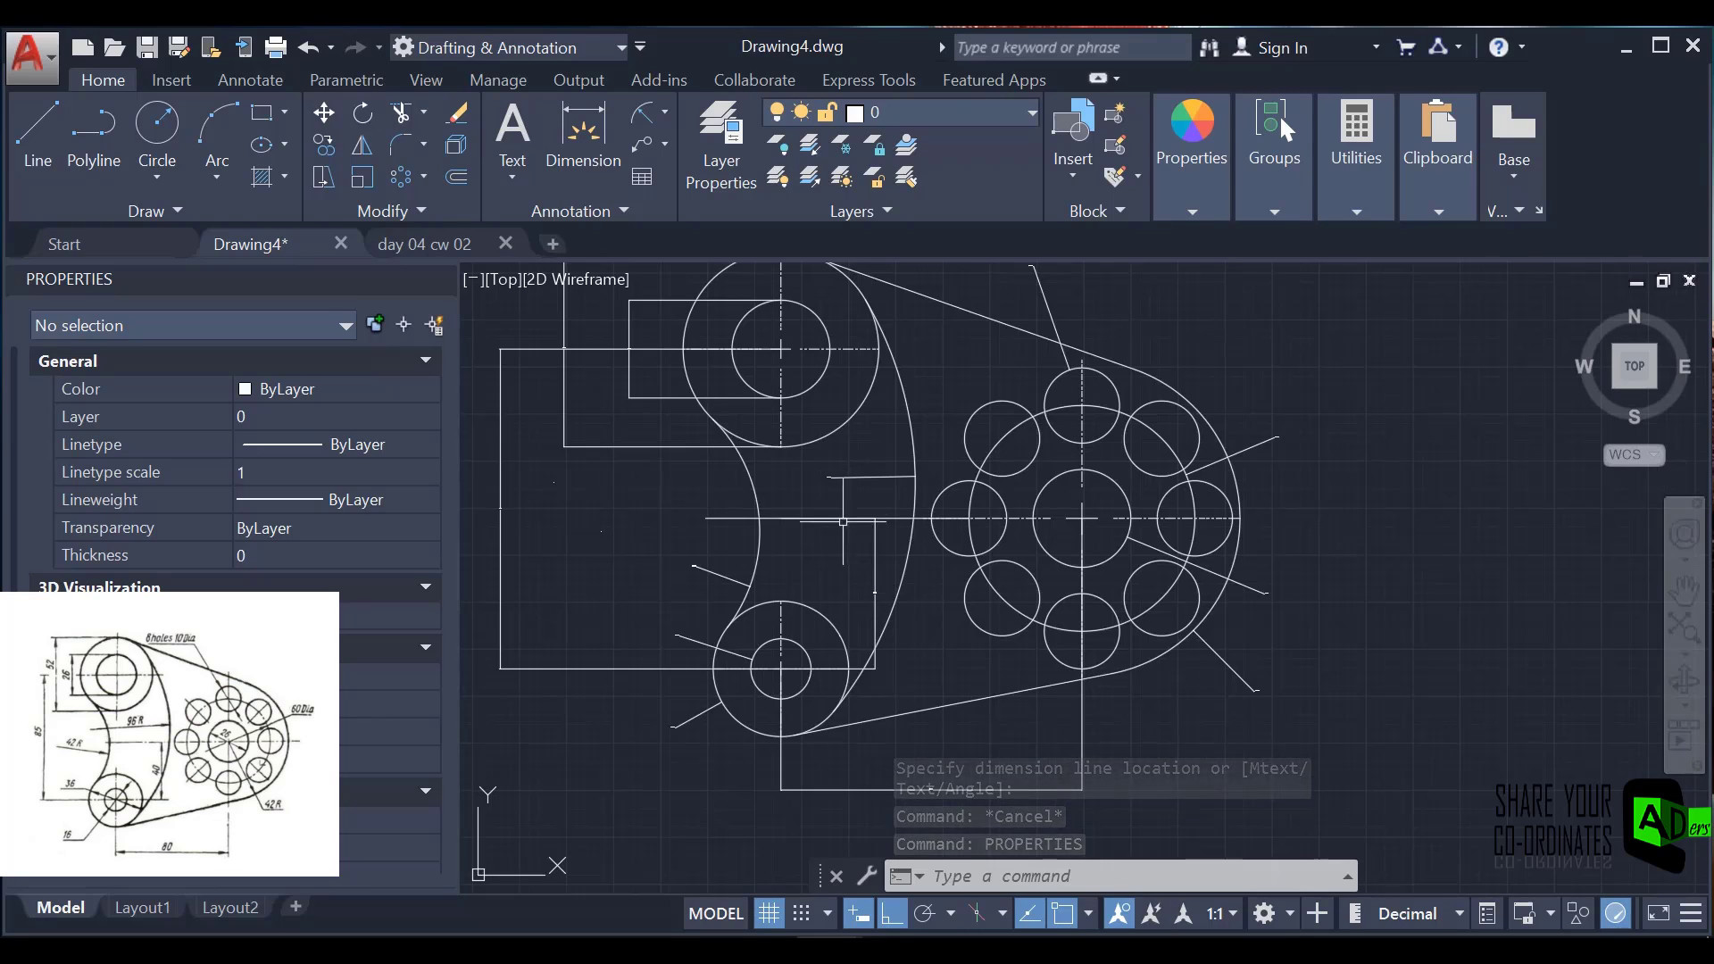
click(729, 518)
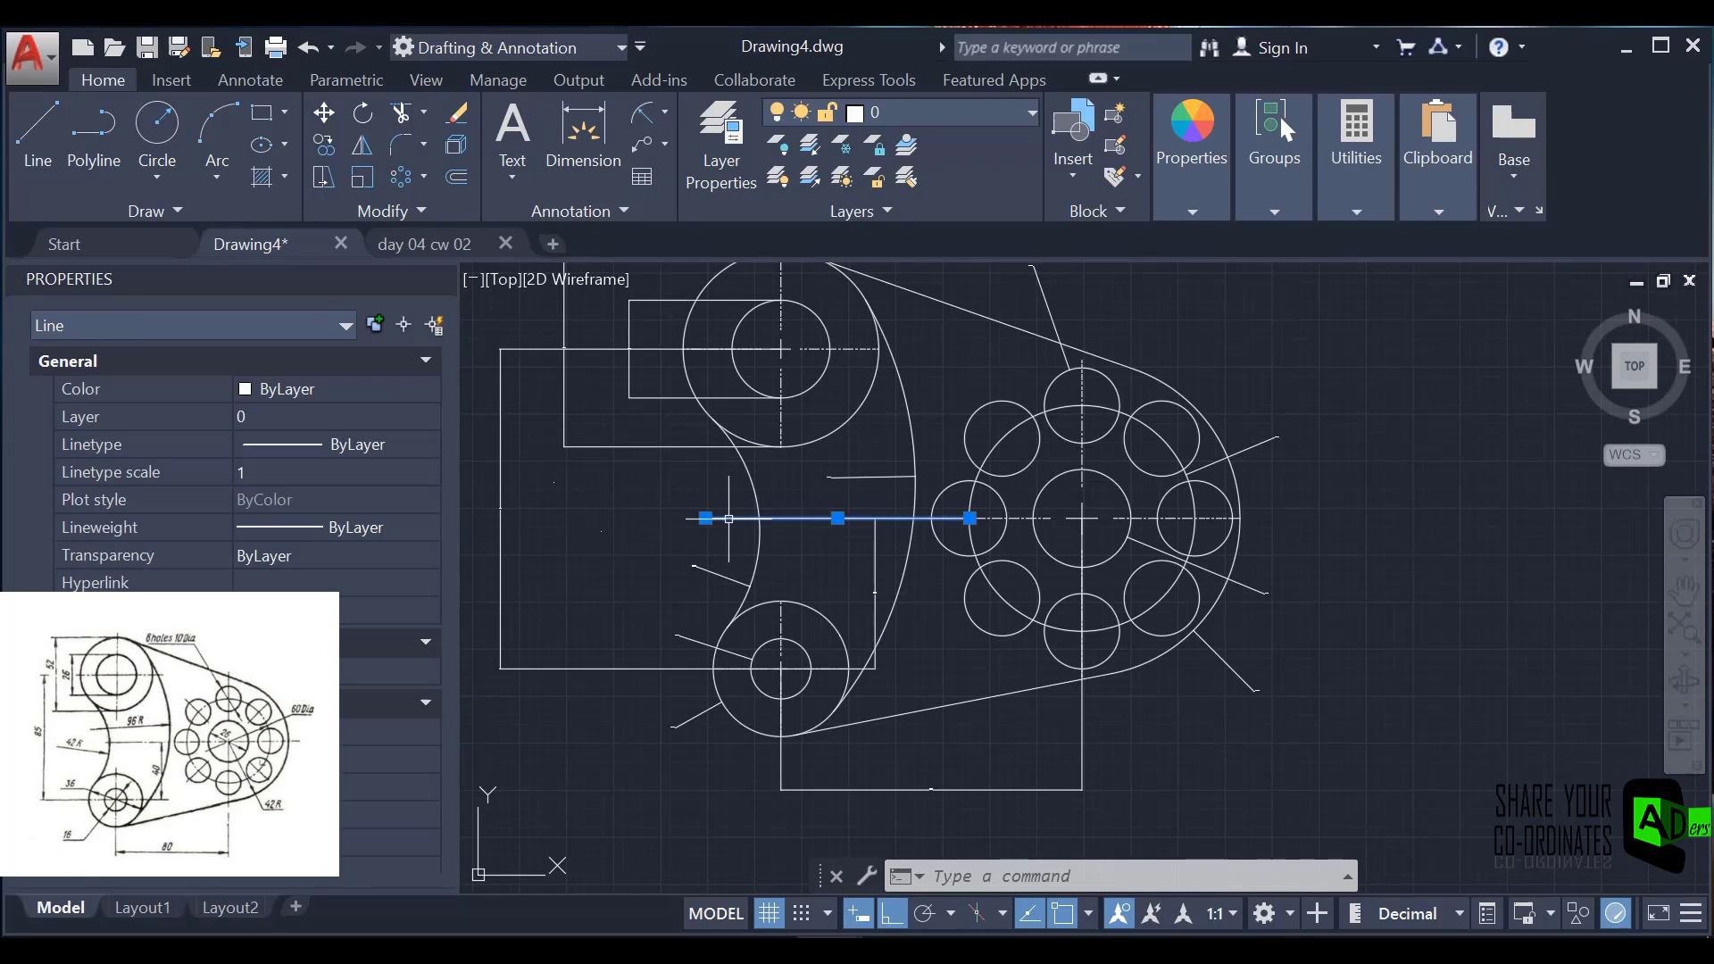
click(1003, 599)
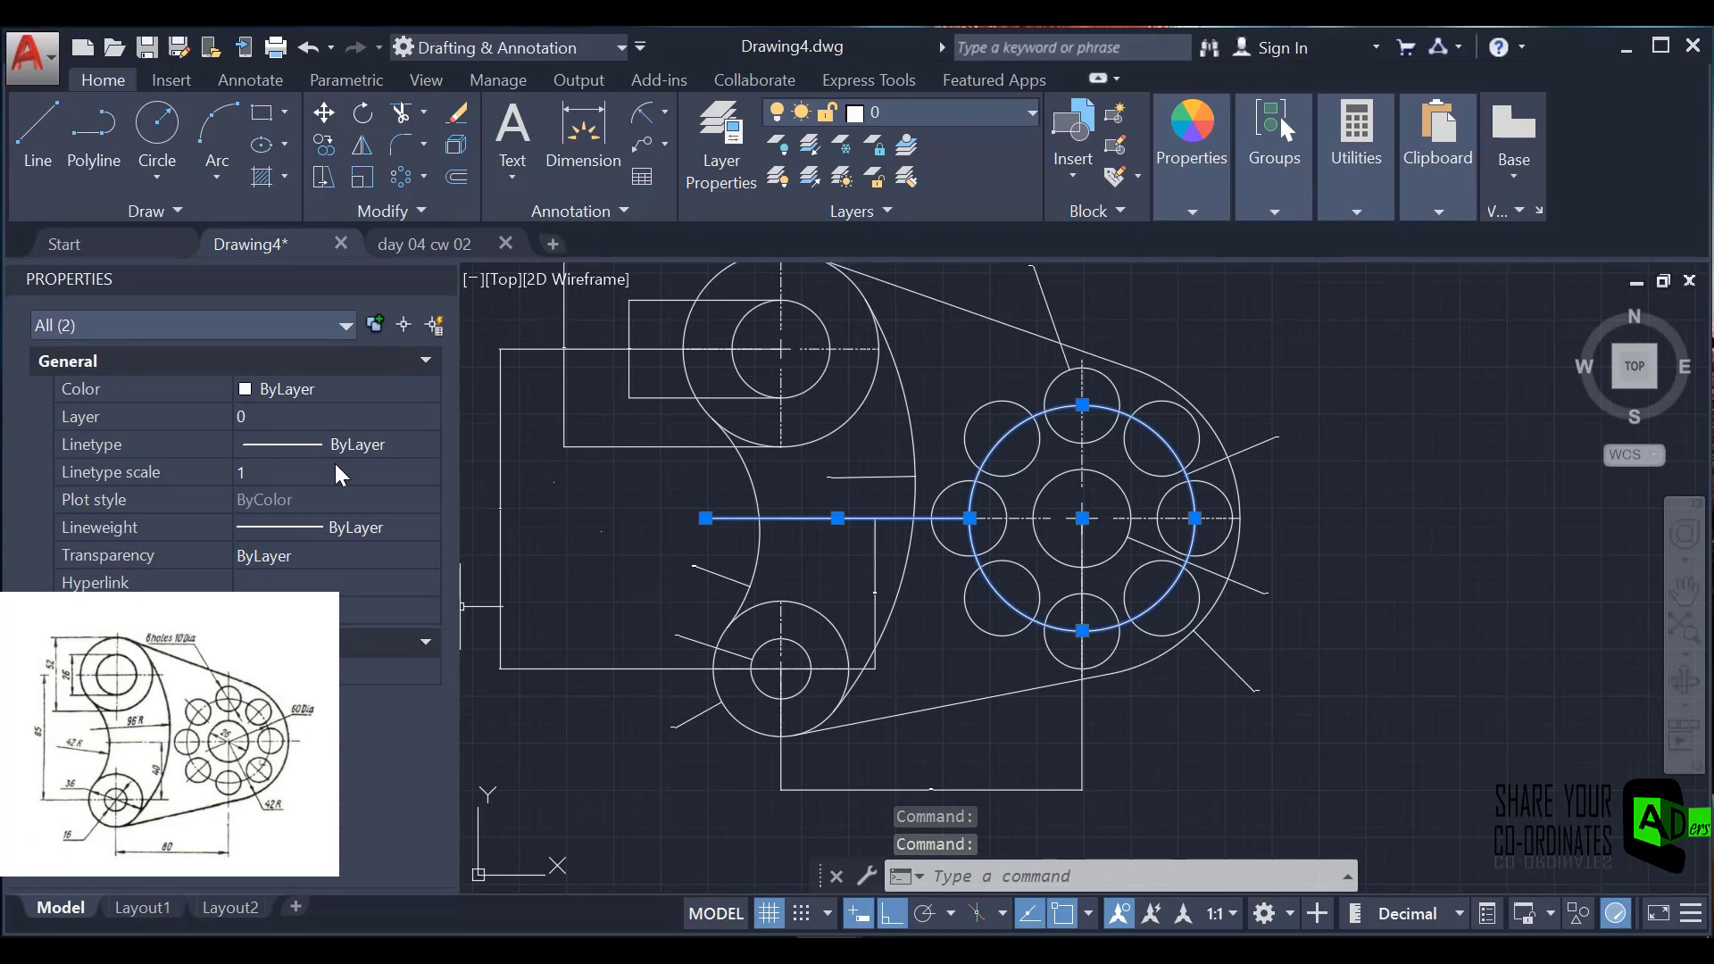
click(426, 448)
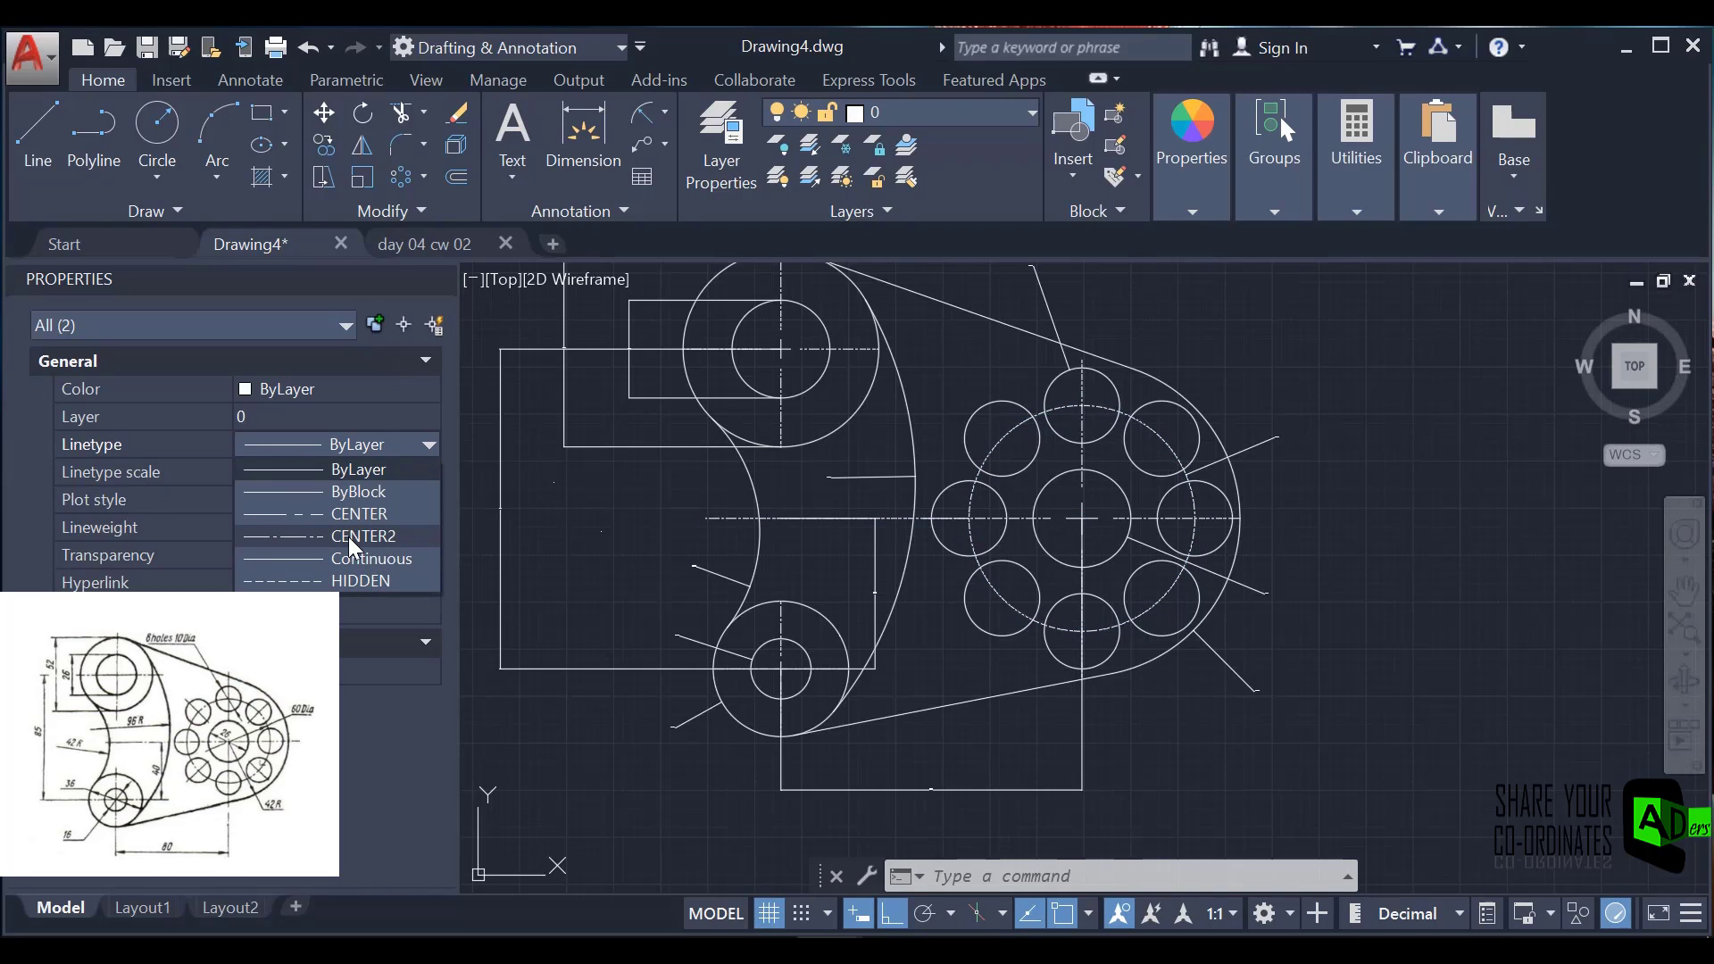
click(346, 512)
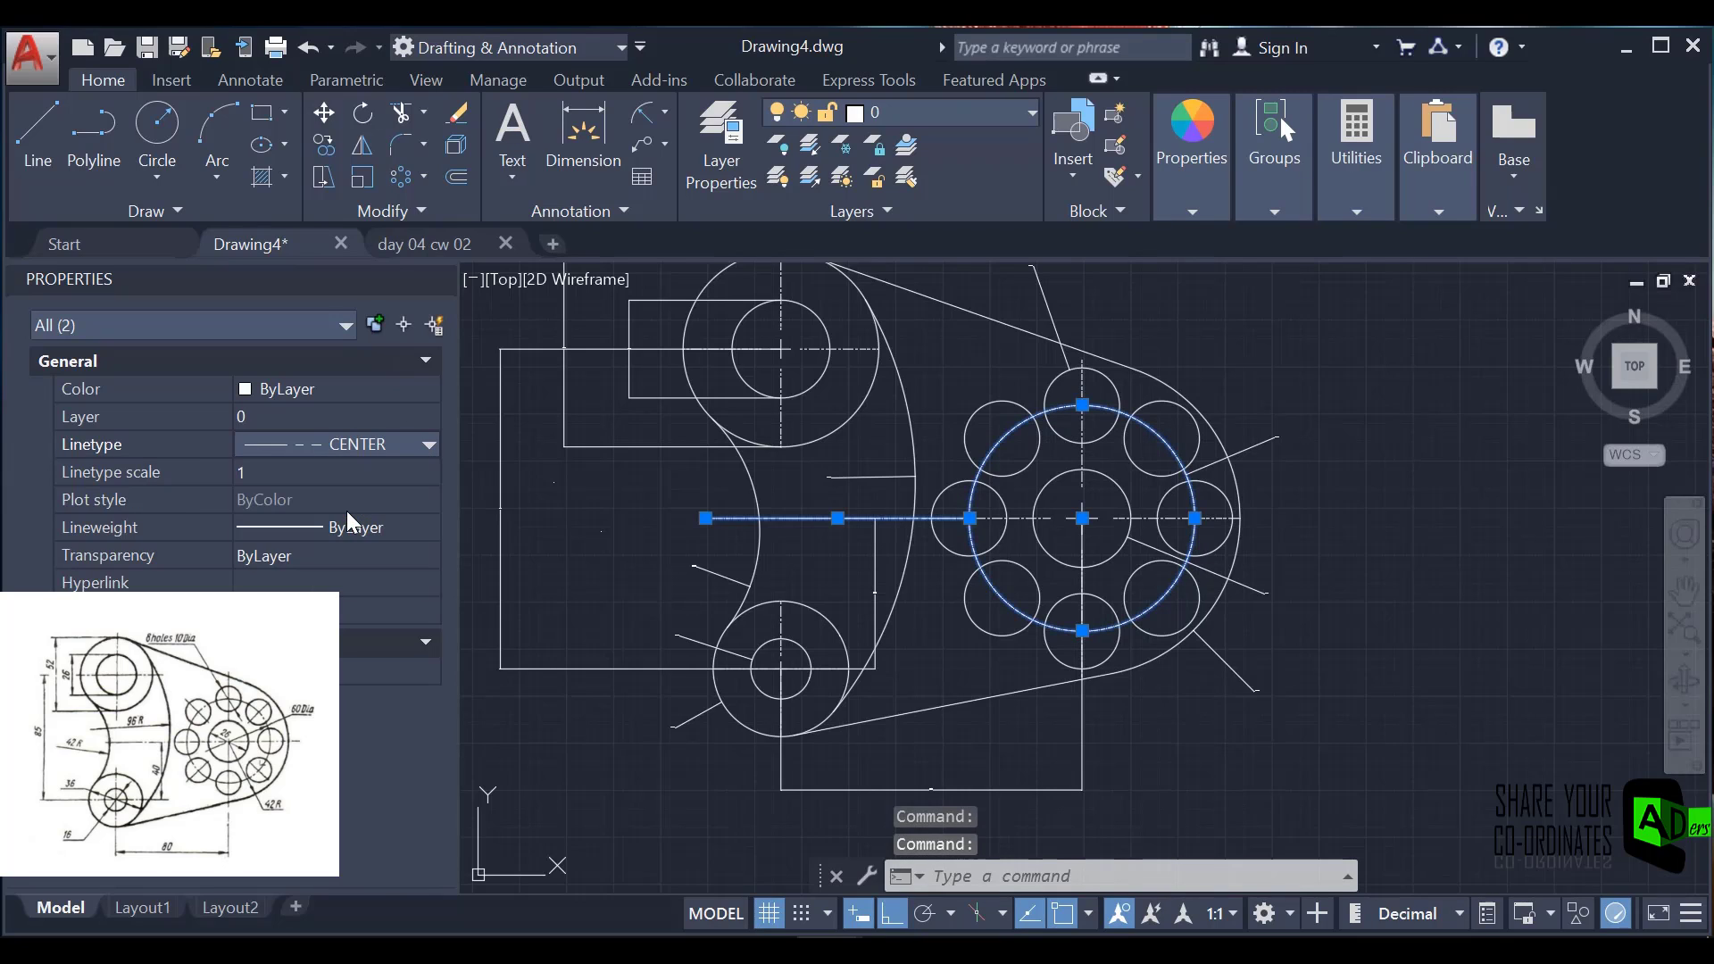
- Set the linetype scale of the selected horizontal line and pitch circle to 5, and clear the selection
click(272, 481)
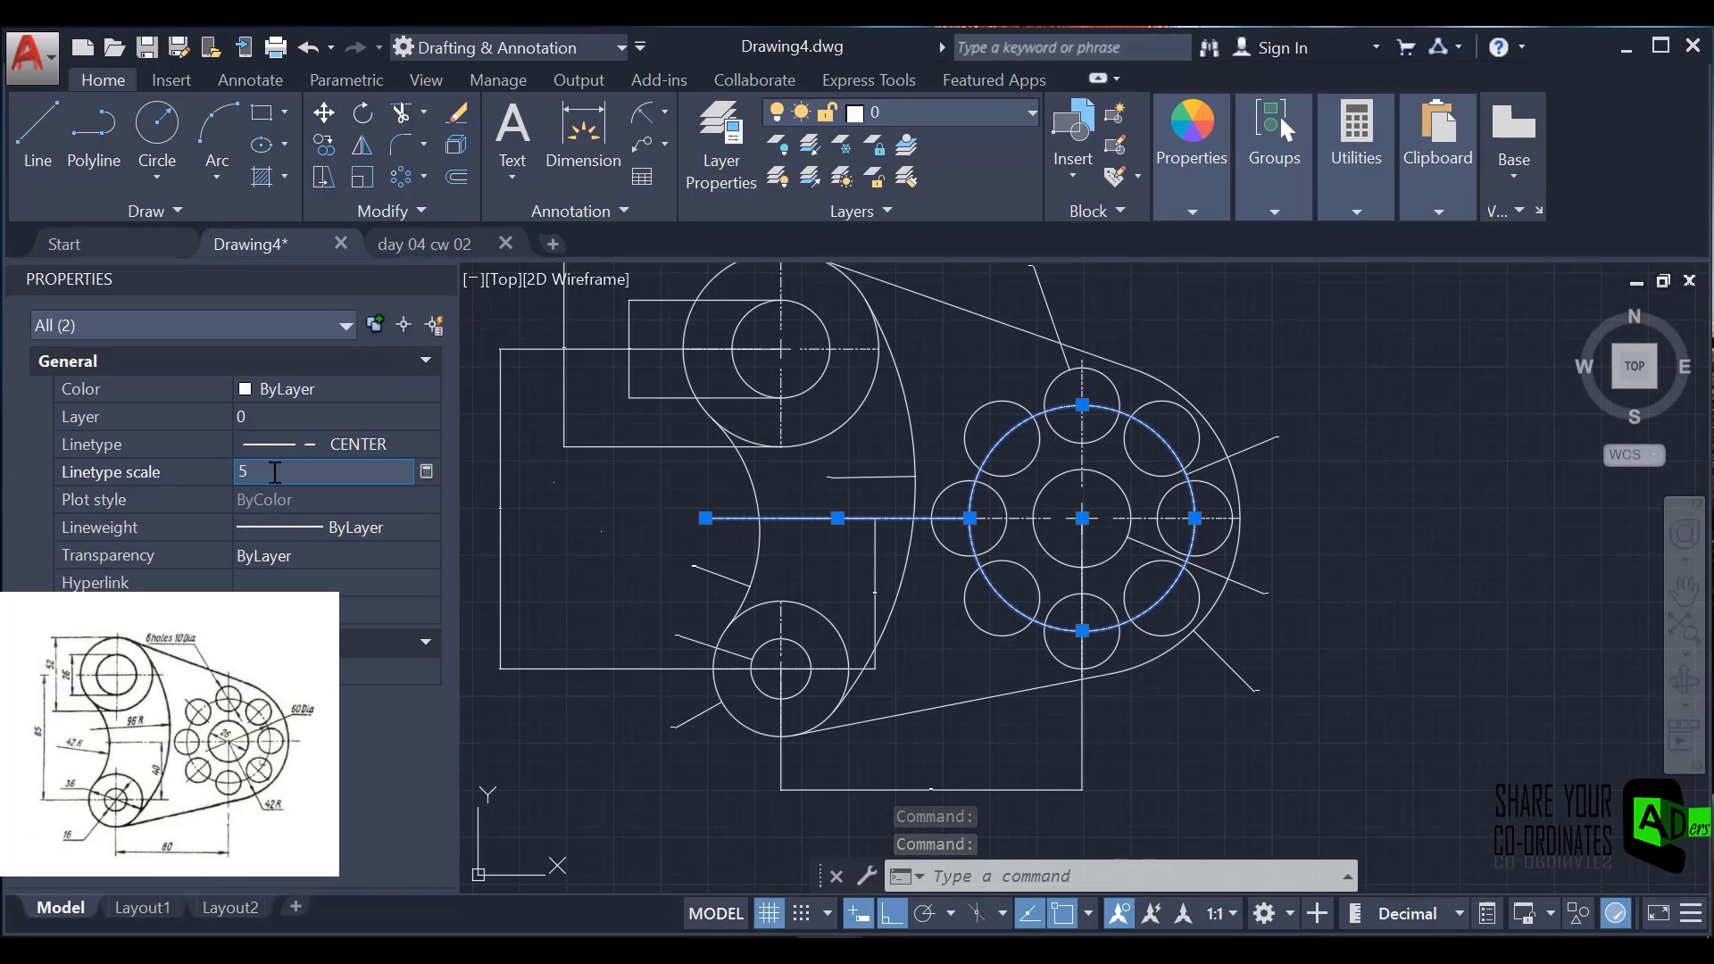
key(Return)
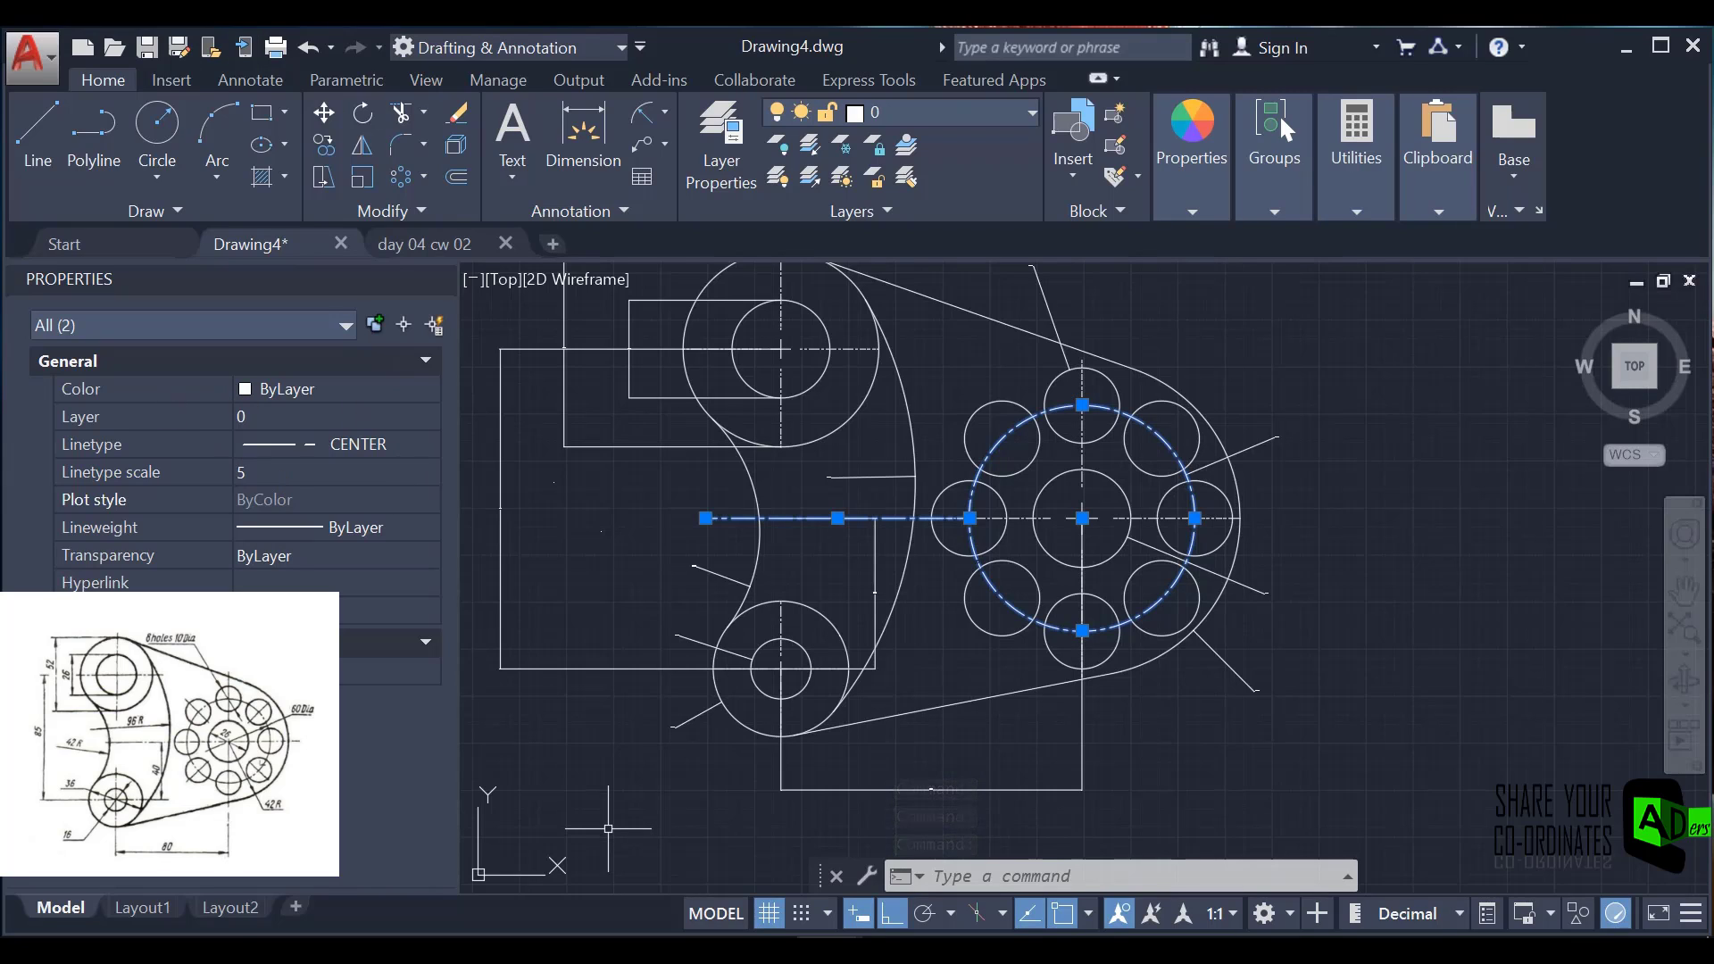
key(Escape)
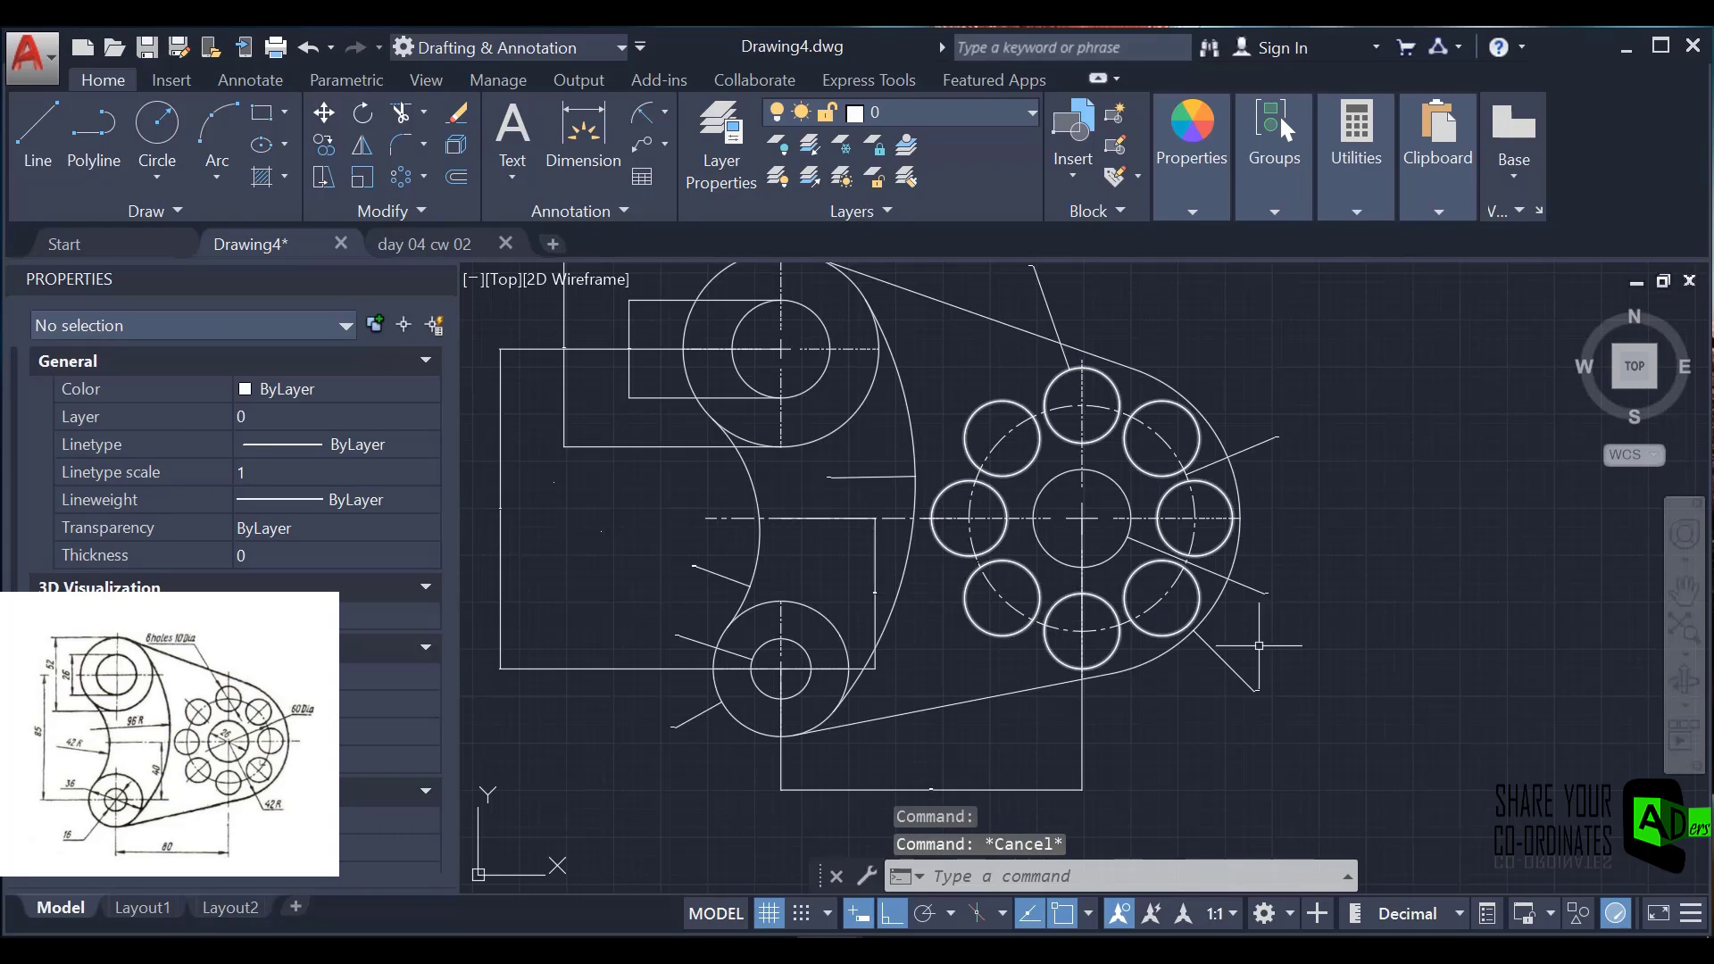
- Select all linear, radius and diameter dimensions of the bracket and set their arrow size to 7
click(539, 669)
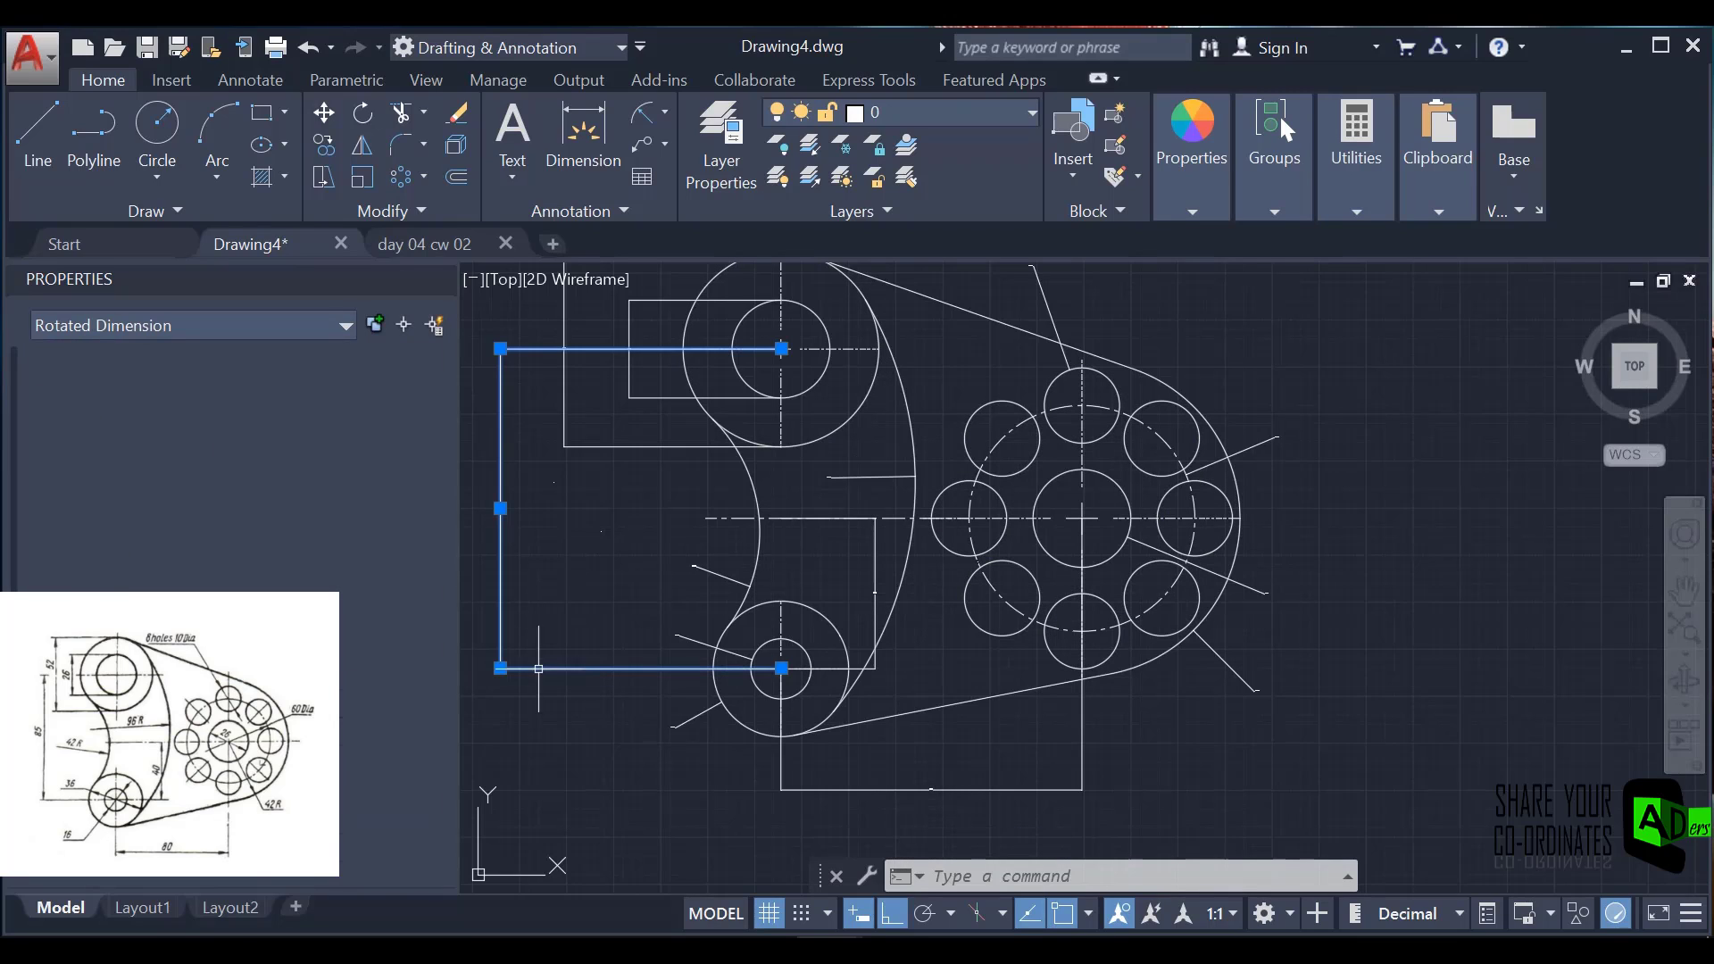
click(624, 448)
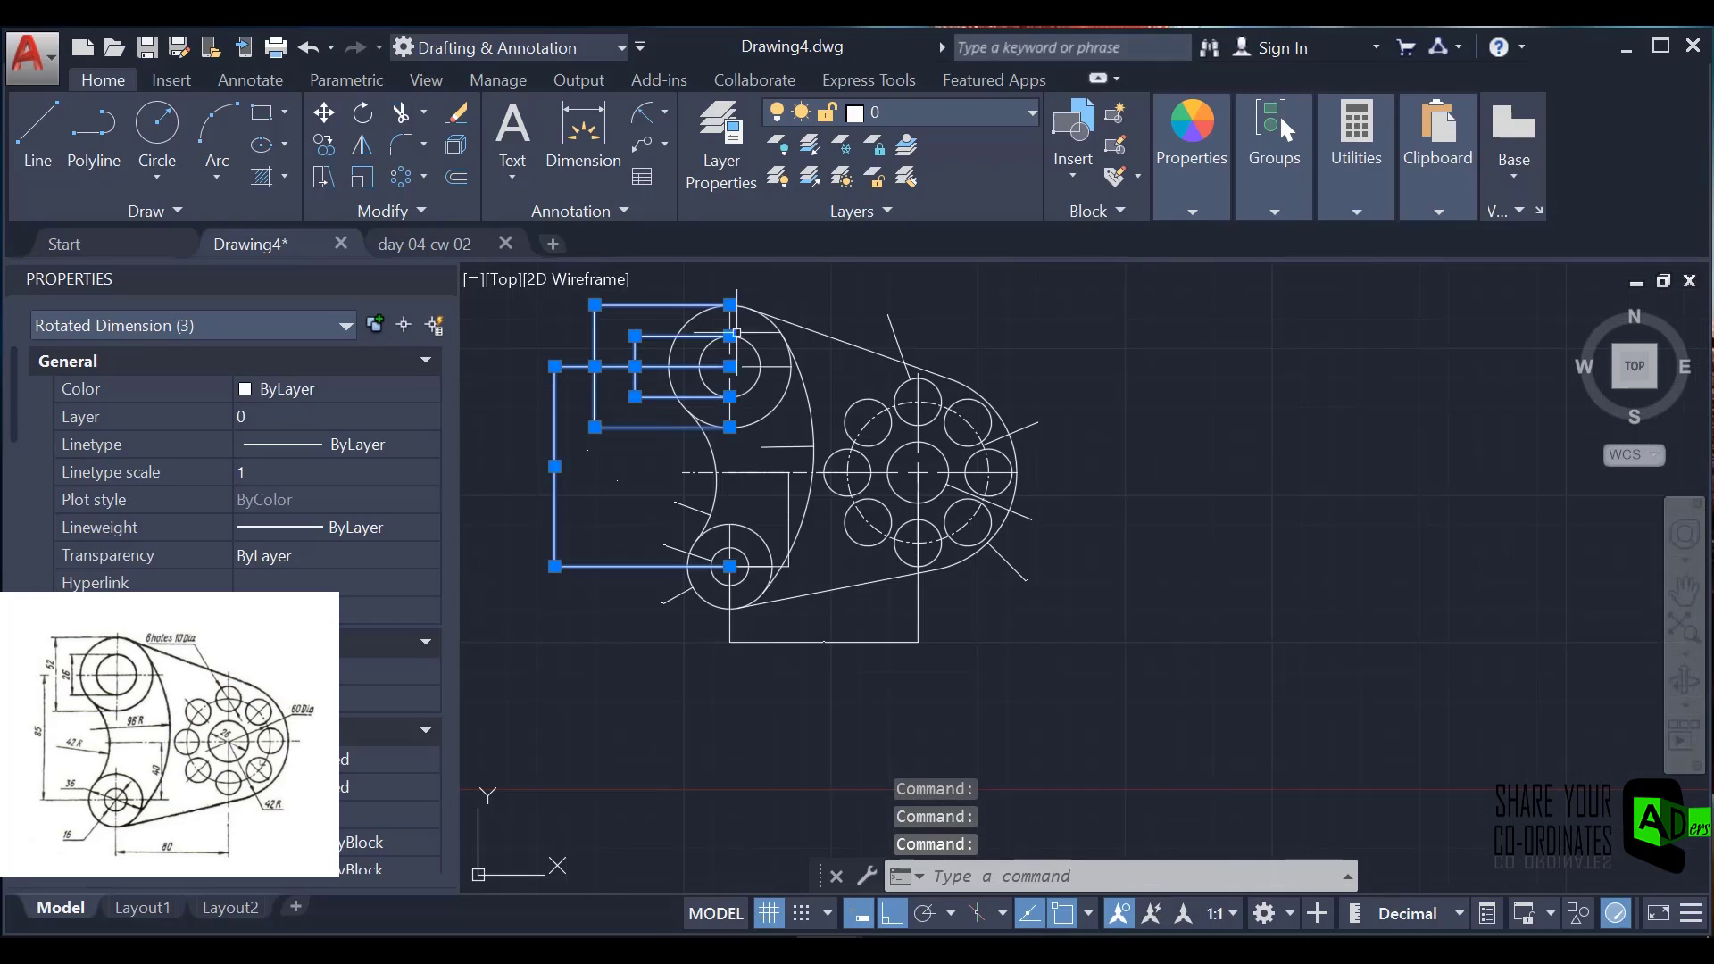
middle_drag(711, 570, 689, 502)
click(689, 503)
click(675, 571)
click(677, 649)
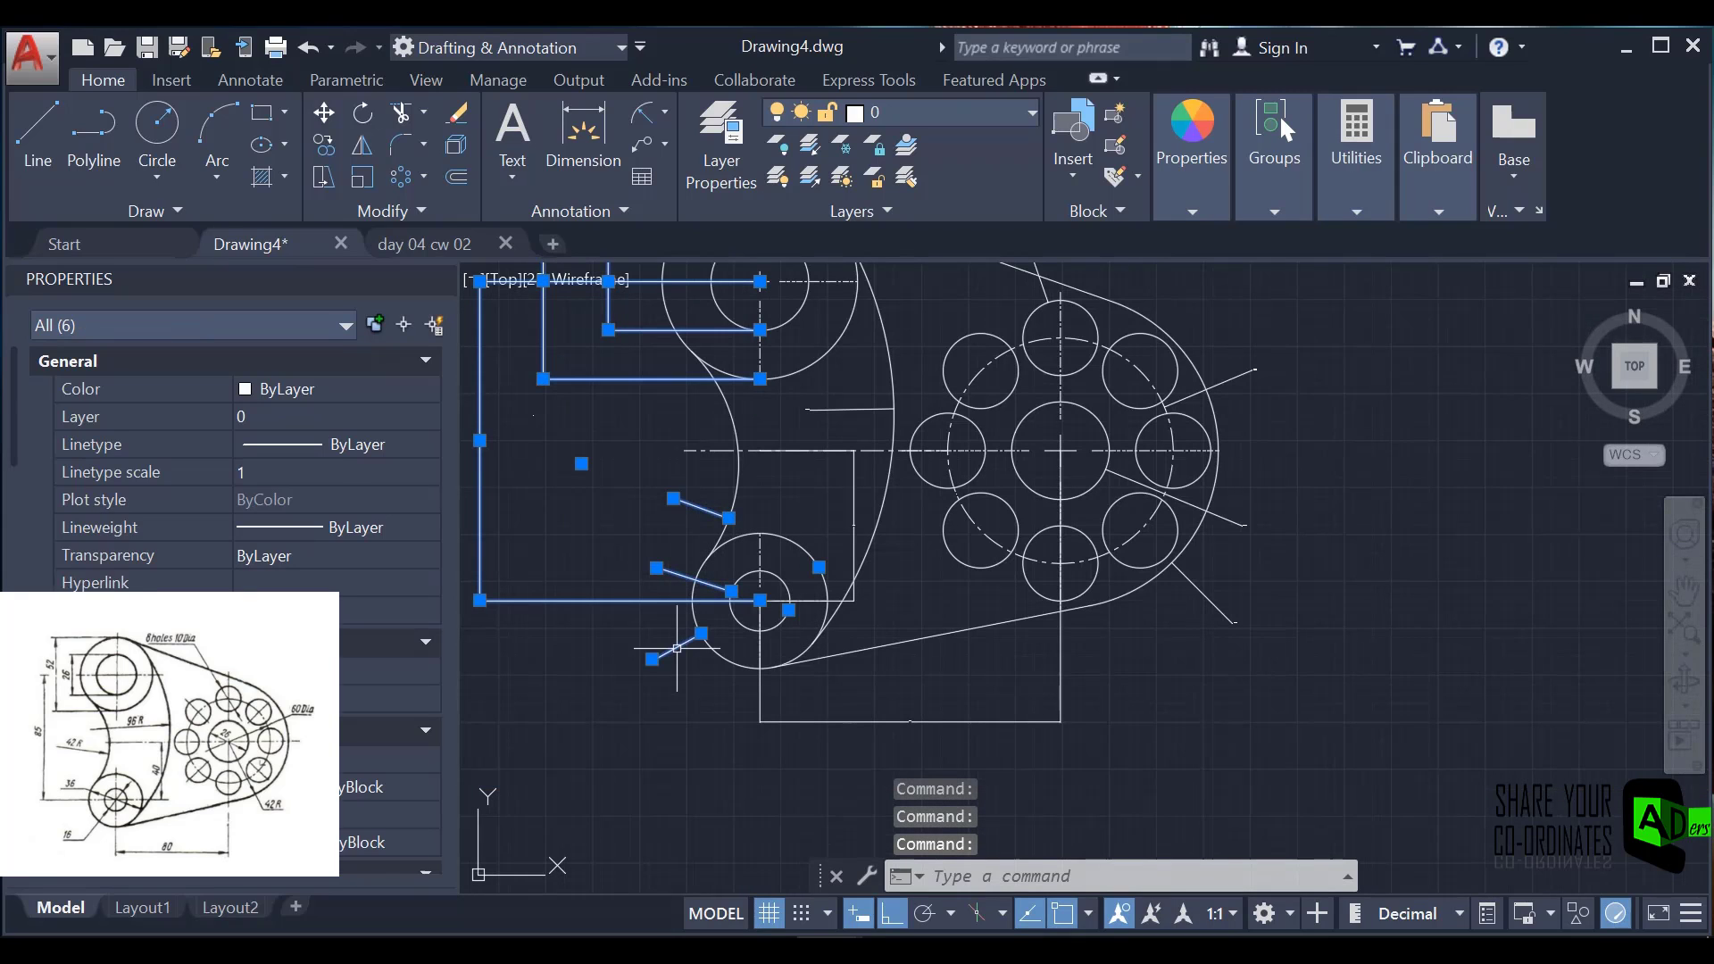
click(892, 721)
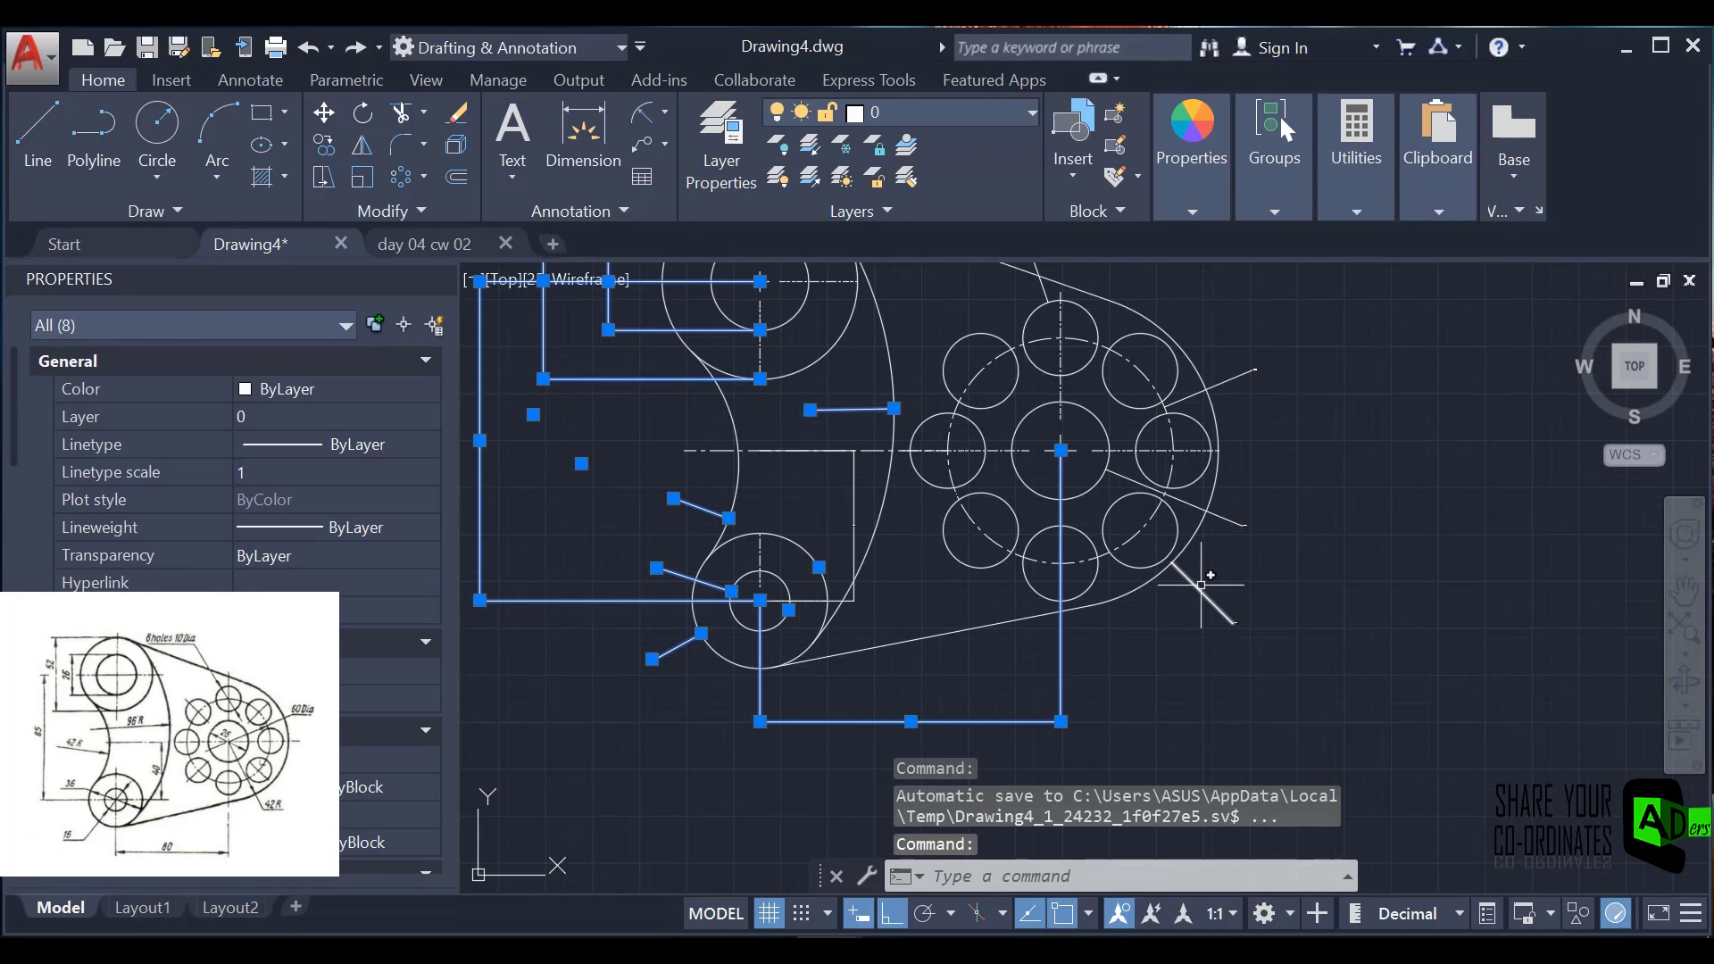
click(1201, 589)
click(1234, 520)
scroll(1219, 389, down, 3)
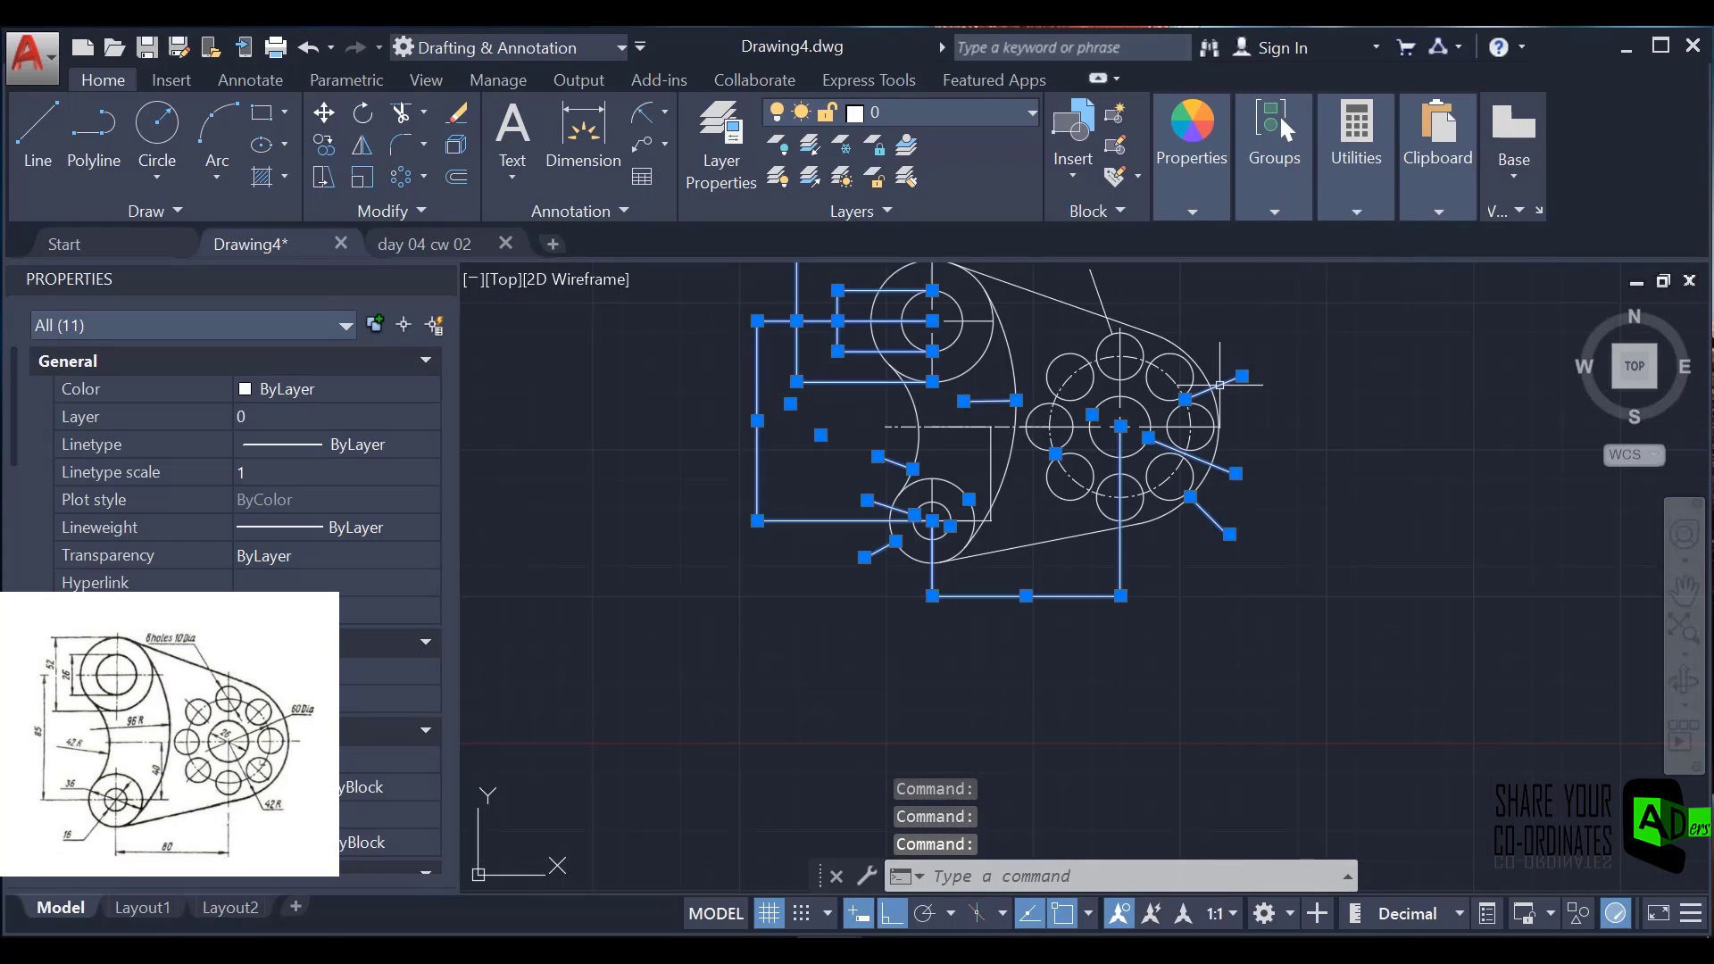
click(1169, 335)
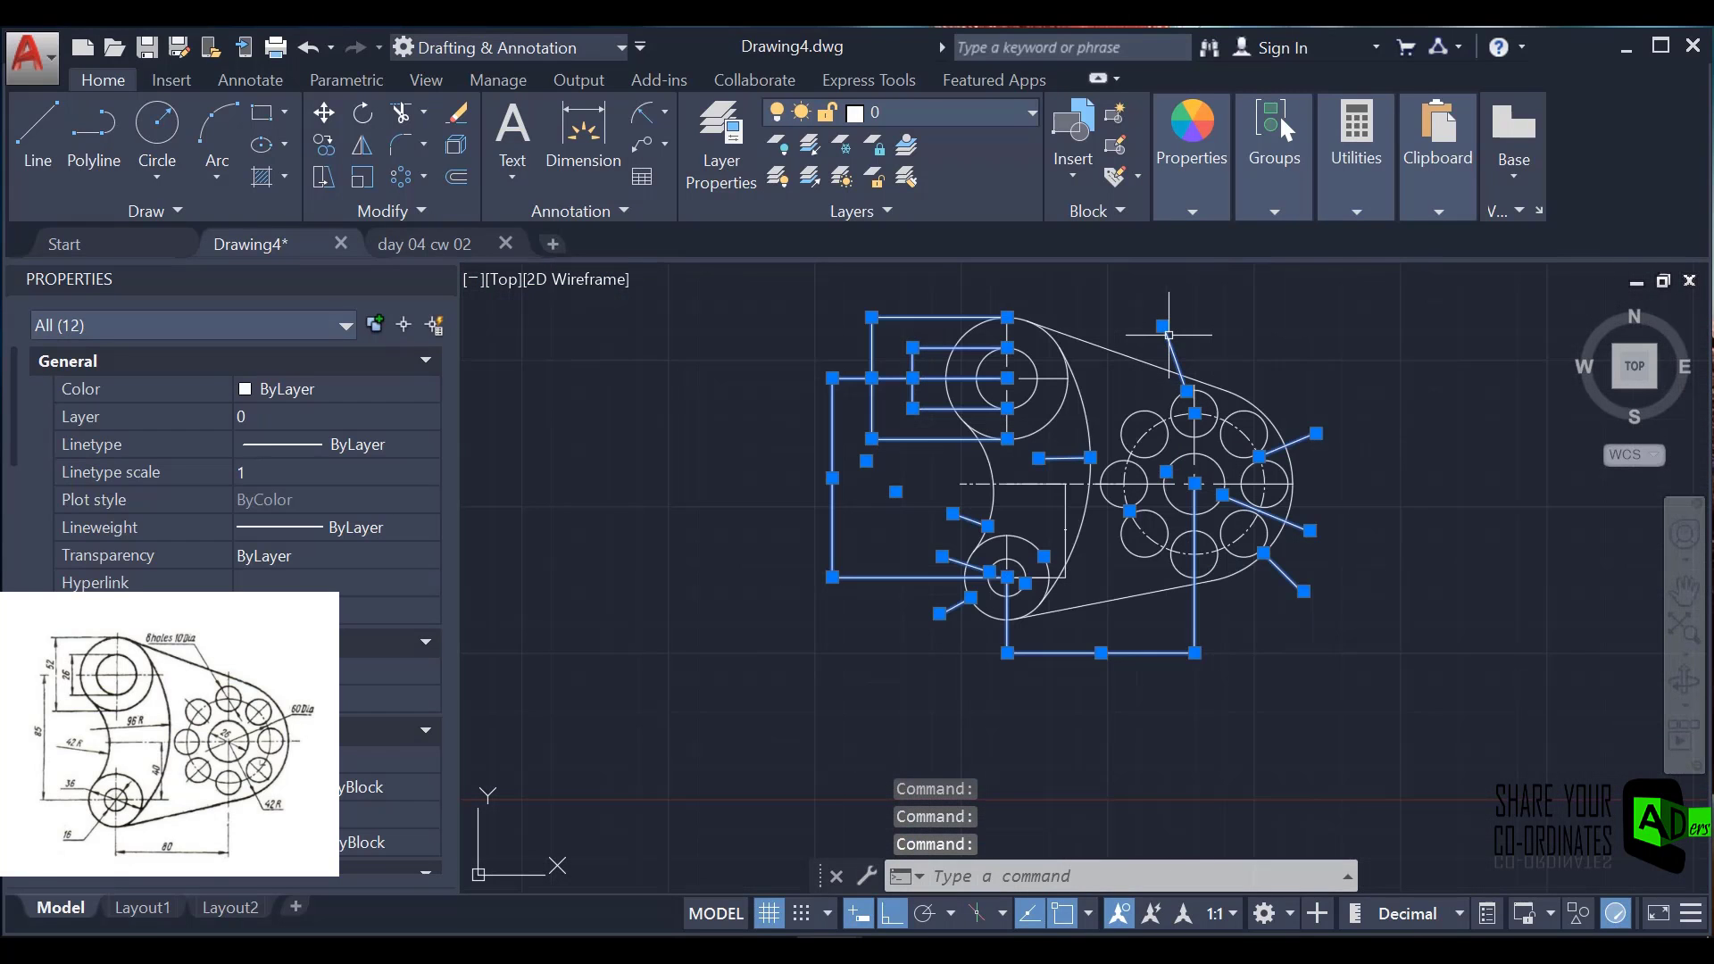
click(1055, 519)
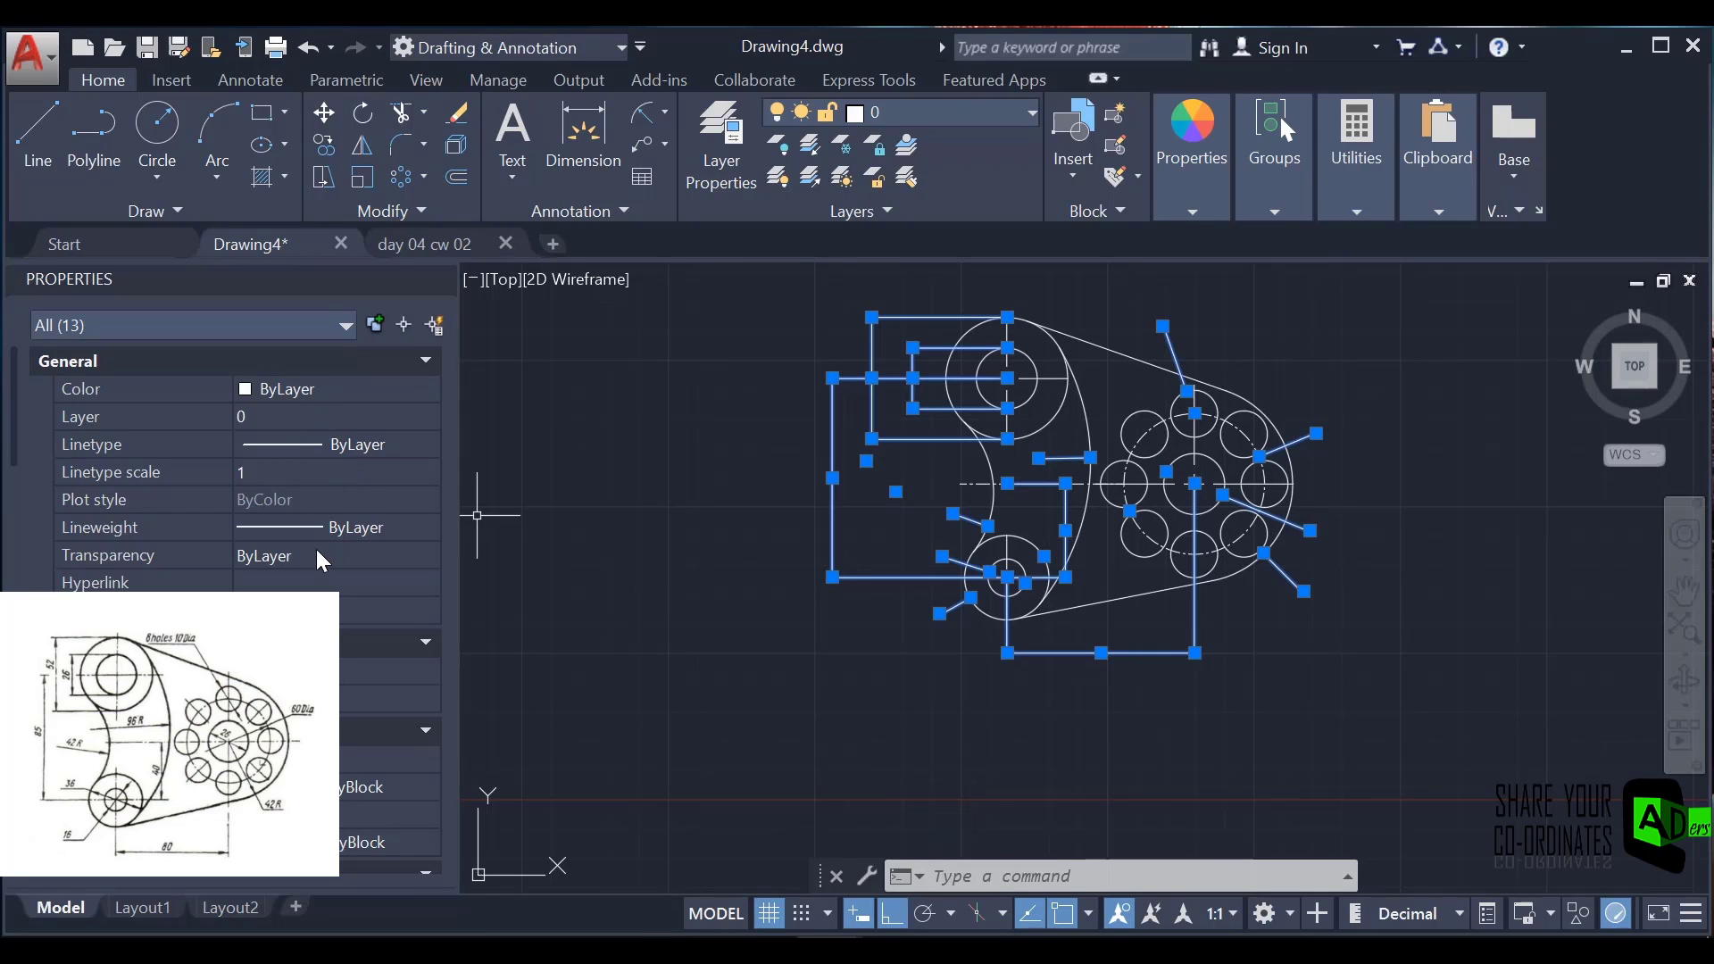
scroll(232, 447, down, 3)
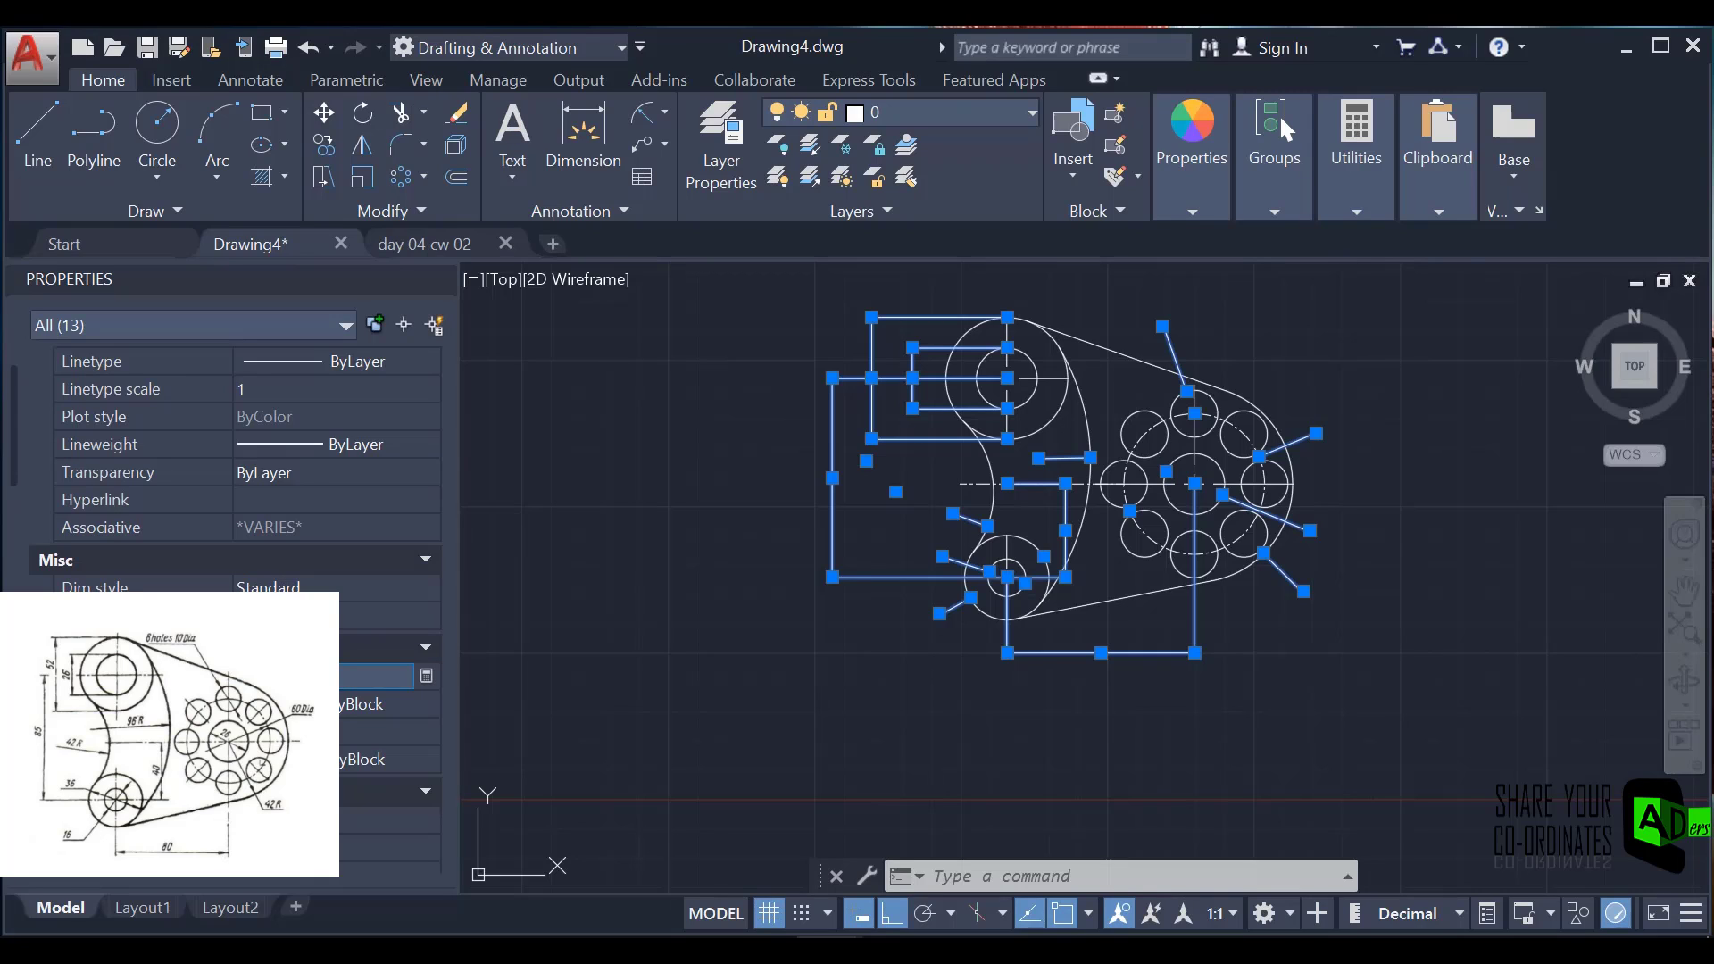
key(Return)
- Set the text height of all selected bracket dimensions to 5
scroll(232, 446, down, 6)
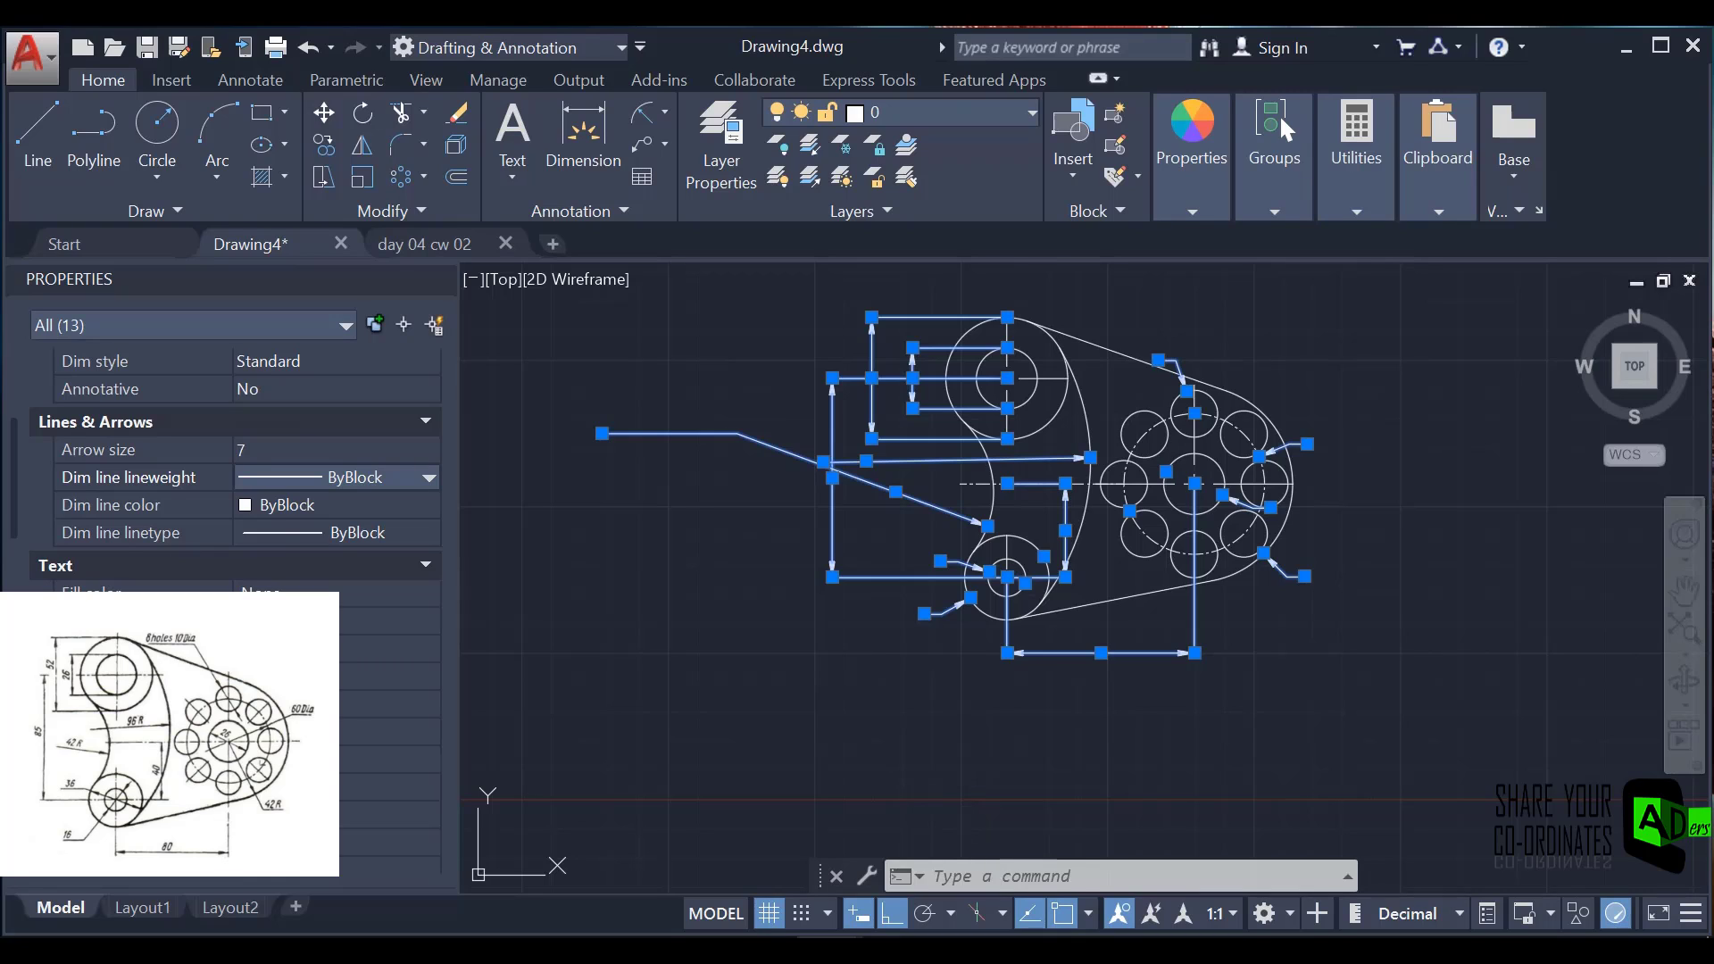
click(348, 676)
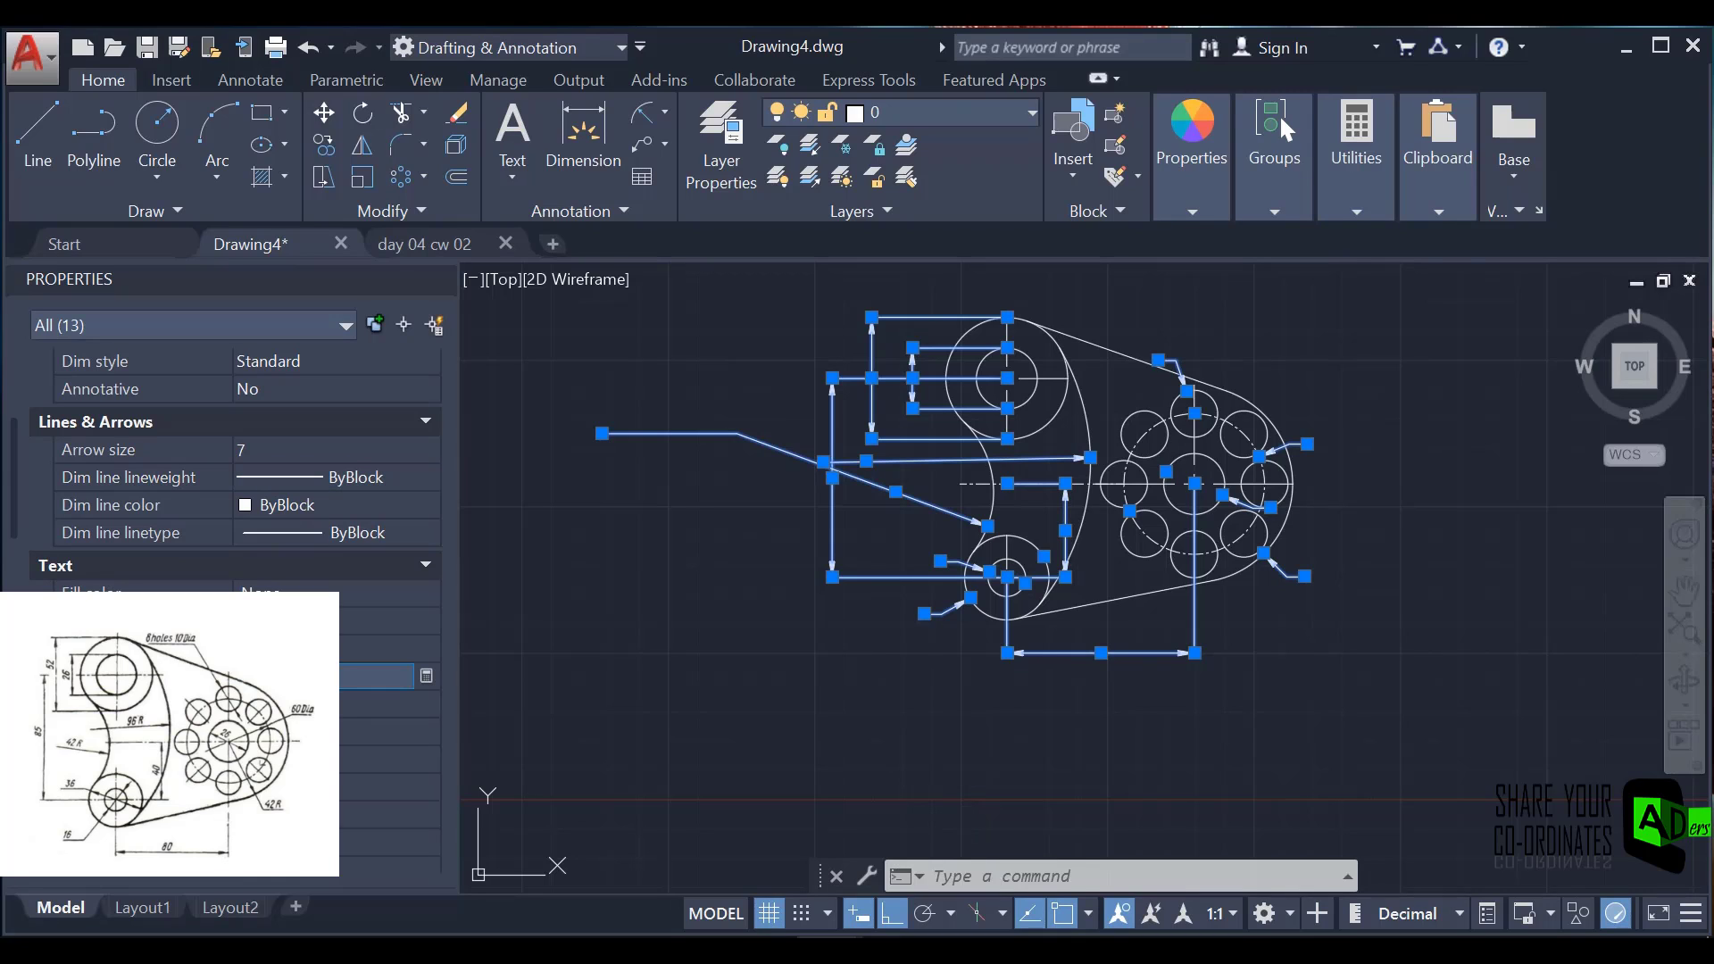
key(Return)
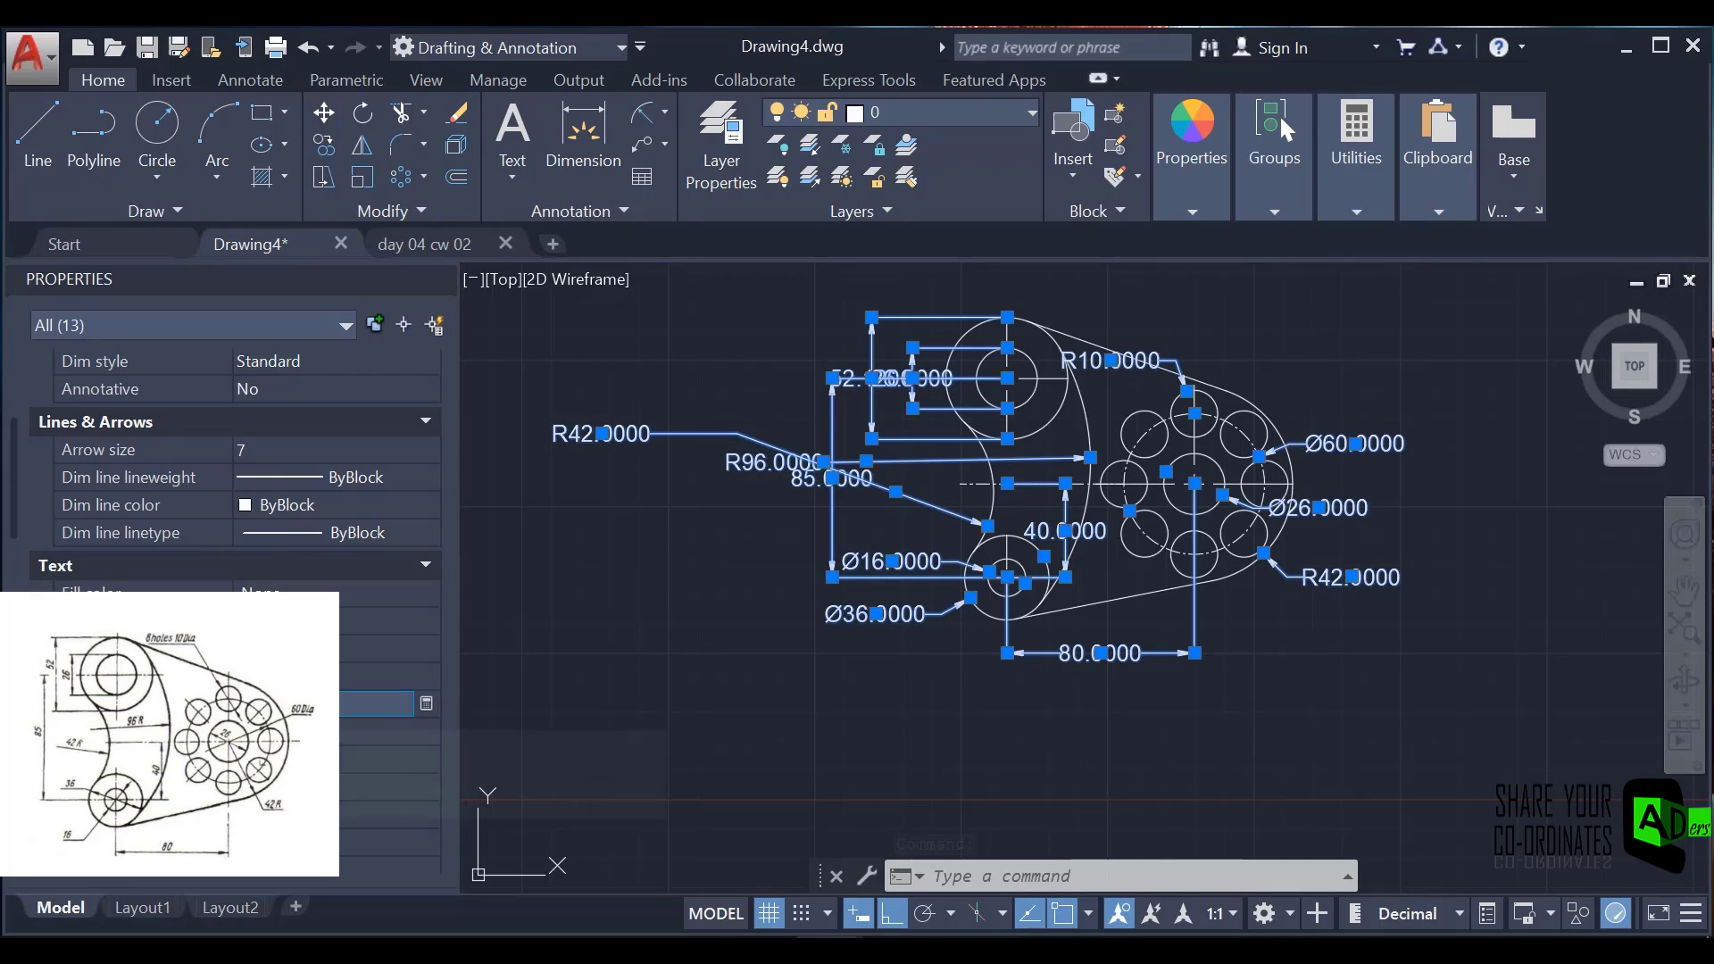
click(295, 676)
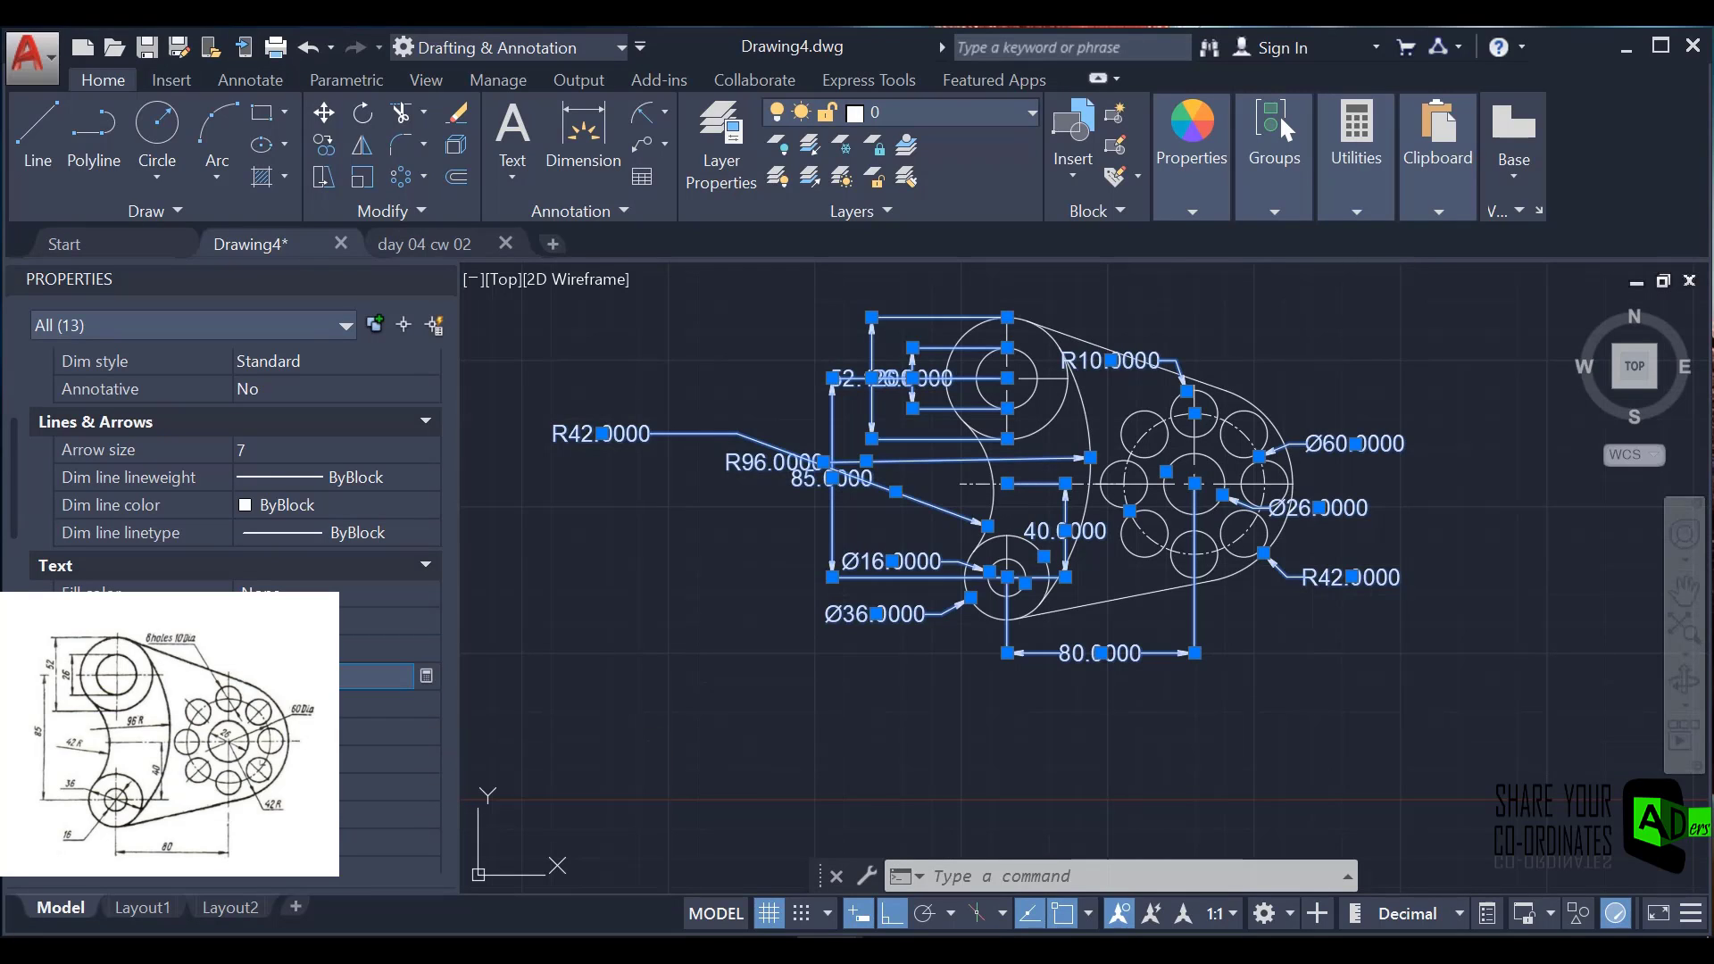
key(Return)
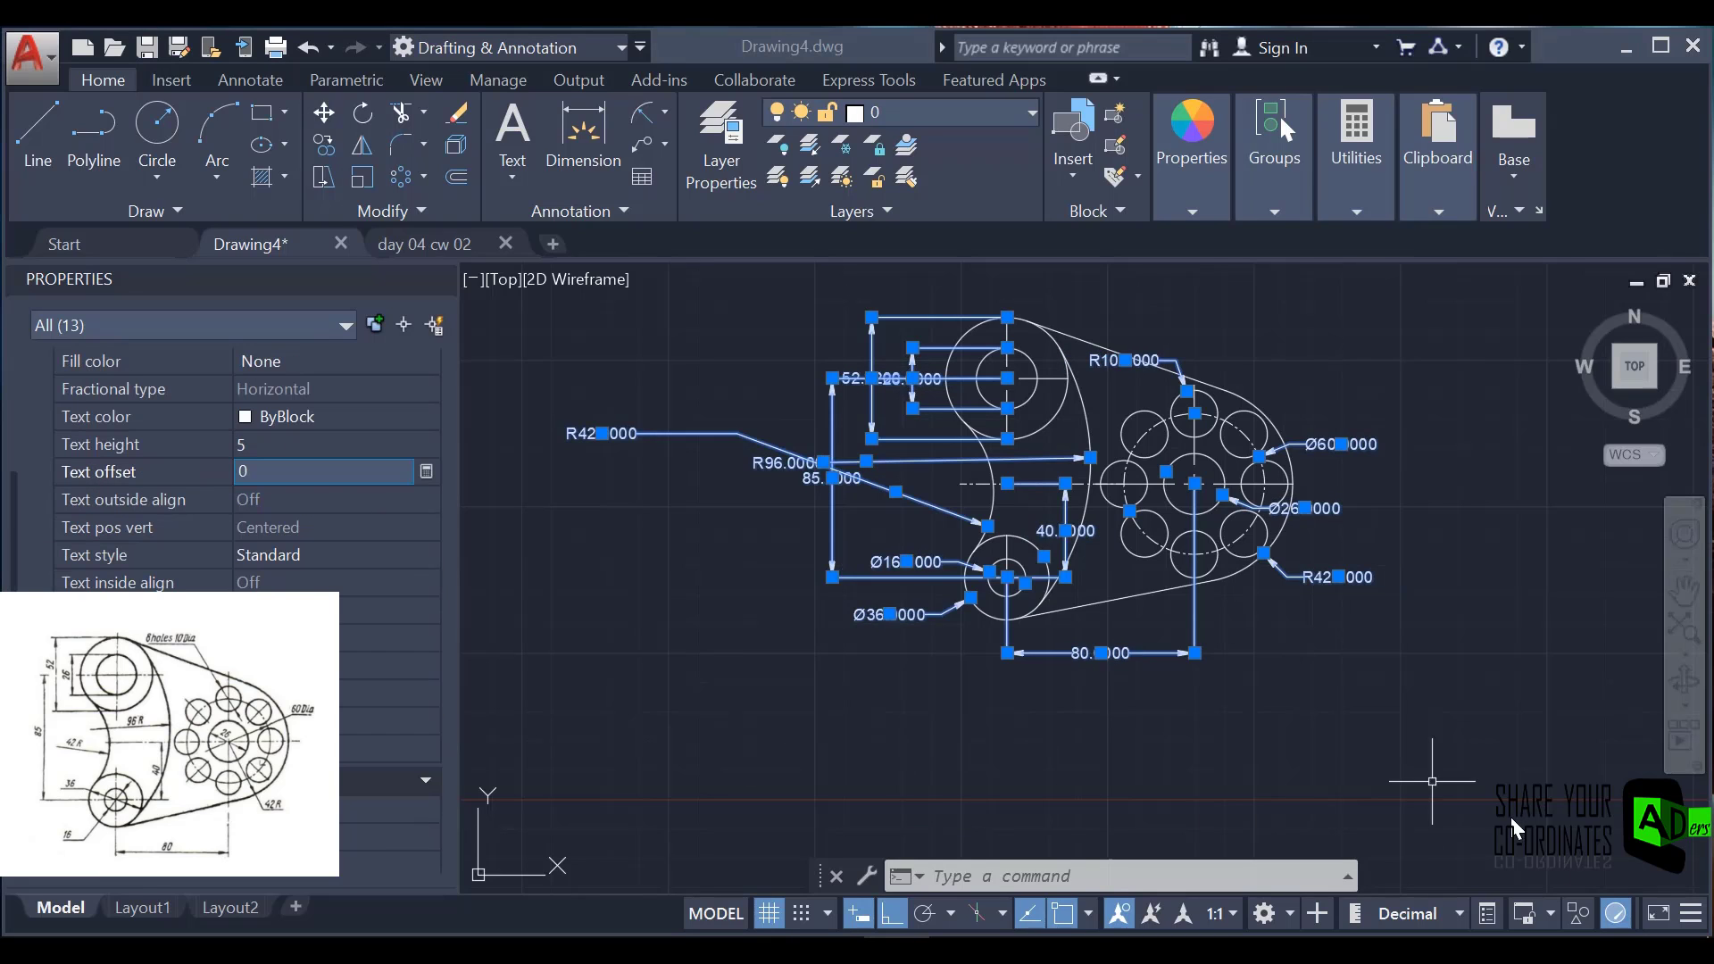
- Set the precision of all selected dimensions to 0 decimal places and clear the selection
right_click(1416, 480)
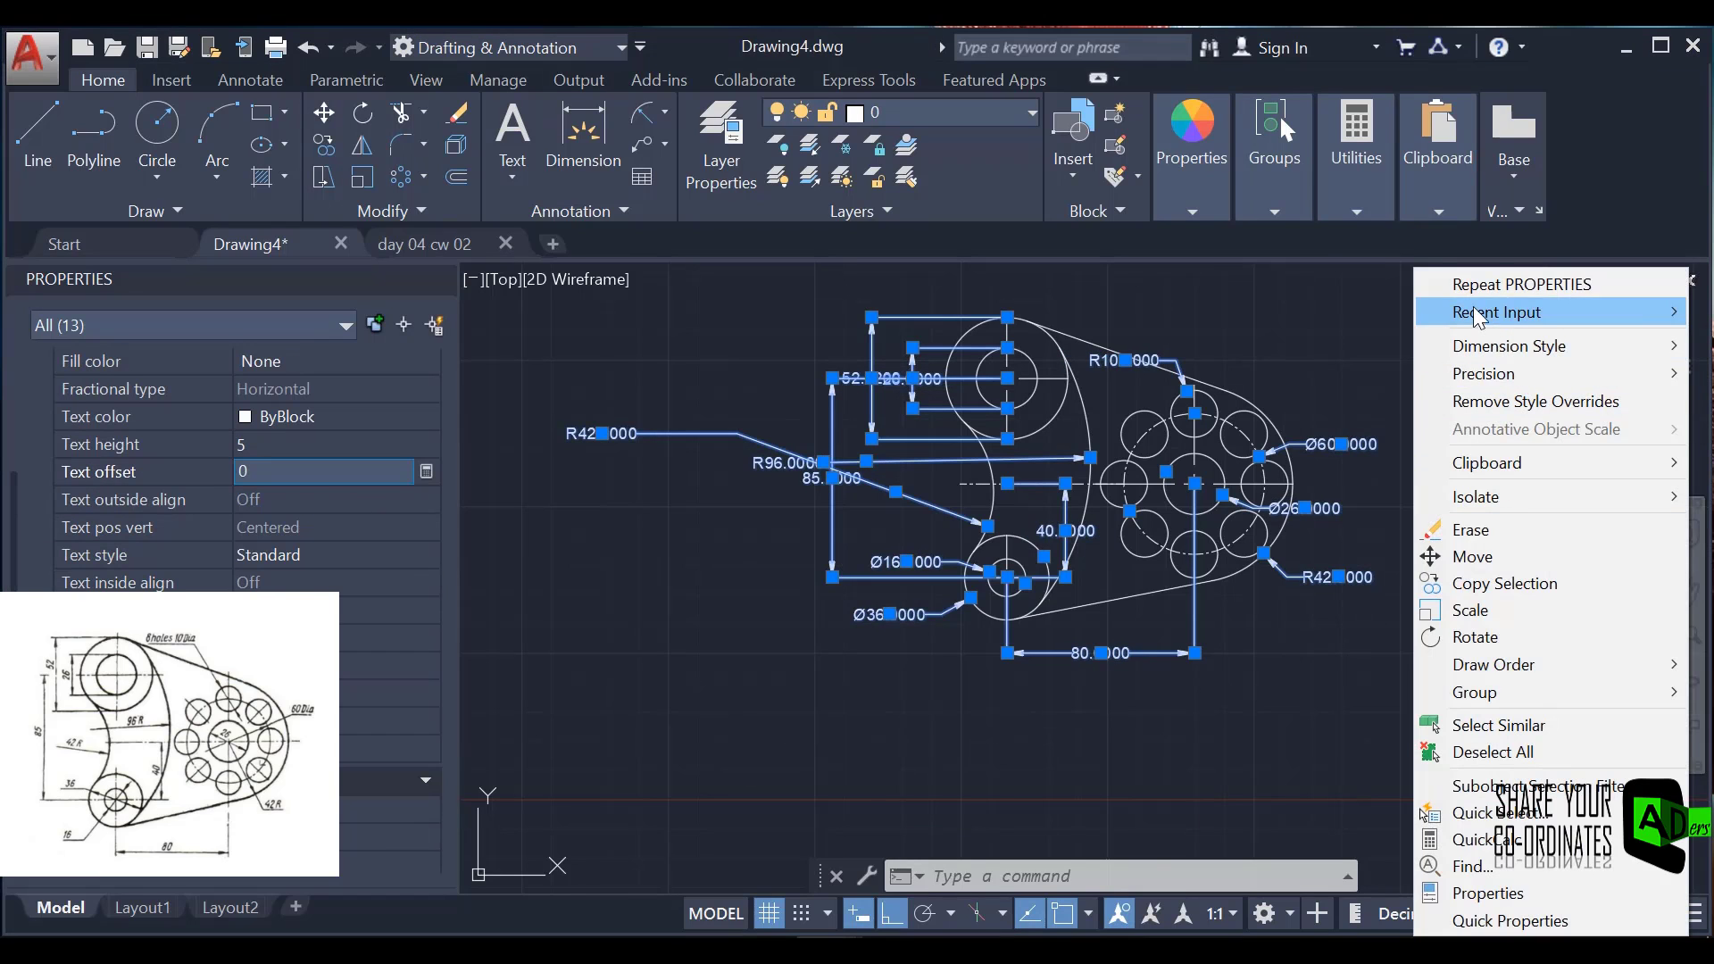
mouse_move(1471, 373)
click(1298, 372)
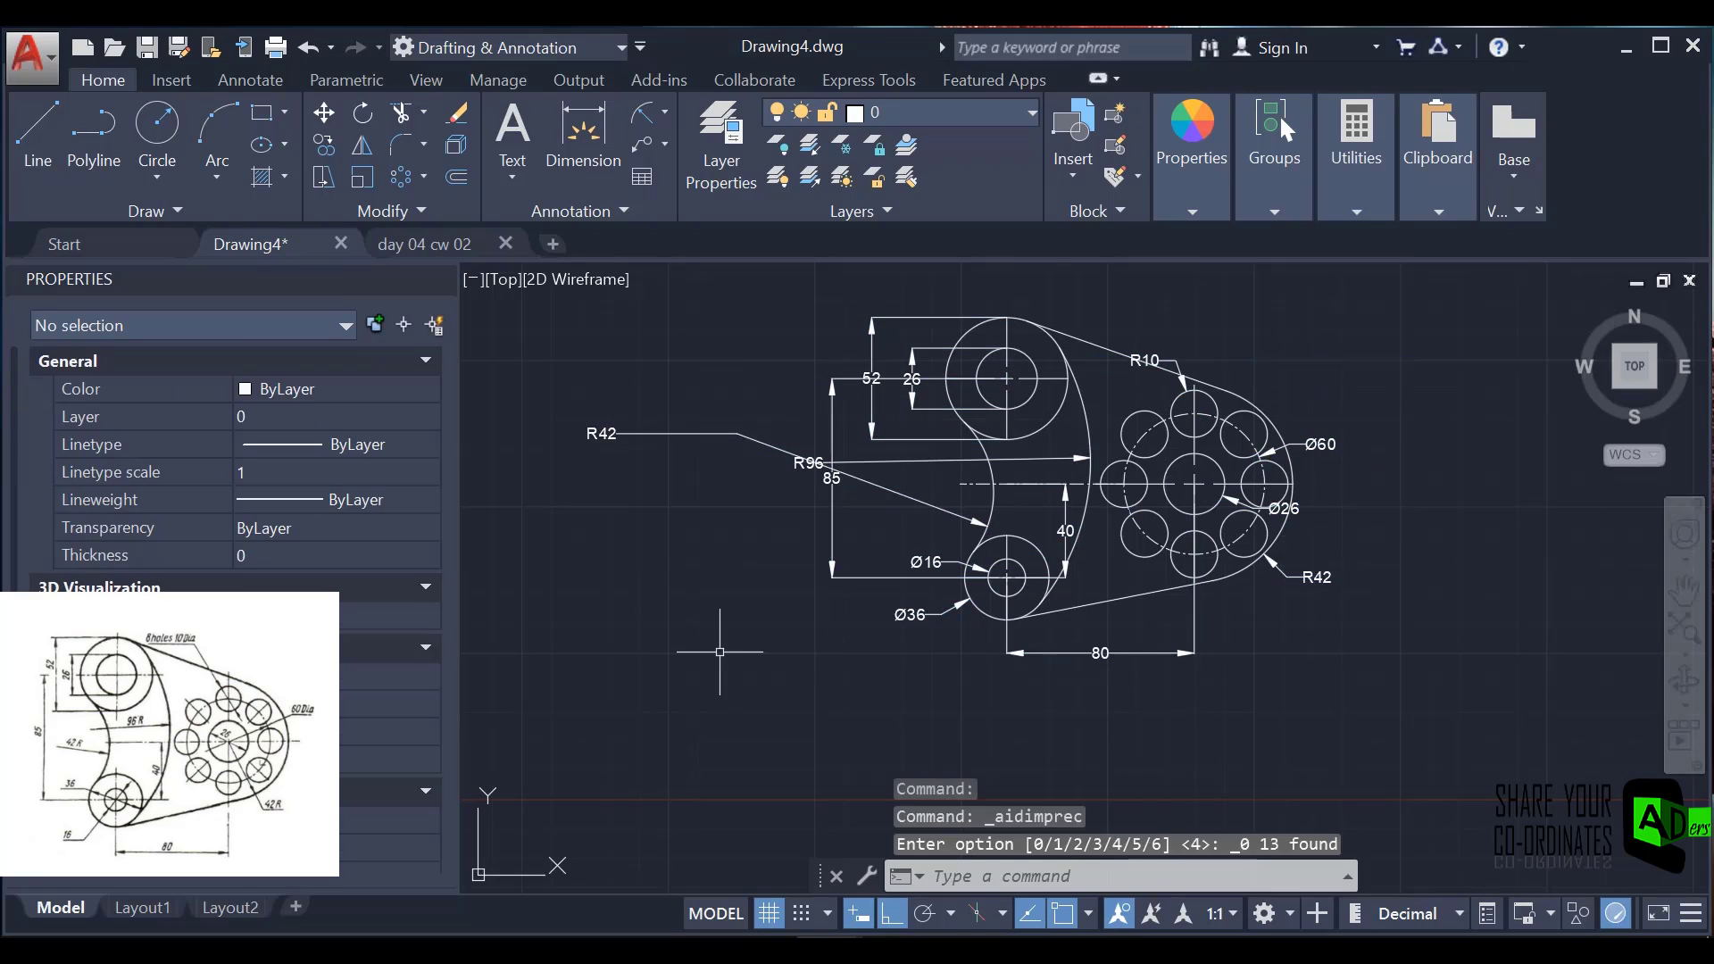
click(719, 651)
click(1343, 783)
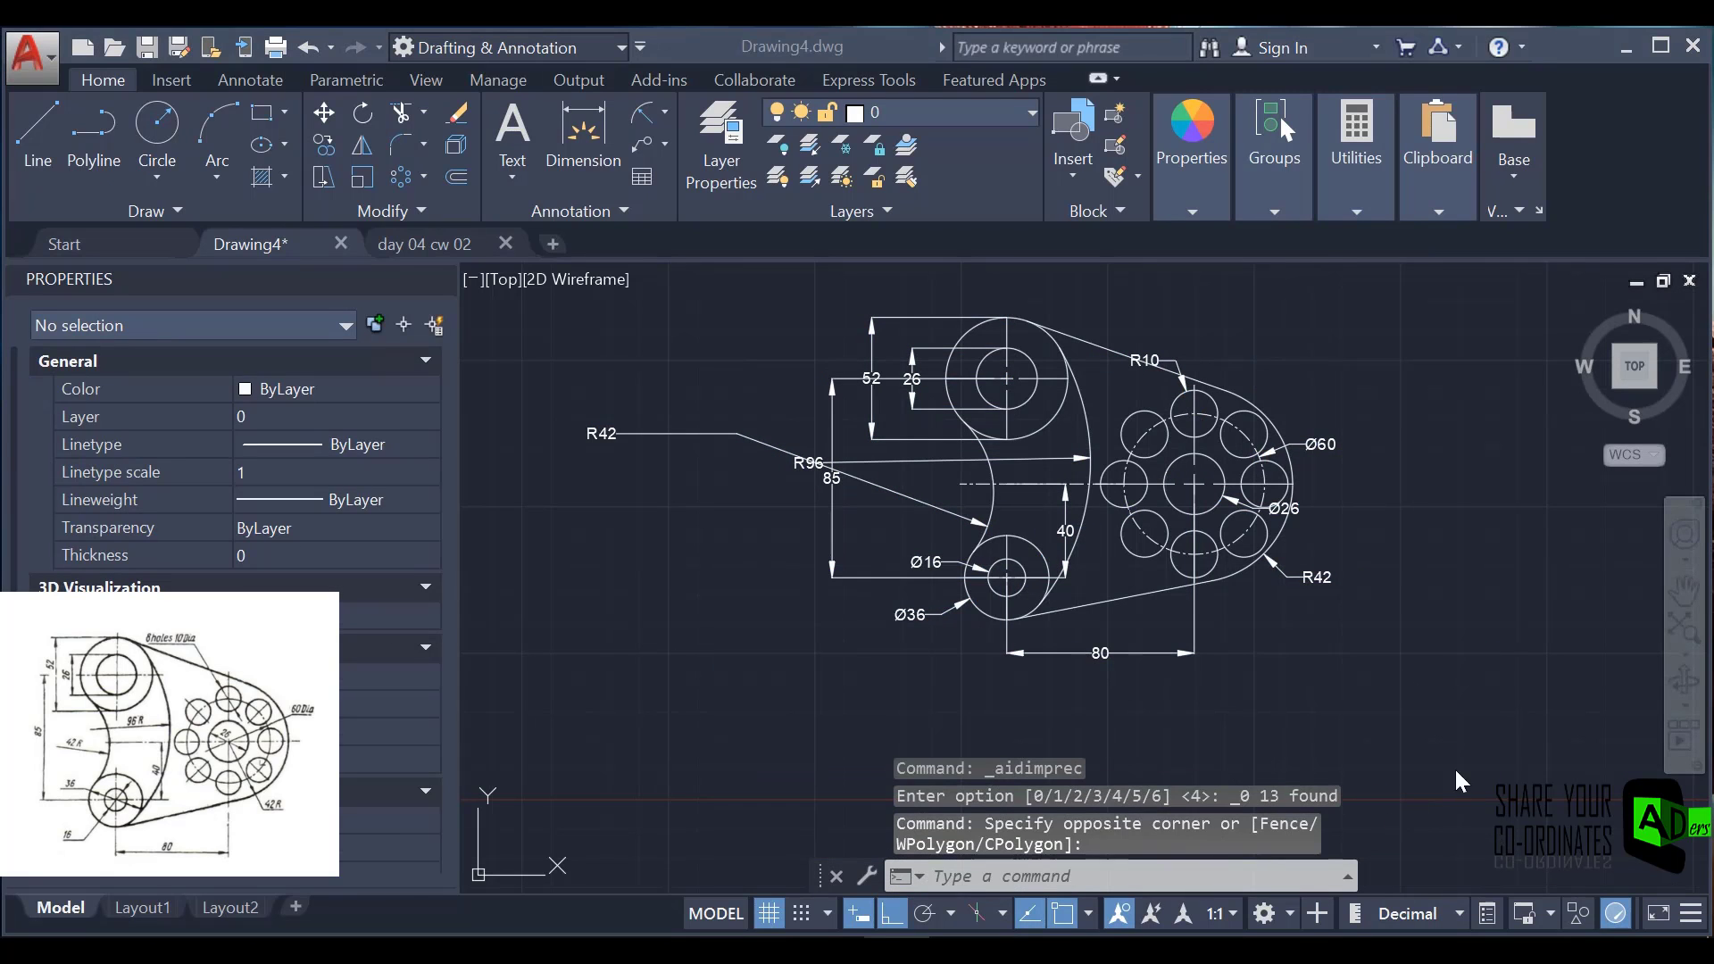
- Move the text of the R10 small-hole dimension up and outward, clear of the bracket's upper sloping edge
click(1177, 379)
click(1145, 360)
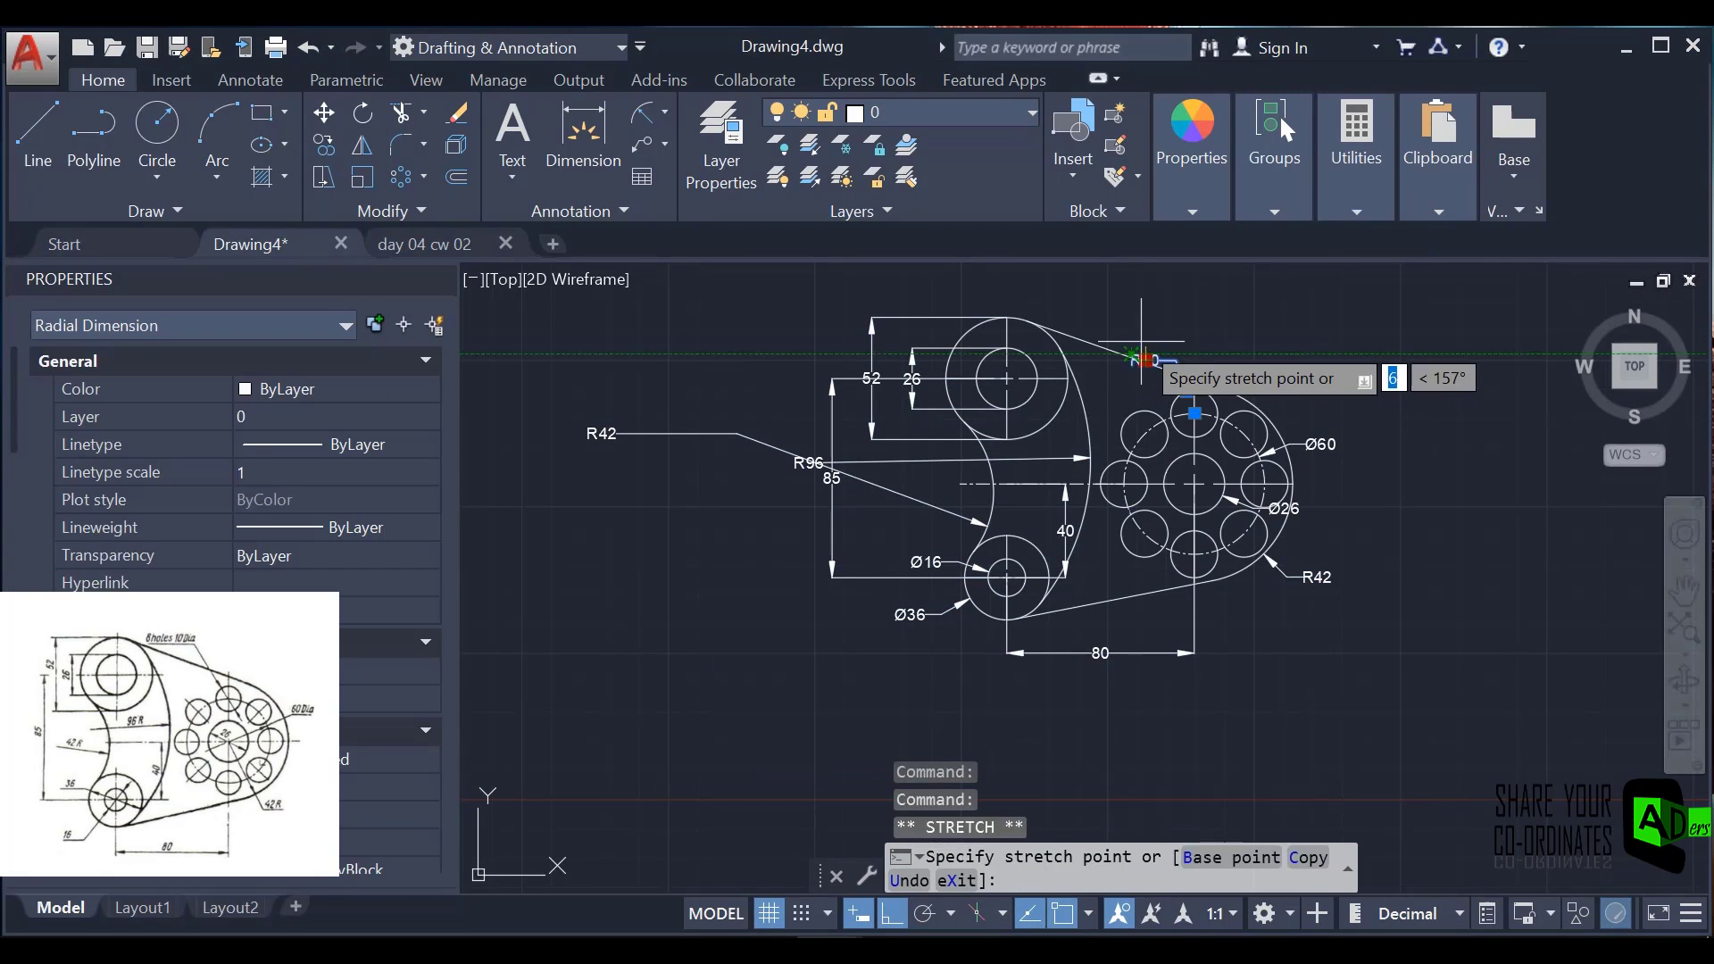
click(1116, 326)
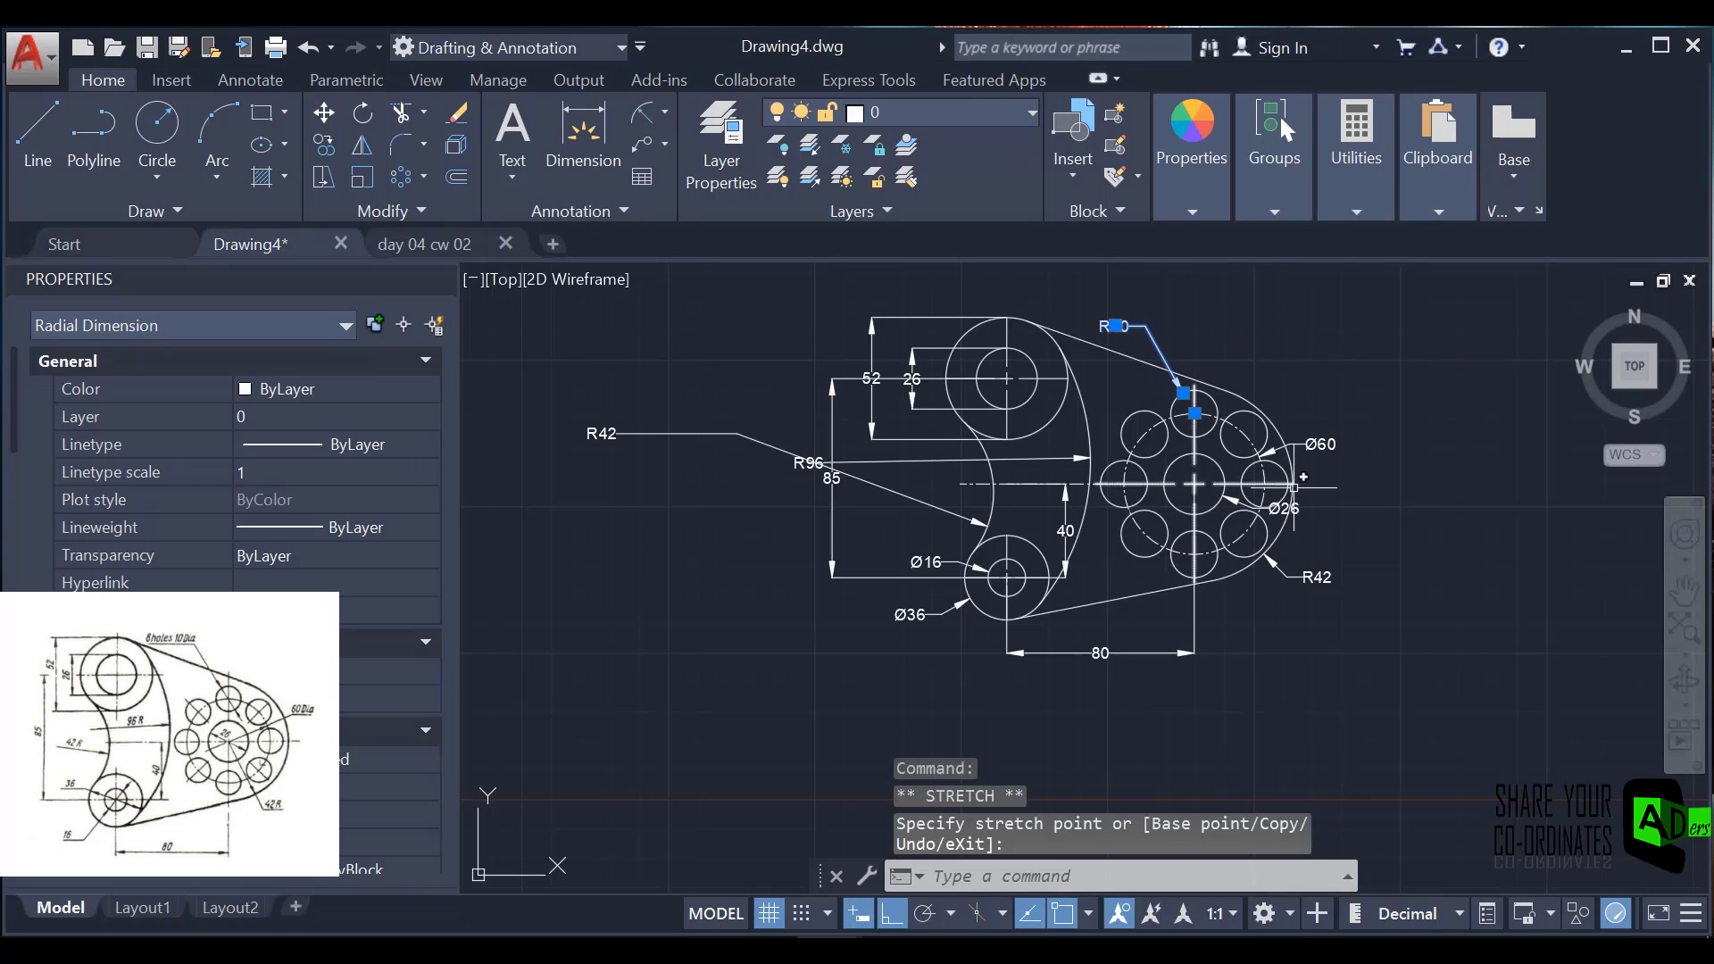
- Move the central hole's diameter text outward past the bracket's right edge and clear the selection
click(1285, 507)
click(1284, 507)
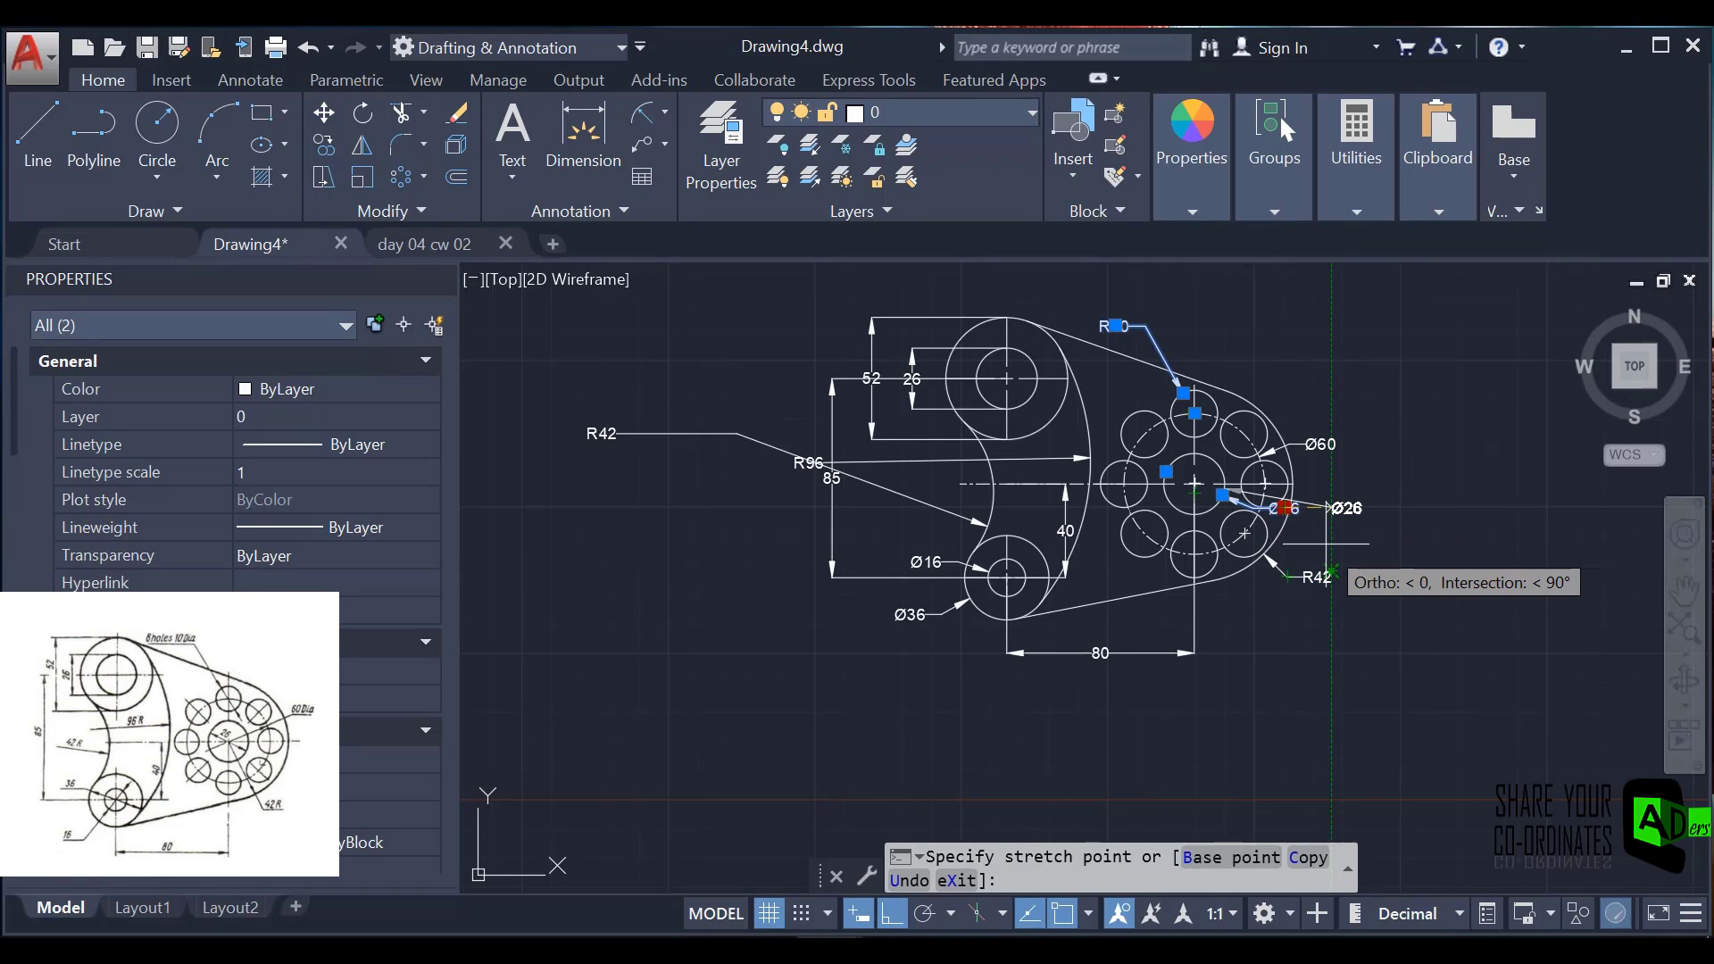
click(1332, 572)
click(1426, 546)
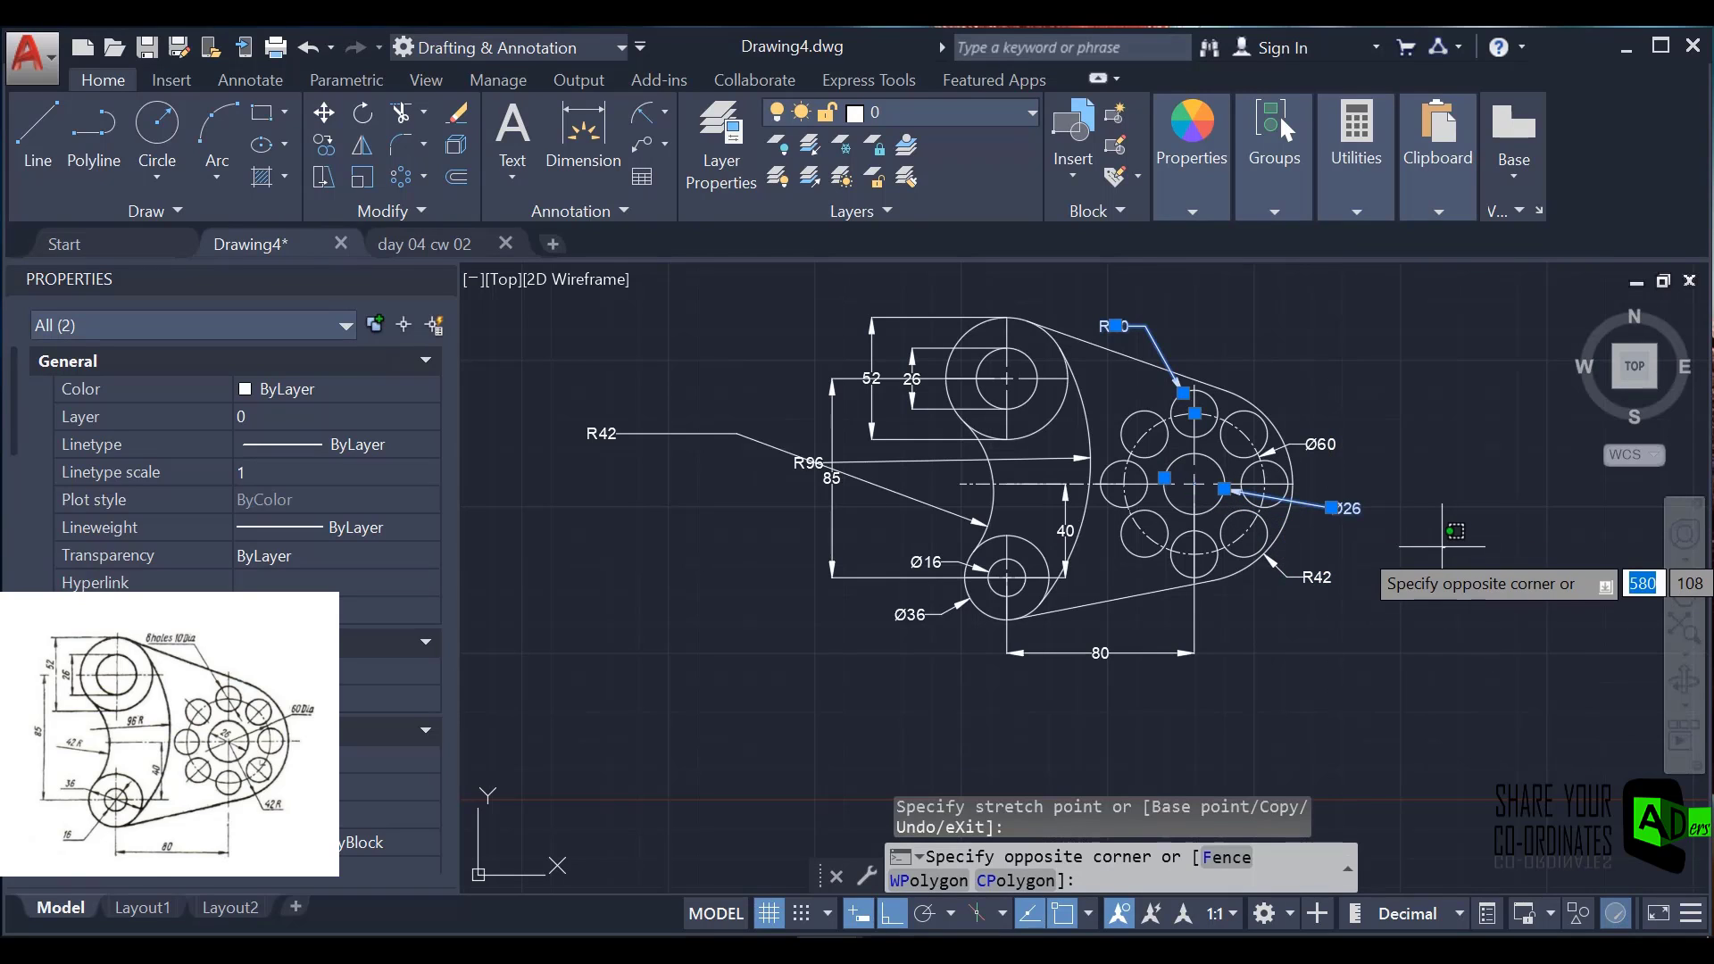
key(Escape)
key(Escape)
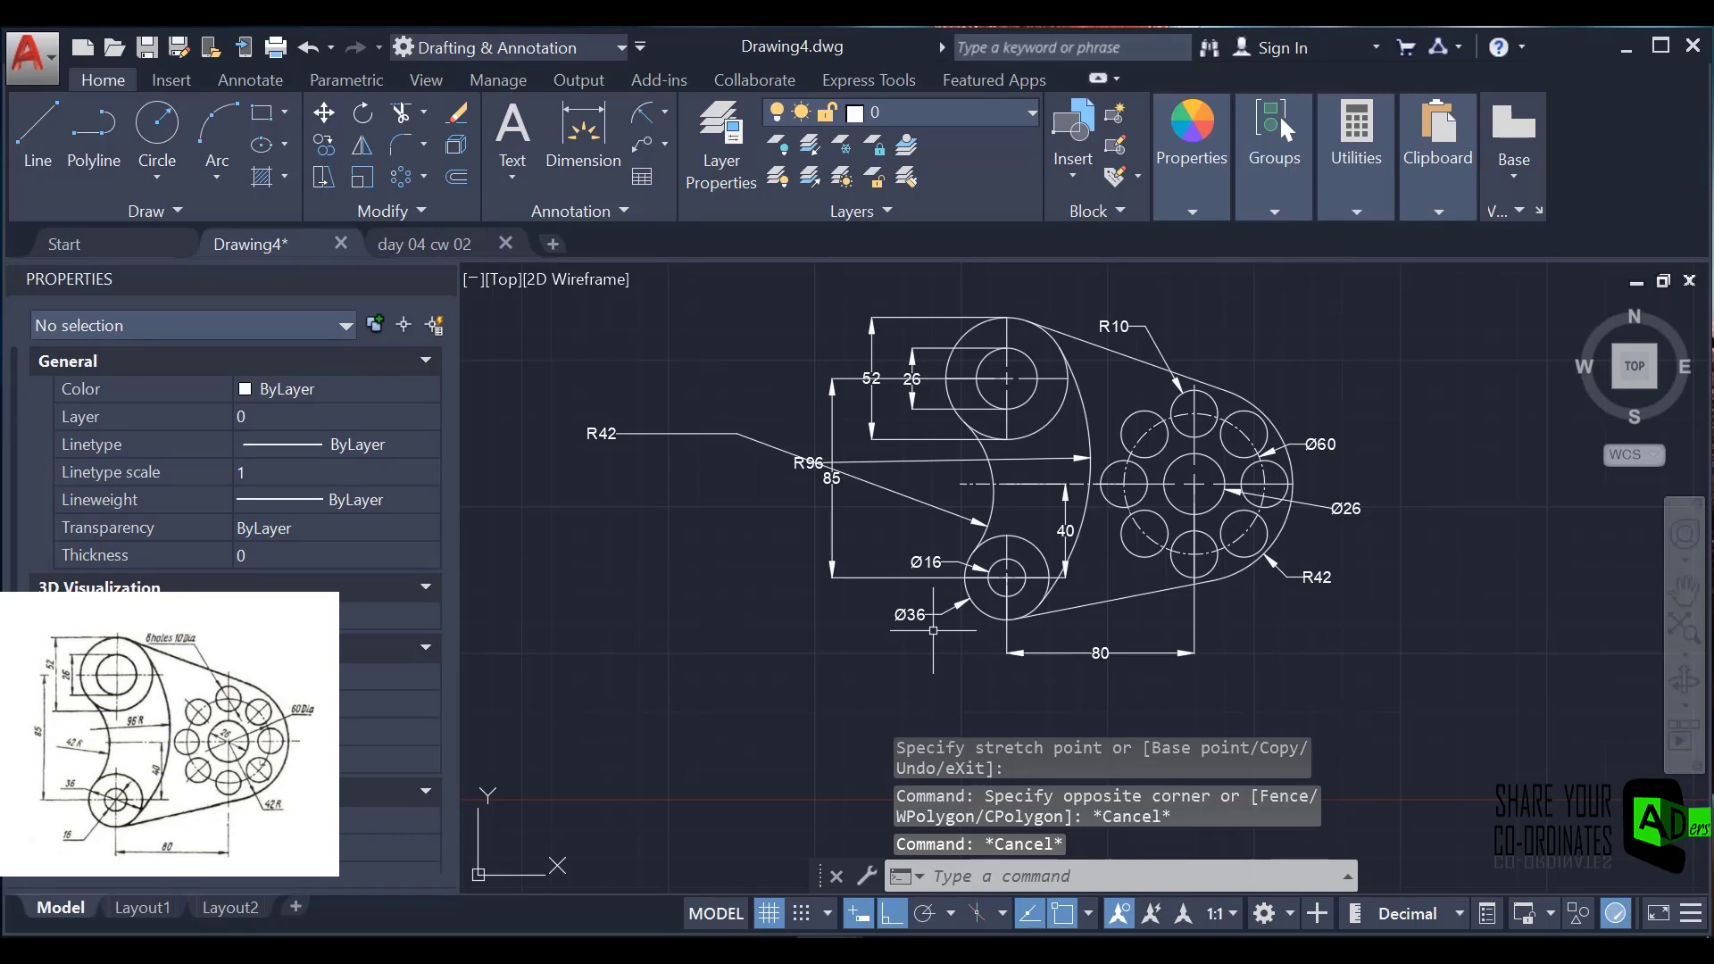
- Shorten the R96 dimension by moving its text to the right of the 85 dimension line, closer to the arc
click(825, 463)
click(825, 463)
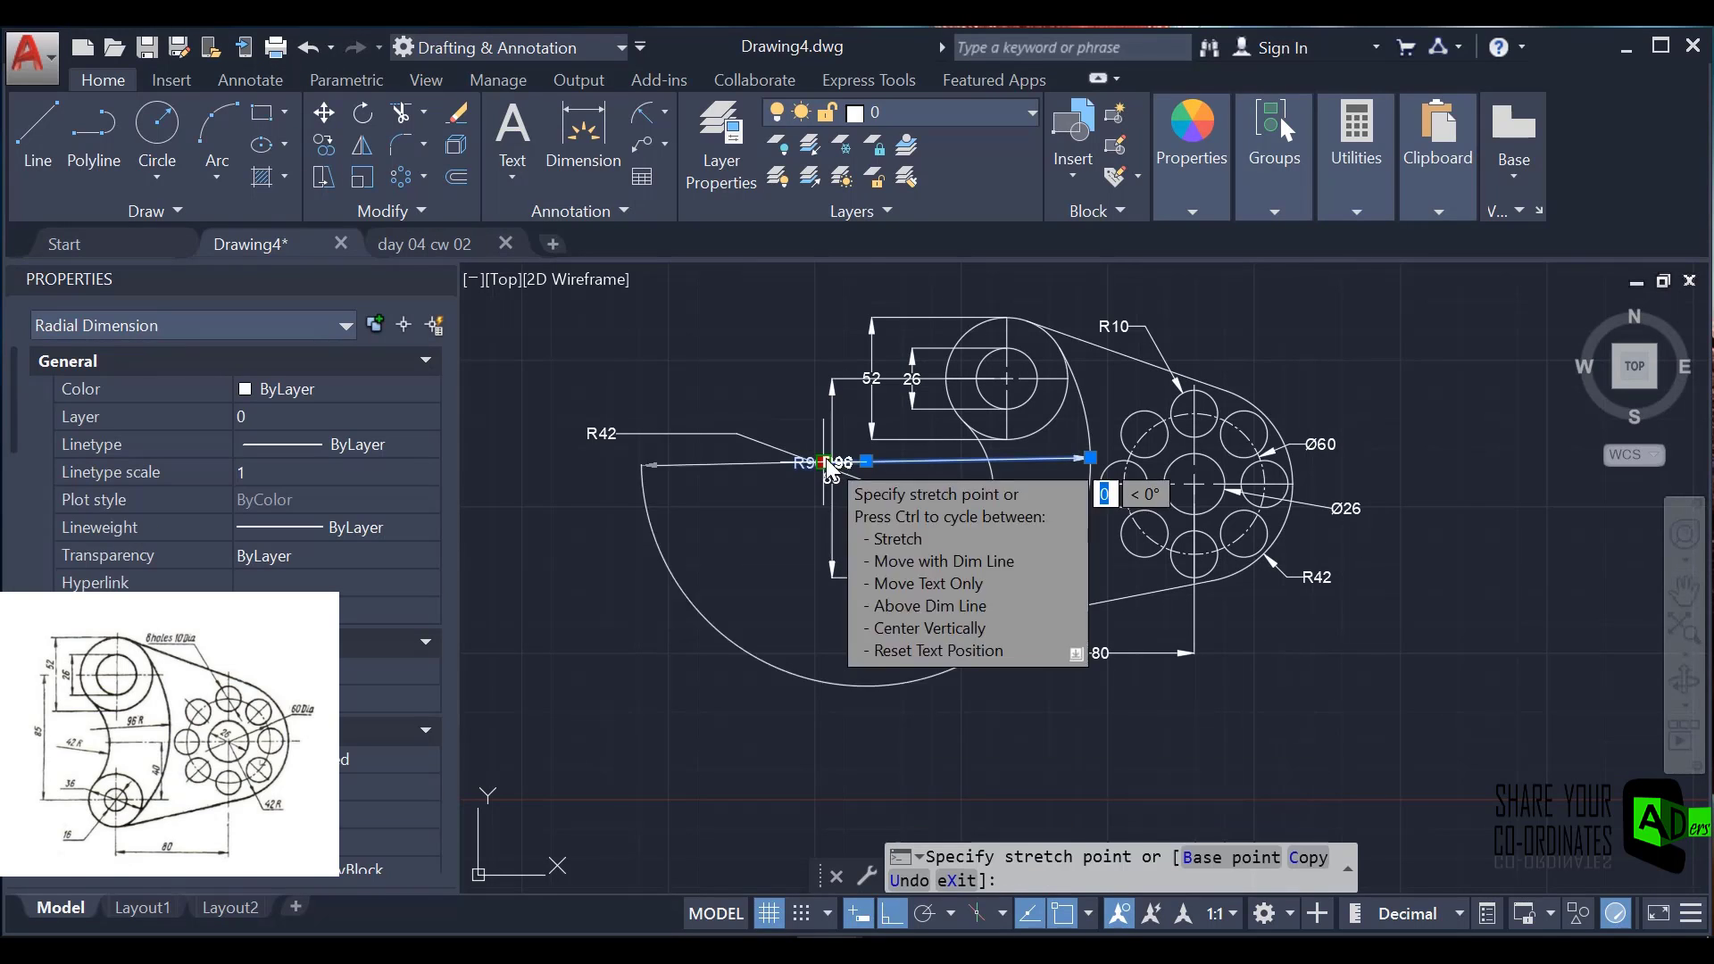
click(948, 459)
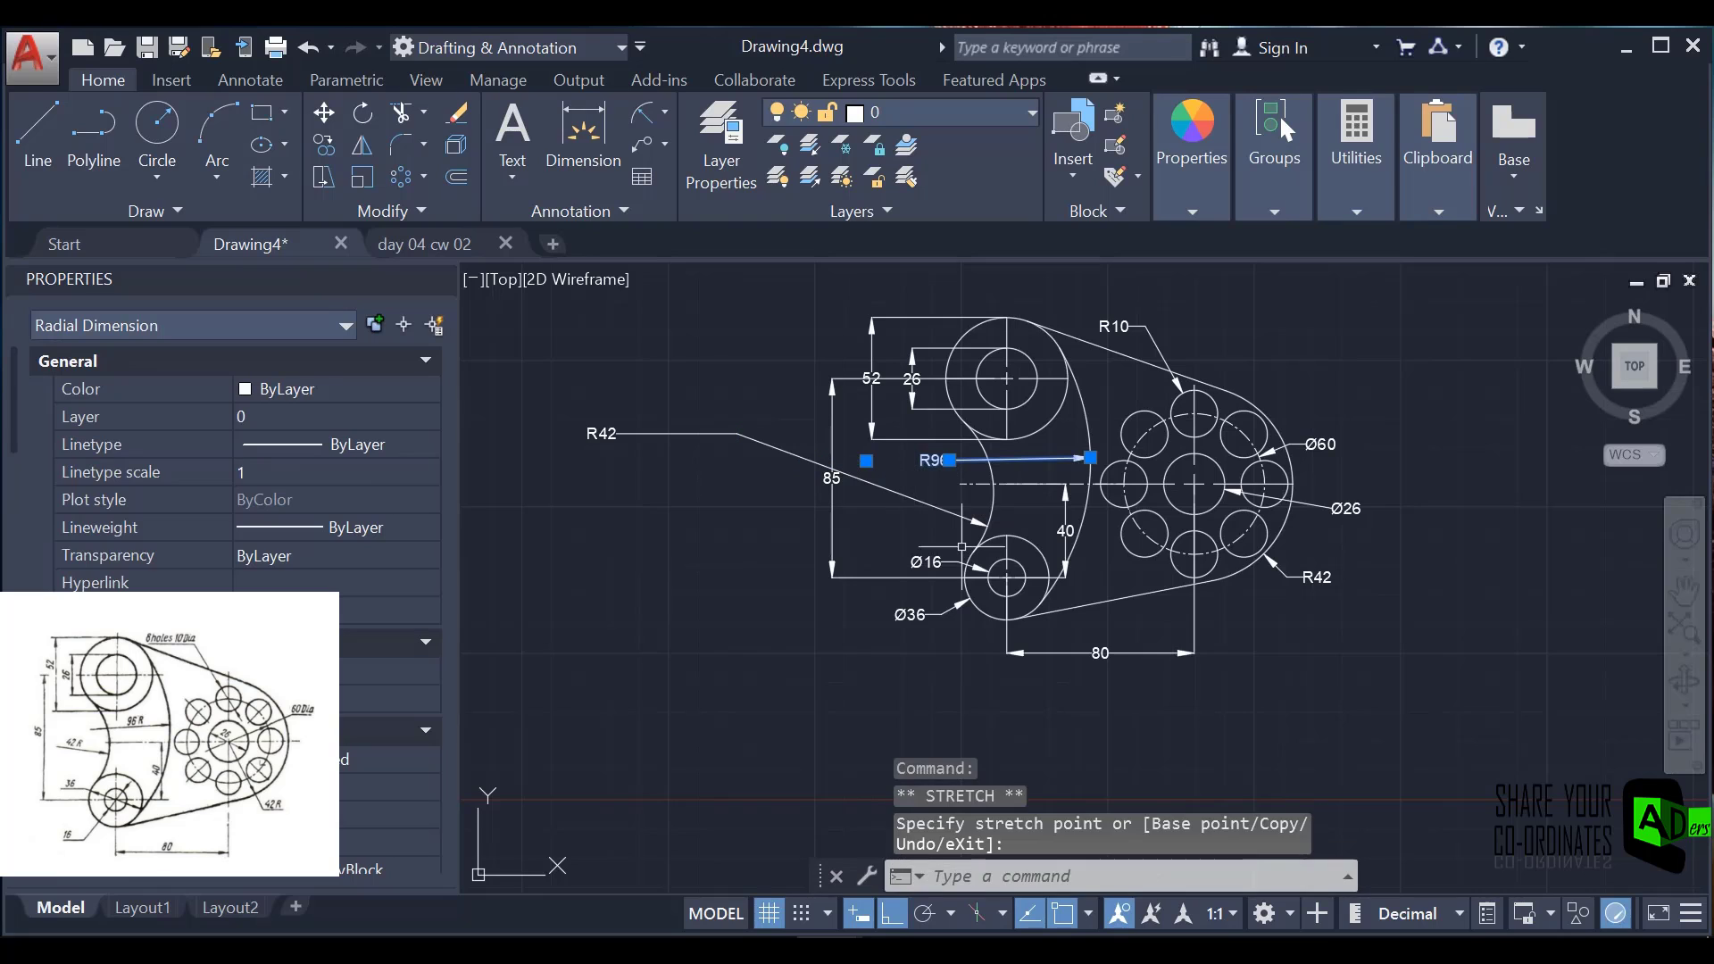
- Turn Ortho off and move the R42 text of the bracket's left concave arc close to the arc, below R96
click(890, 915)
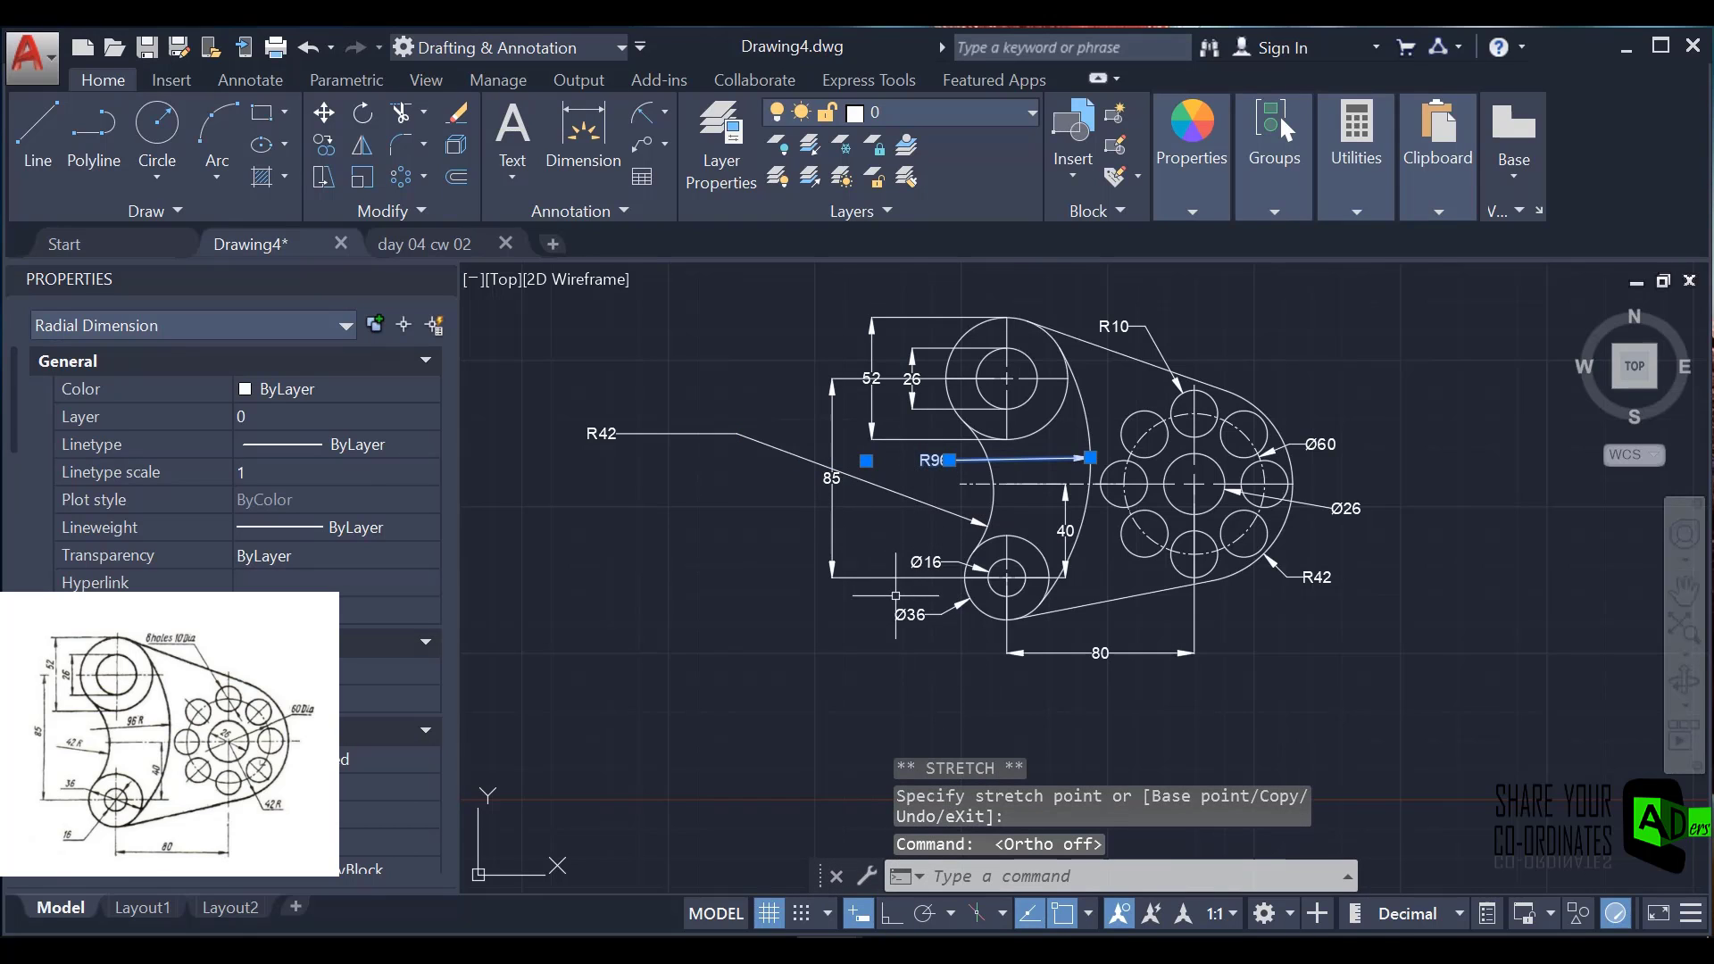
click(705, 435)
click(604, 434)
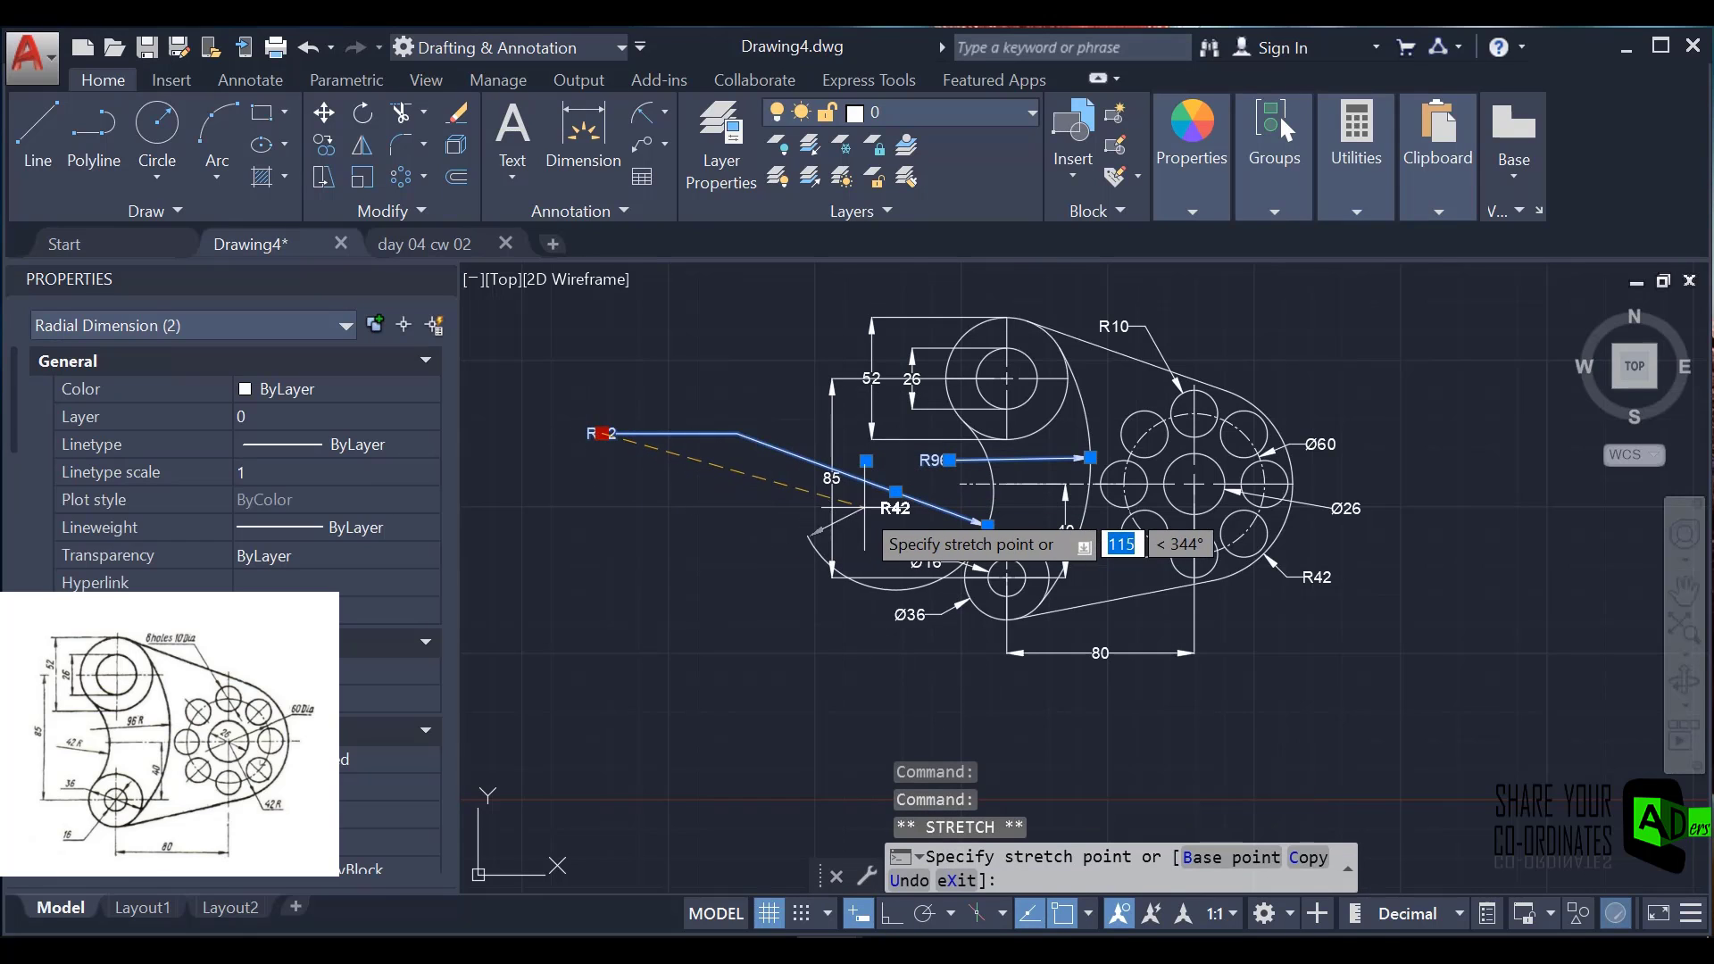
click(907, 510)
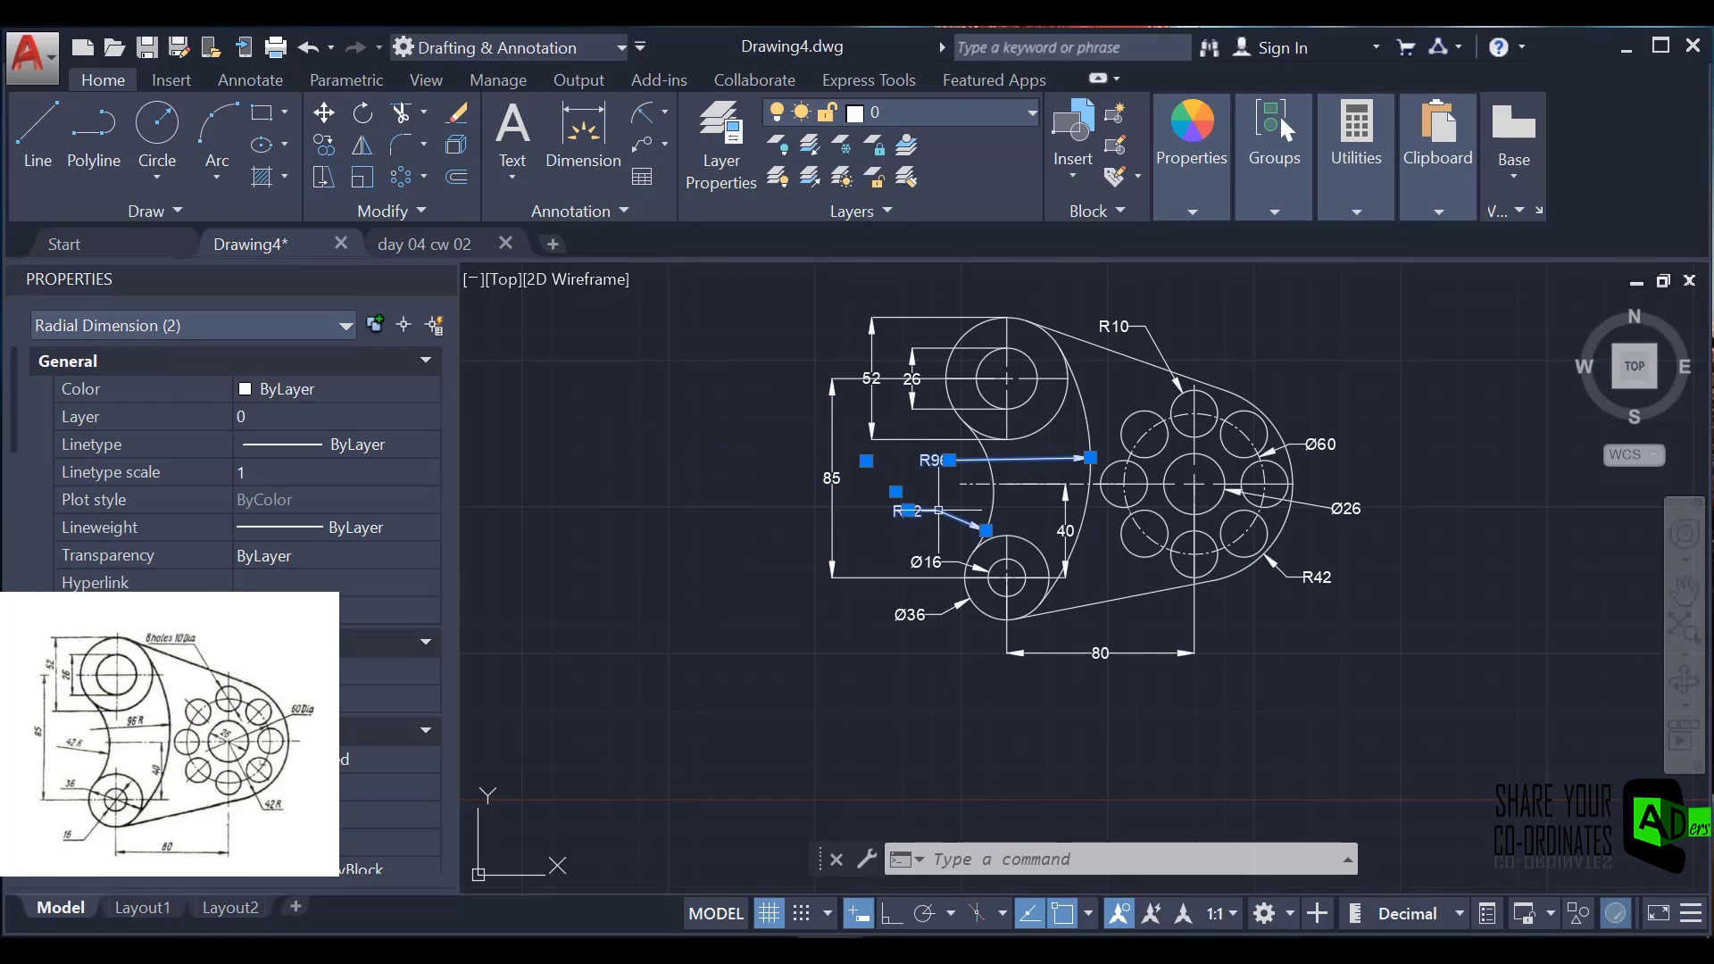
key(Escape)
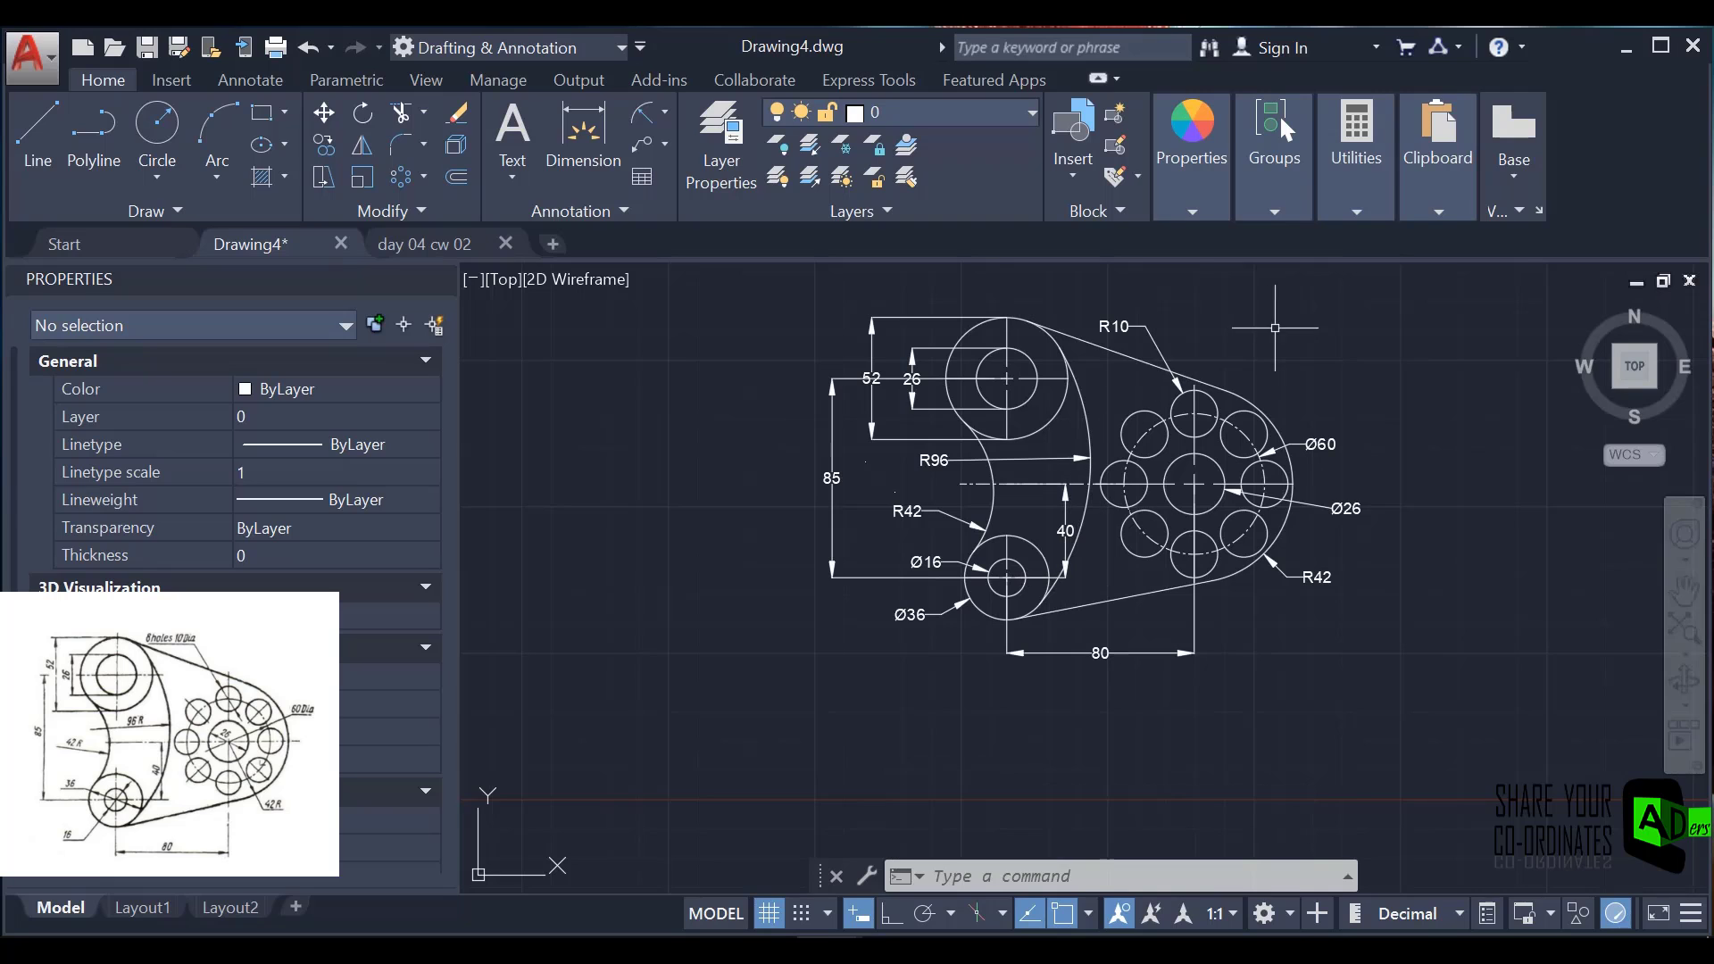
- Move the diameter text of the central hole in the hole pattern to the hole's inner left side
scroll(1244, 371, up, 3)
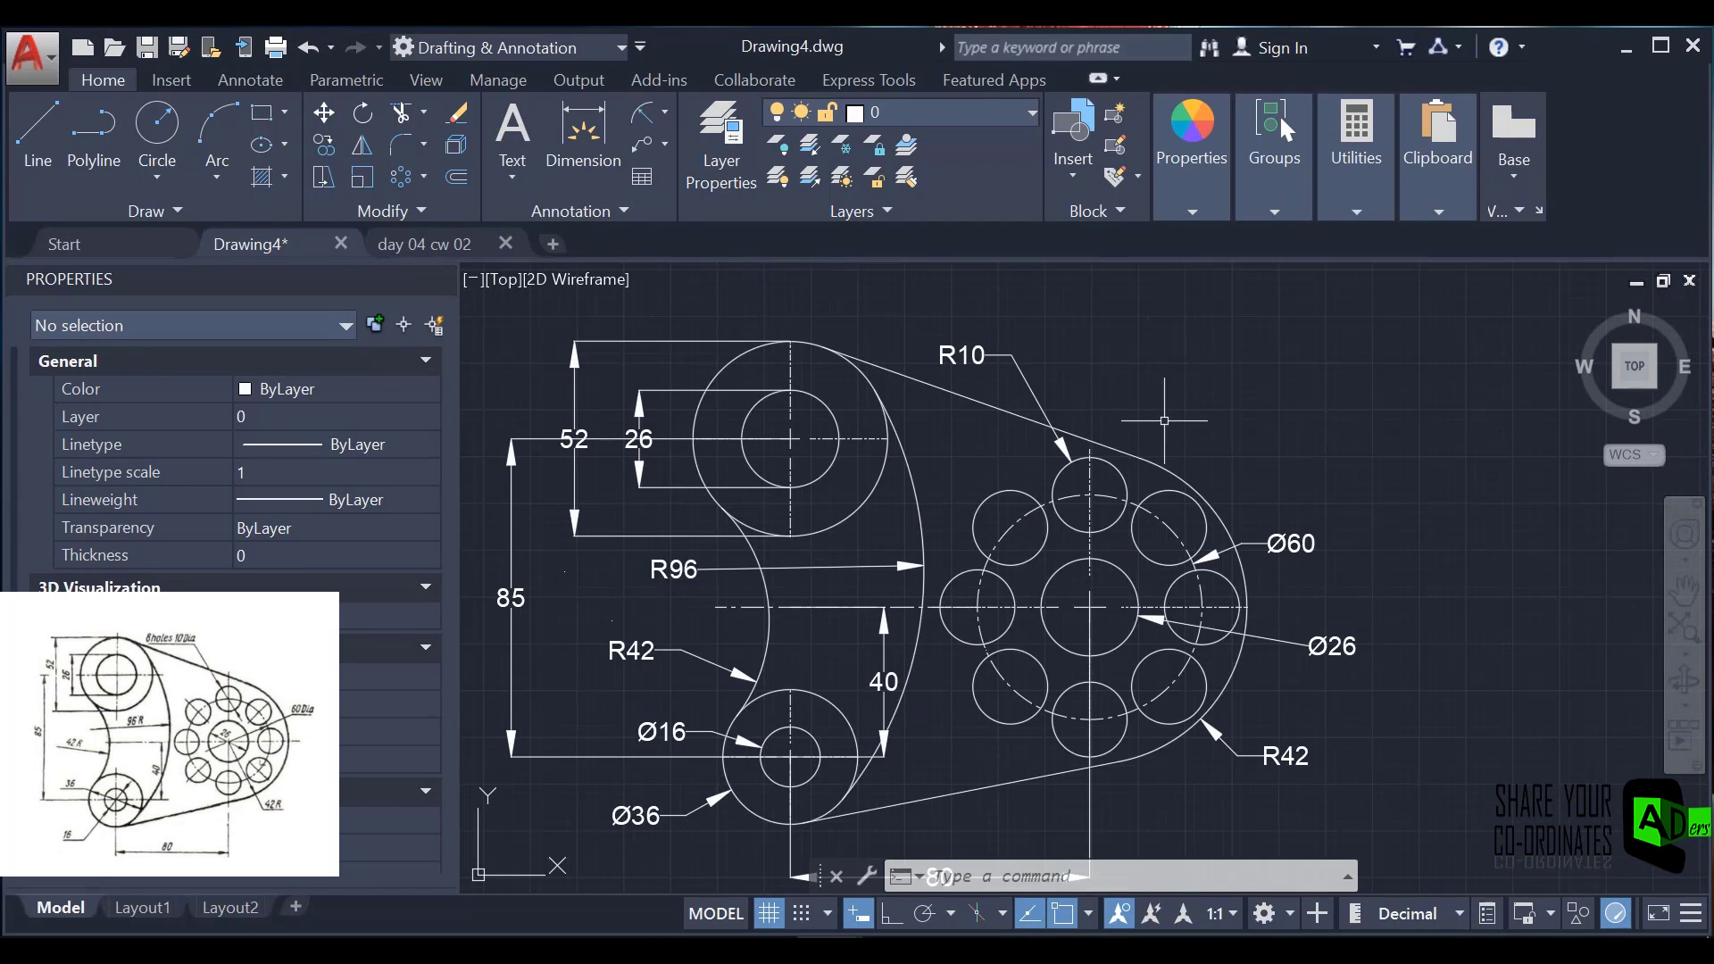
middle_drag(1207, 391, 1236, 383)
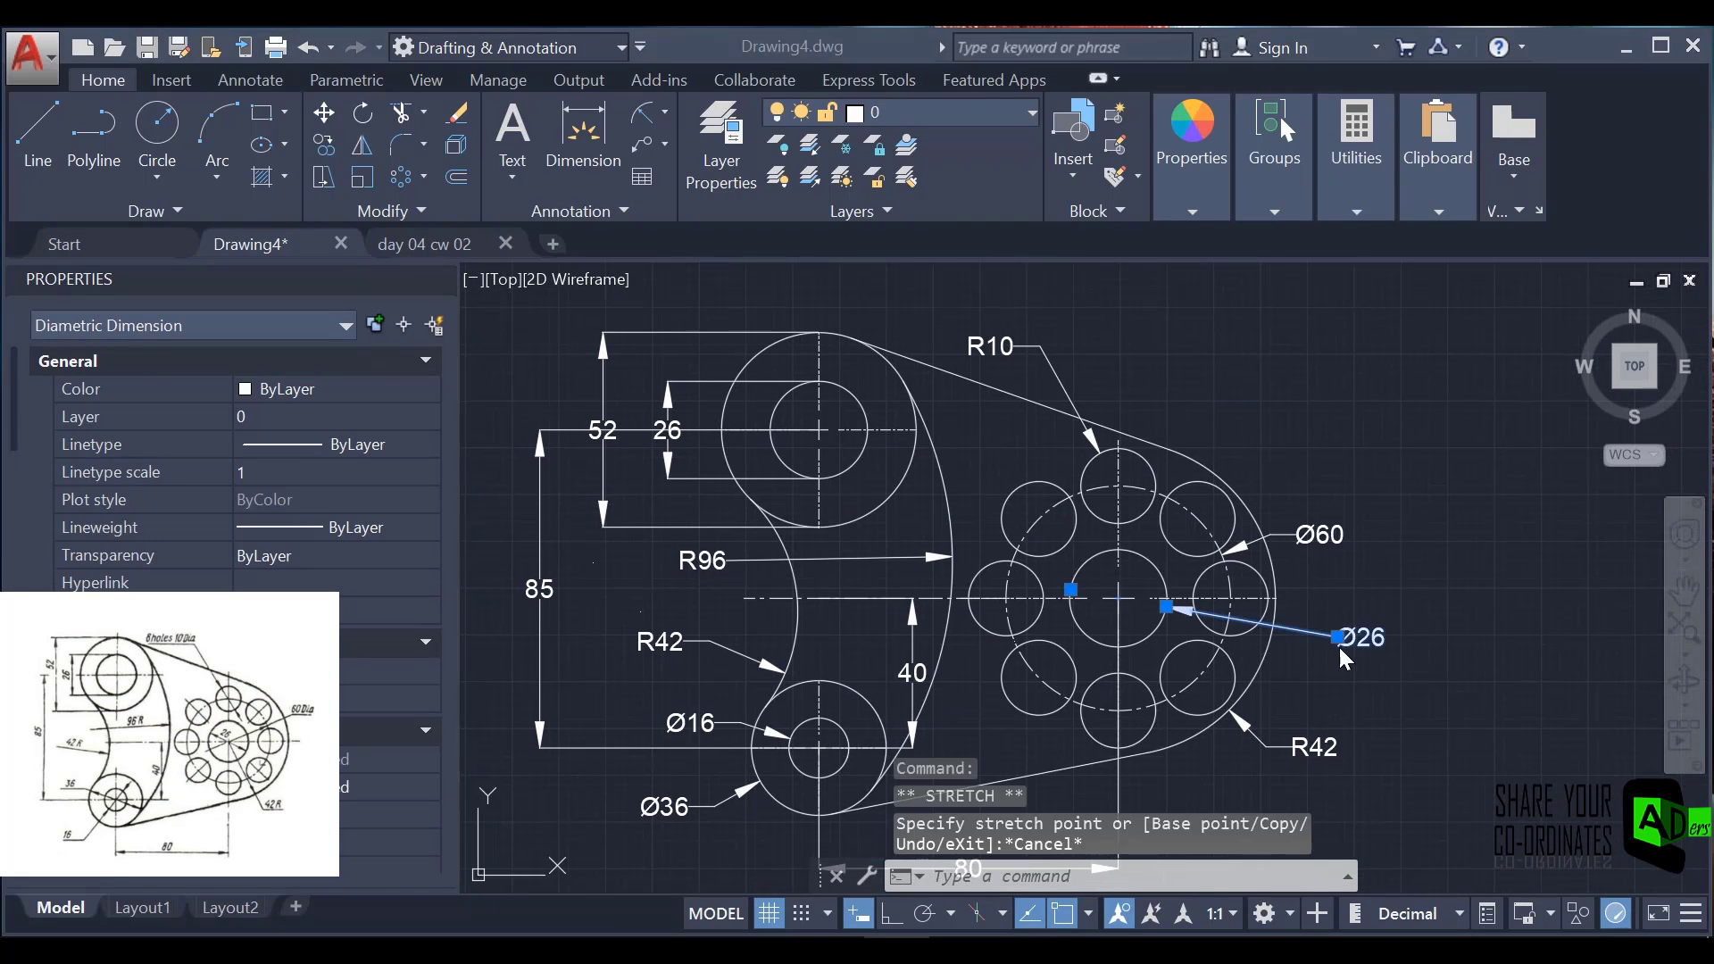
click(1337, 636)
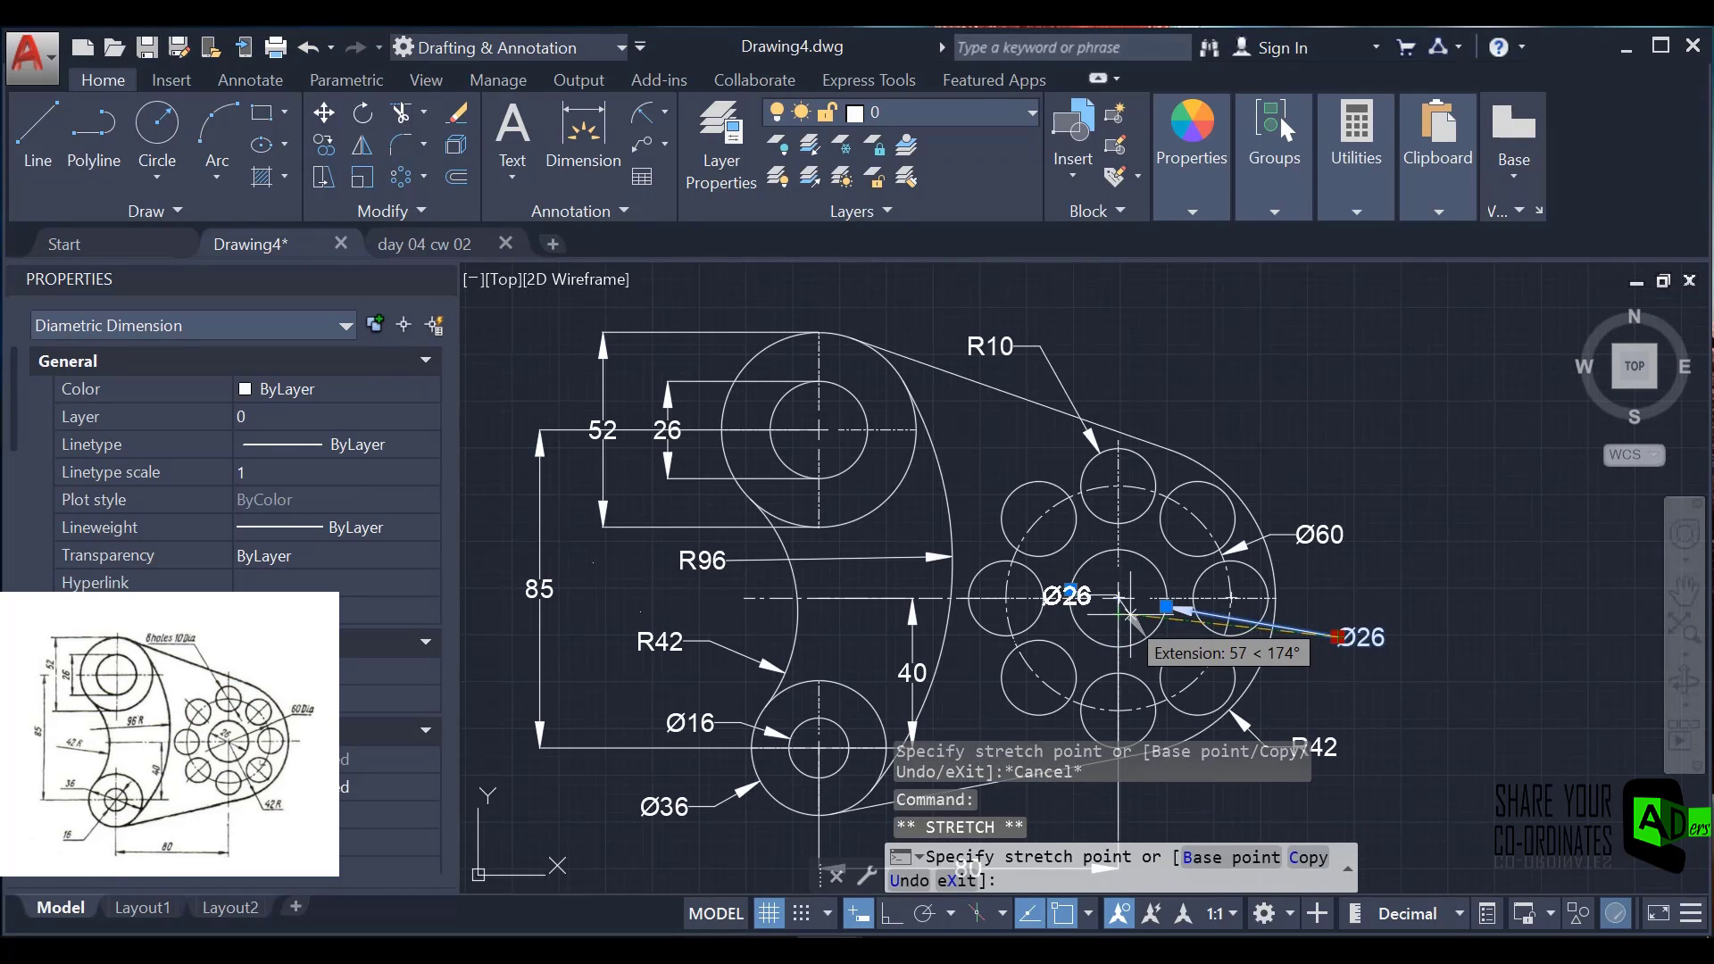
key(Escape)
key(Escape)
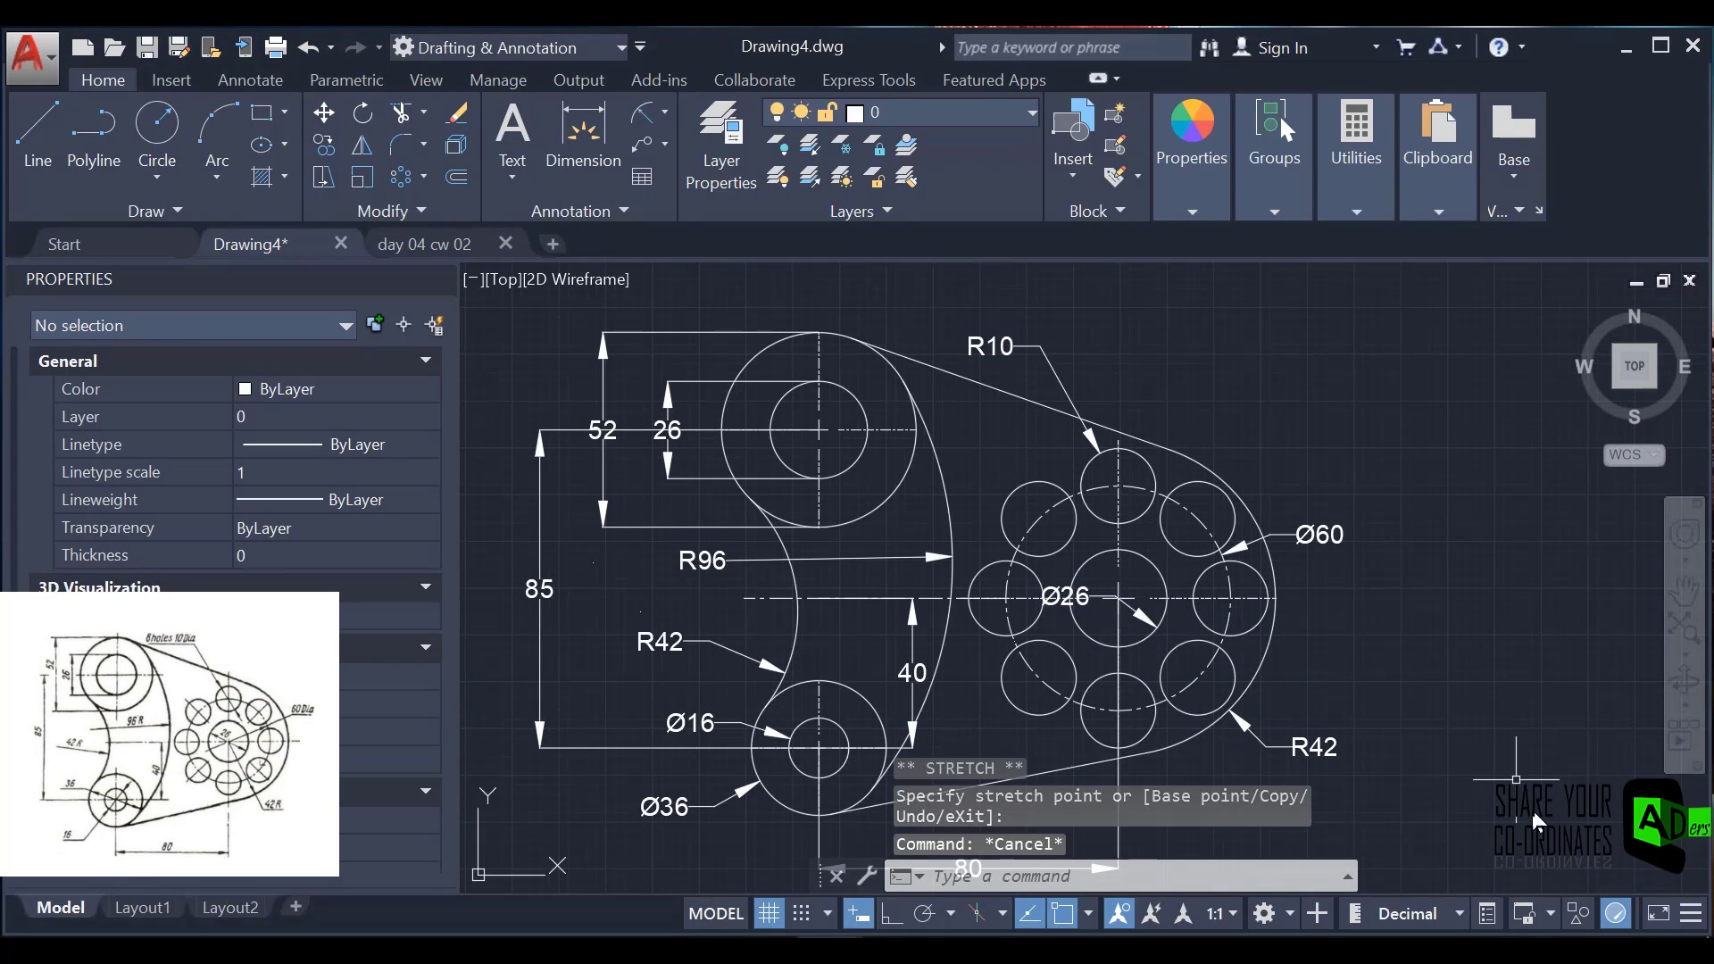